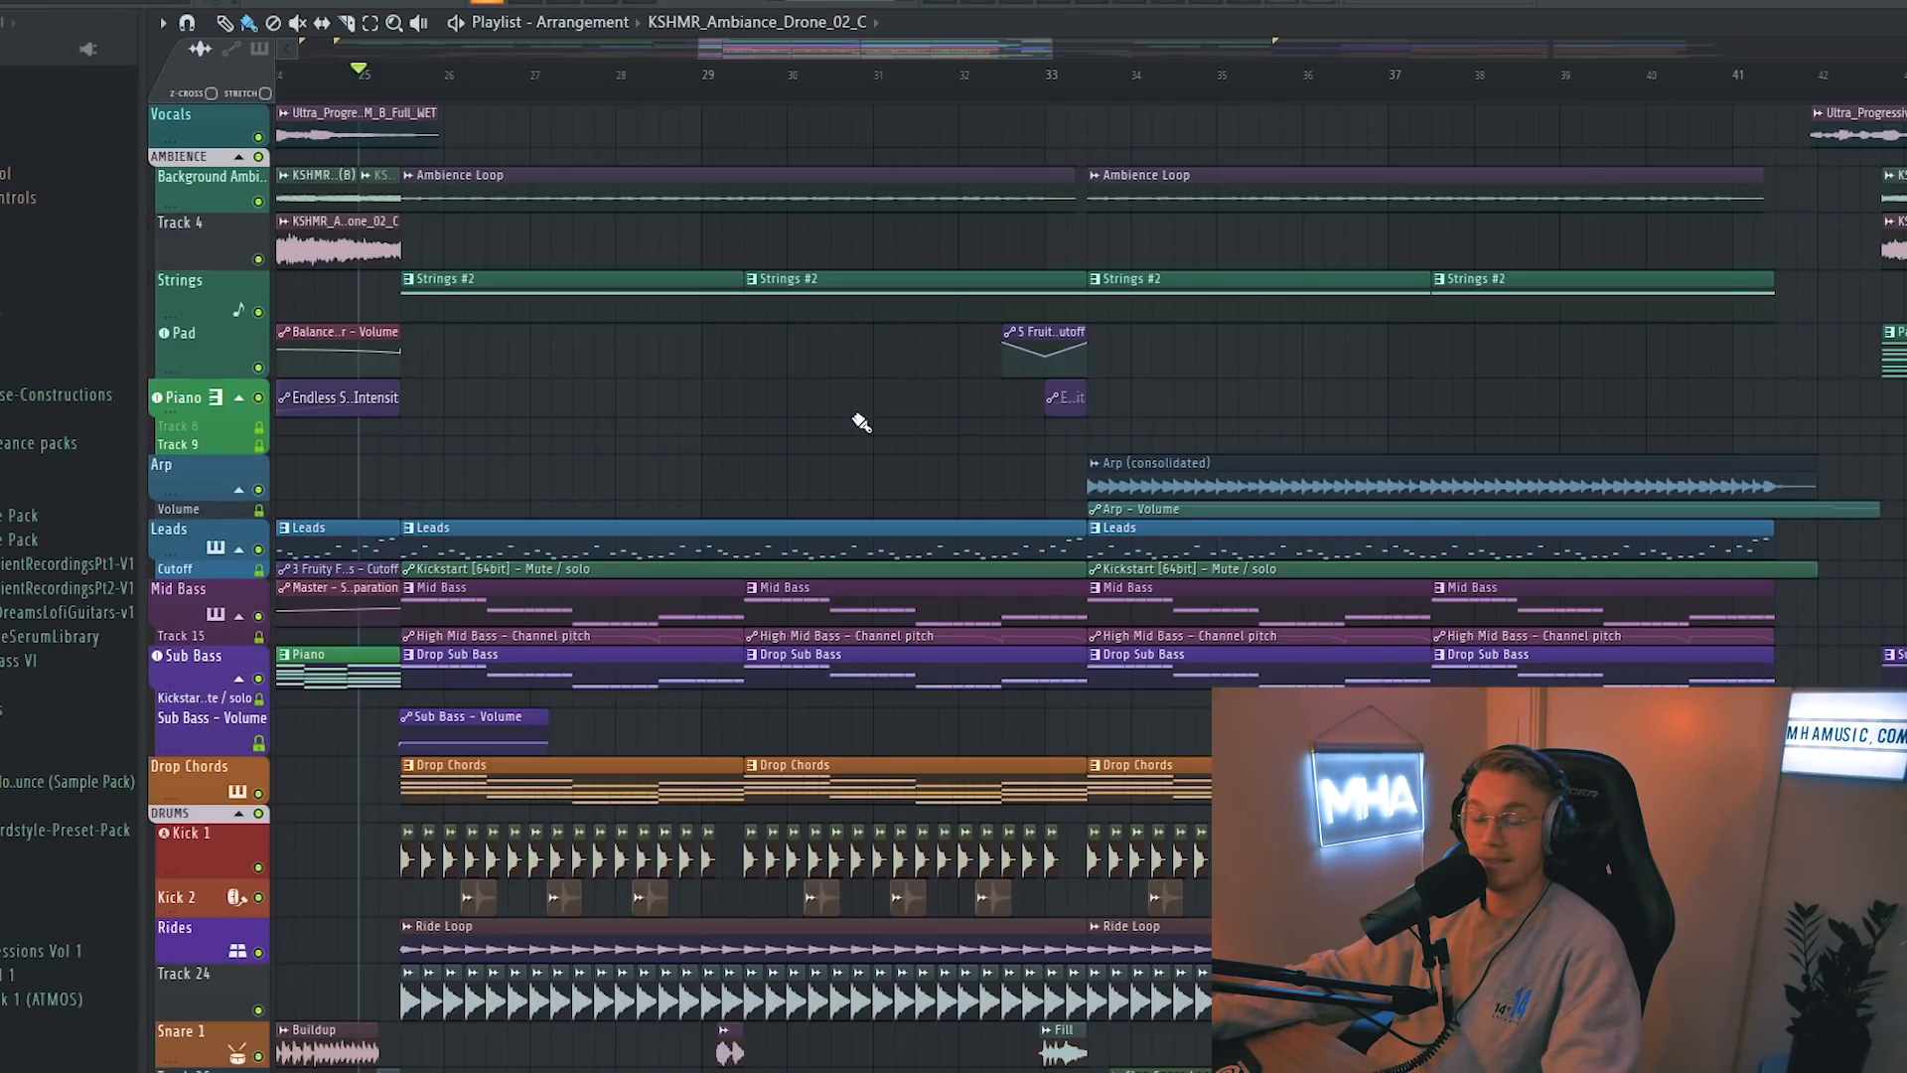
- Play the arrangement and inspect the High Mid Bass #2 channel's plugin
{"action": "key", "text": "space"}
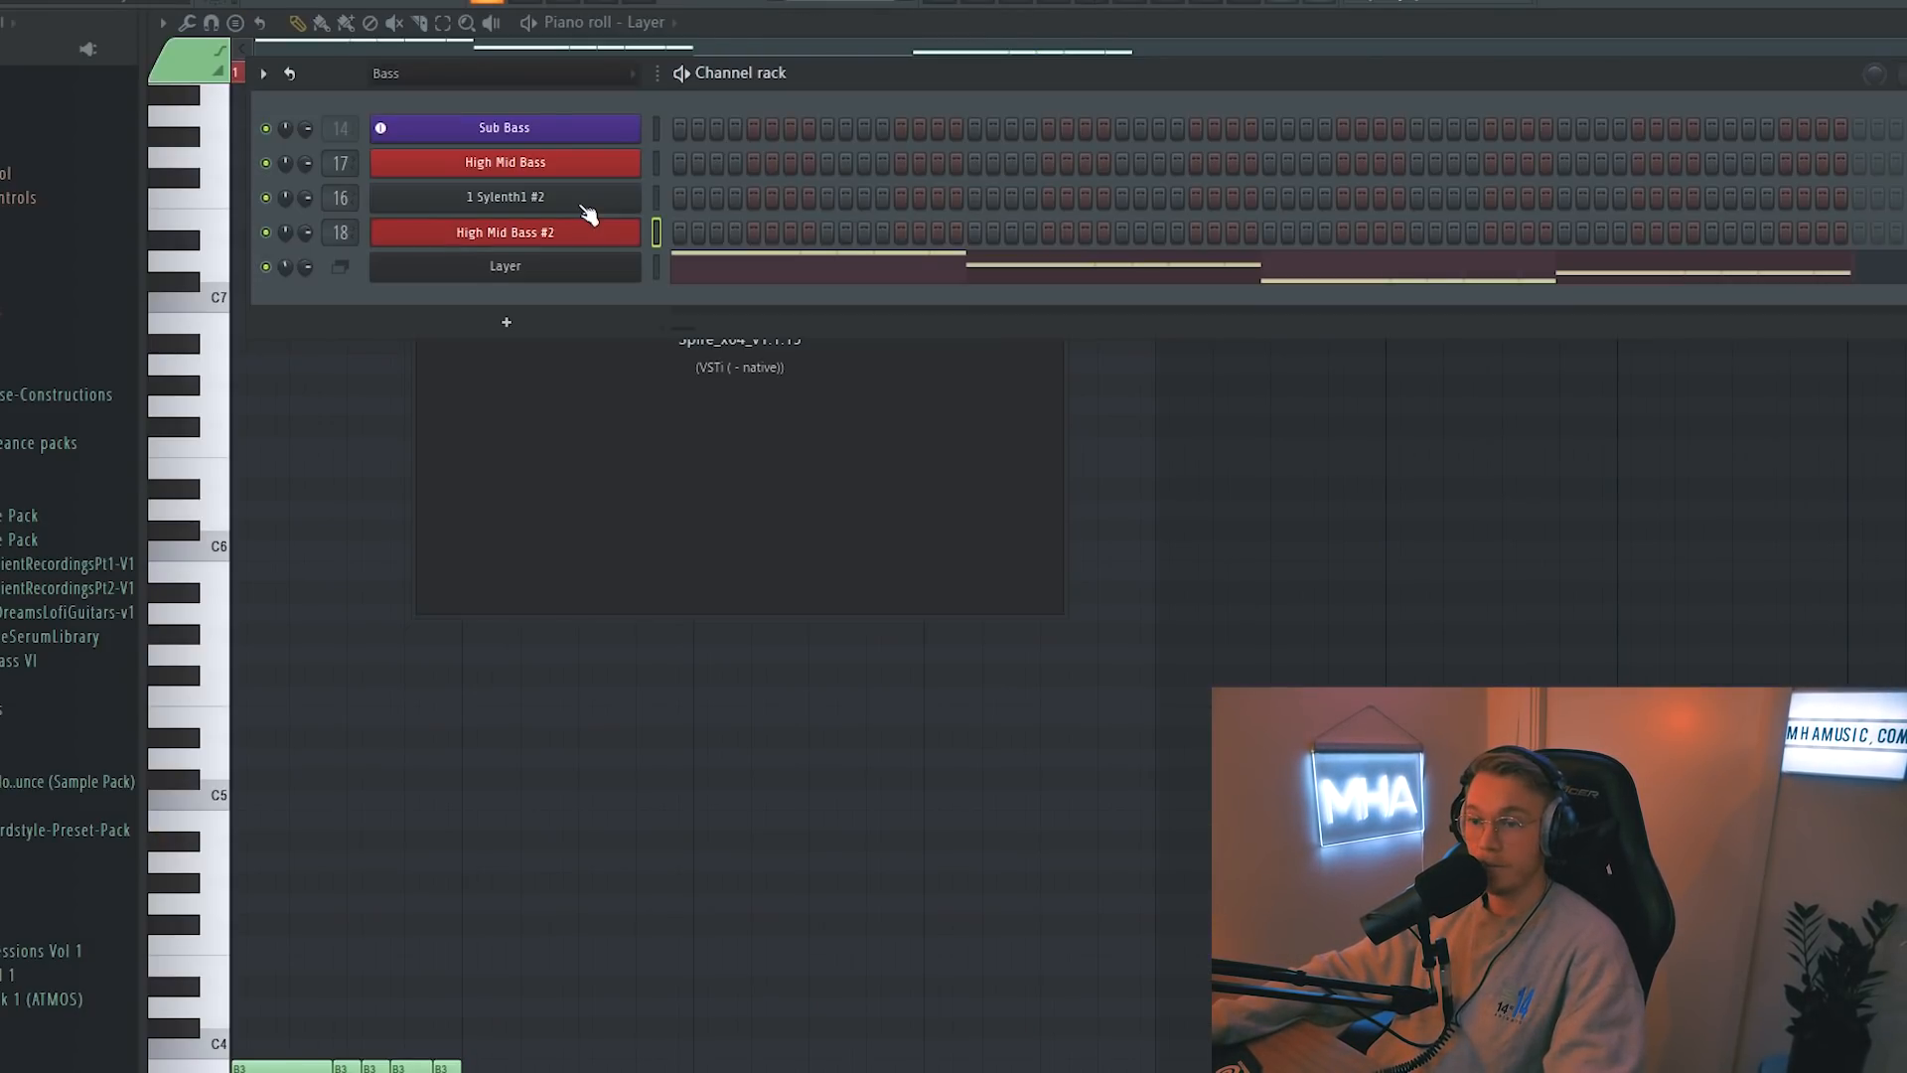
{"action": "left_click", "coordinate": [588, 235]}
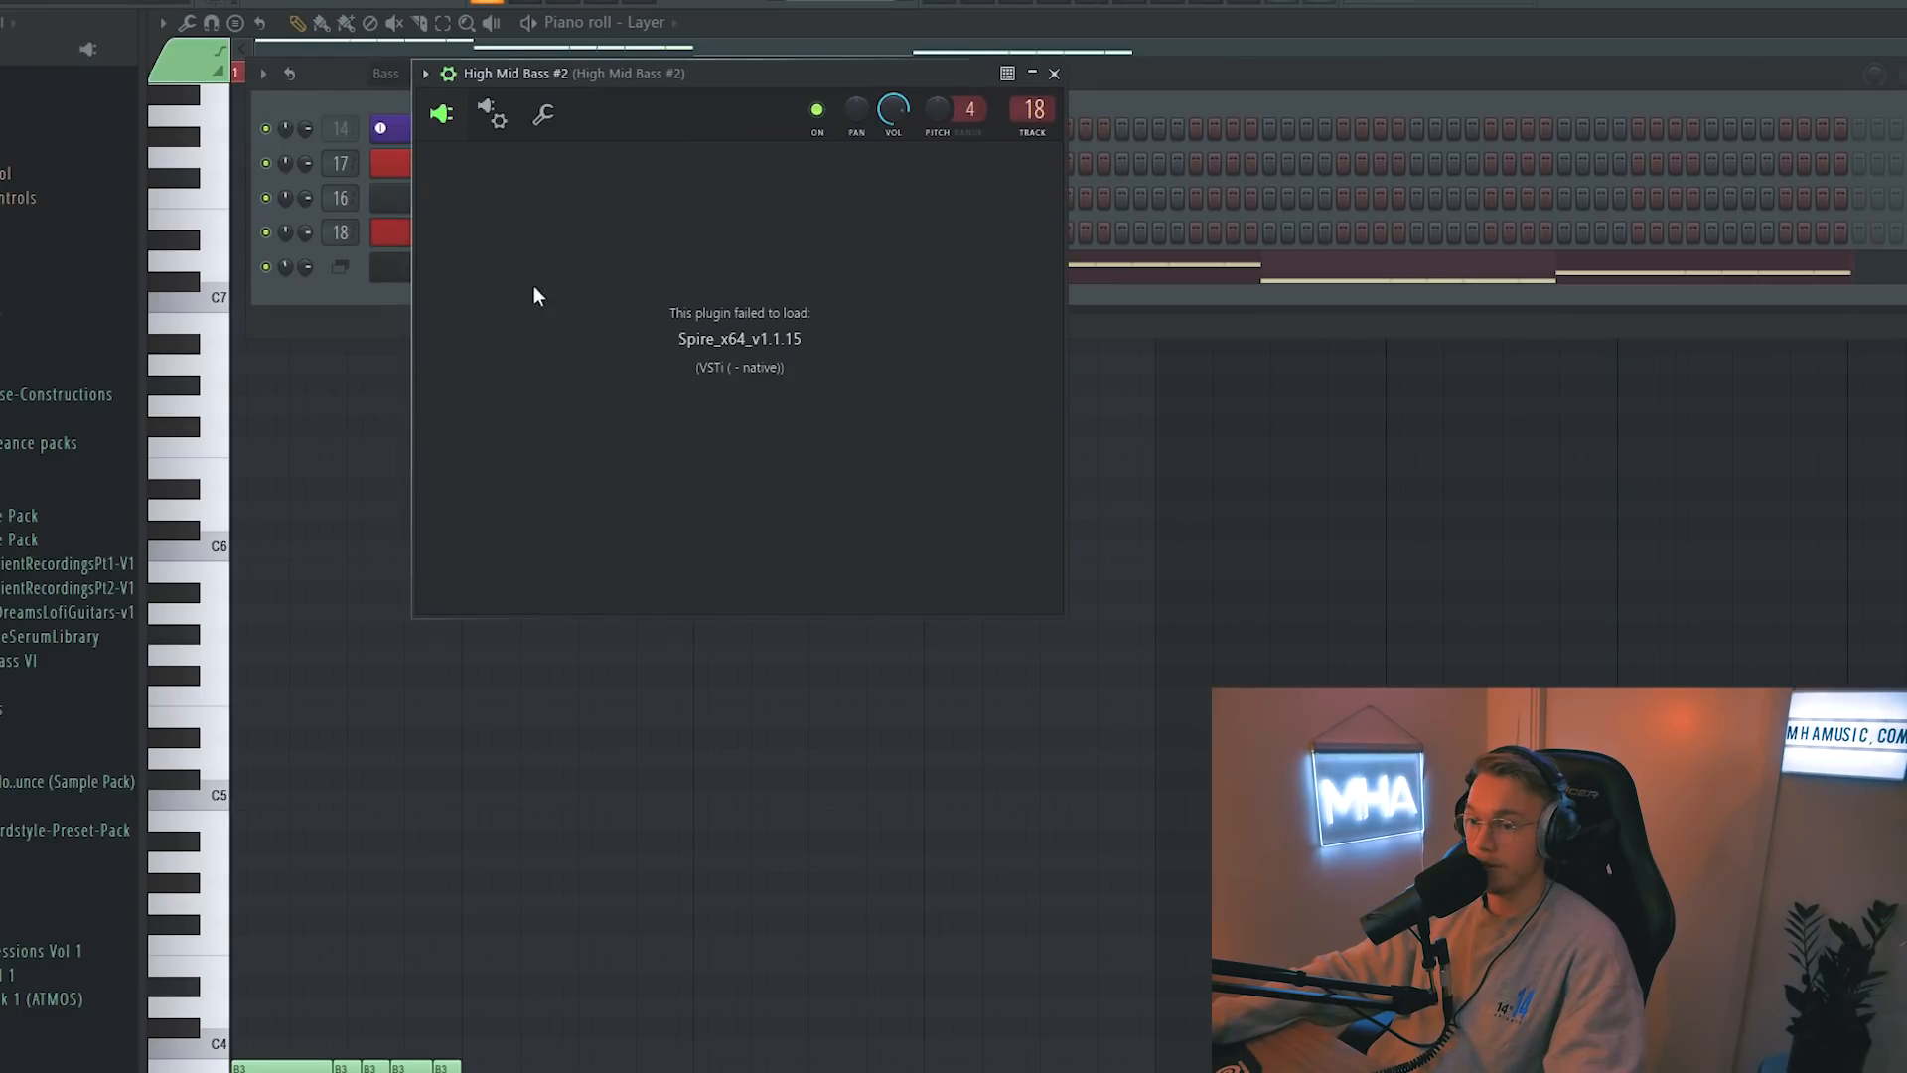
{"action": "left_click", "coordinate": [365, 304]}
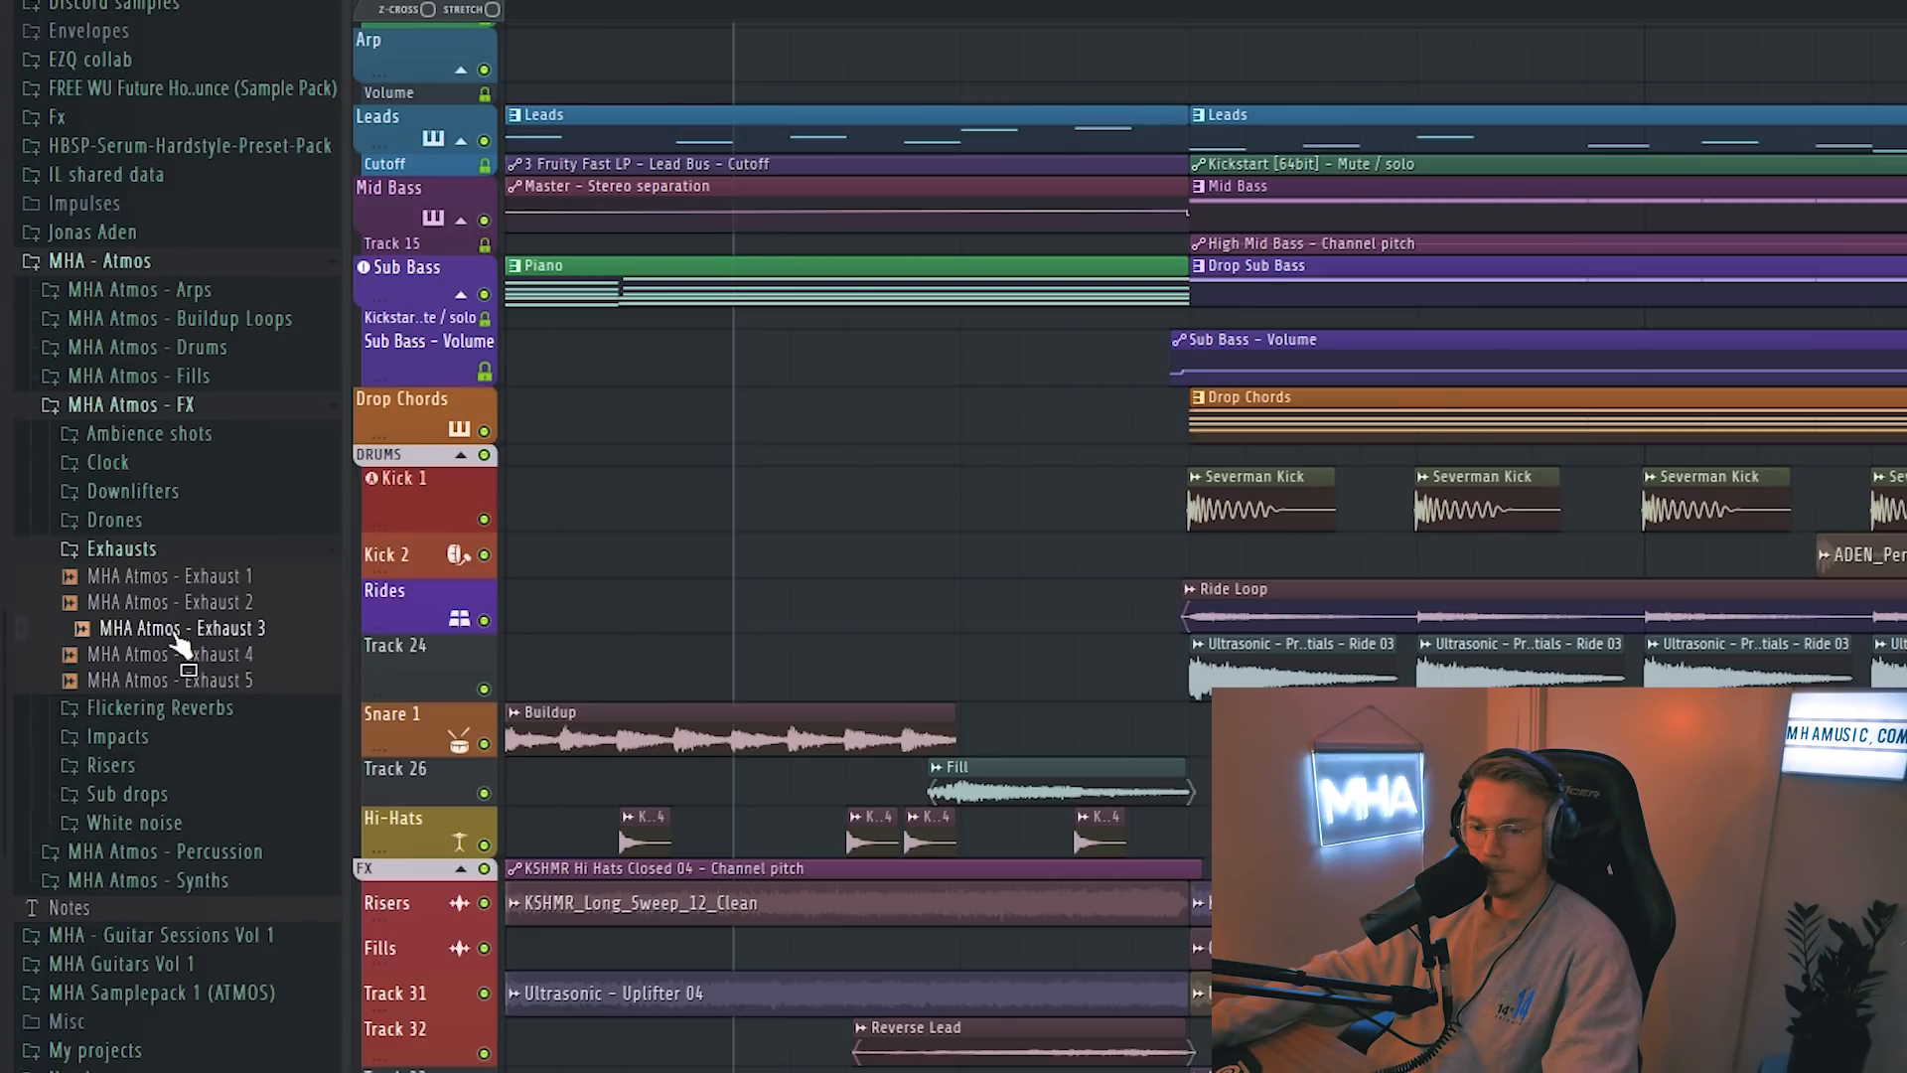
- Place the MHA Atmos - Exhaust 4 sample on the Snare 1 track directly after the Buildup clip and play the transition
{"action": "left_click_drag", "start_coordinate": [161, 659], "coordinate": [1013, 733]}
{"action": "double_click", "coordinate": [1013, 733]}
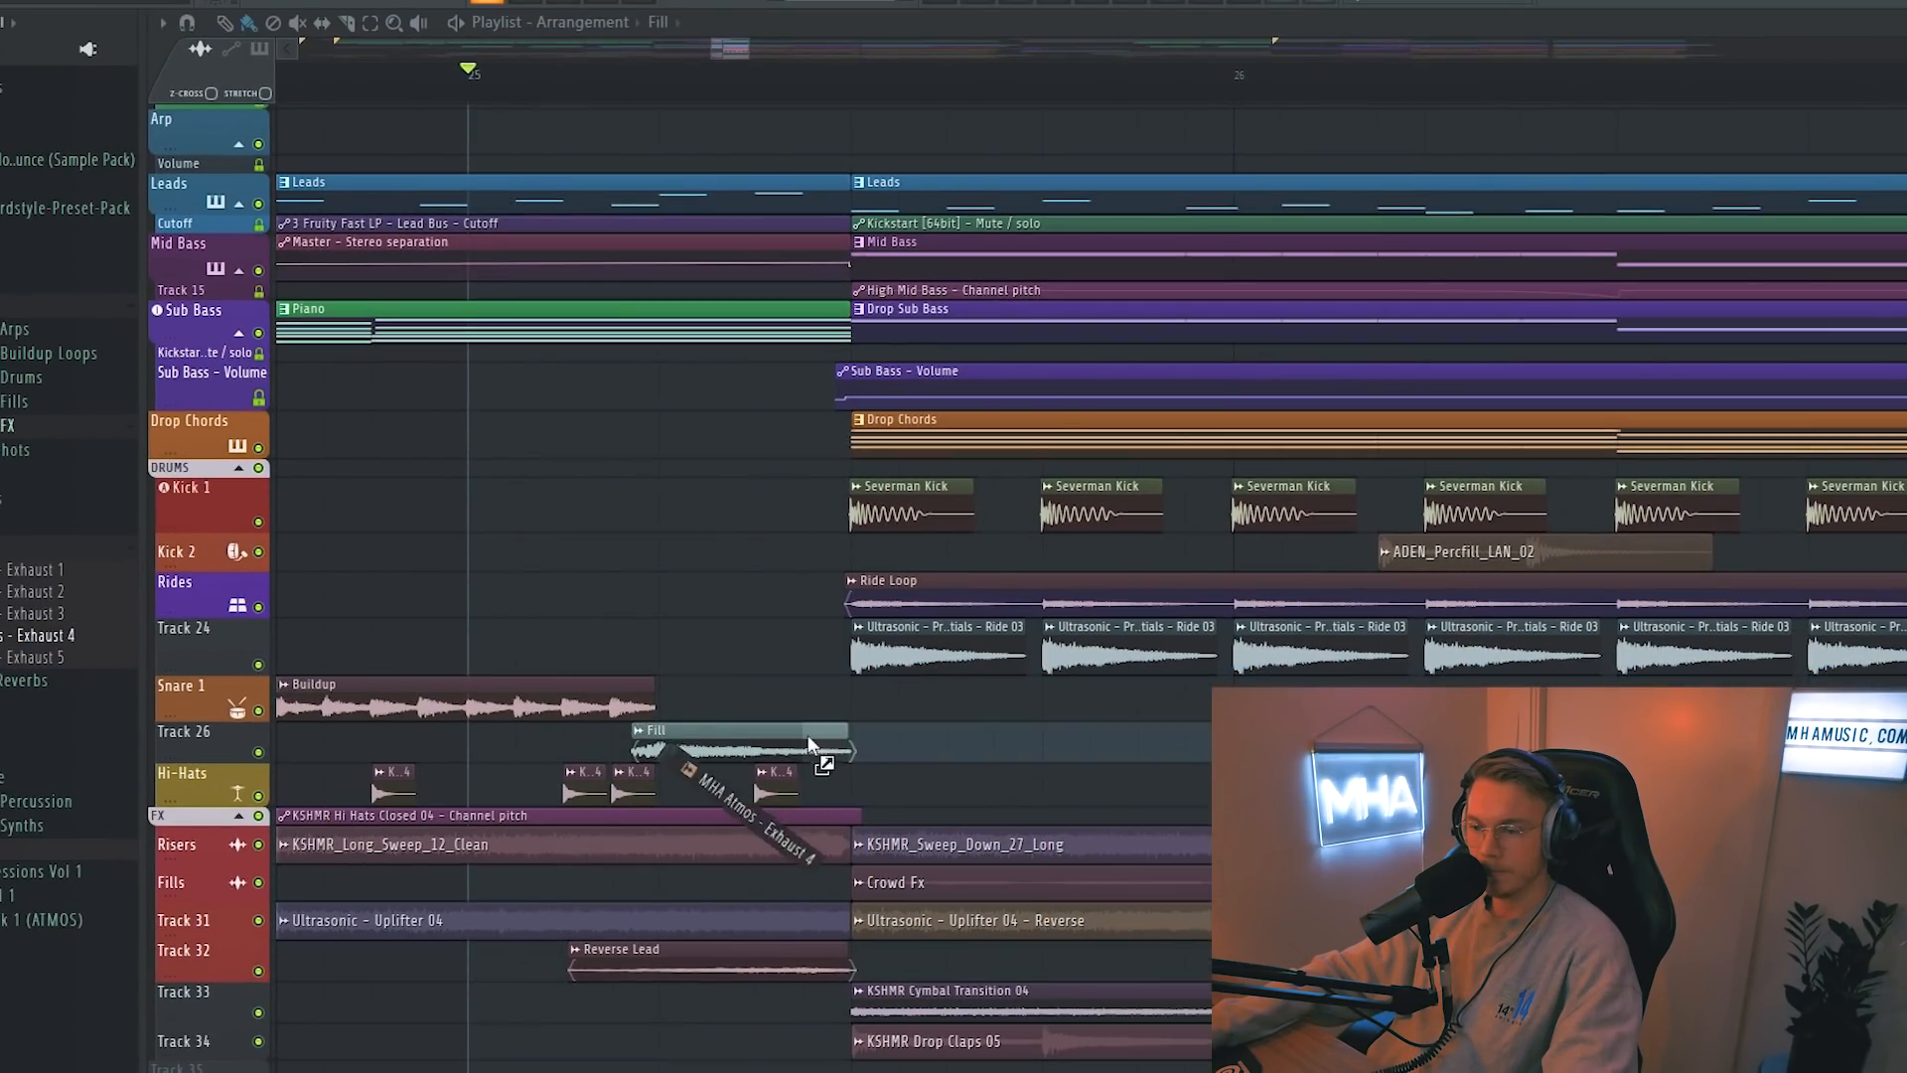
{"action": "key", "text": "Escape"}
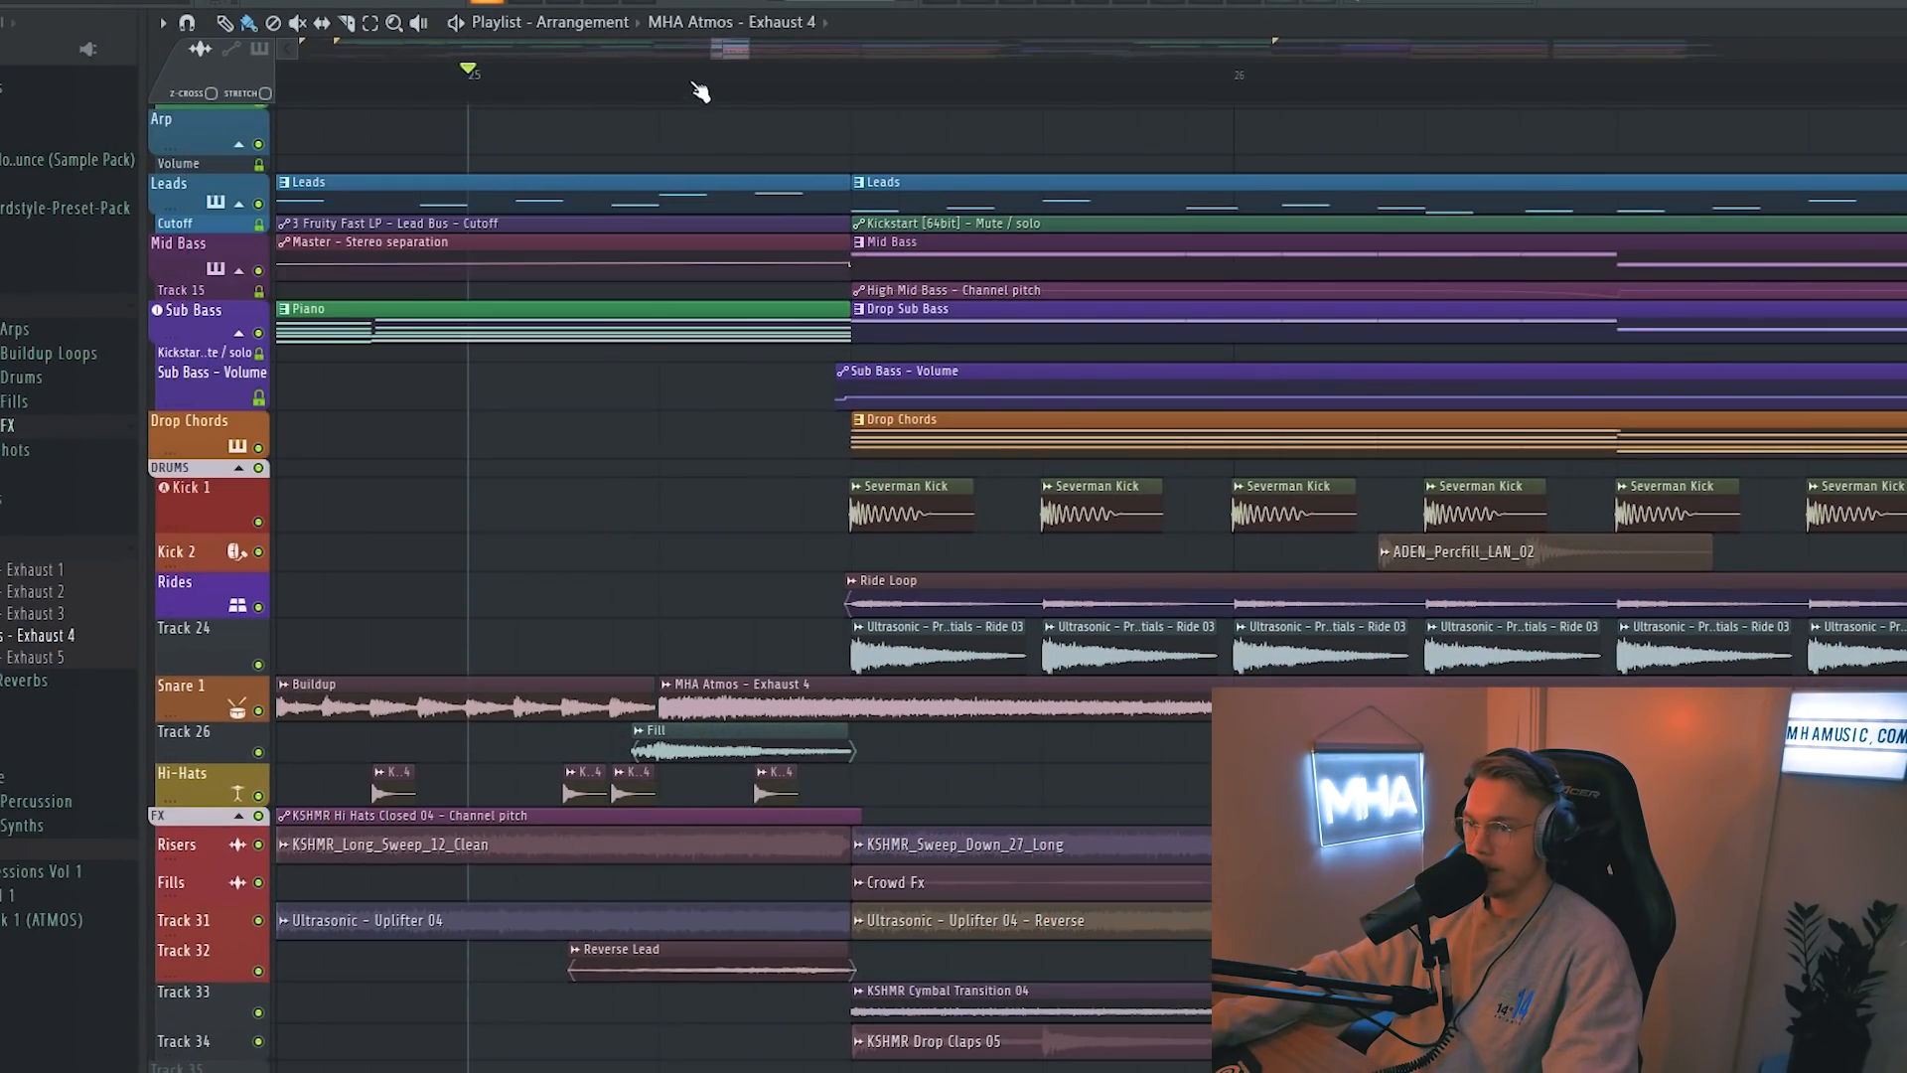
{"action": "scroll", "coordinate": [668, 760], "scroll_direction": "down", "scroll_amount": 2}
{"action": "key", "text": "space"}
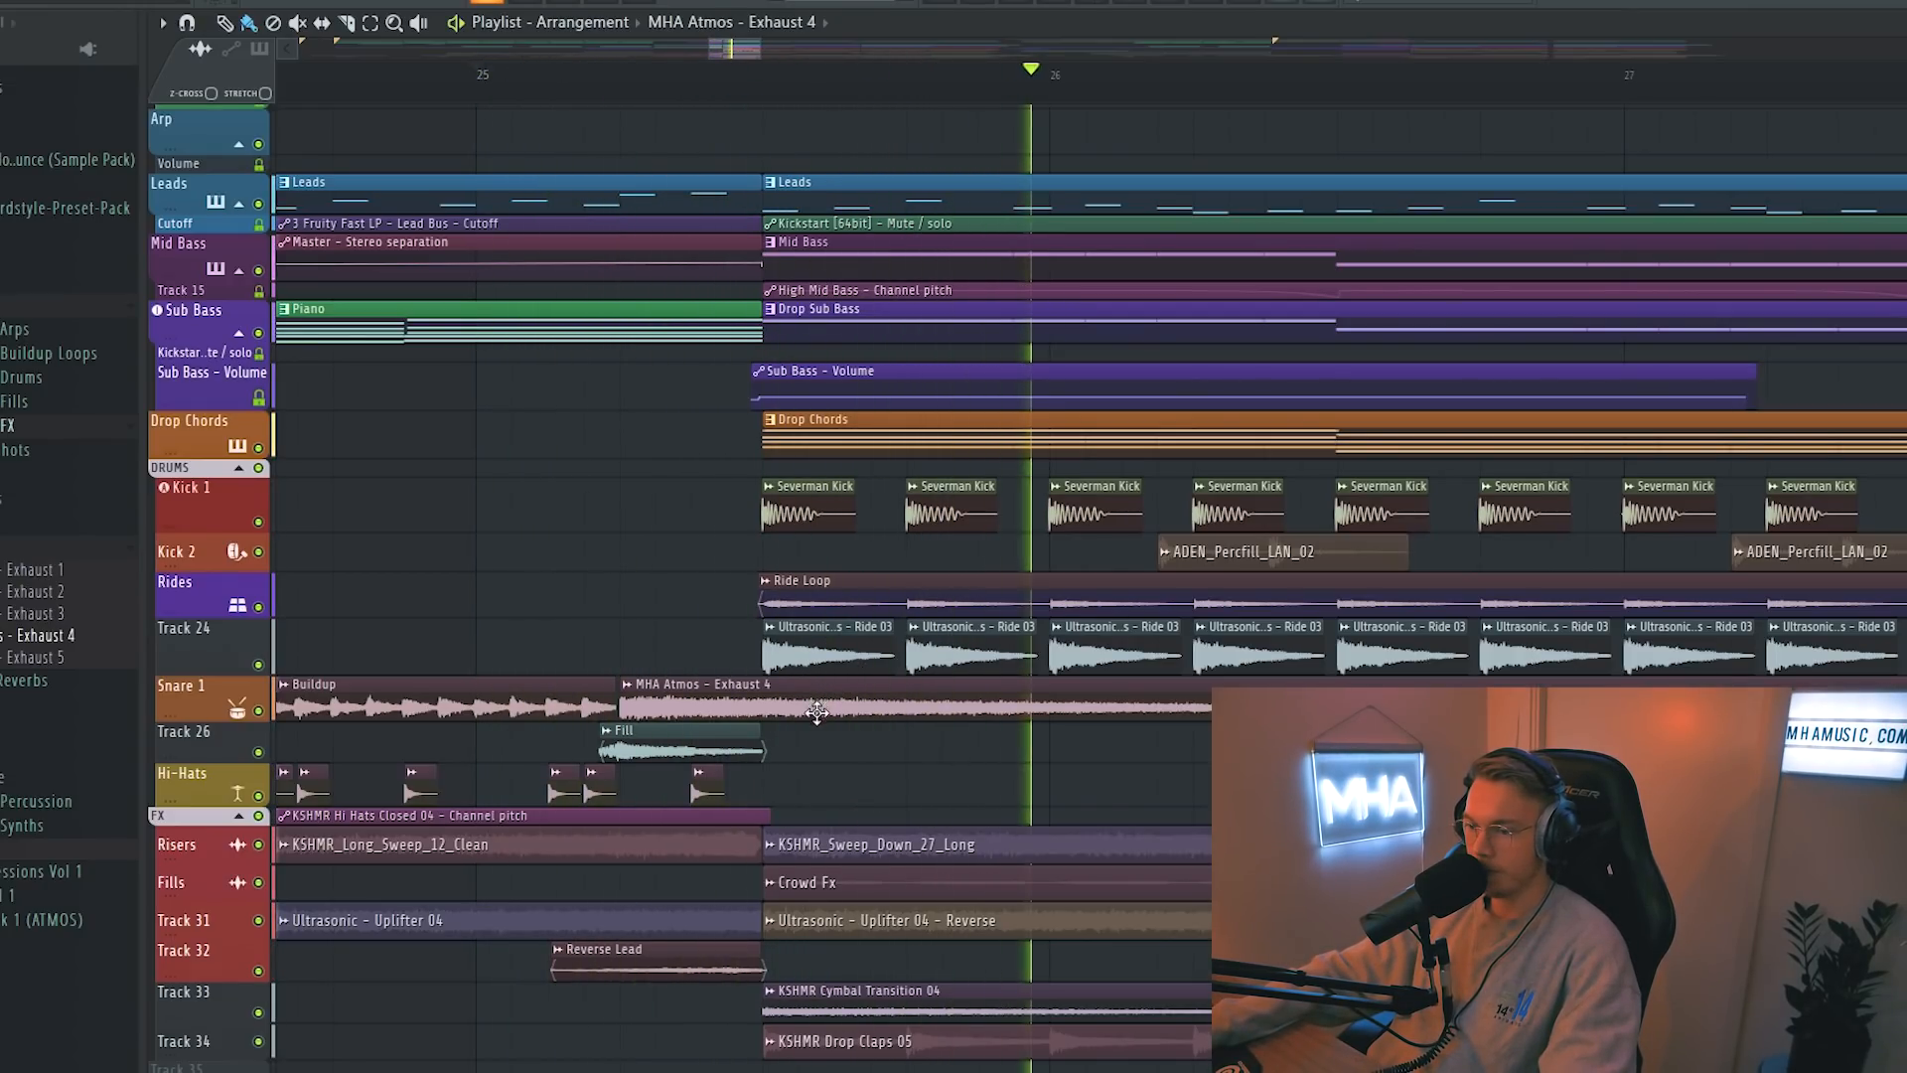
{"action": "key", "text": "space"}
- Listen to the Kick 1 track soloed from the start of the drop and restore the full mix
{"action": "scroll", "coordinate": [835, 715], "scroll_direction": "down", "scroll_amount": 1}
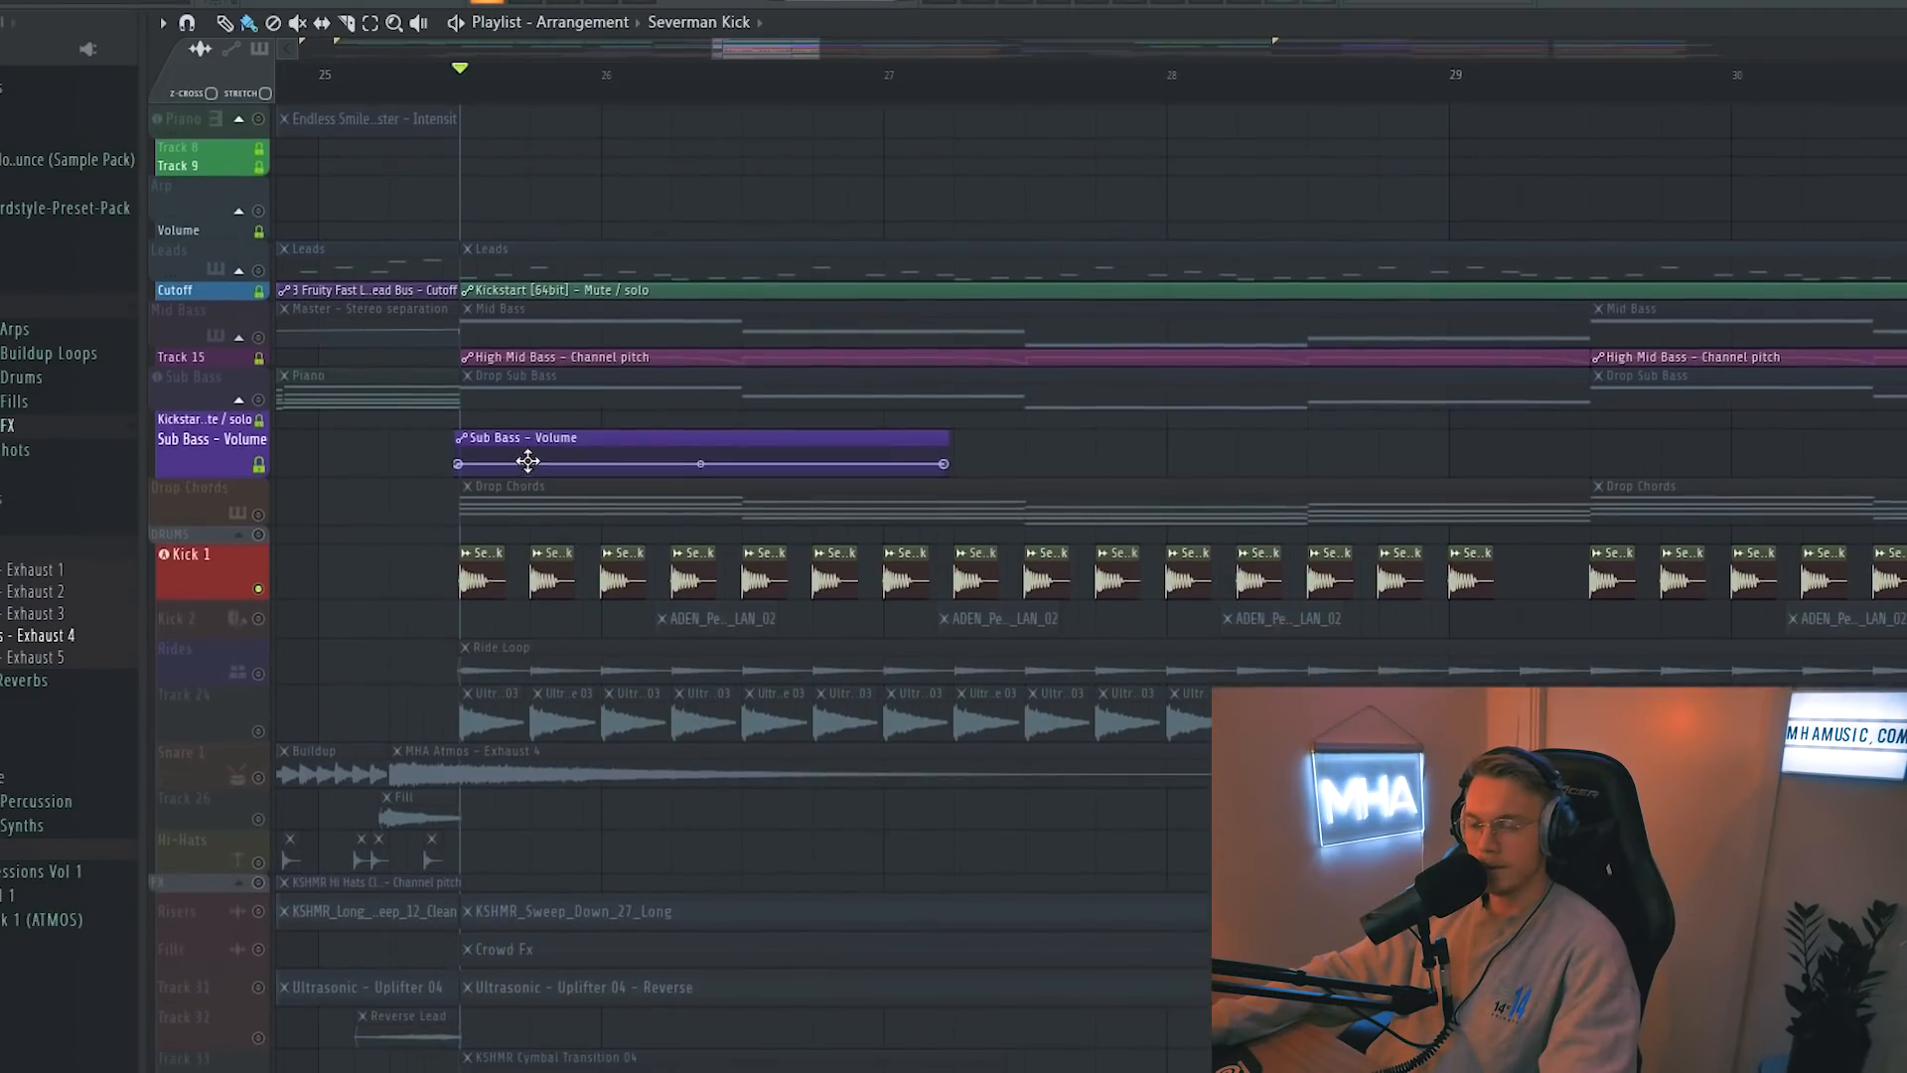
{"action": "scroll", "coordinate": [791, 481], "scroll_direction": "down", "scroll_amount": 1}
{"action": "key", "text": "space"}
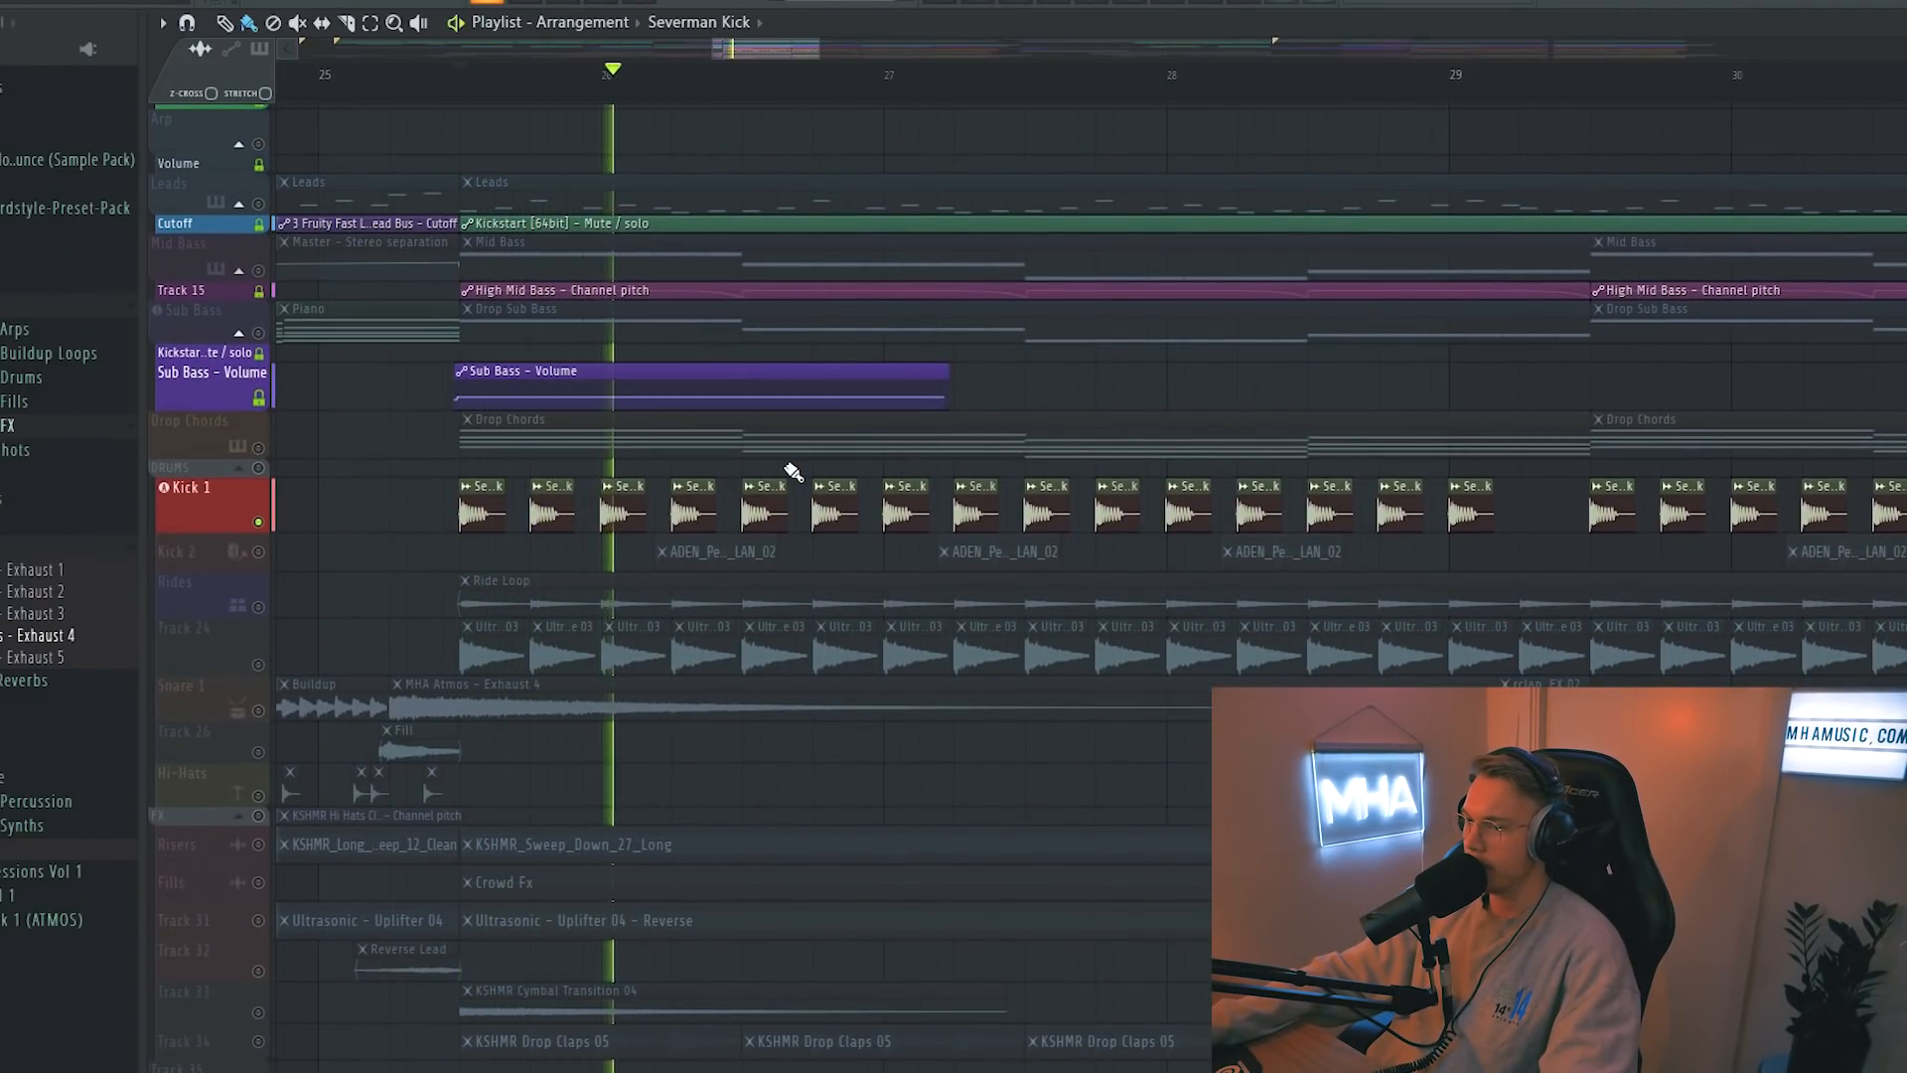
{"action": "right_click", "coordinate": [258, 524]}
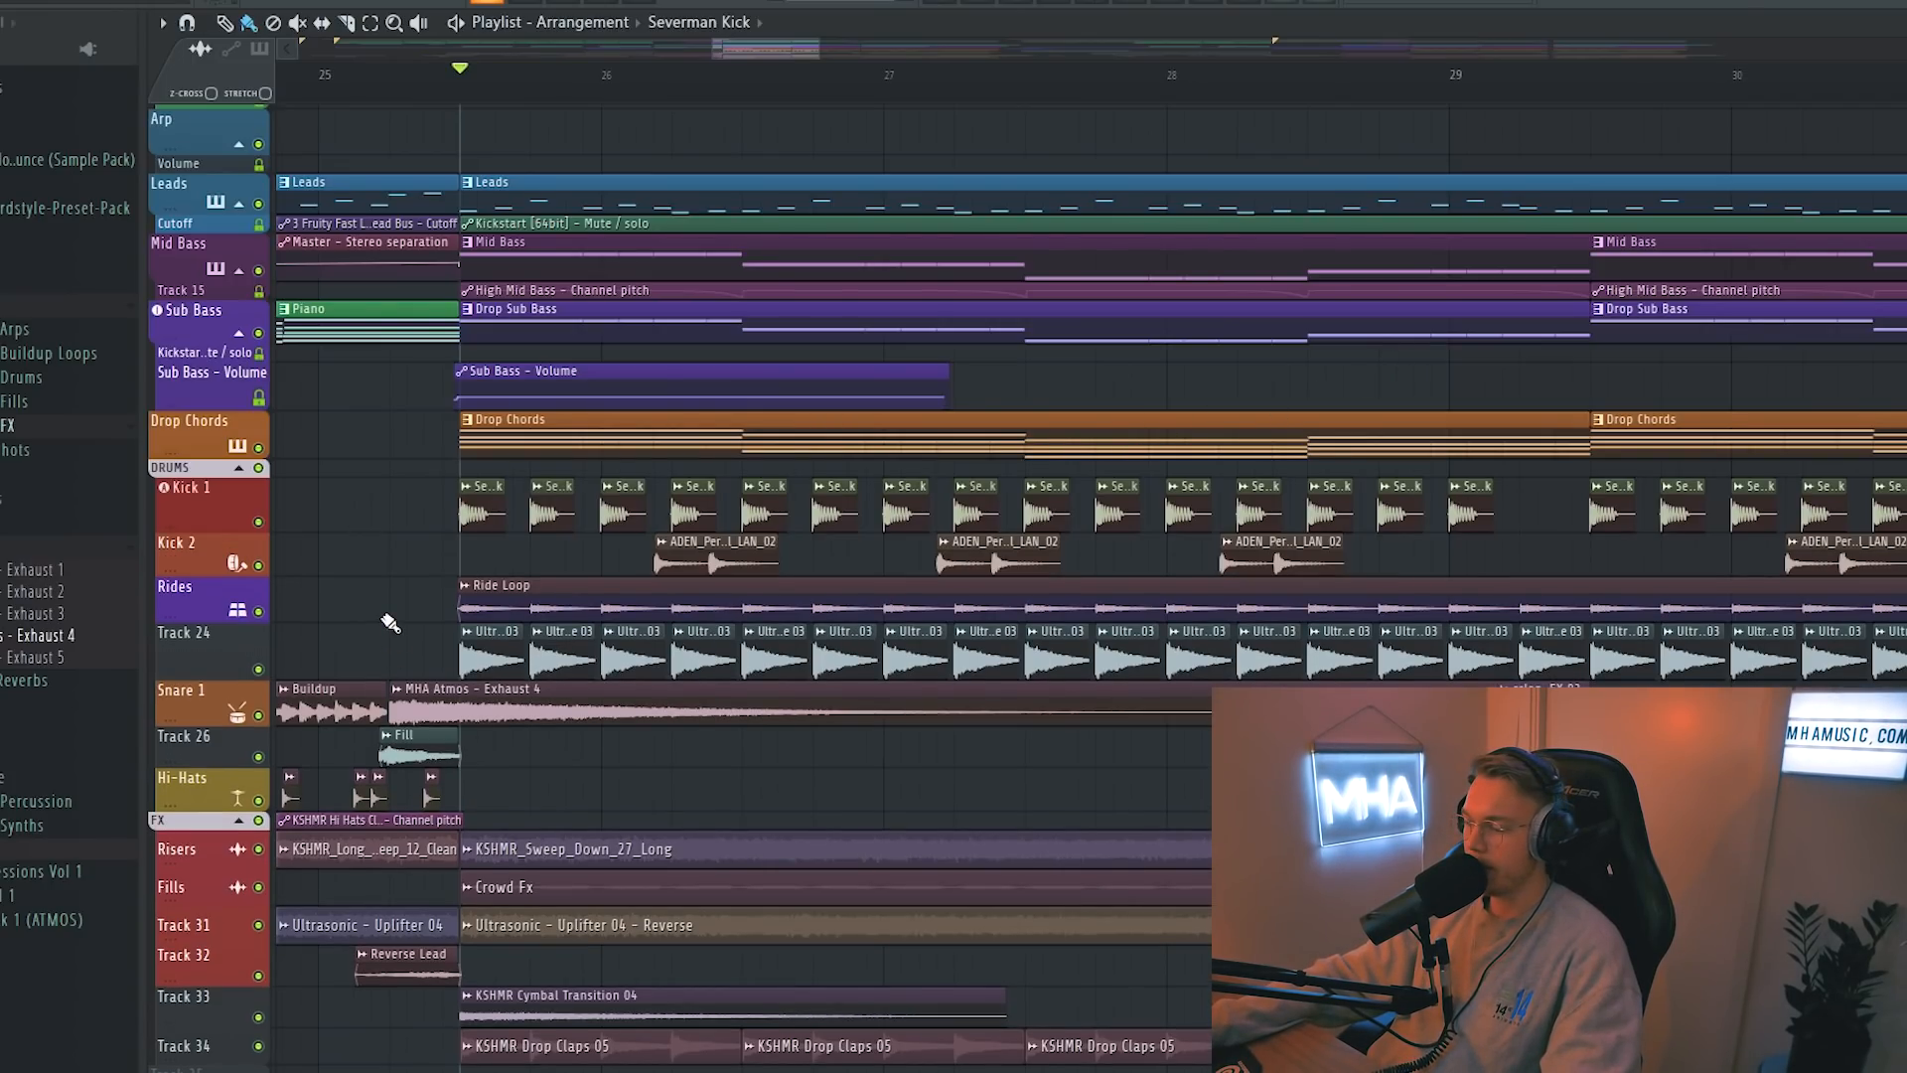
- Solo the Background Ambience track, play it and check the Ambience Loop clip's sample settings against the full mix
{"action": "scroll", "coordinate": [386, 596], "scroll_direction": "up", "scroll_amount": 3}
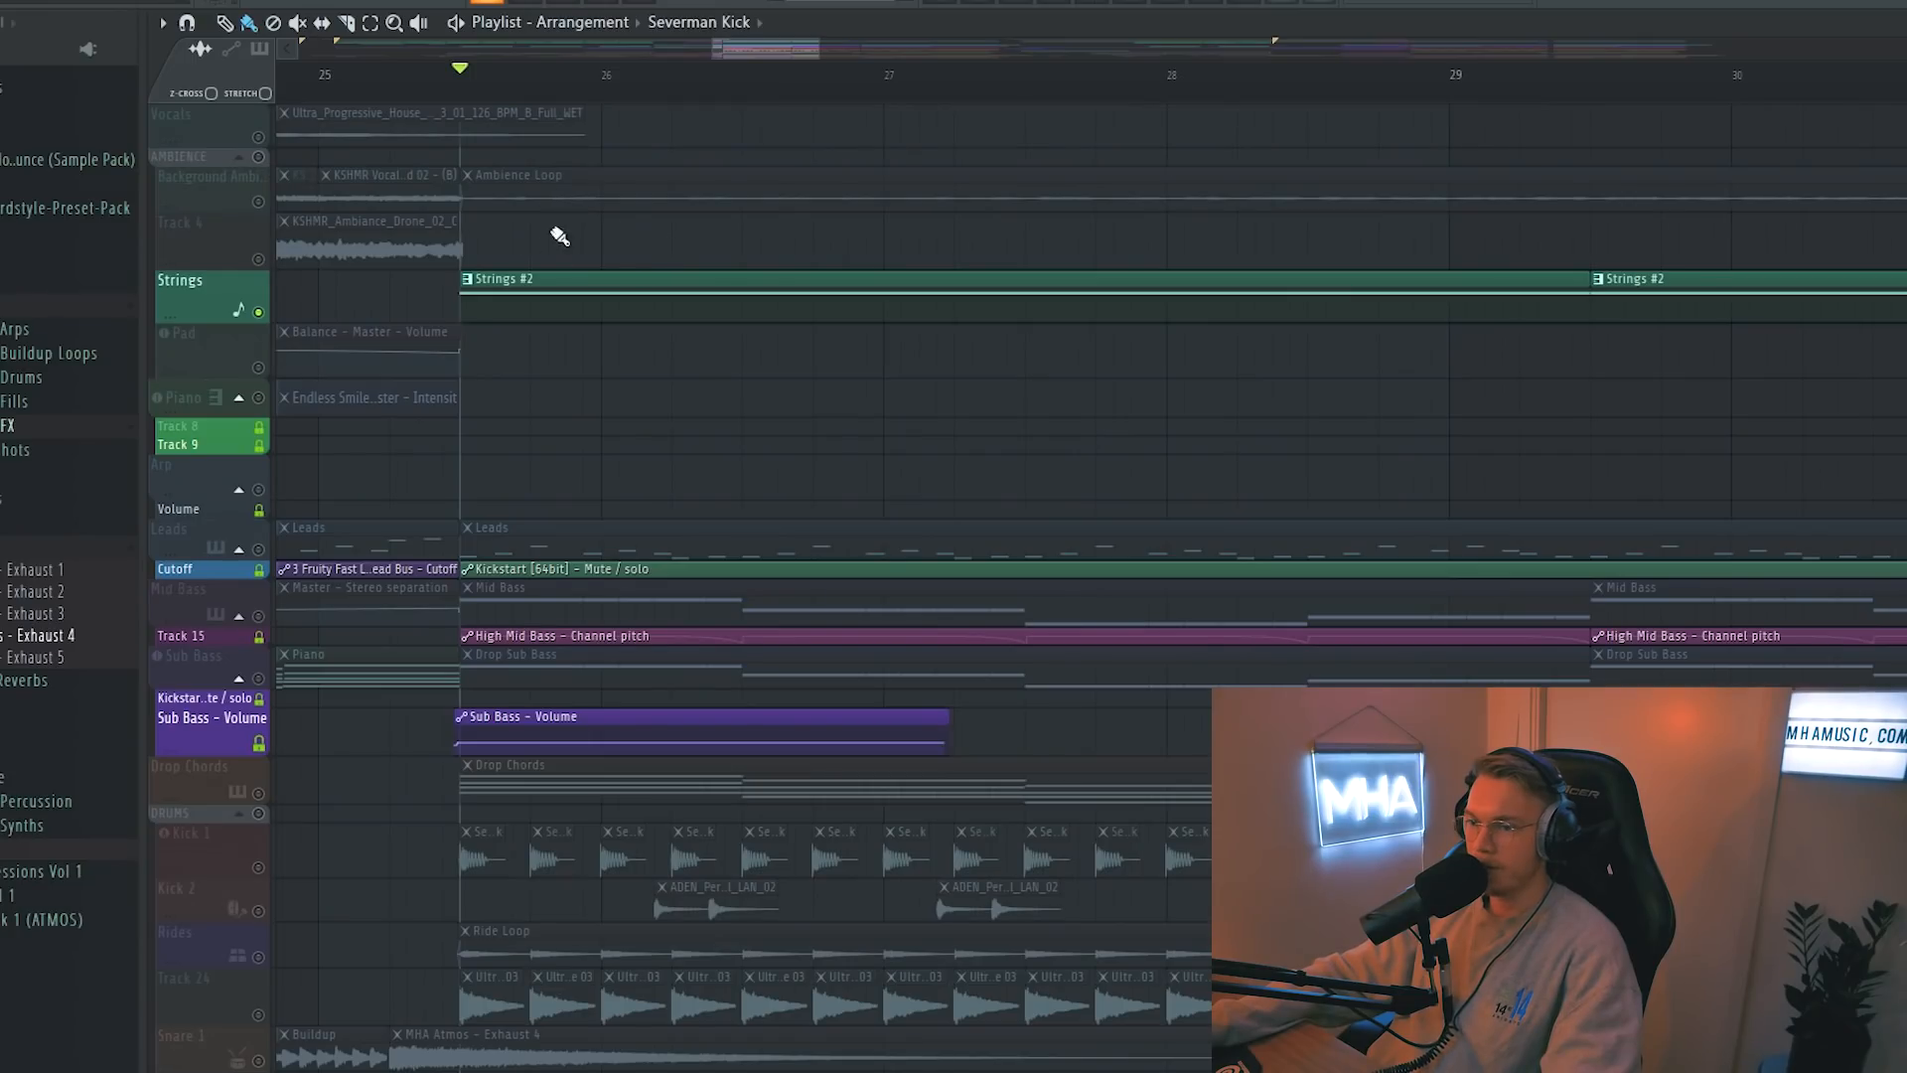
{"action": "right_click", "coordinate": [249, 208]}
{"action": "left_click", "coordinate": [233, 203]}
{"action": "right_click", "coordinate": [258, 202]}
{"action": "key", "text": "space"}
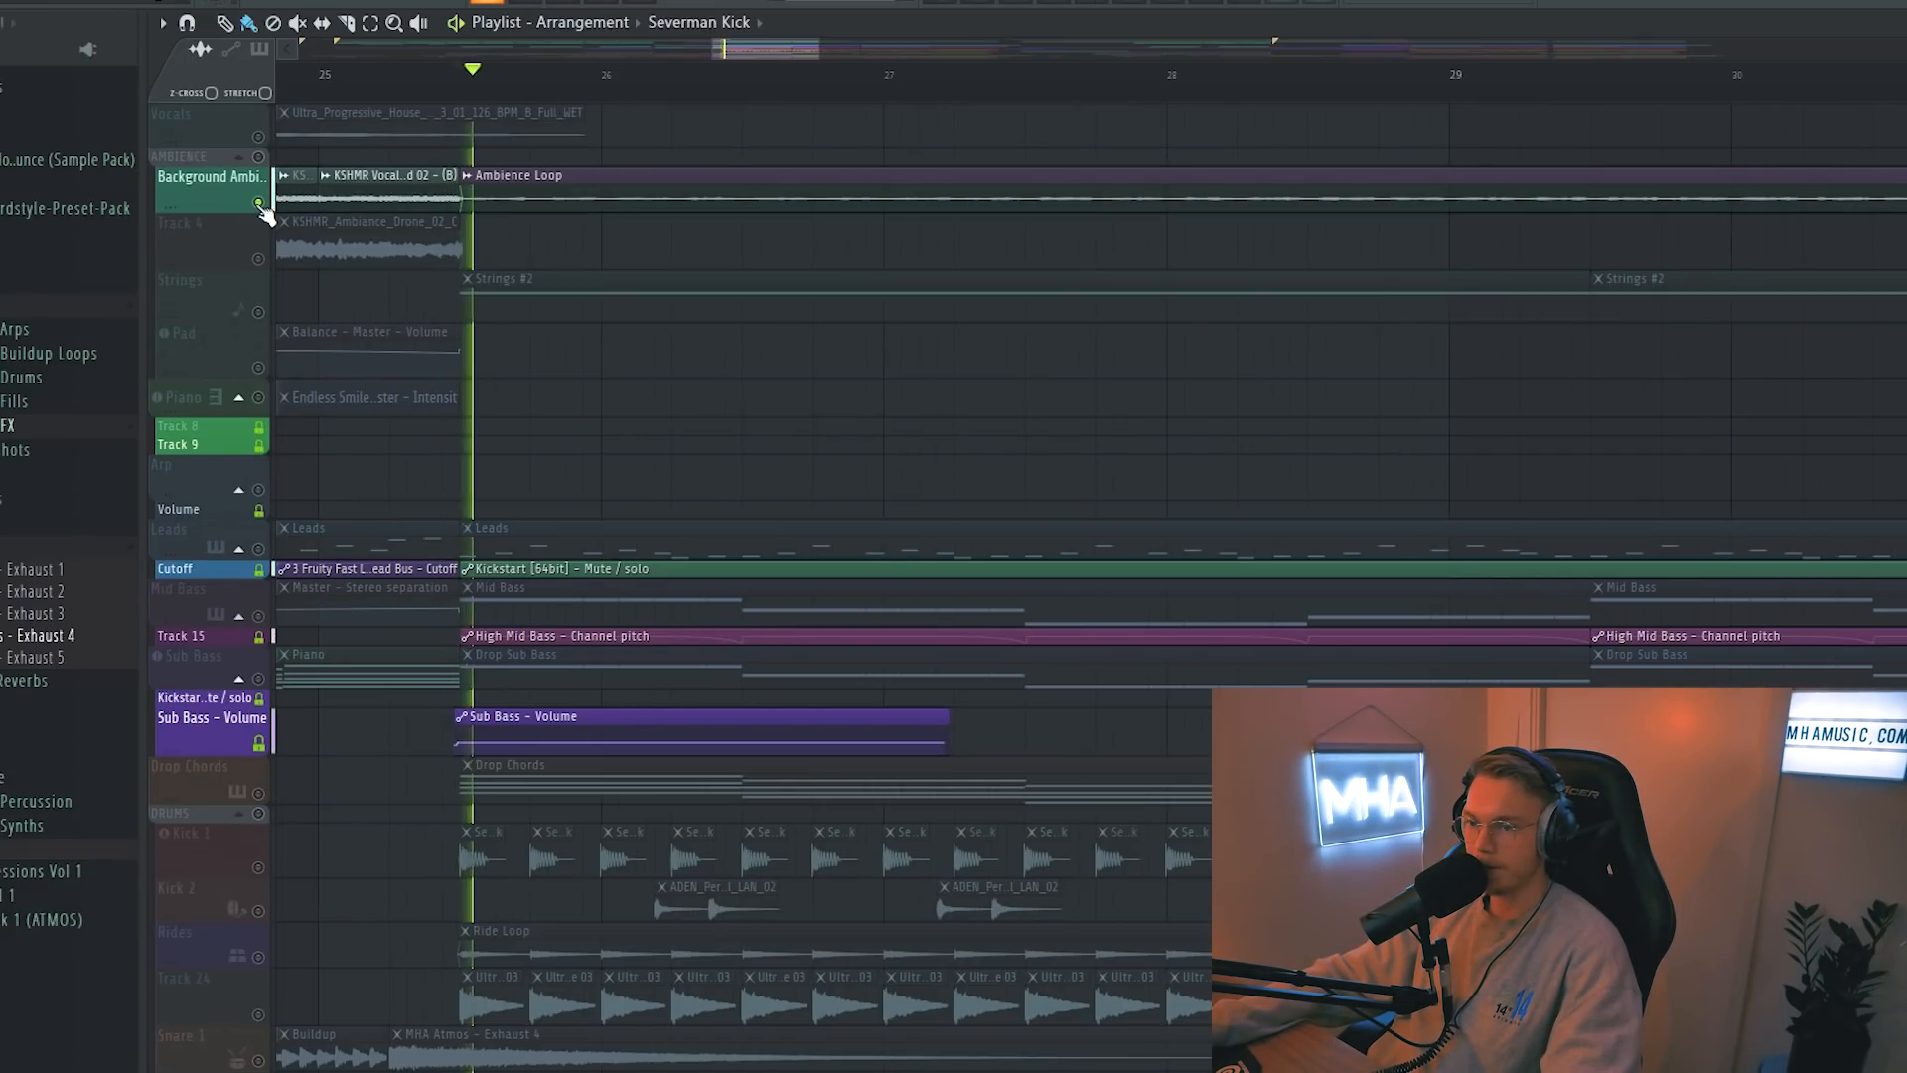
{"action": "double_click", "coordinate": [503, 192]}
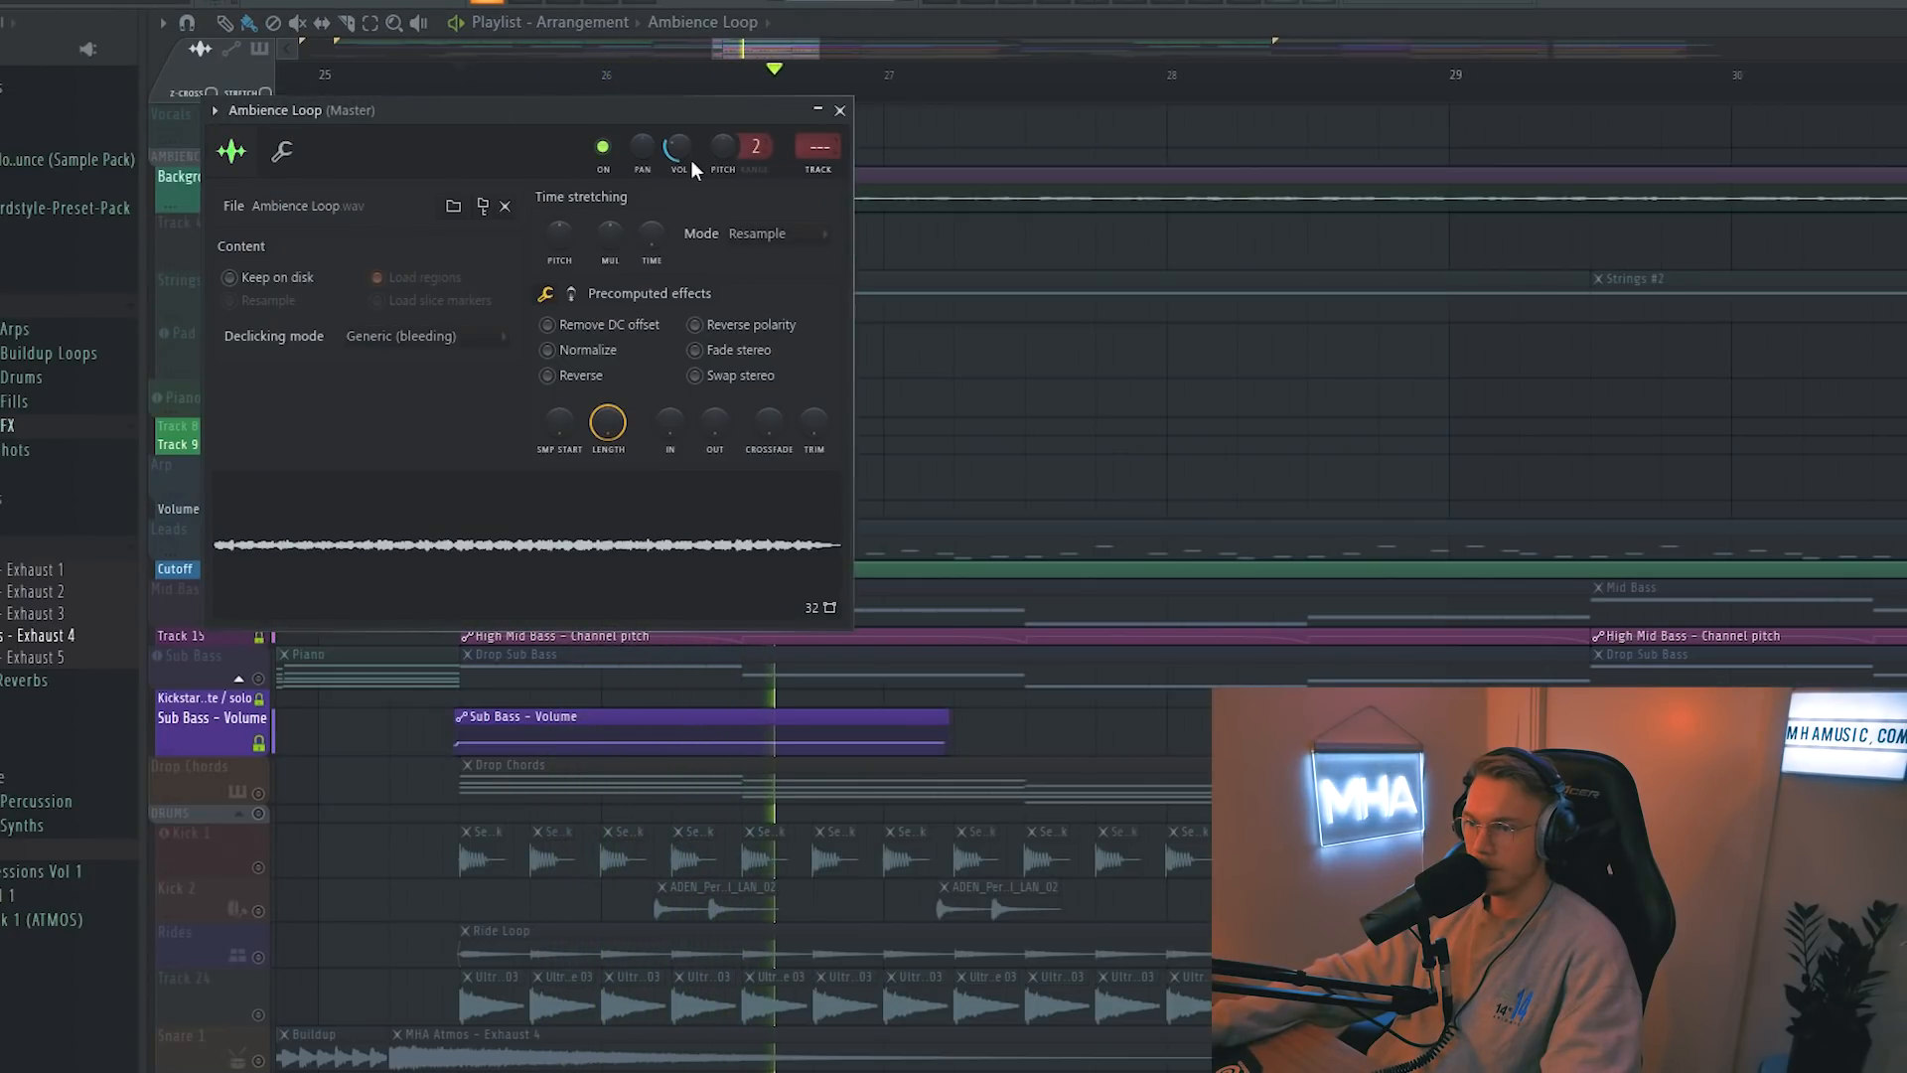
{"action": "left_click", "coordinate": [839, 109]}
{"action": "right_click", "coordinate": [260, 203]}
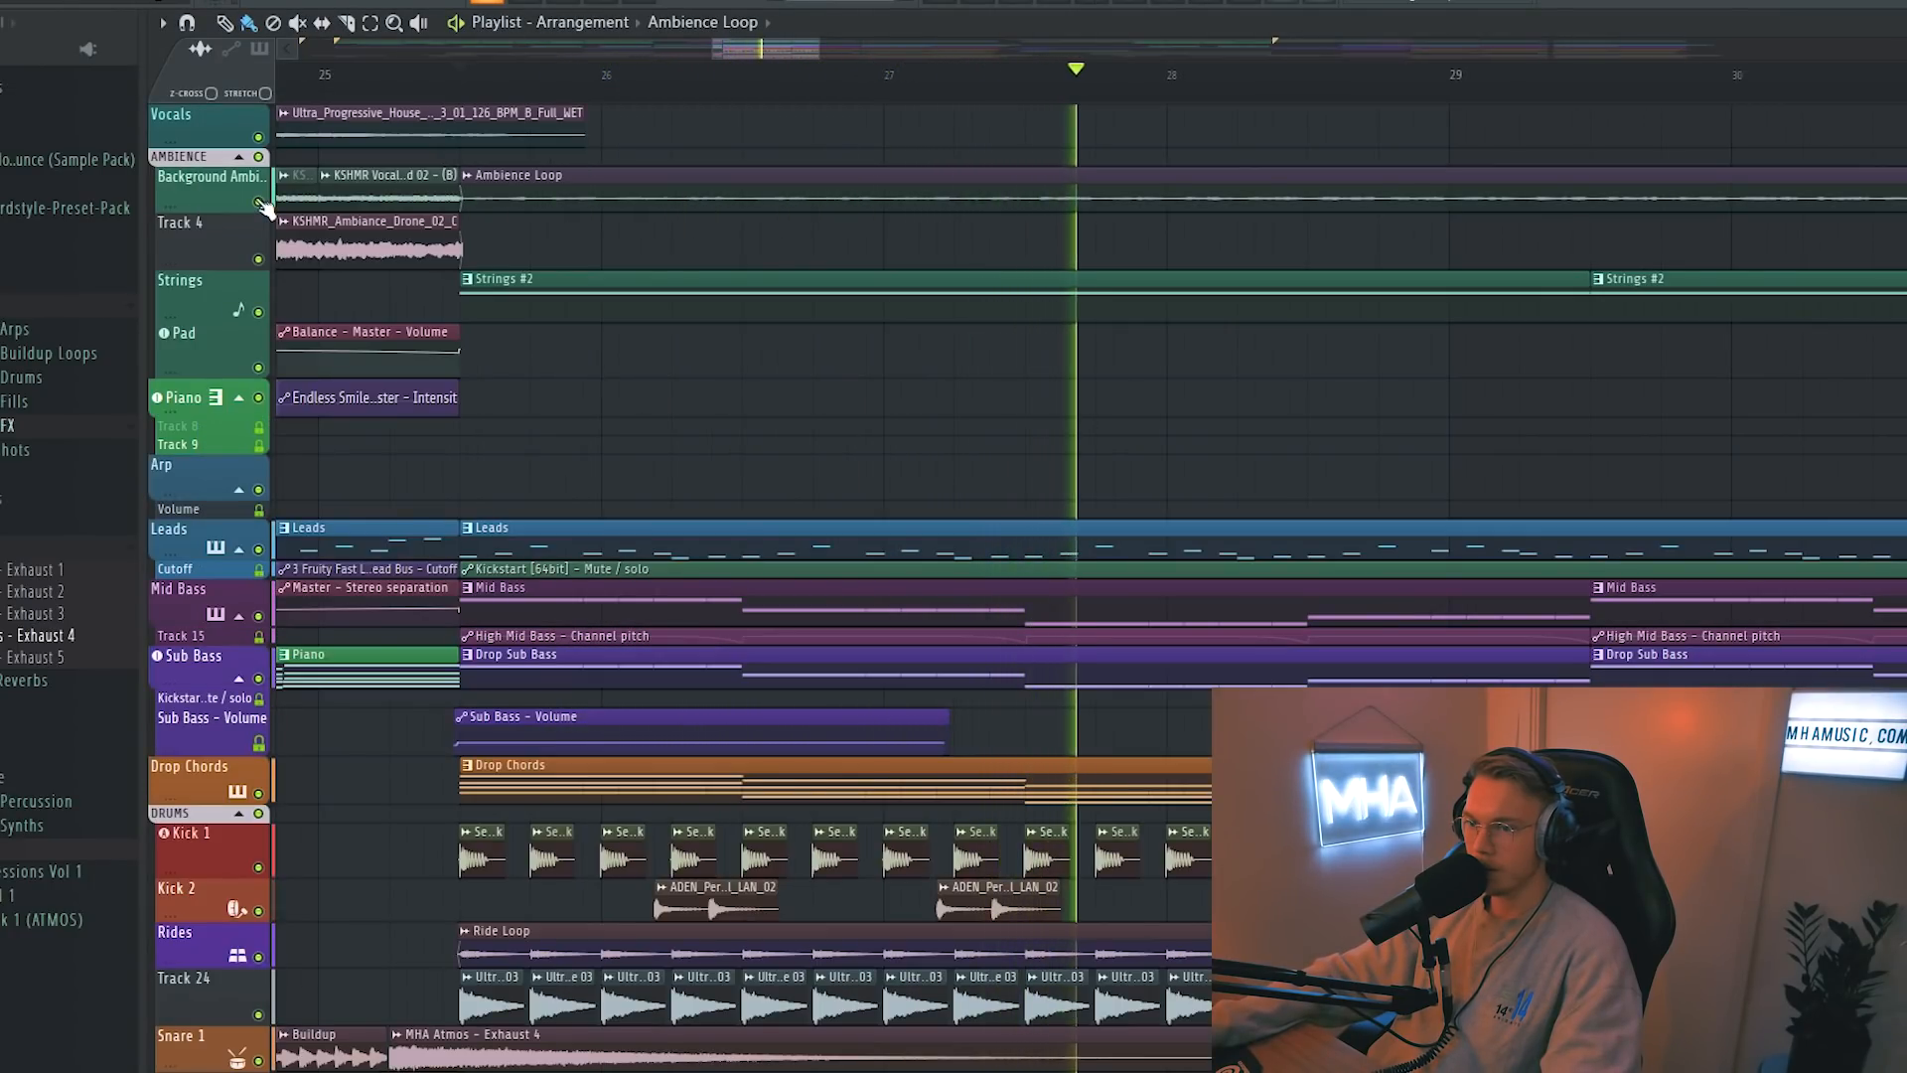
{"action": "right_click", "coordinate": [259, 203]}
- Set the Ambience Loop's time-stretching mode to Auto, normalize the sample and lower its channel volume, restoring the full mix
{"action": "double_click", "coordinate": [512, 189]}
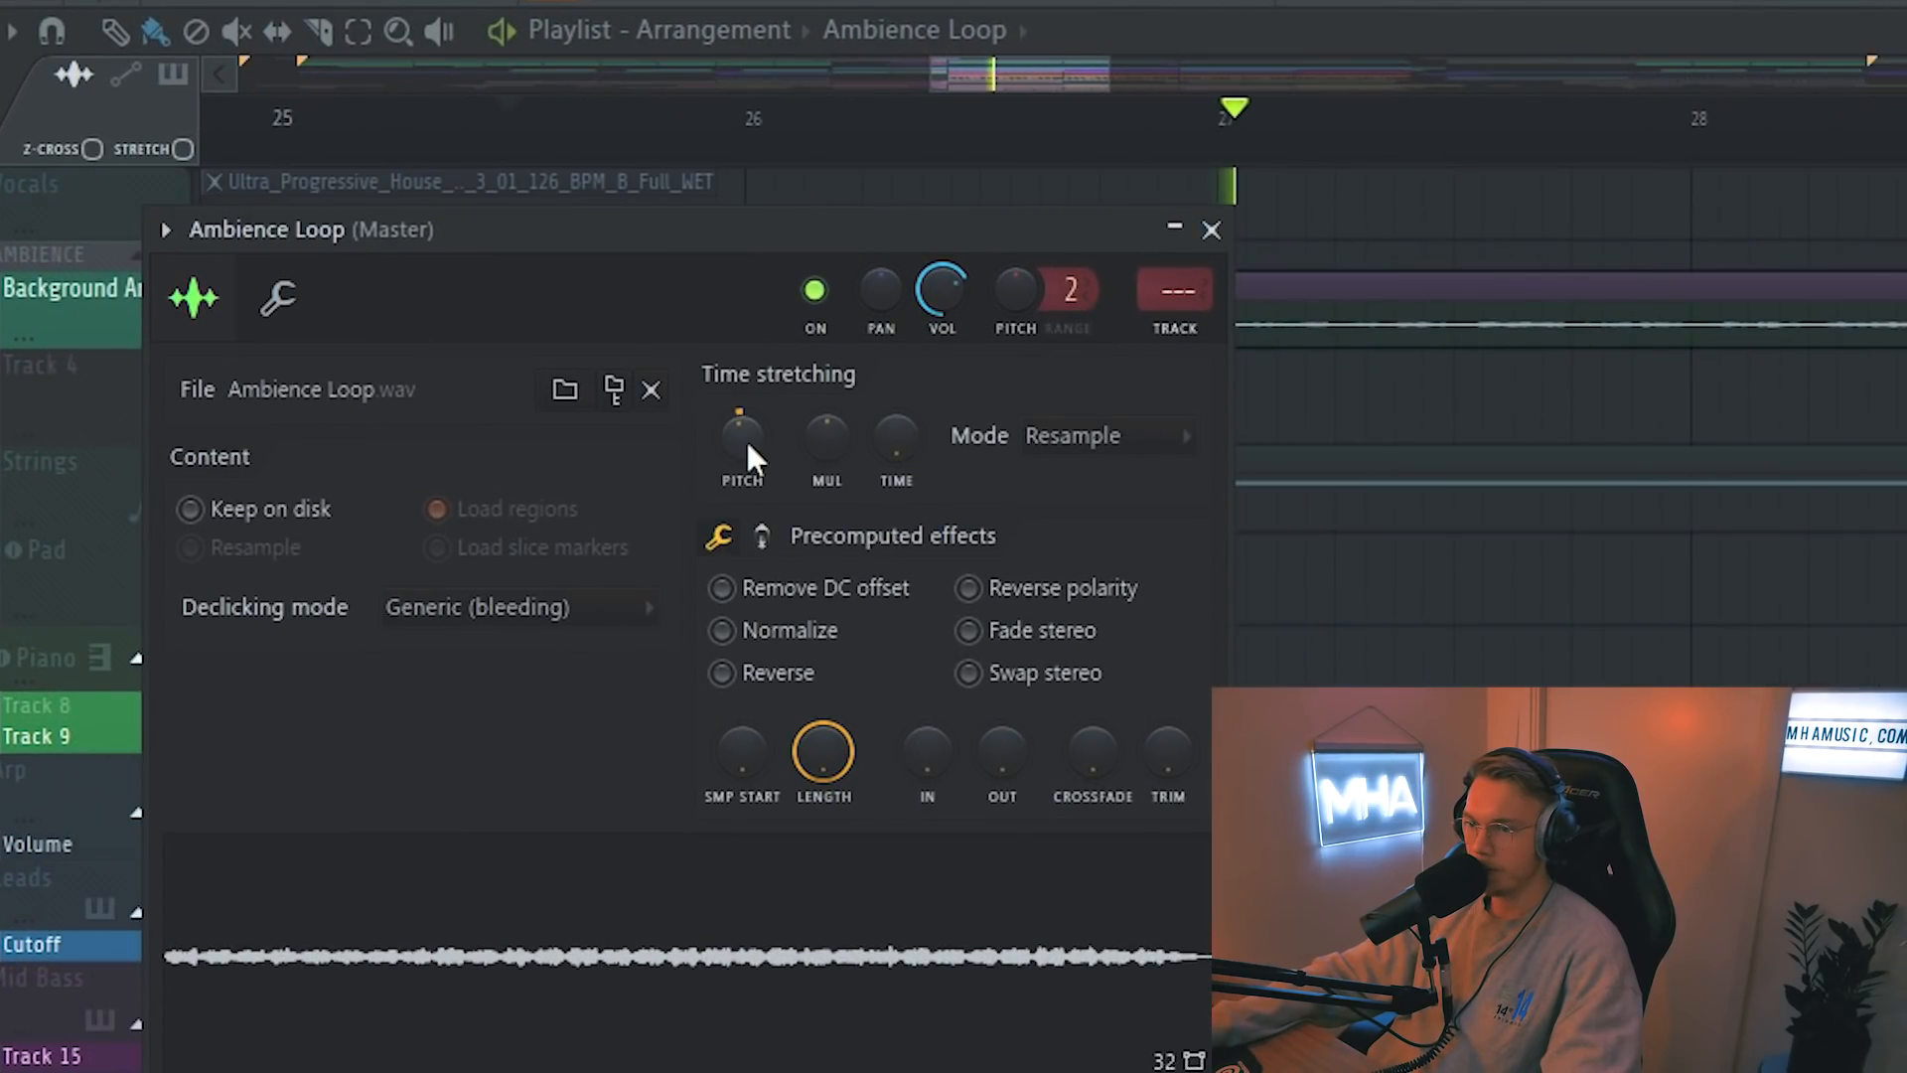
{"action": "left_click_drag", "start_coordinate": [747, 443], "coordinate": [746, 447]}
{"action": "left_click_drag", "start_coordinate": [934, 288], "coordinate": [938, 283]}
{"action": "left_click", "coordinate": [722, 630]}
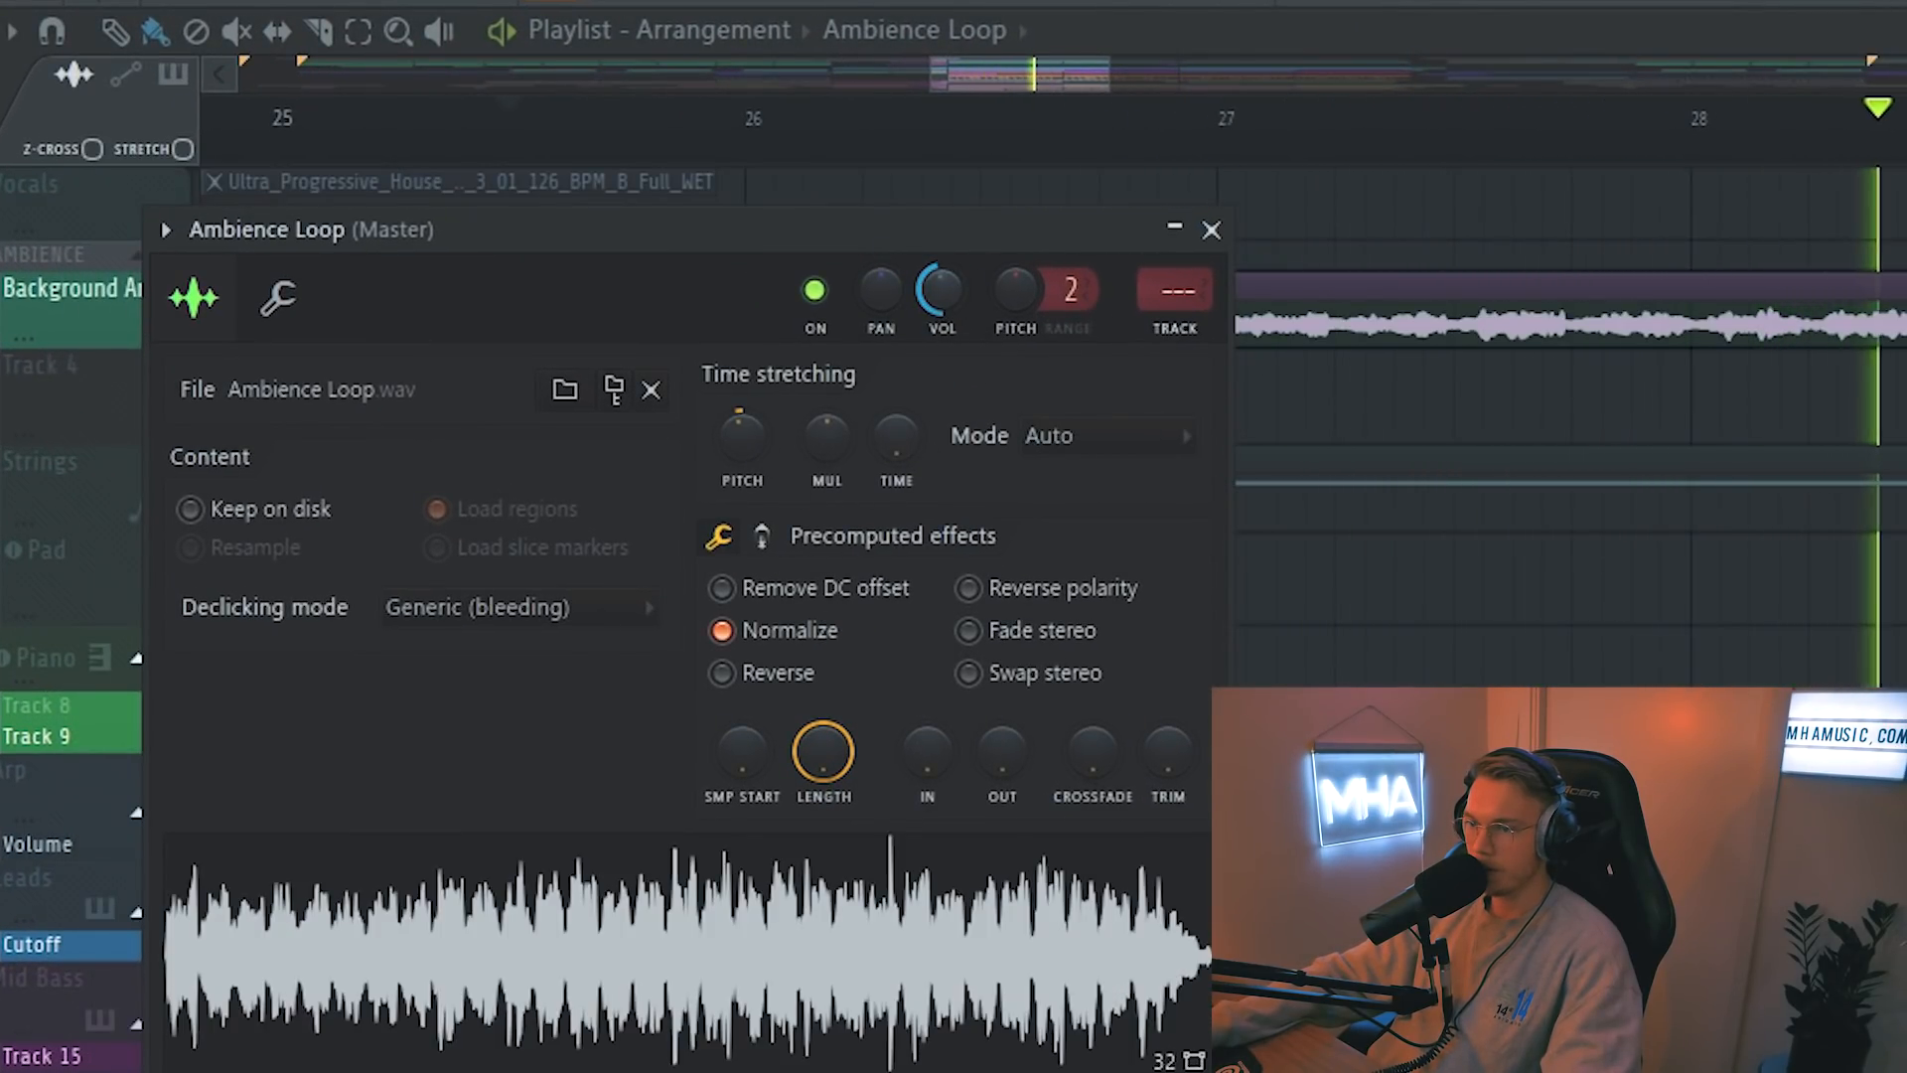
{"action": "right_click", "coordinate": [968, 159]}
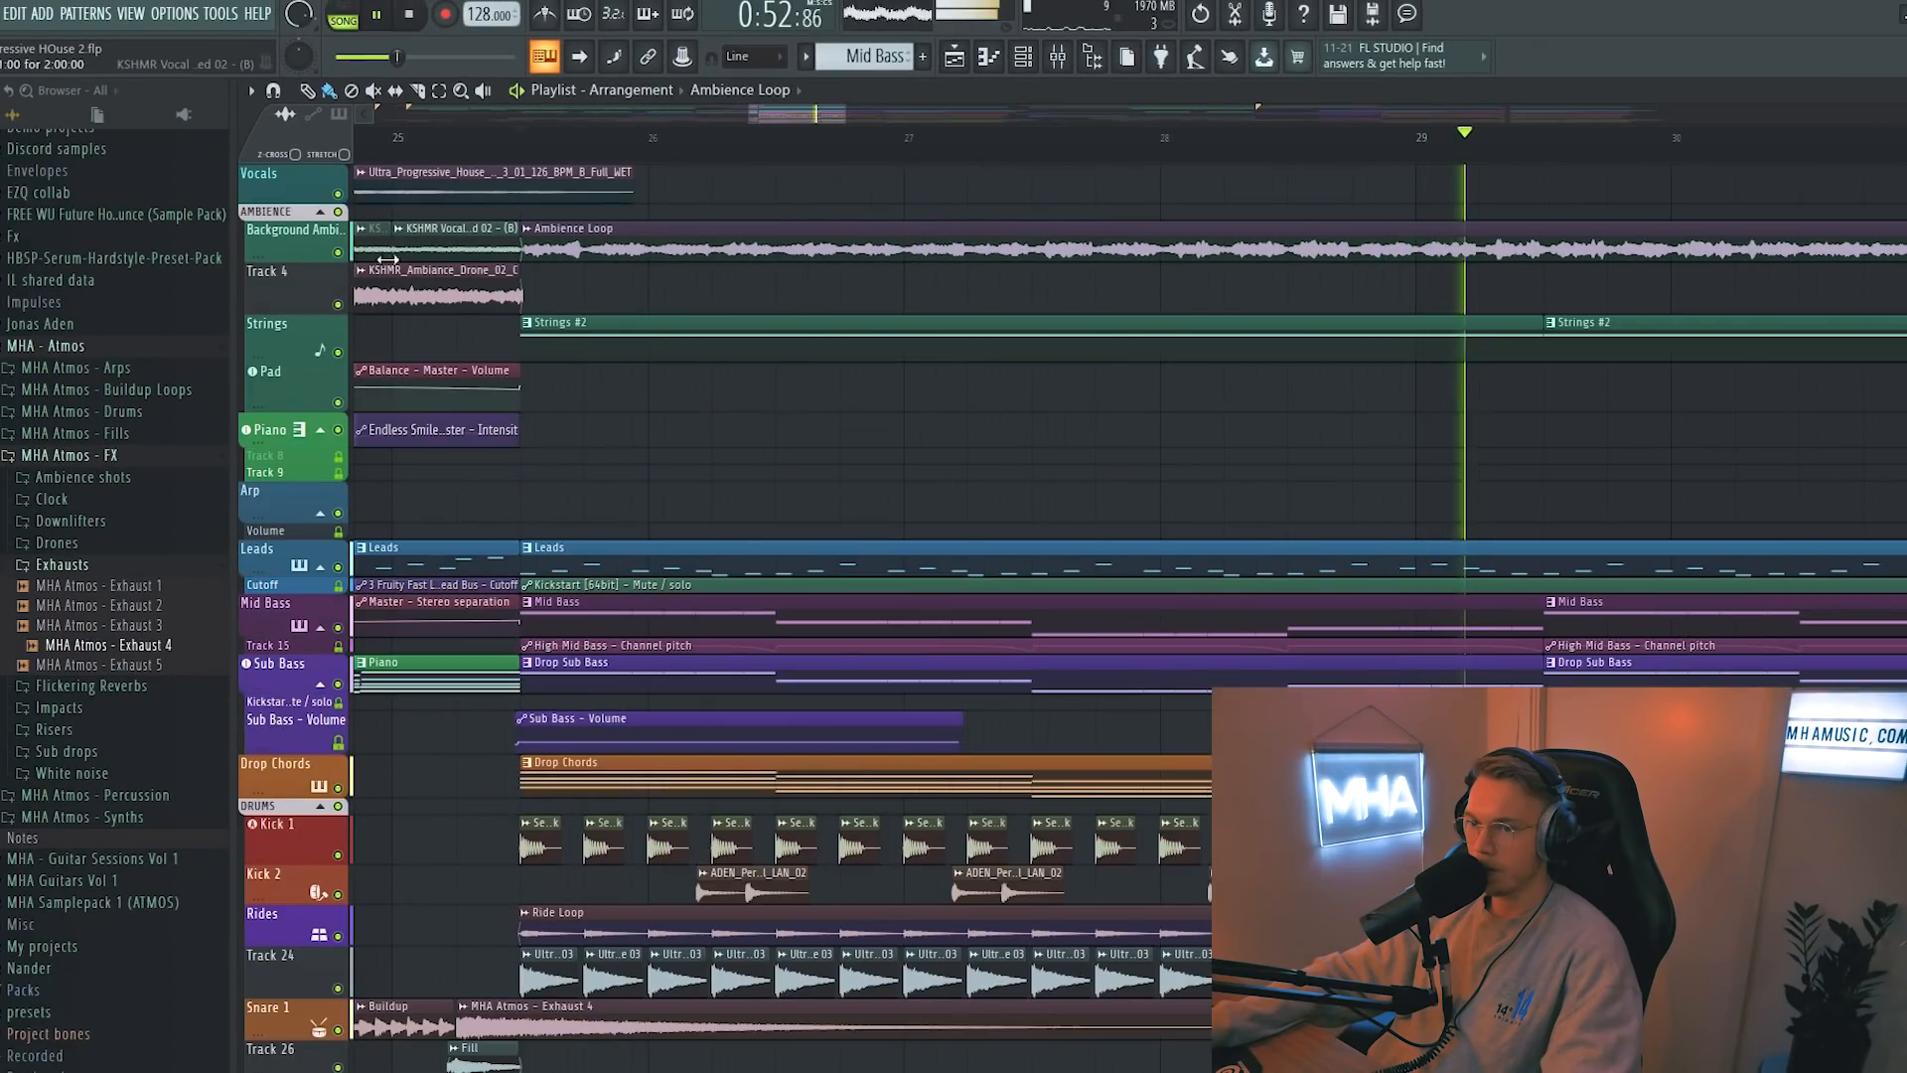
{"action": "double_click", "coordinate": [615, 250]}
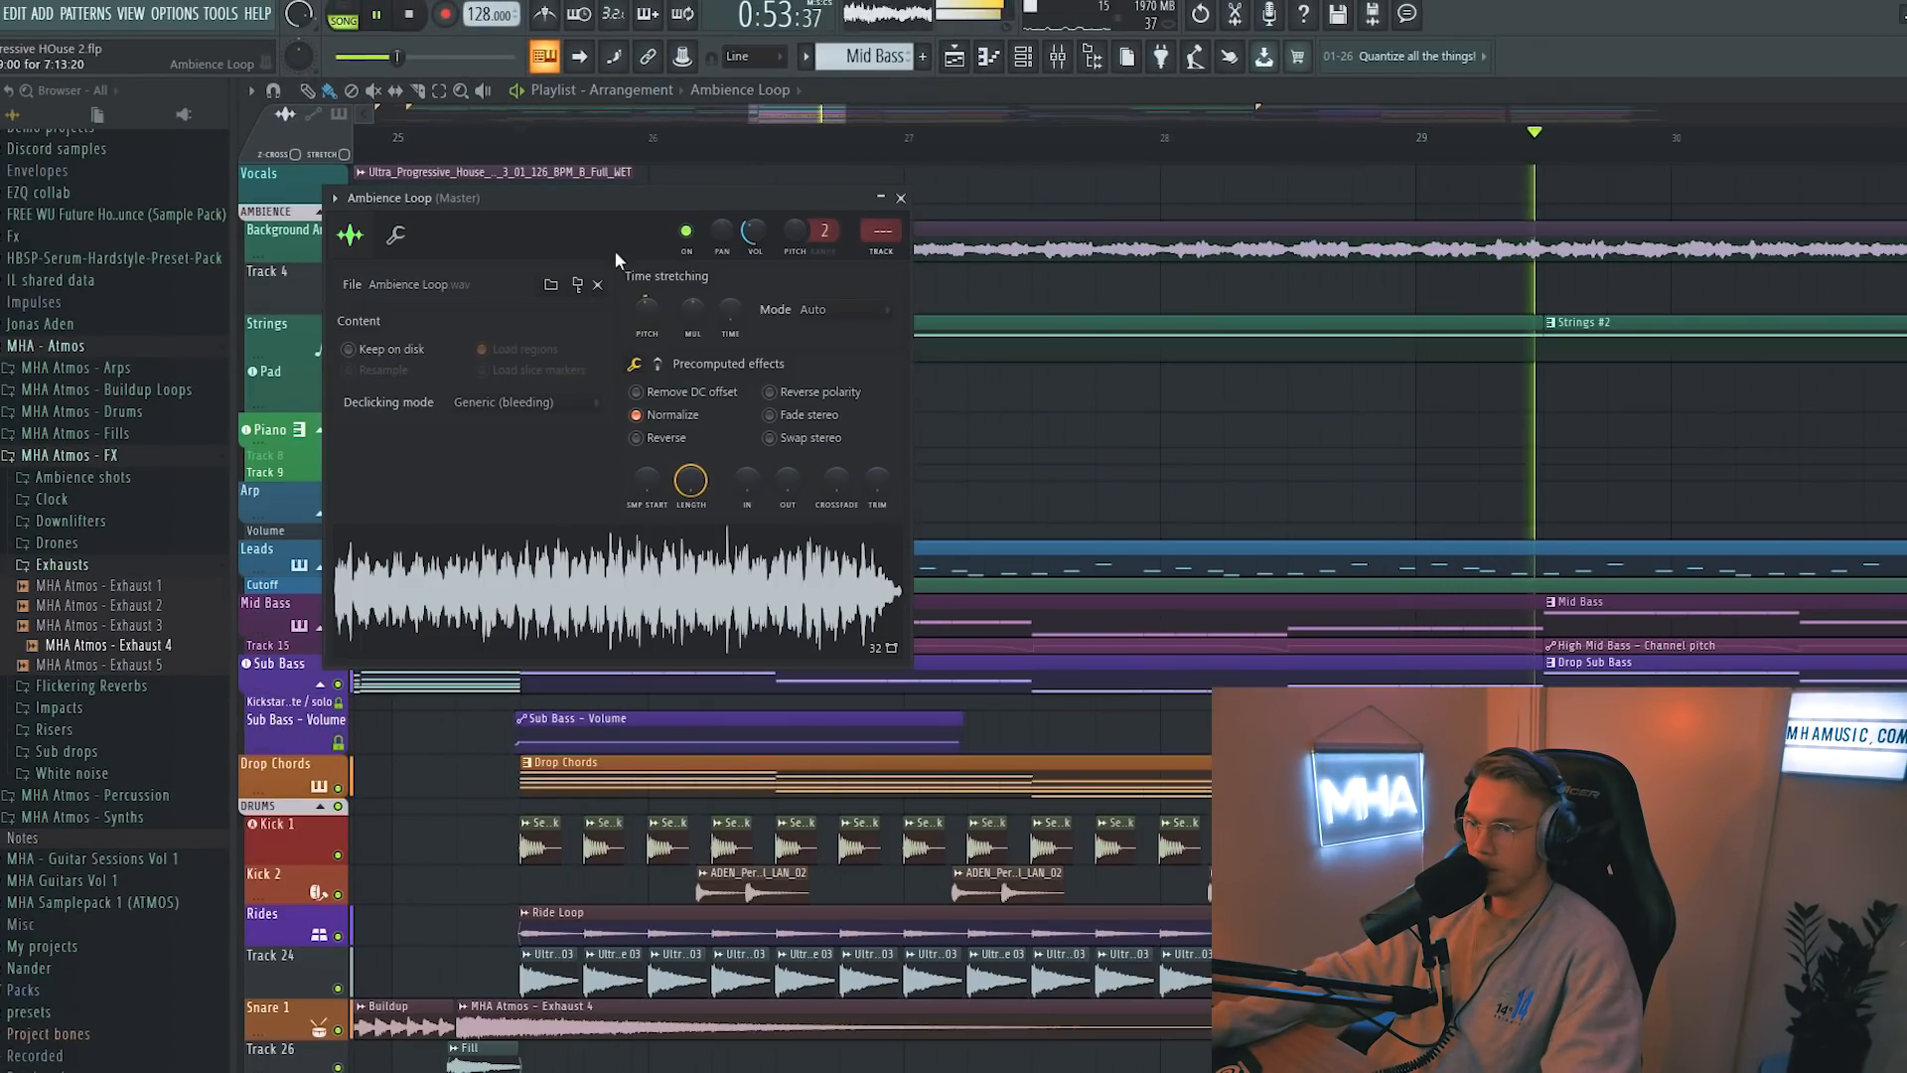
{"action": "left_click", "coordinate": [890, 195]}
- Place the MHA Atmos - Drop claps 3_128BPM loop on Track 35 at the start of the drop
{"action": "left_click_drag", "start_coordinate": [845, 114], "coordinate": [930, 115]}
{"action": "left_click_drag", "start_coordinate": [789, 113], "coordinate": [792, 113]}
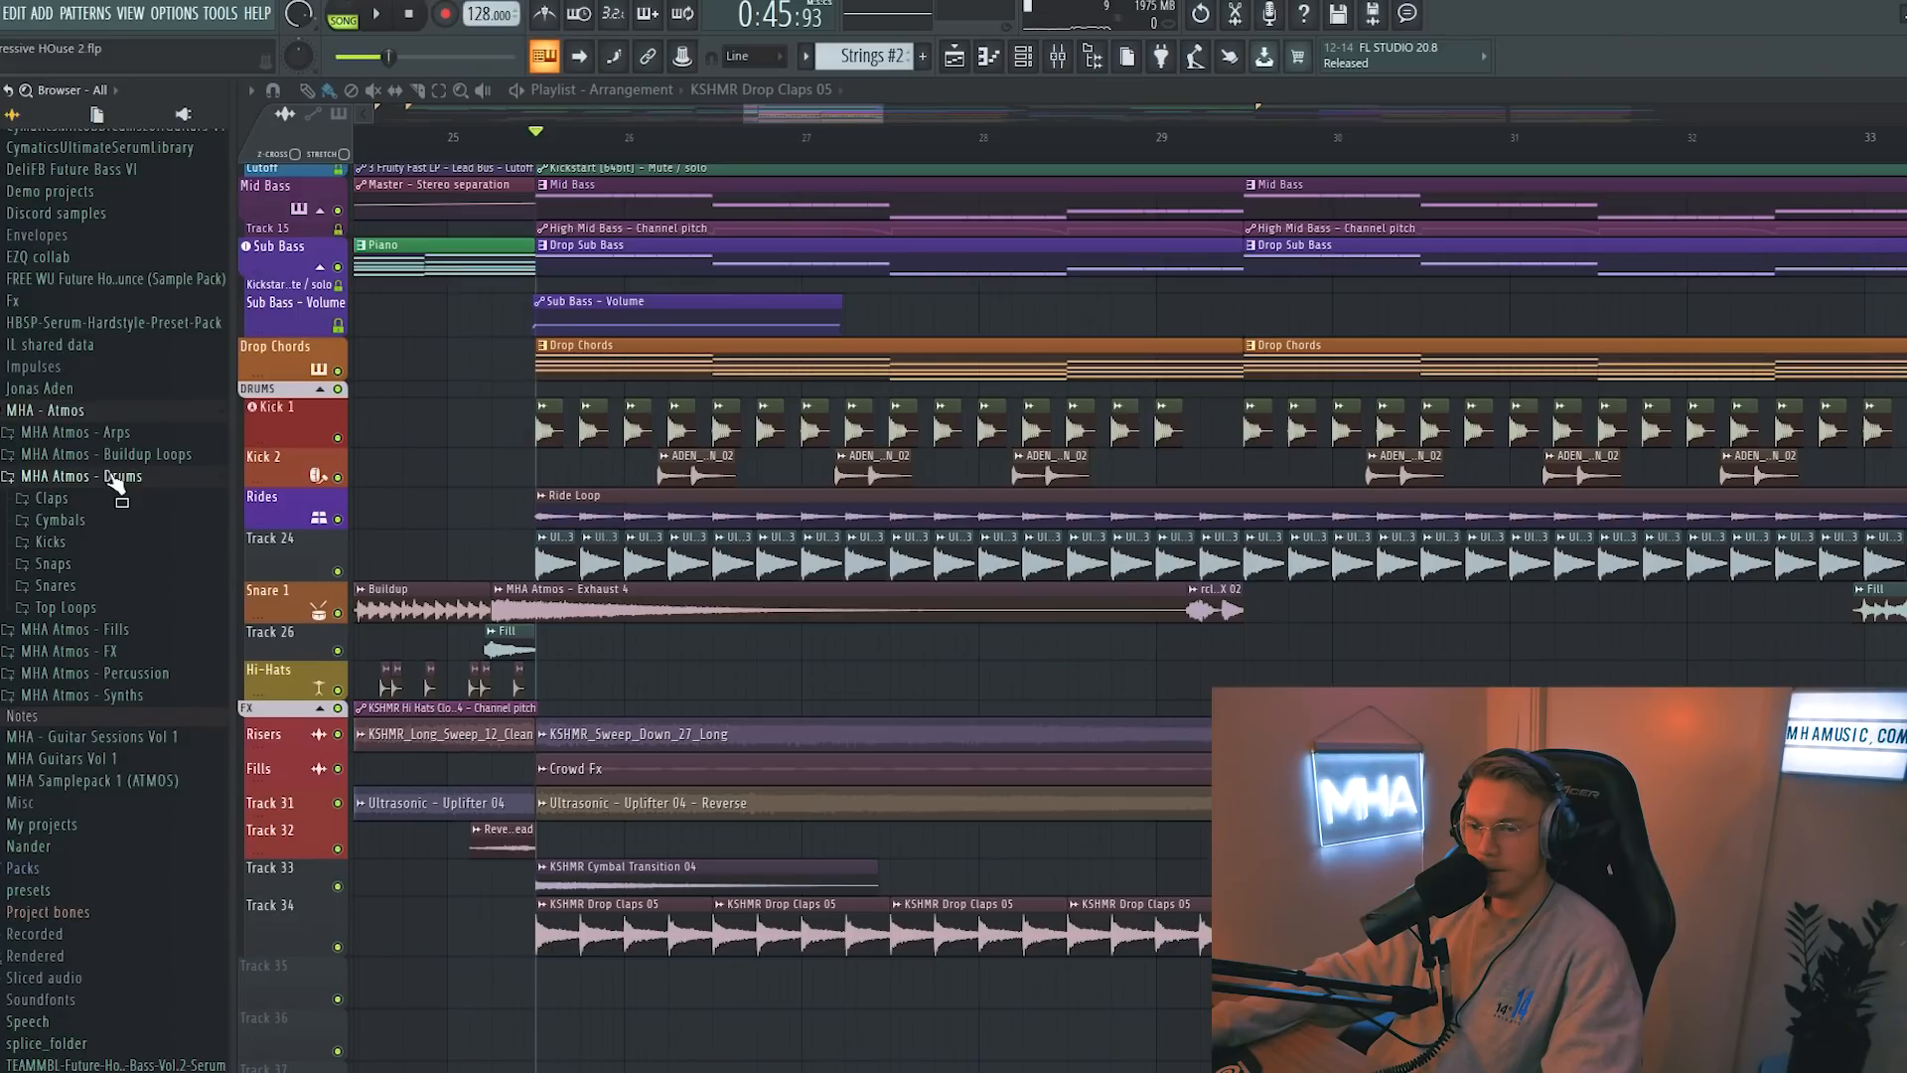
{"action": "left_click", "coordinate": [51, 497]}
{"action": "left_click", "coordinate": [83, 520]}
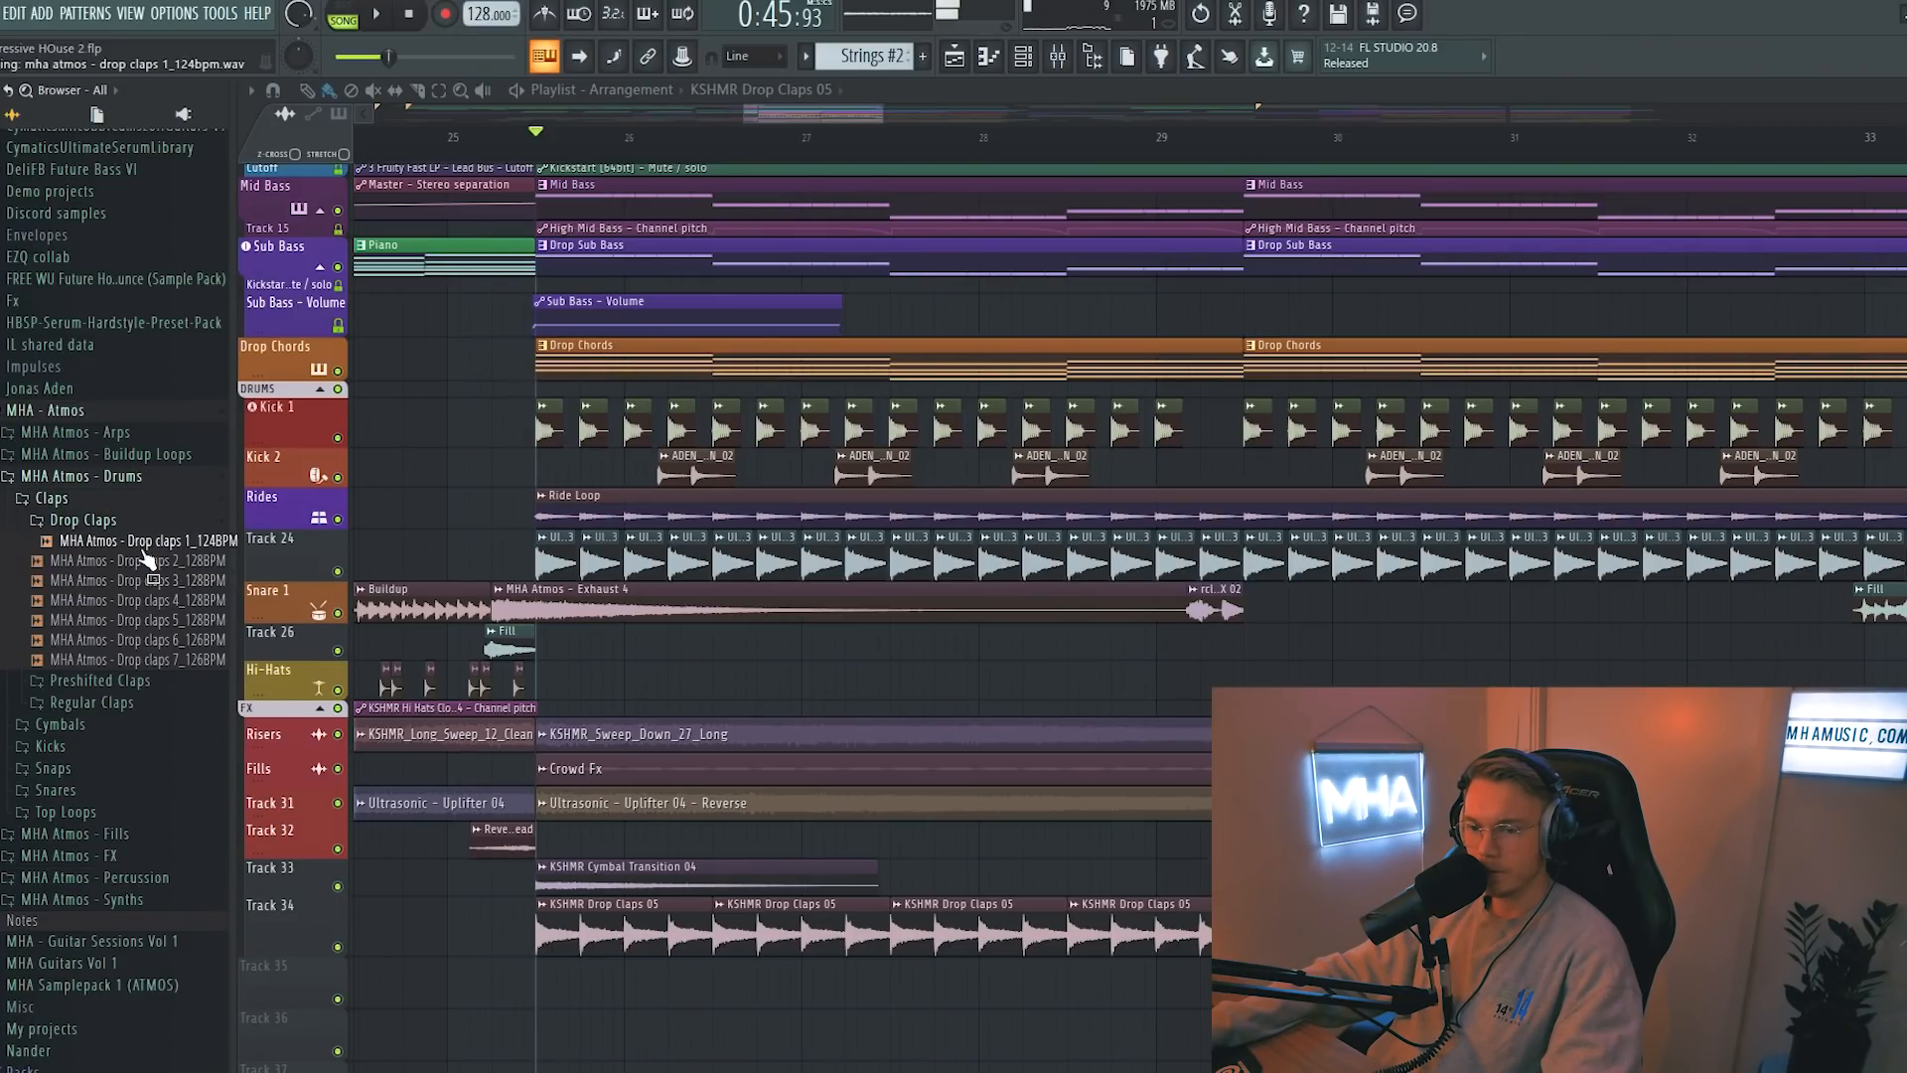
{"action": "left_click_drag", "start_coordinate": [139, 580], "coordinate": [542, 979]}
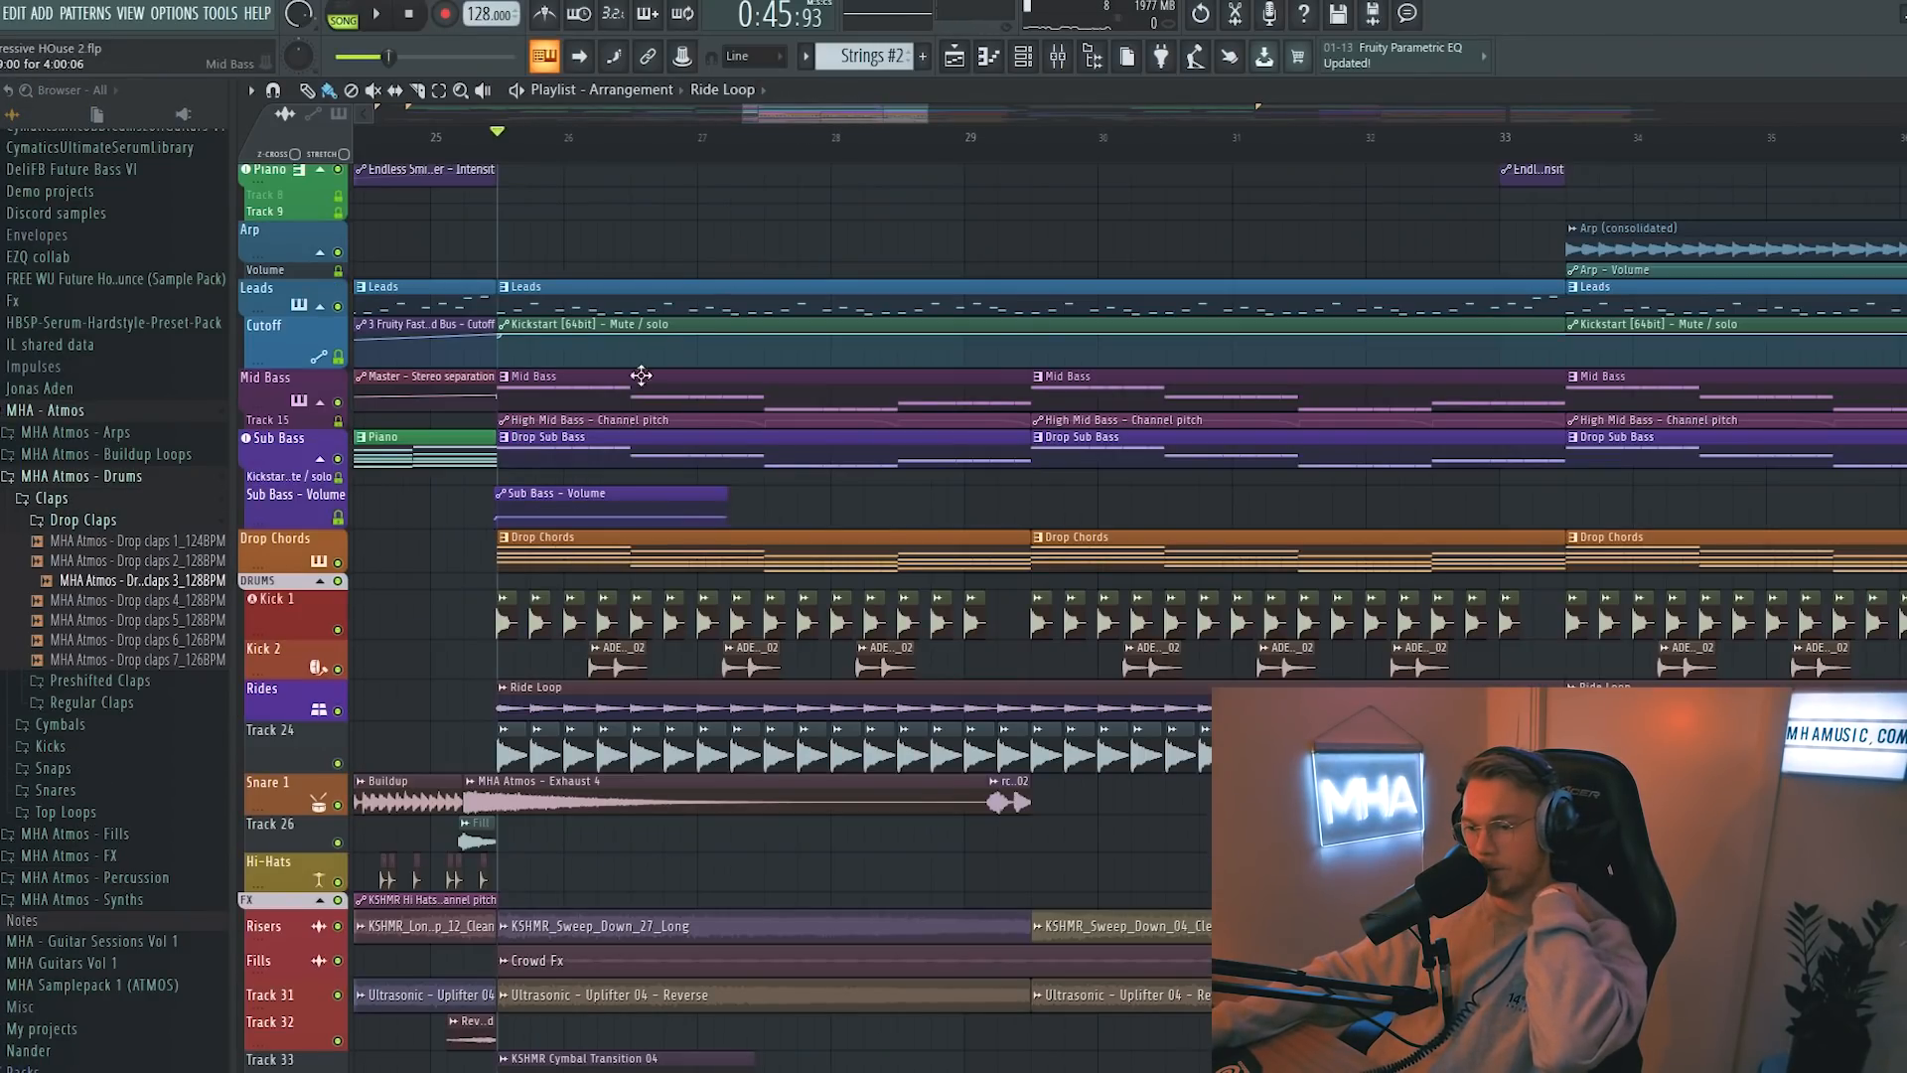
- Adjust the band 7 low-pass in Fruity Parametric EQ 2 on the rclap_FX 02 mixer track while playing the drop
{"action": "double_click", "coordinate": [555, 701]}
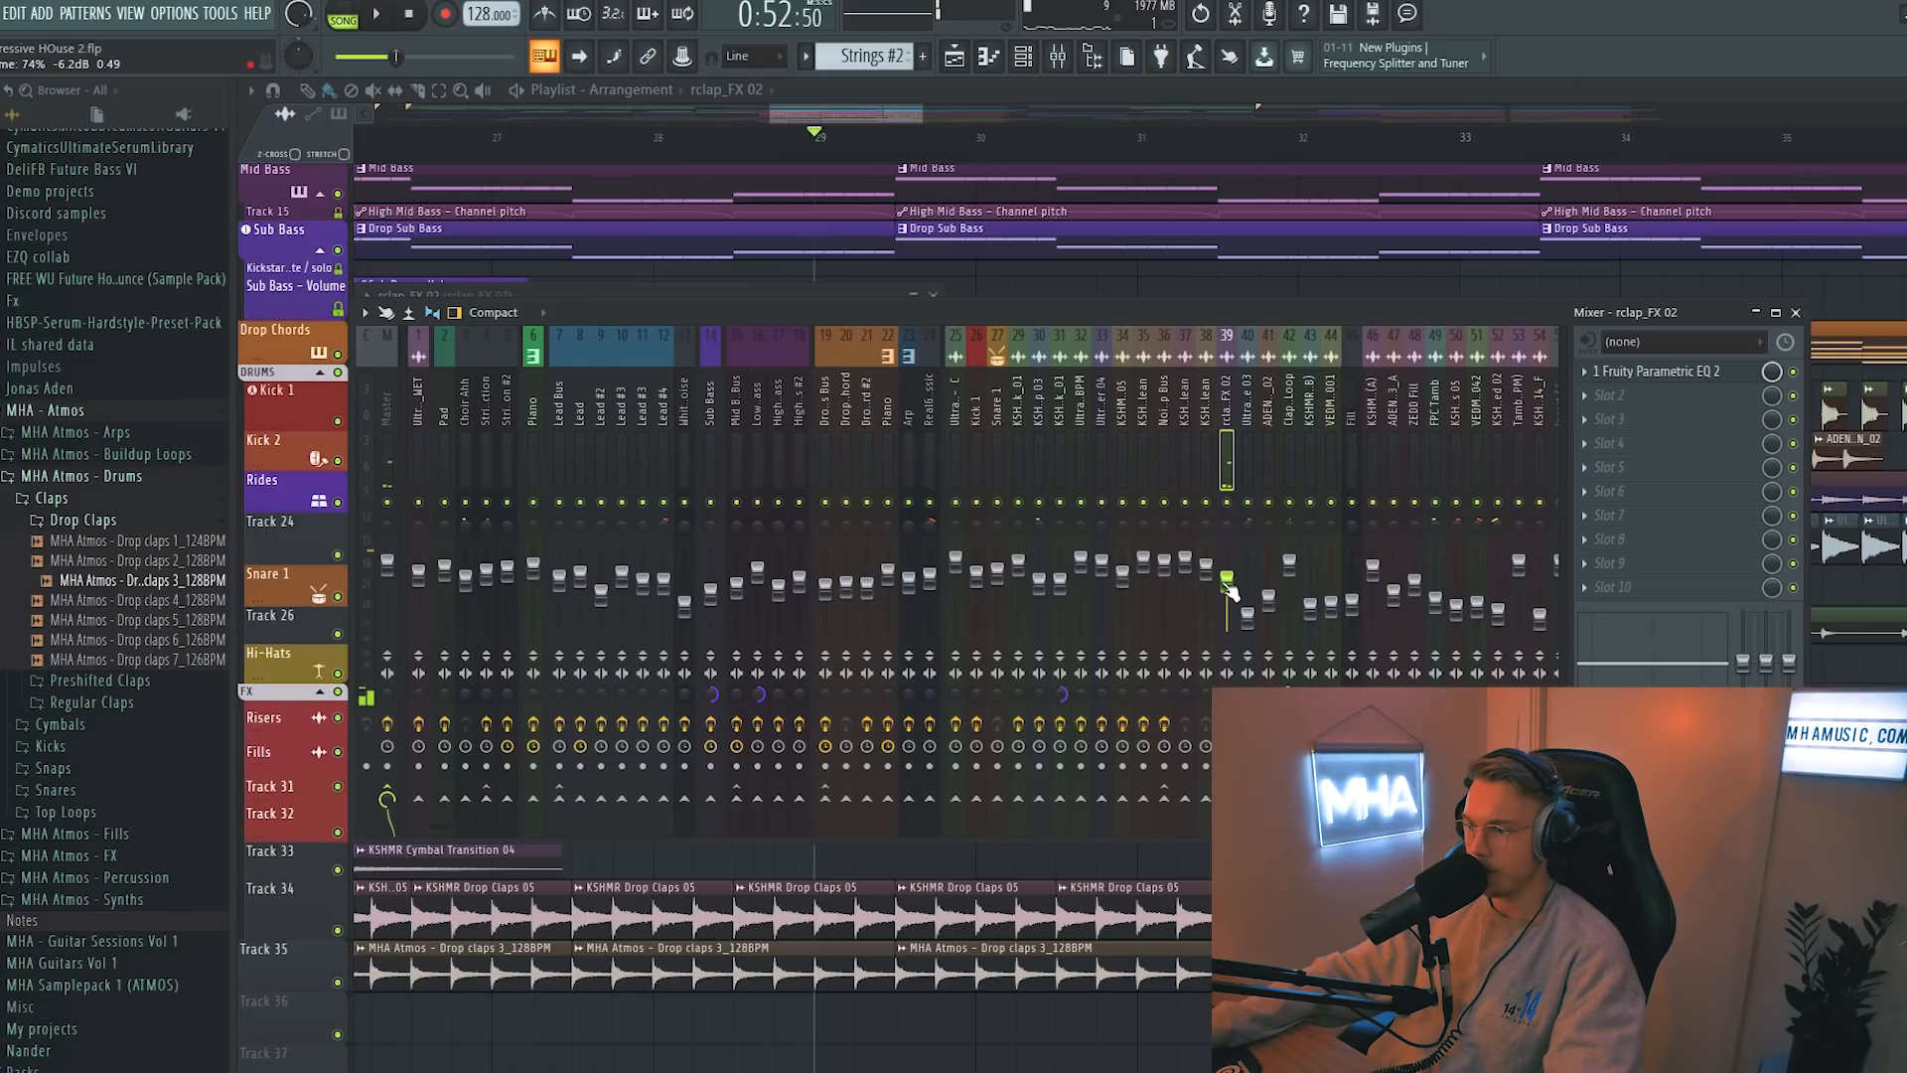
{"action": "left_click", "coordinate": [1704, 374]}
{"action": "left_click", "coordinate": [1689, 376]}
{"action": "left_click", "coordinate": [1685, 375]}
{"action": "mouse_move", "coordinate": [922, 528]}
{"action": "left_mouse_down"}
{"action": "mouse_move", "coordinate": [897, 528]}
{"action": "mouse_move", "coordinate": [922, 536]}
{"action": "left_mouse_up"}
{"action": "key", "text": "space"}
{"action": "key", "text": "space"}
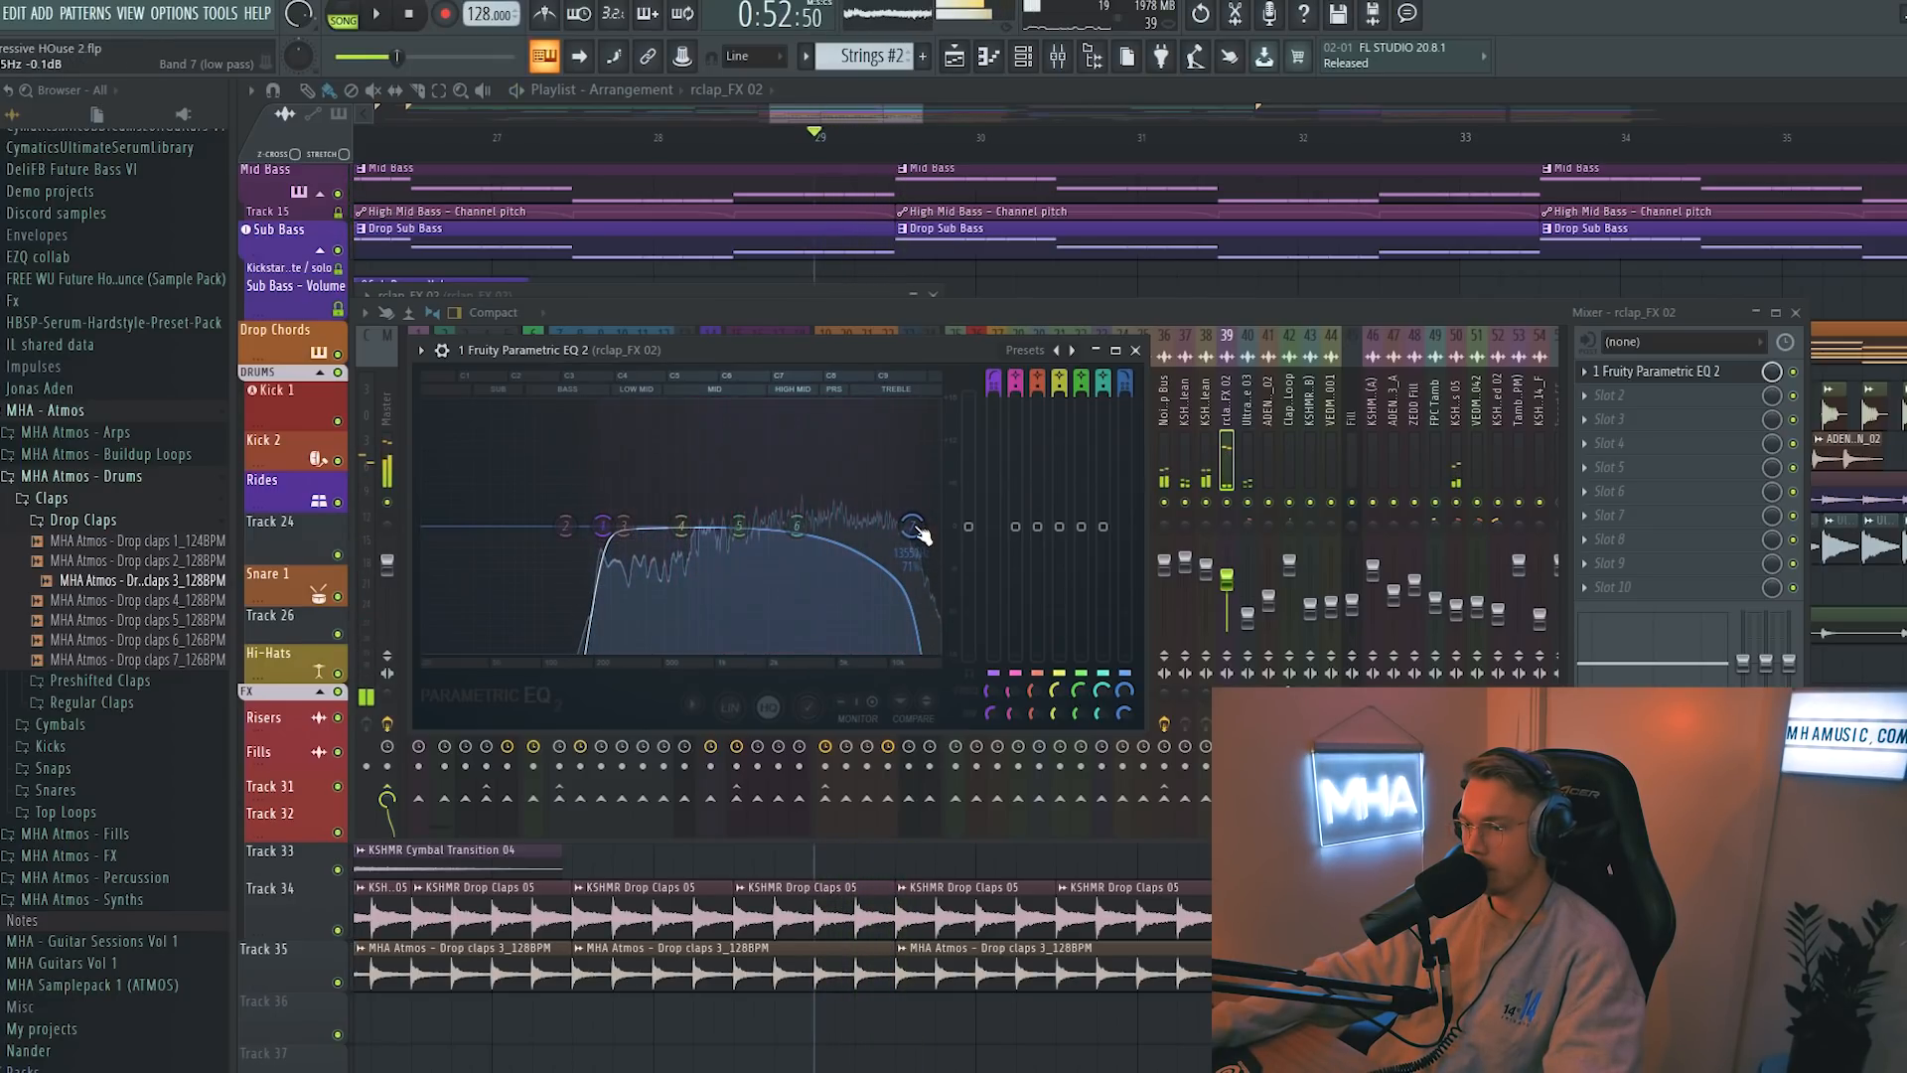
- Mute the Leads track and play the drop without it
{"action": "scroll", "coordinate": [921, 534], "scroll_direction": "up", "scroll_amount": 1}
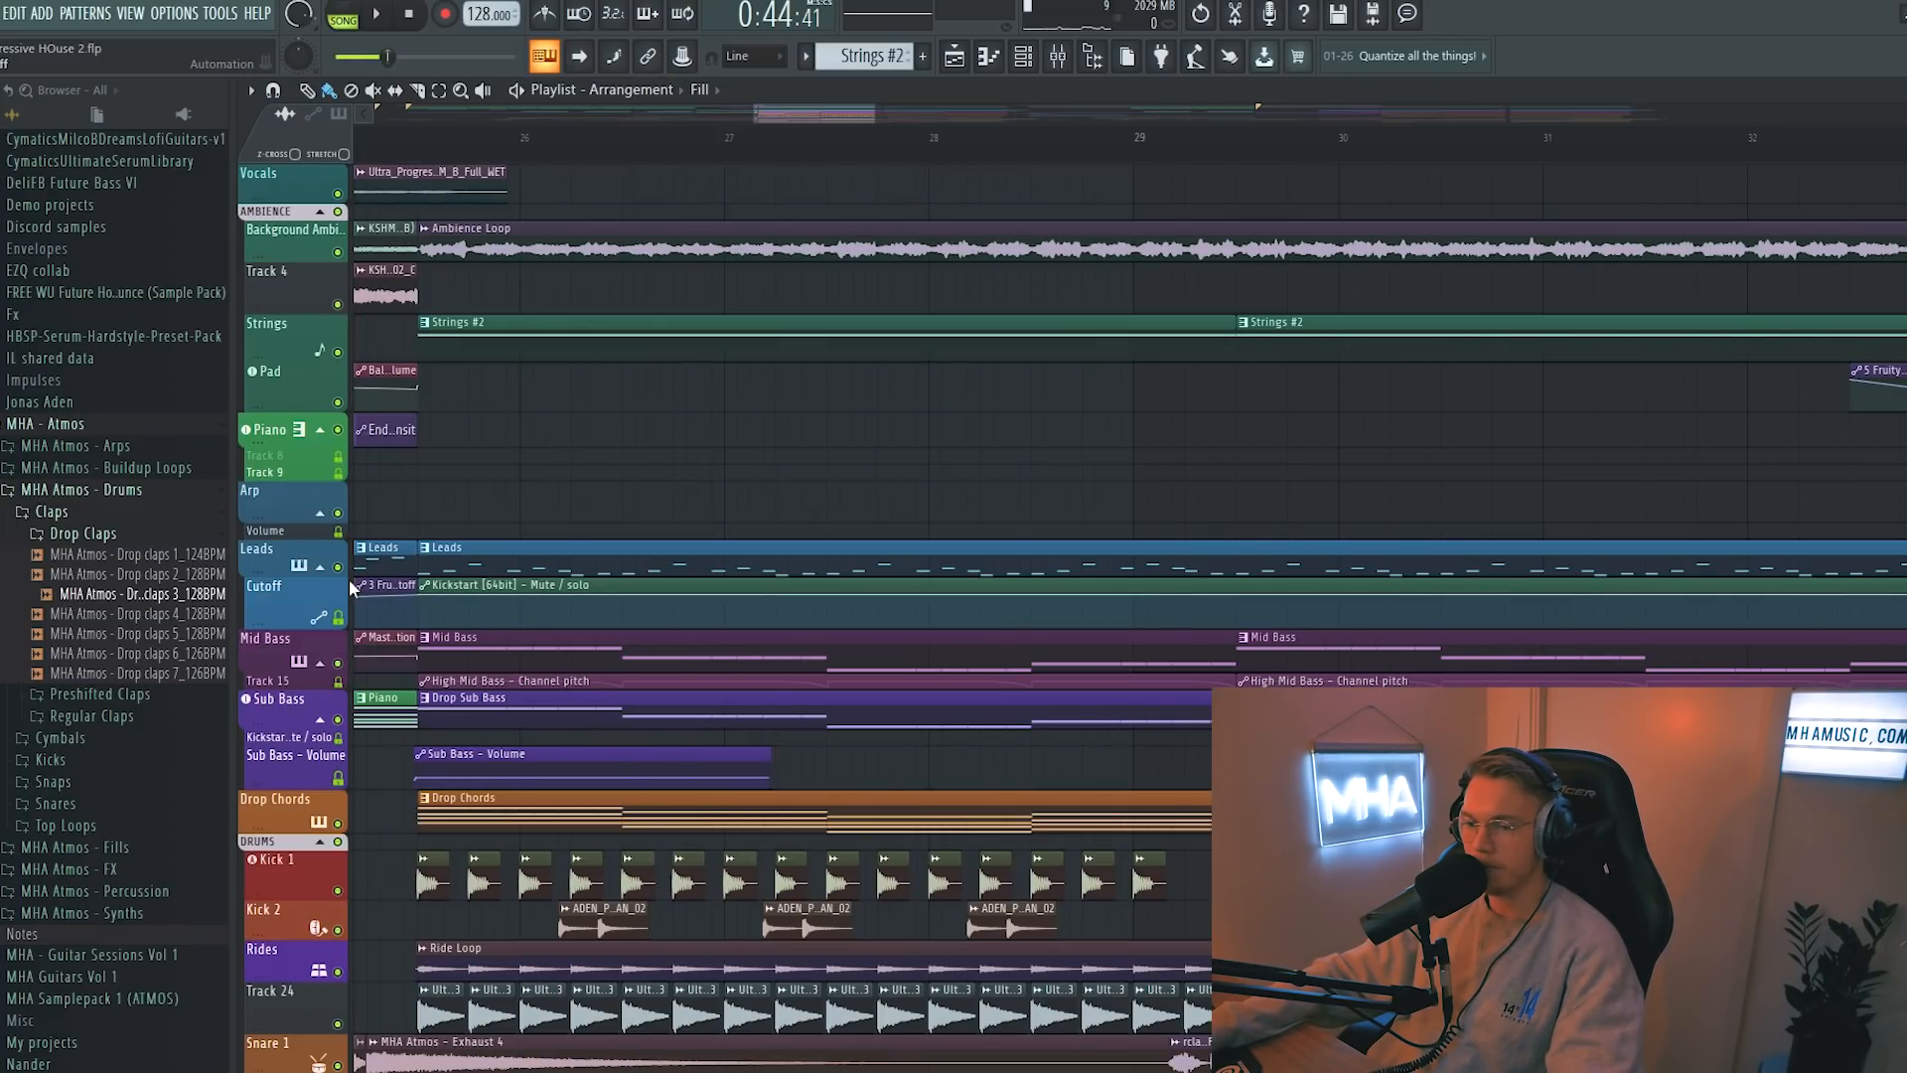
{"action": "left_click", "coordinate": [339, 566]}
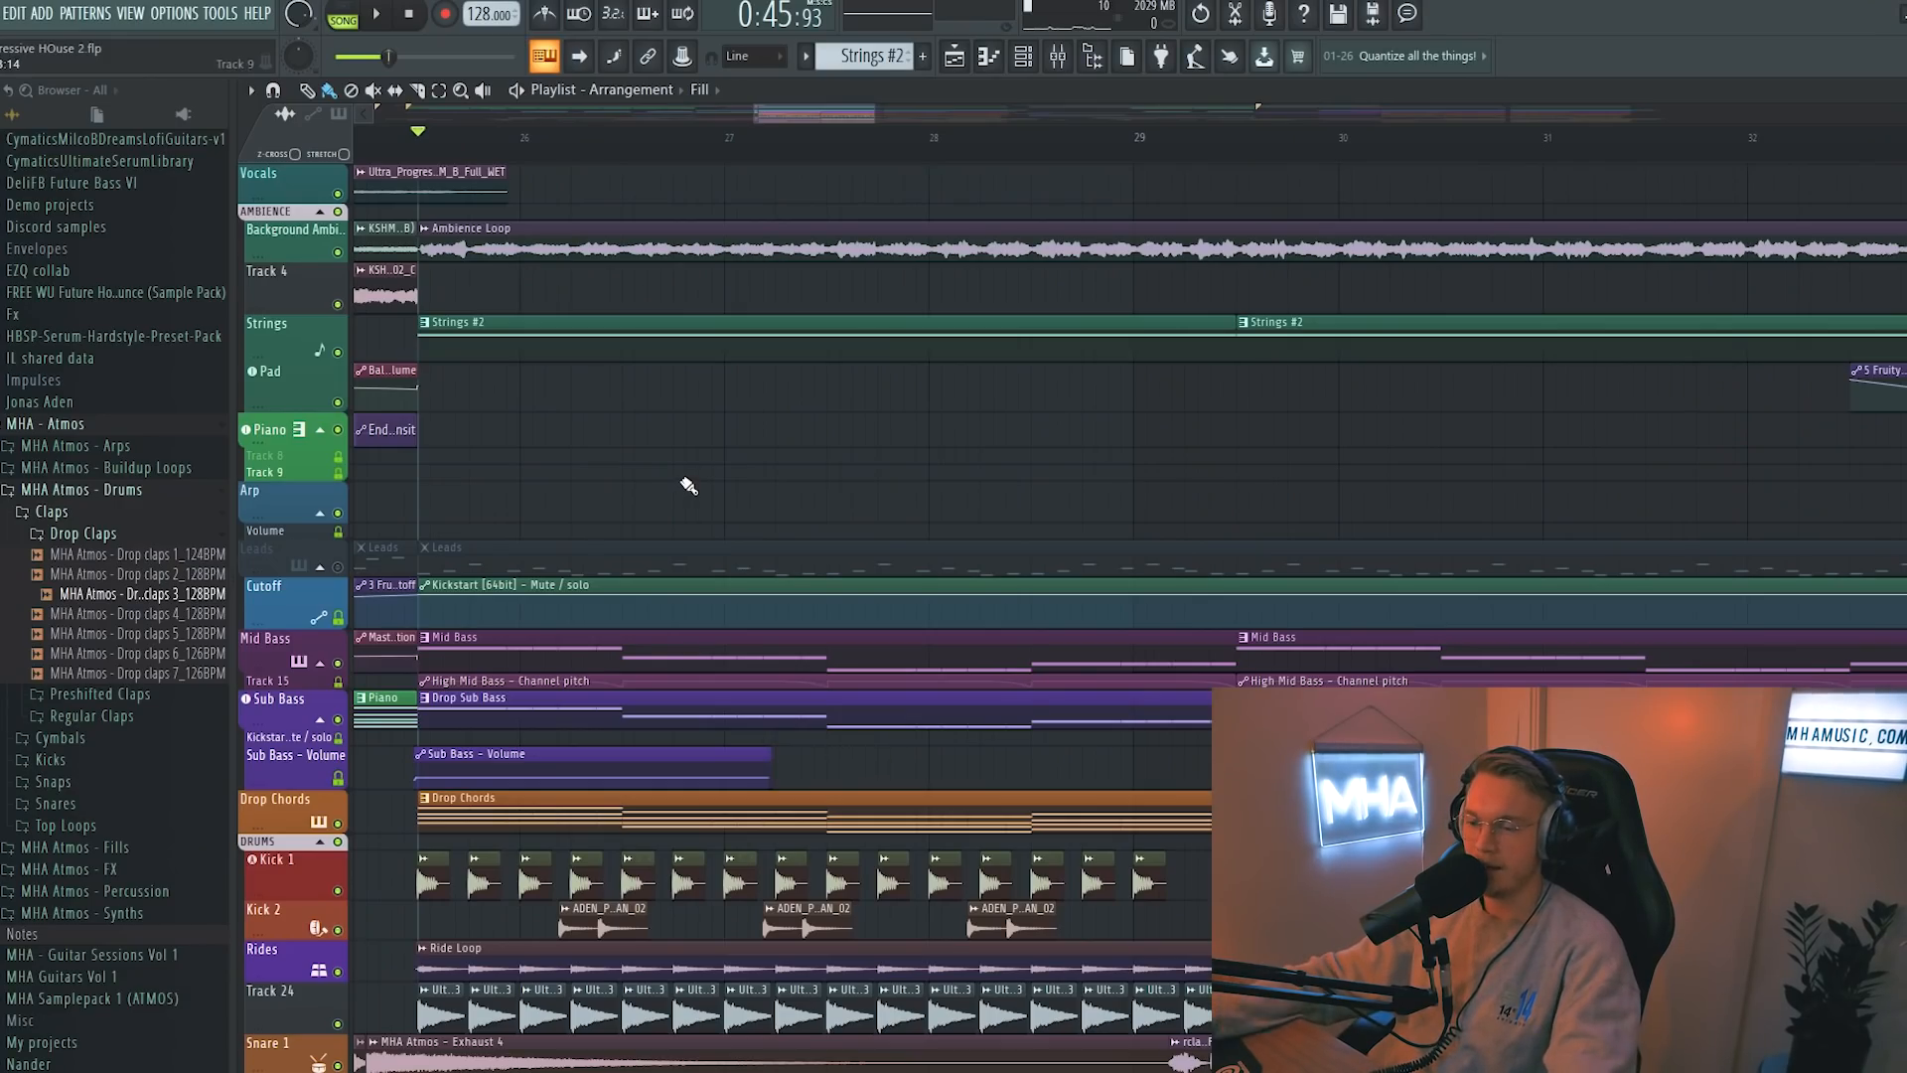
{"action": "key", "text": "space"}
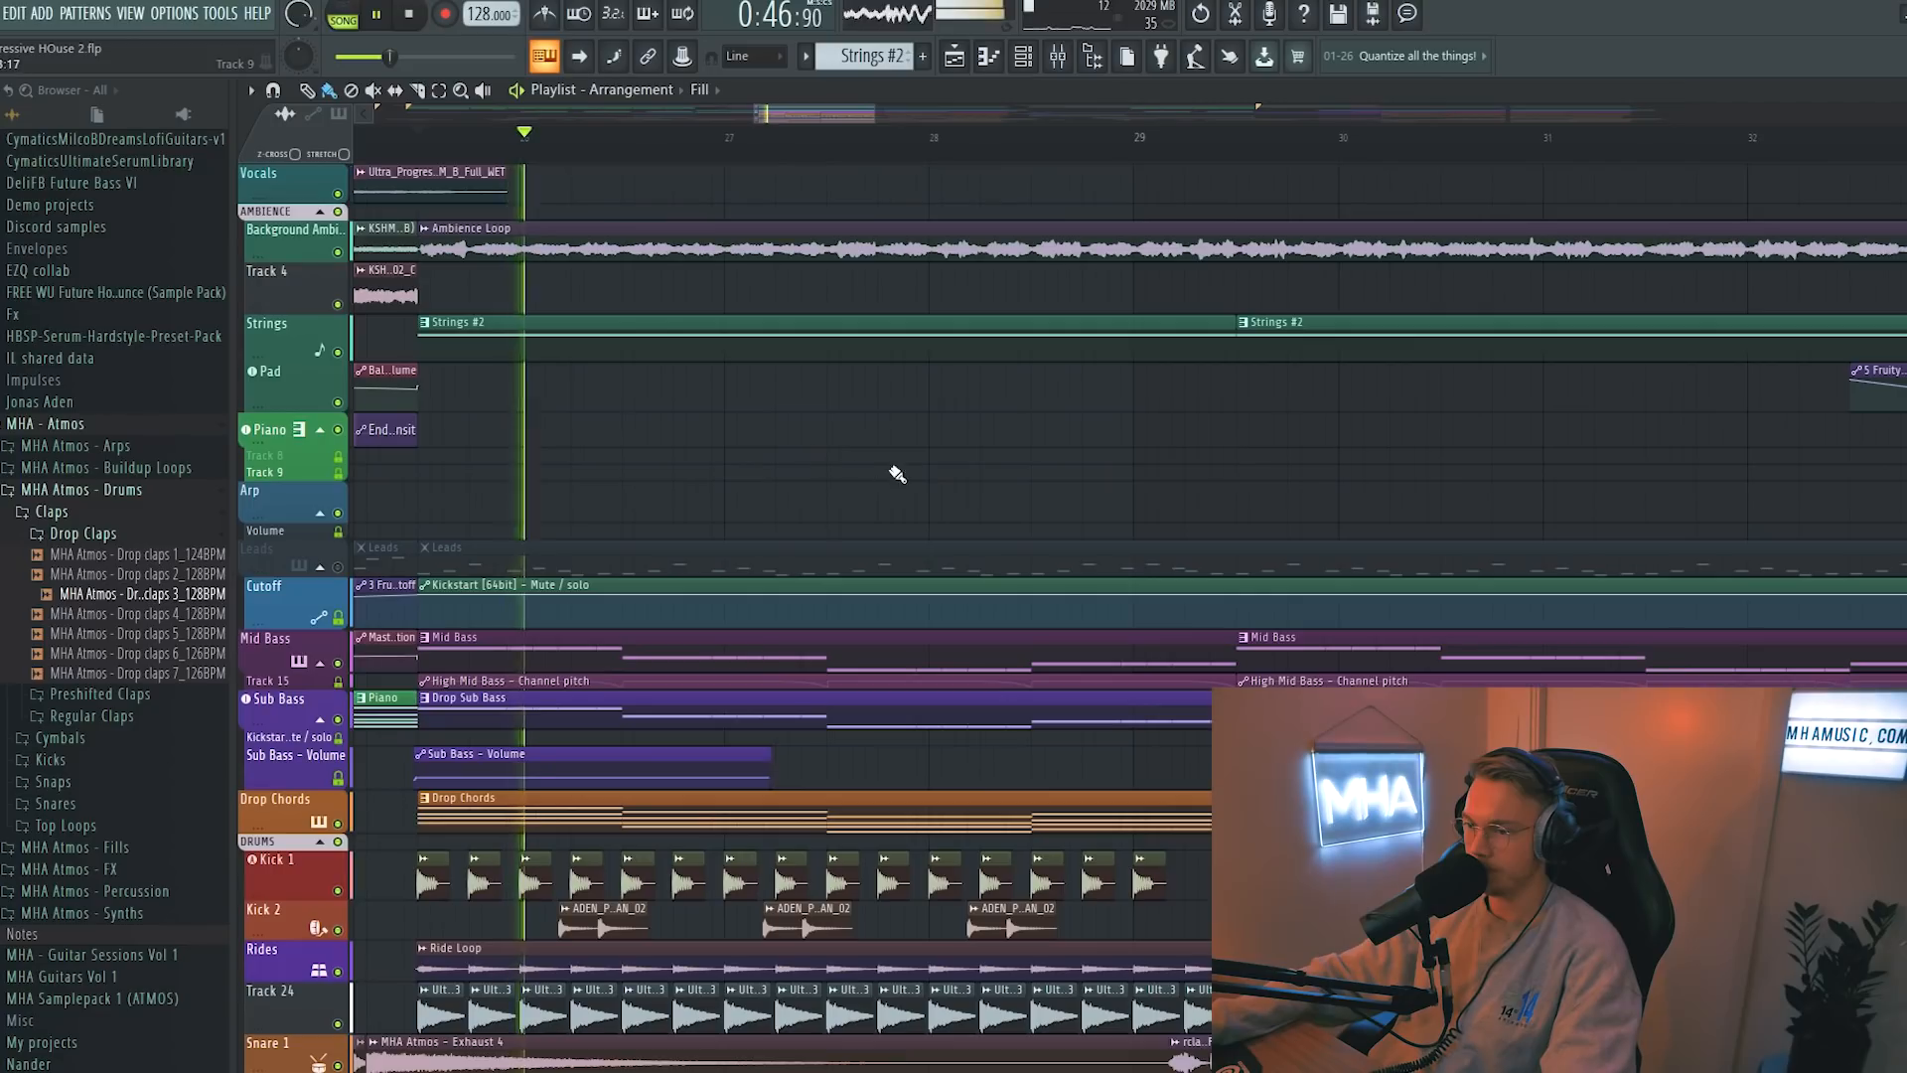
{"action": "scroll", "coordinate": [919, 478], "scroll_direction": "down", "scroll_amount": 2}
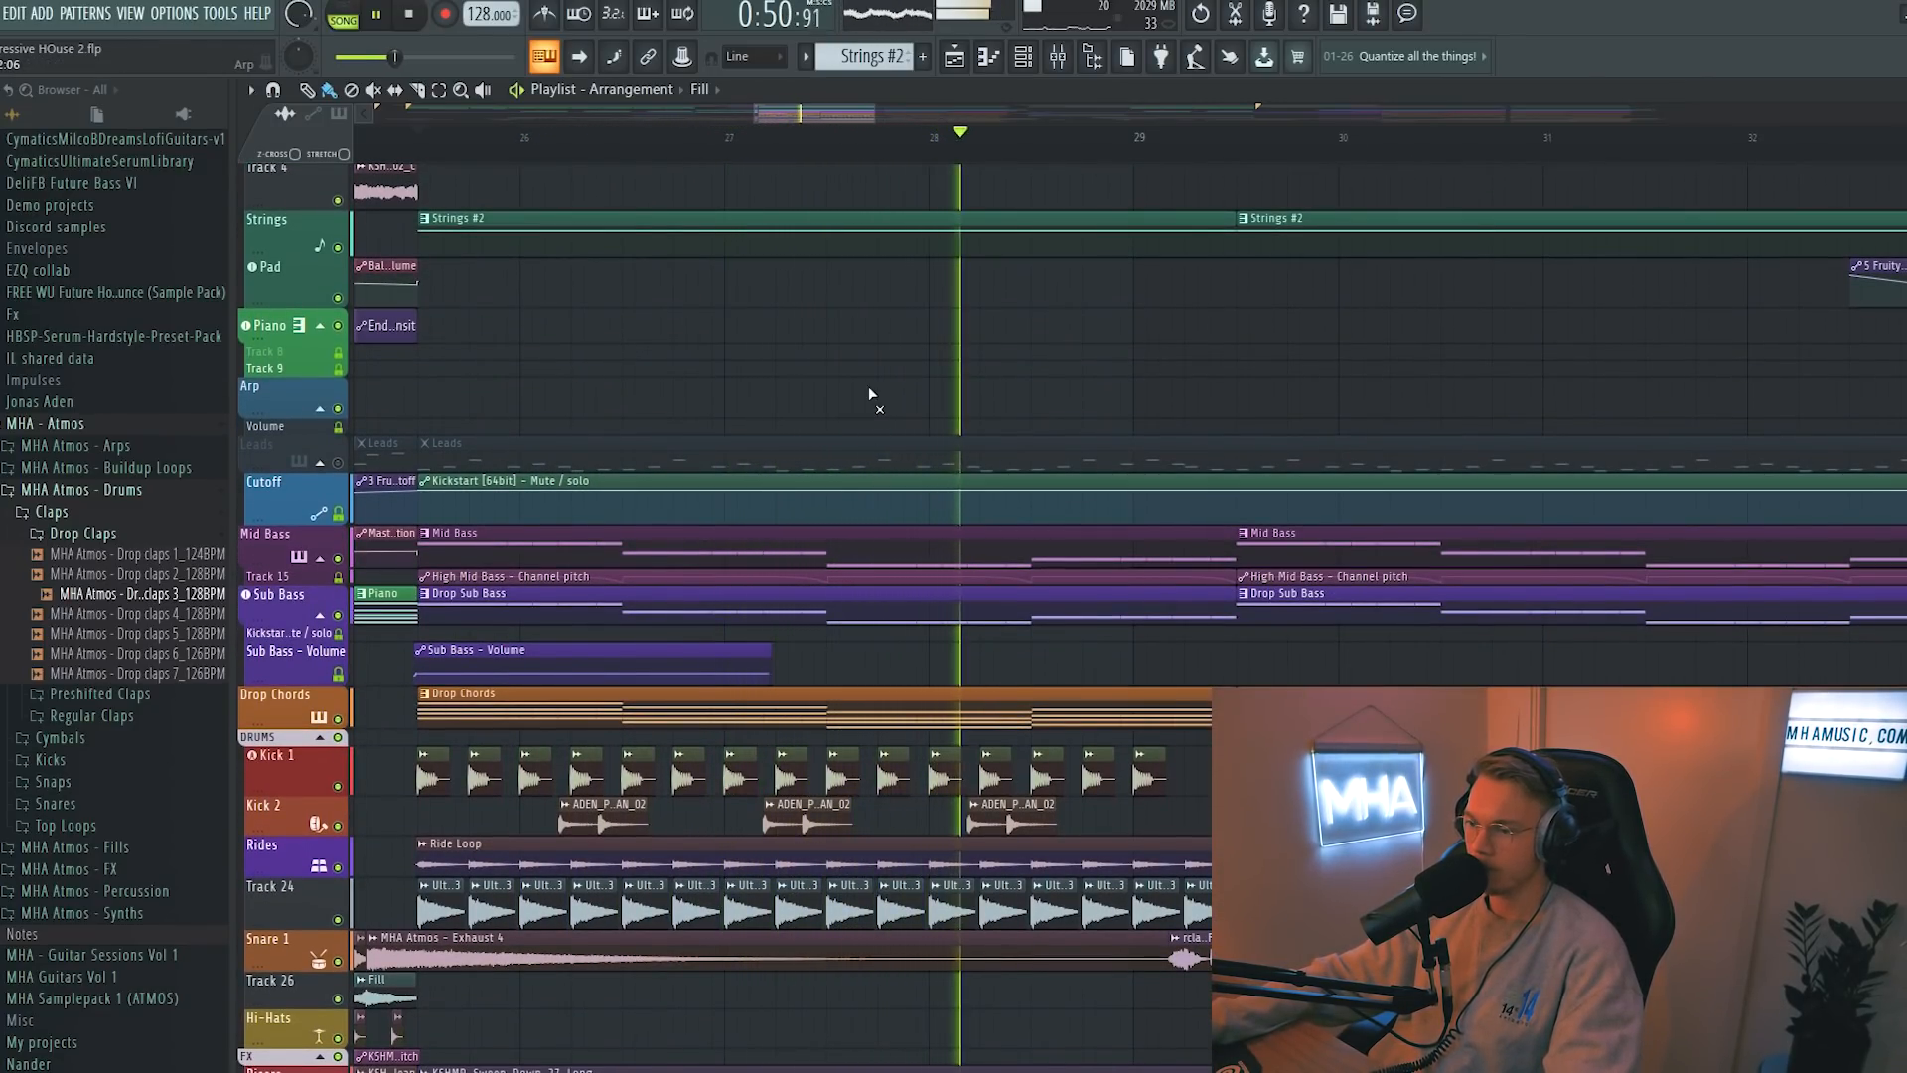
{"action": "scroll", "coordinate": [873, 397], "scroll_direction": "up", "scroll_amount": 2}
{"action": "scroll", "coordinate": [855, 429], "scroll_direction": "down", "scroll_amount": 1}
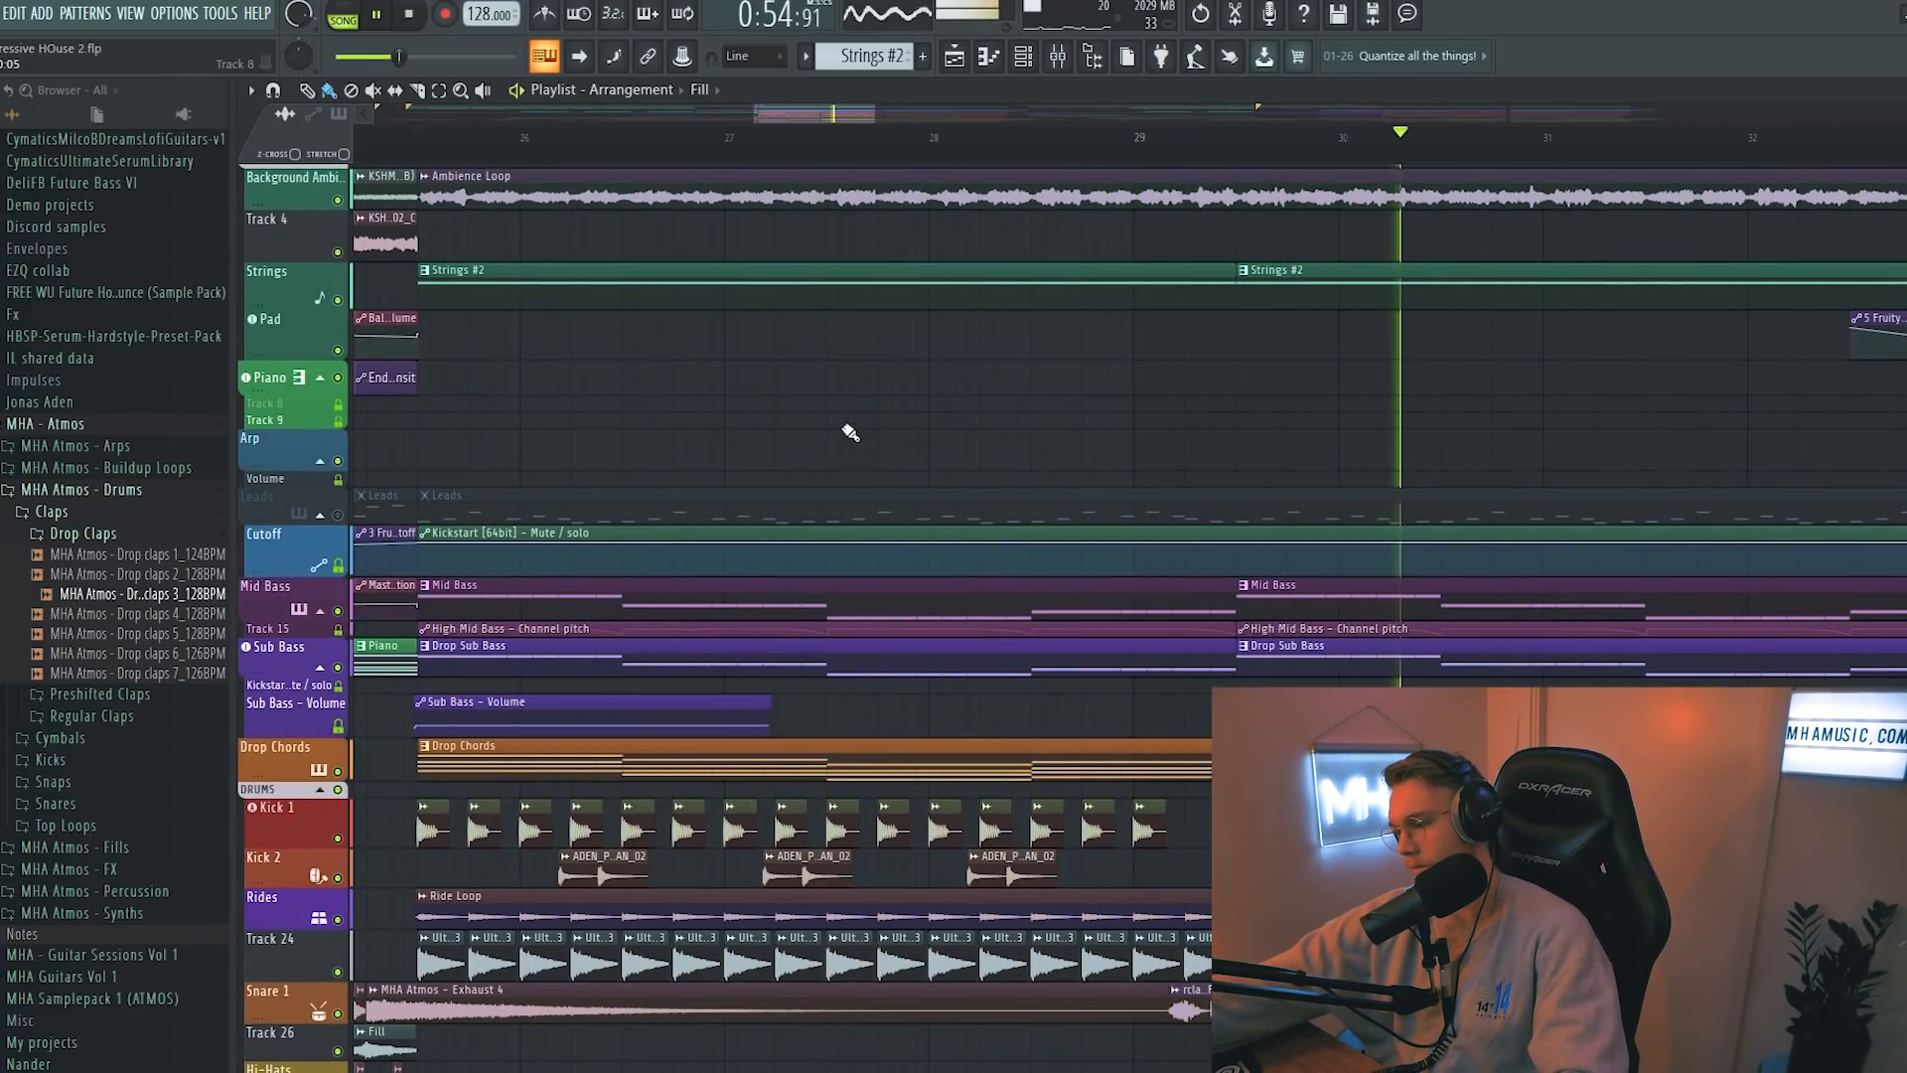
{"action": "key", "text": "space"}
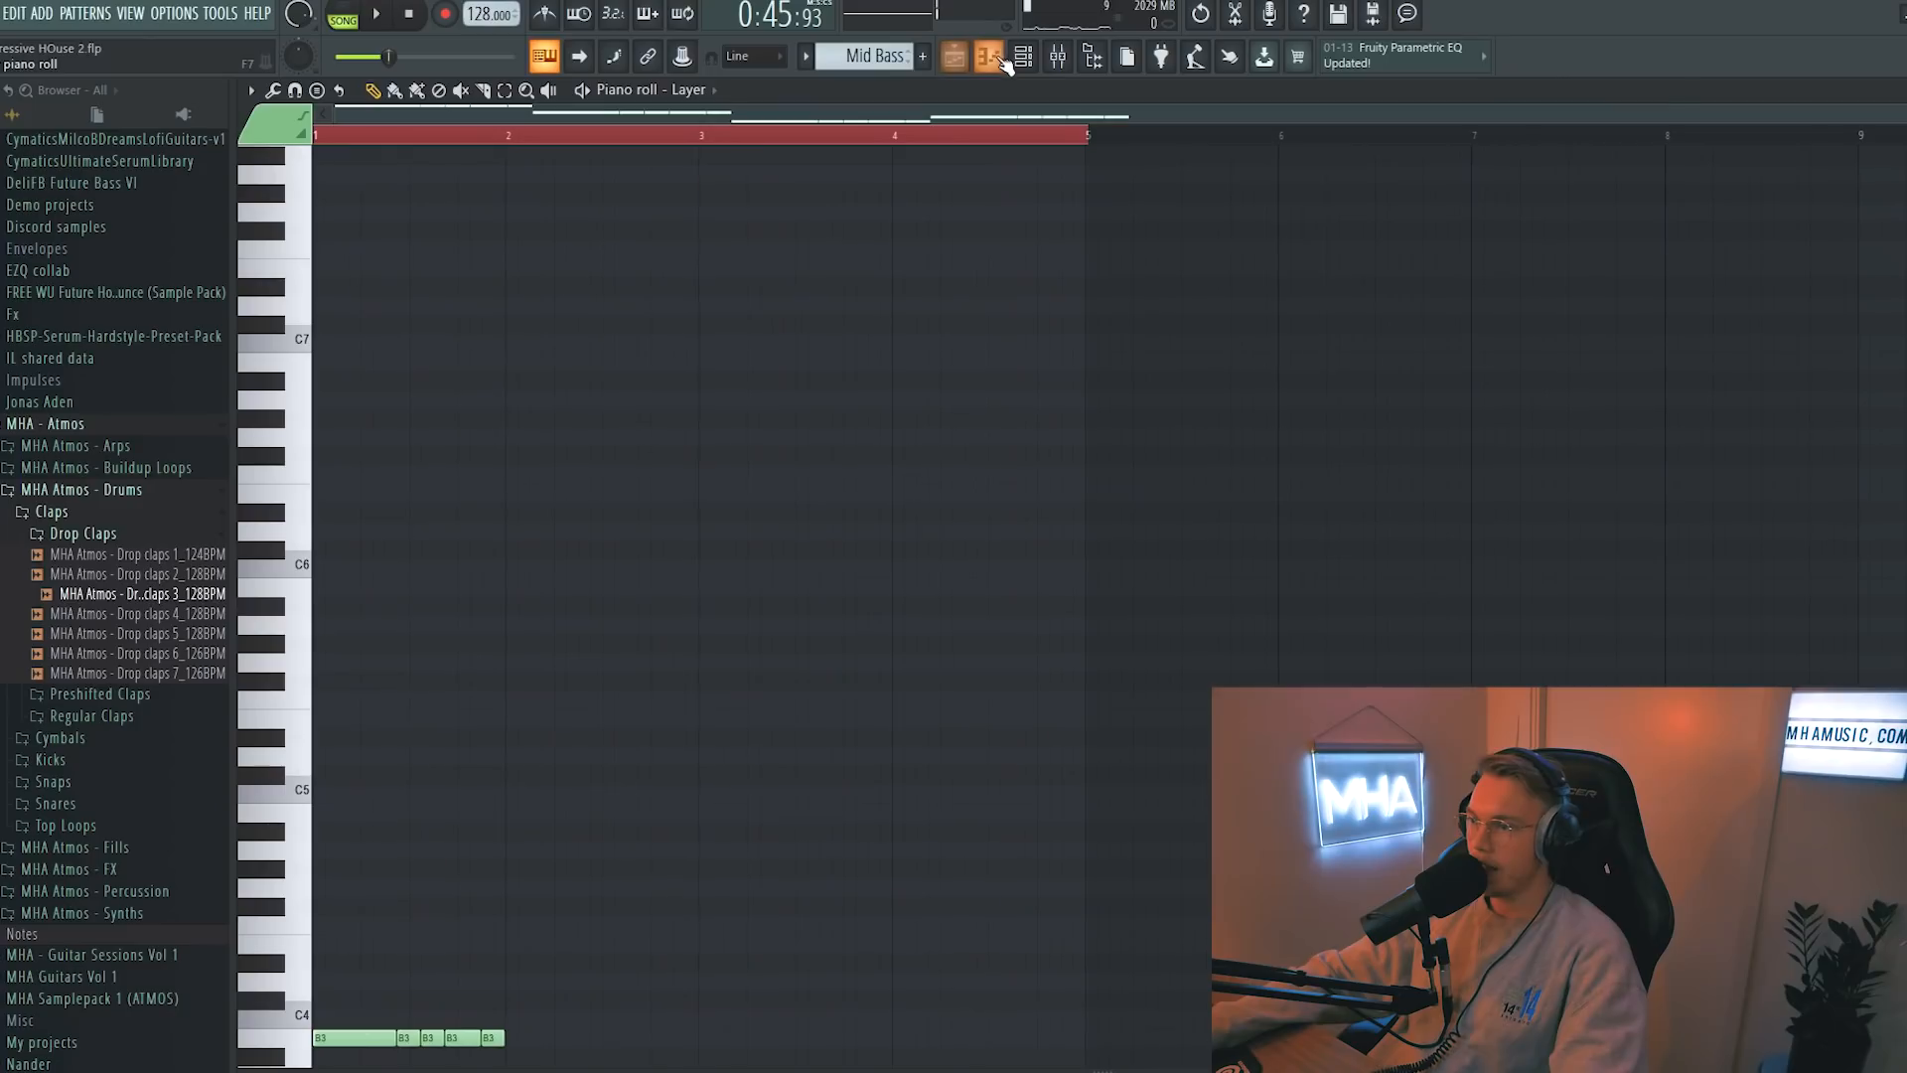
- Add a Serum instrument to the Bass group in the channel rack
{"action": "left_click", "coordinate": [1016, 65]}
{"action": "left_click_drag", "start_coordinate": [772, 146], "coordinate": [743, 230]}
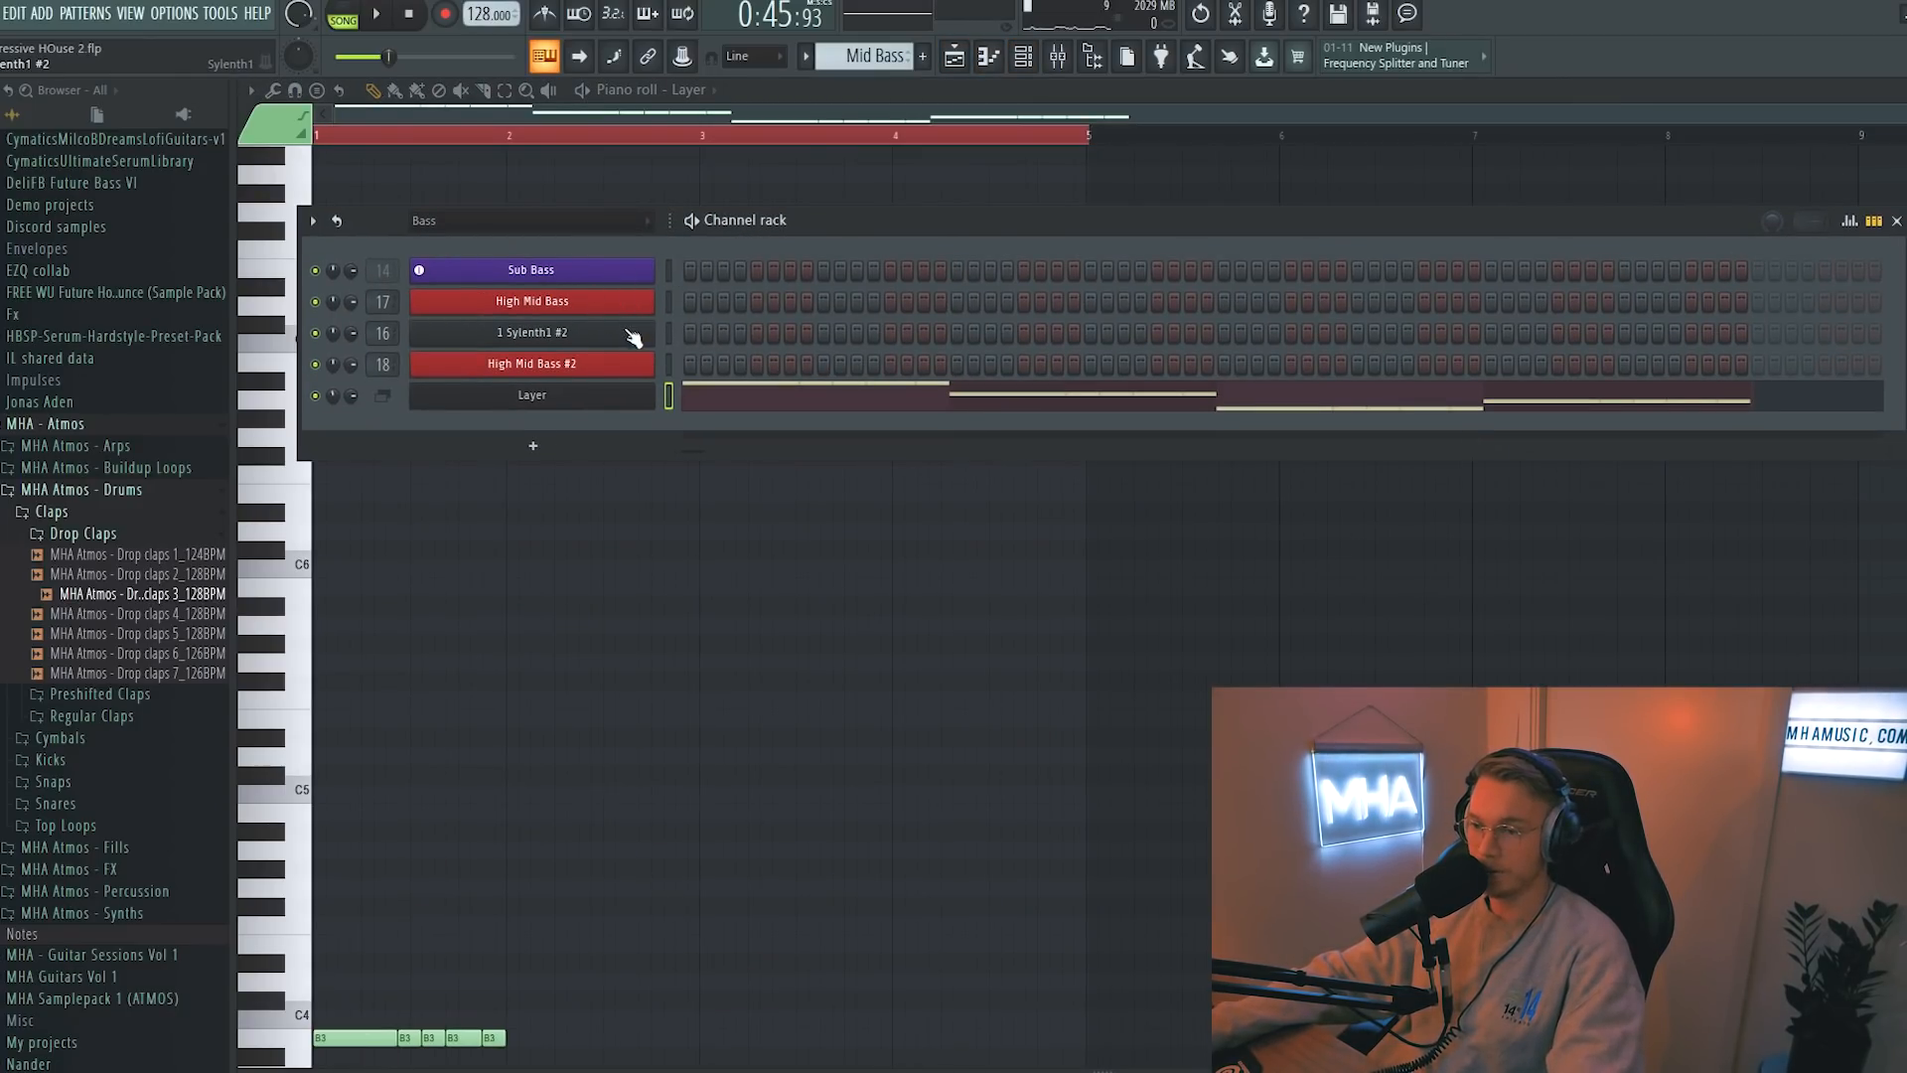
{"action": "left_click", "coordinate": [618, 366]}
{"action": "left_click", "coordinate": [589, 454]}
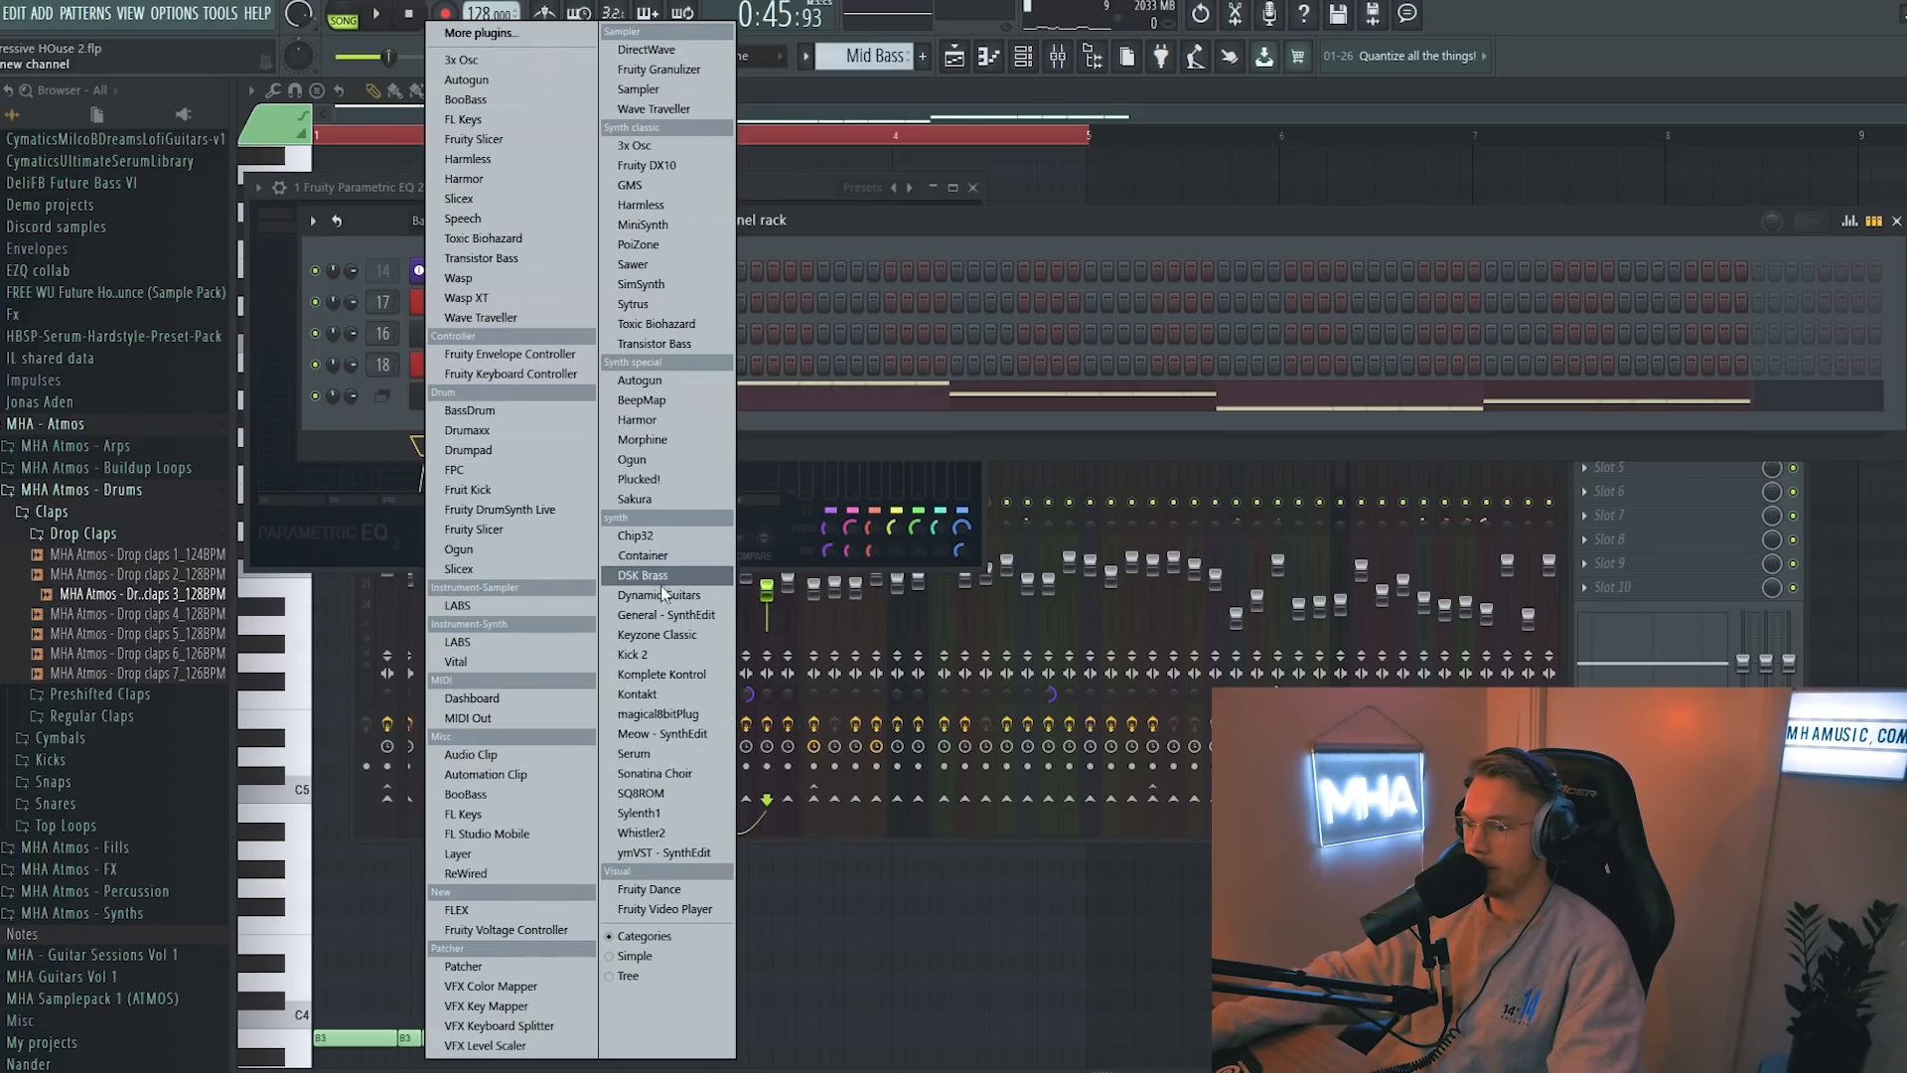
{"action": "left_click", "coordinate": [651, 751]}
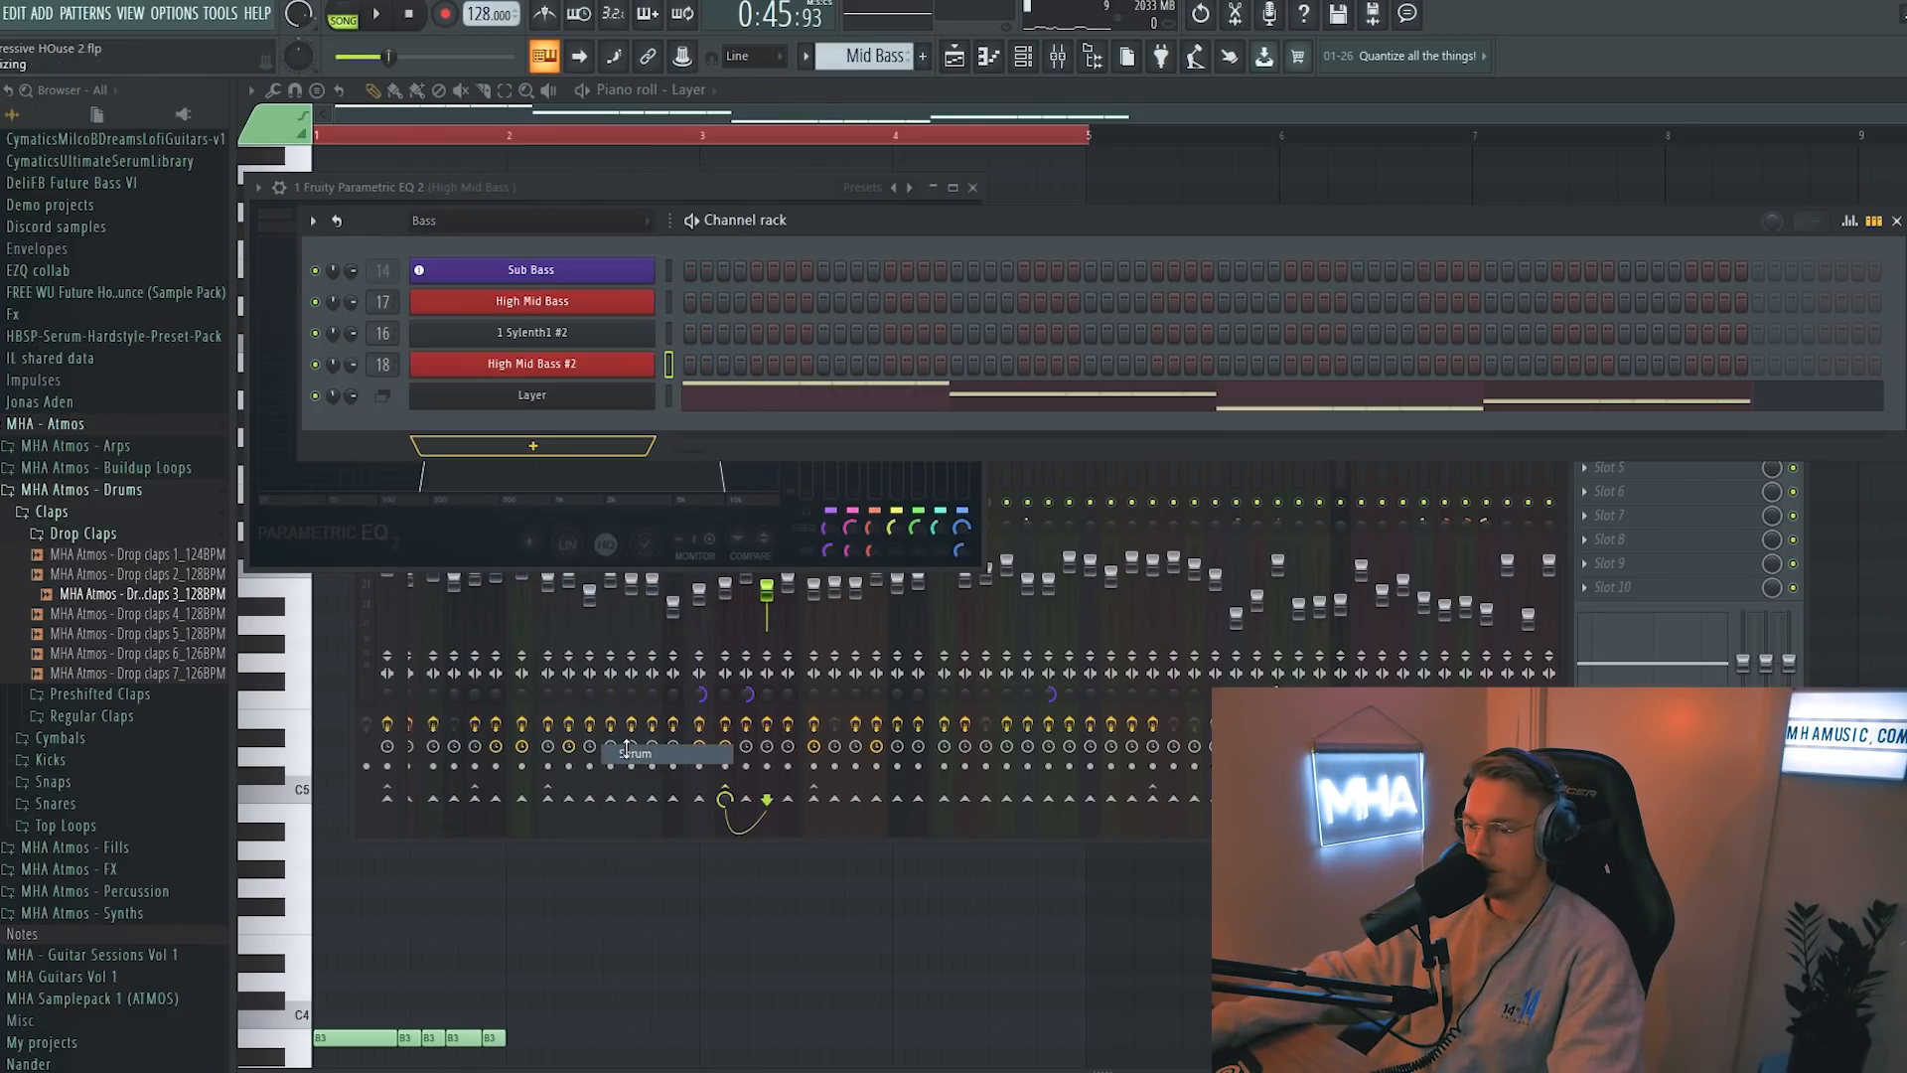
- Load Serum's MHA_Bass 27 Long Distorted 1 preset, comparing it with MHA_Bass 28 Long Distorted 2, and open the FX page
{"action": "left_click", "coordinate": [898, 296]}
{"action": "mouse_move", "coordinate": [867, 556]}
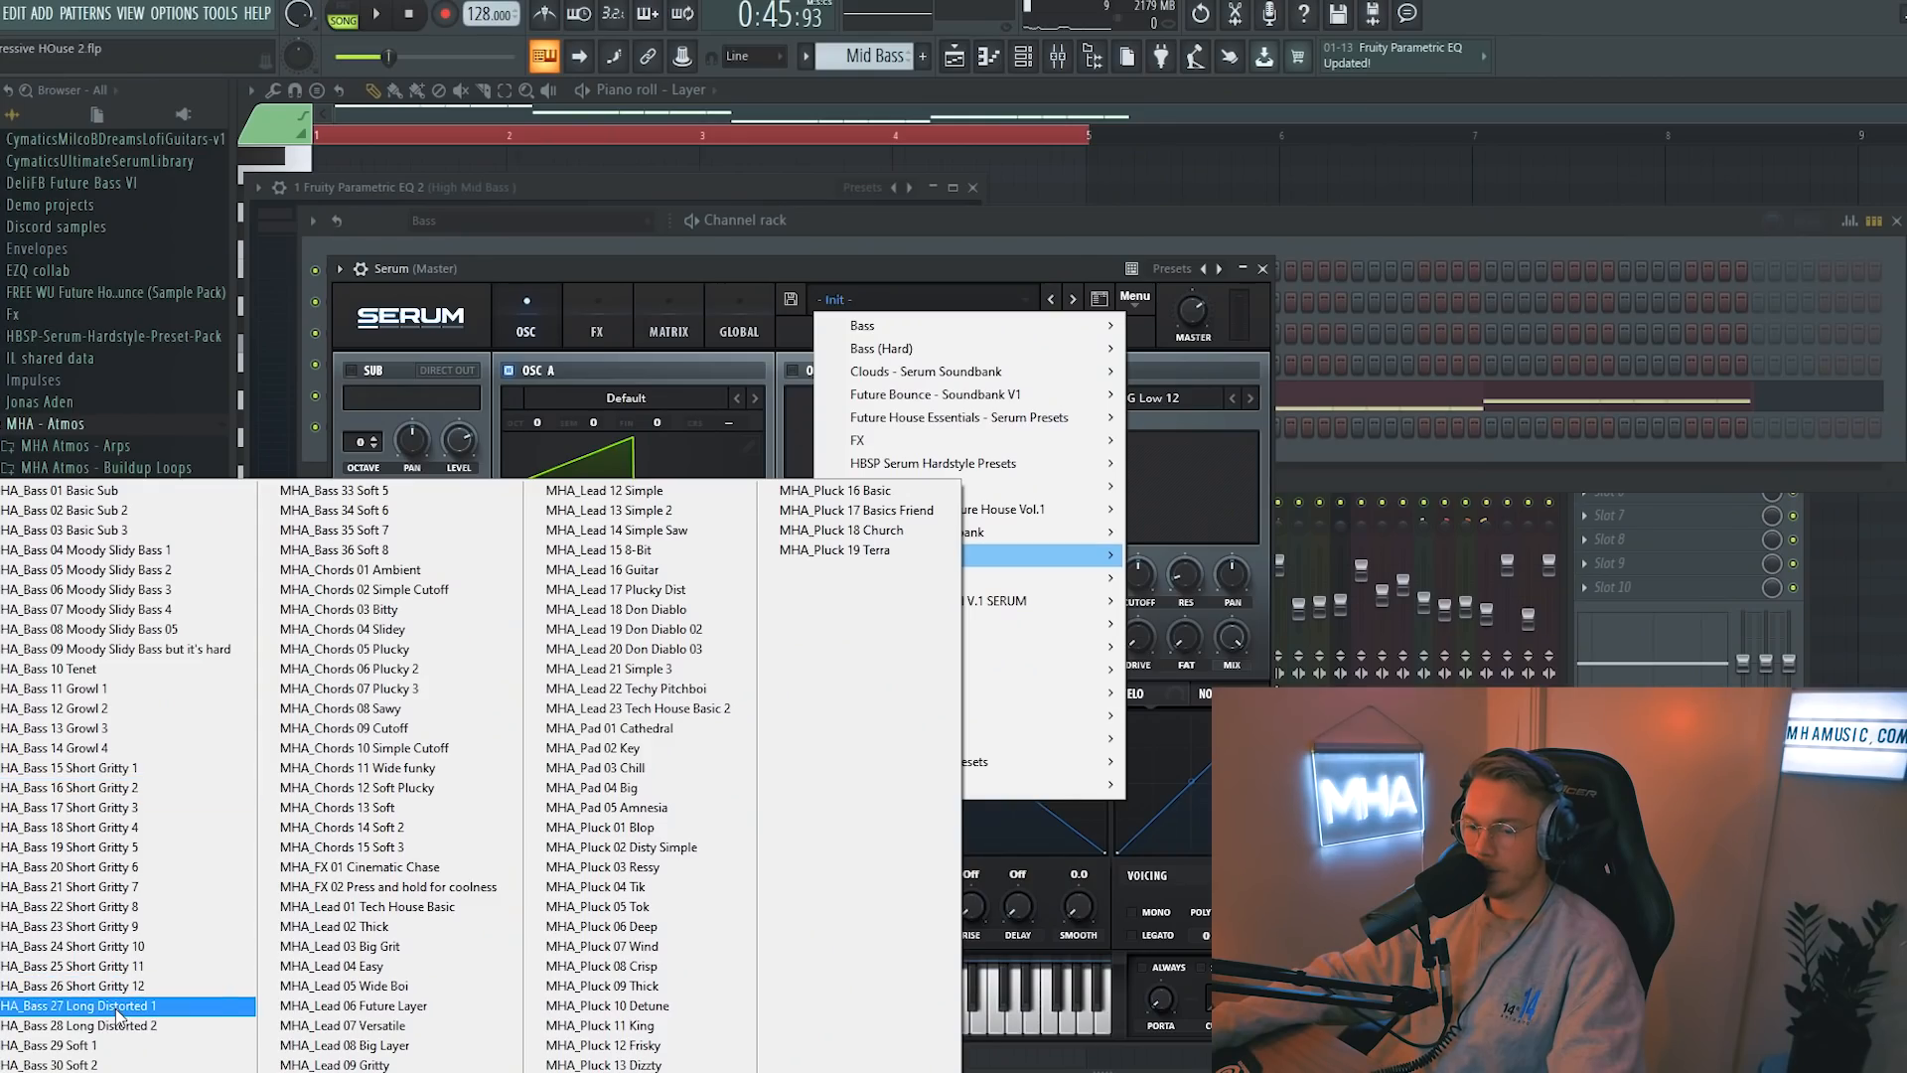
{"action": "left_click", "coordinate": [117, 1006]}
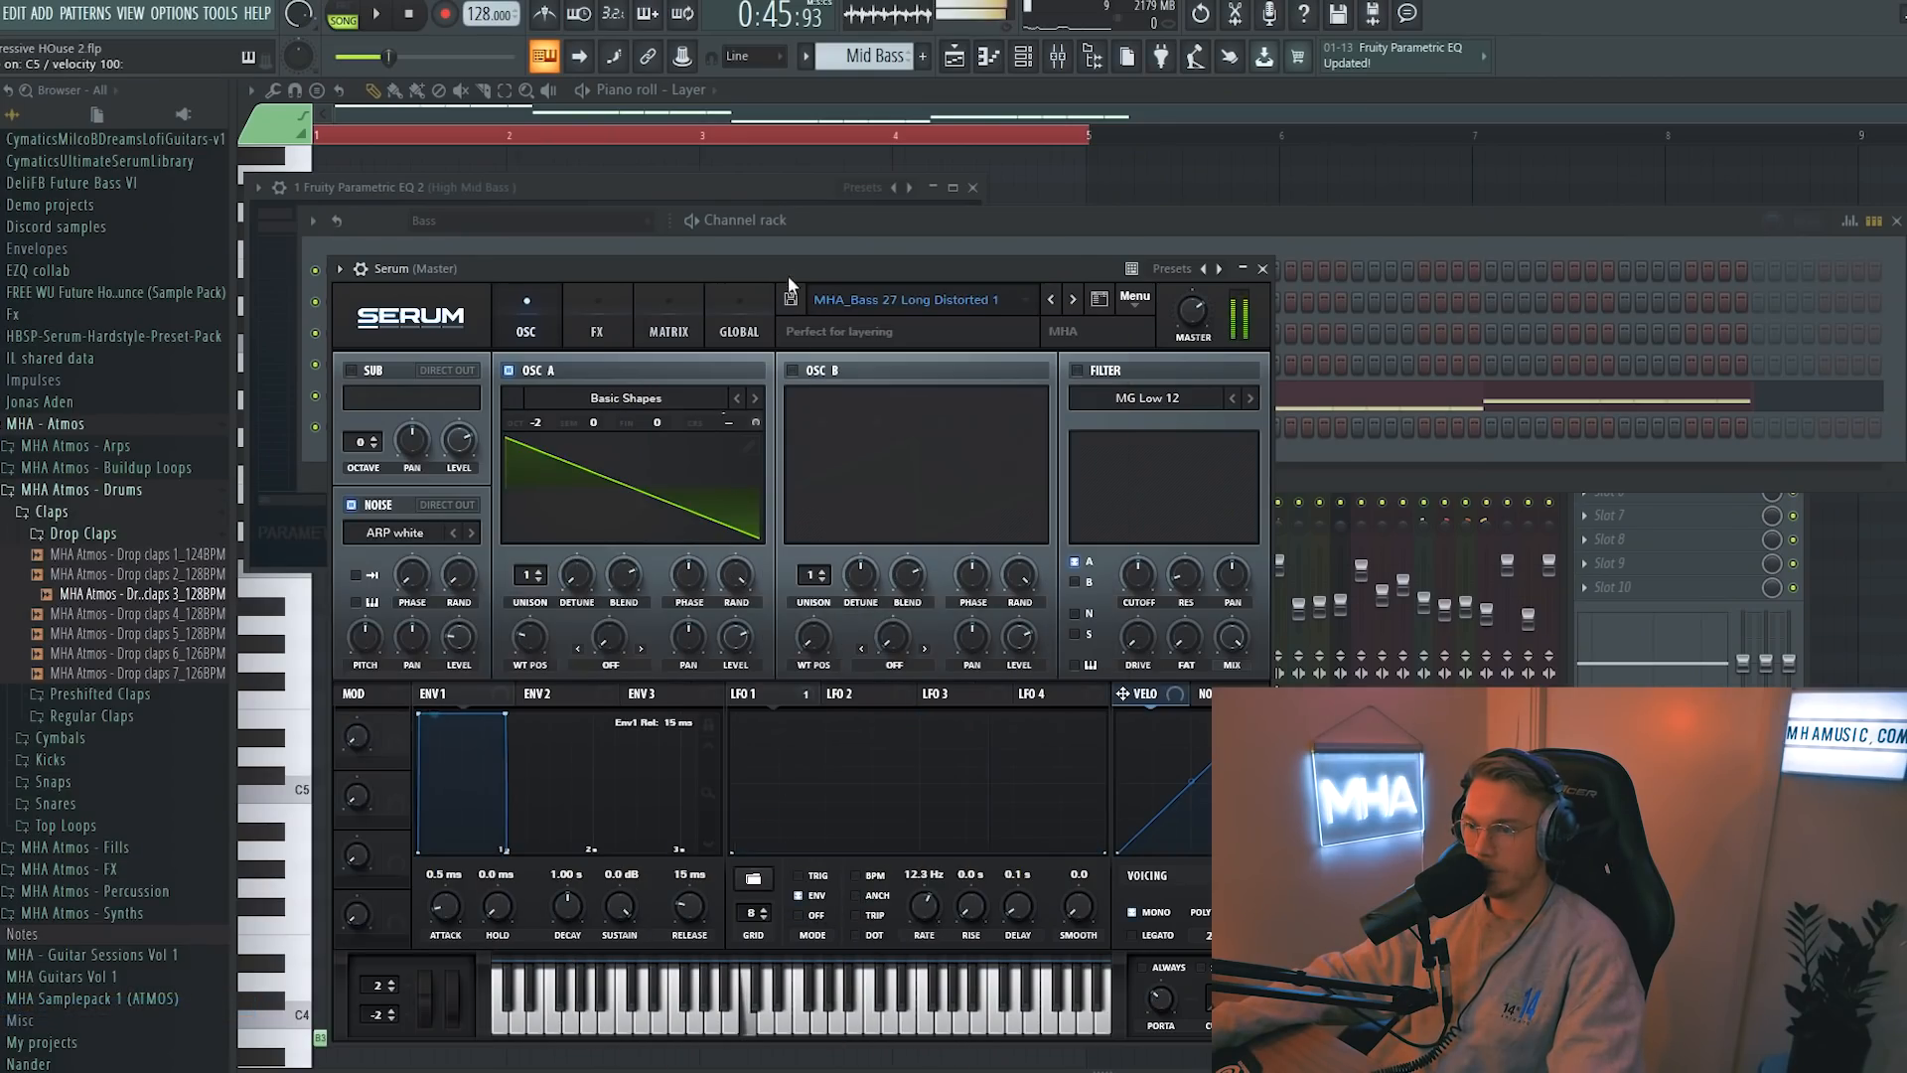
{"action": "left_click", "coordinate": [1079, 290]}
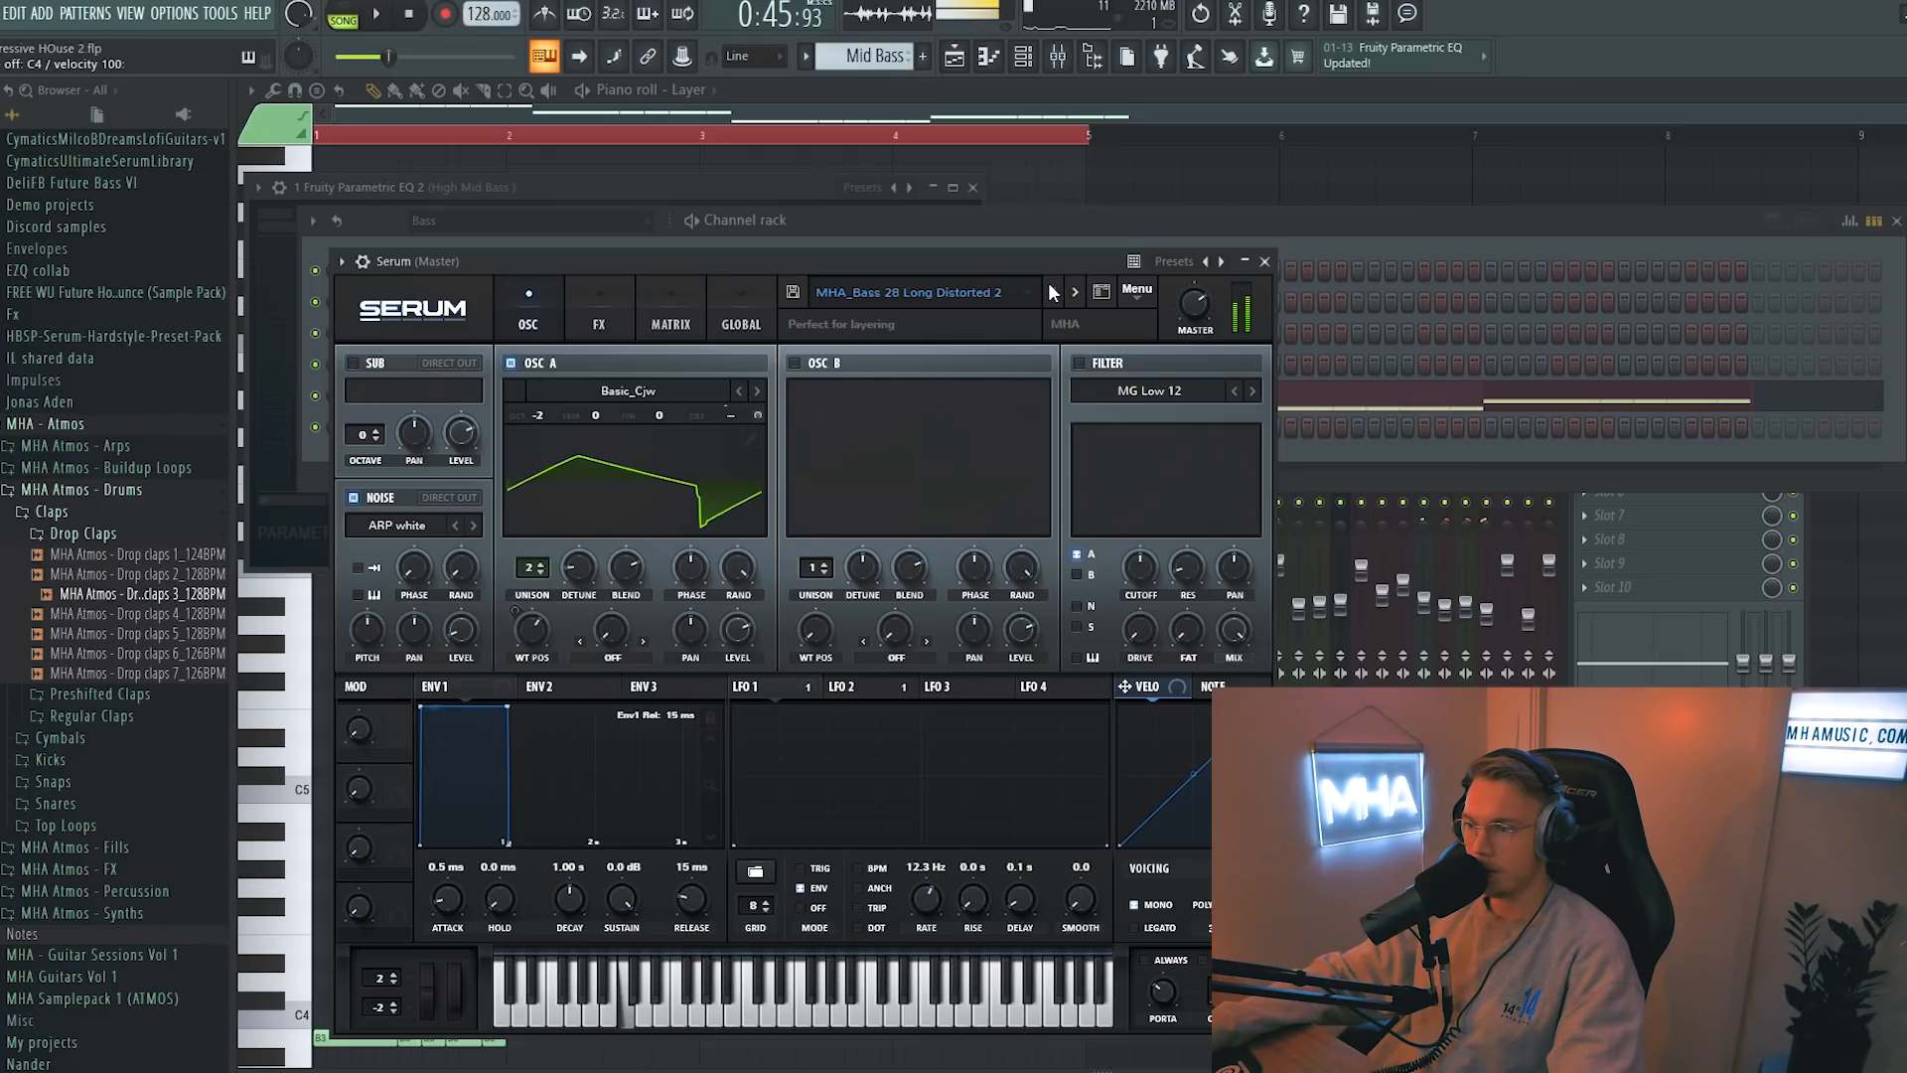
{"action": "left_click", "coordinate": [1050, 289]}
{"action": "left_click_drag", "start_coordinate": [1052, 260], "coordinate": [1056, 258]}
{"action": "left_click", "coordinate": [607, 314]}
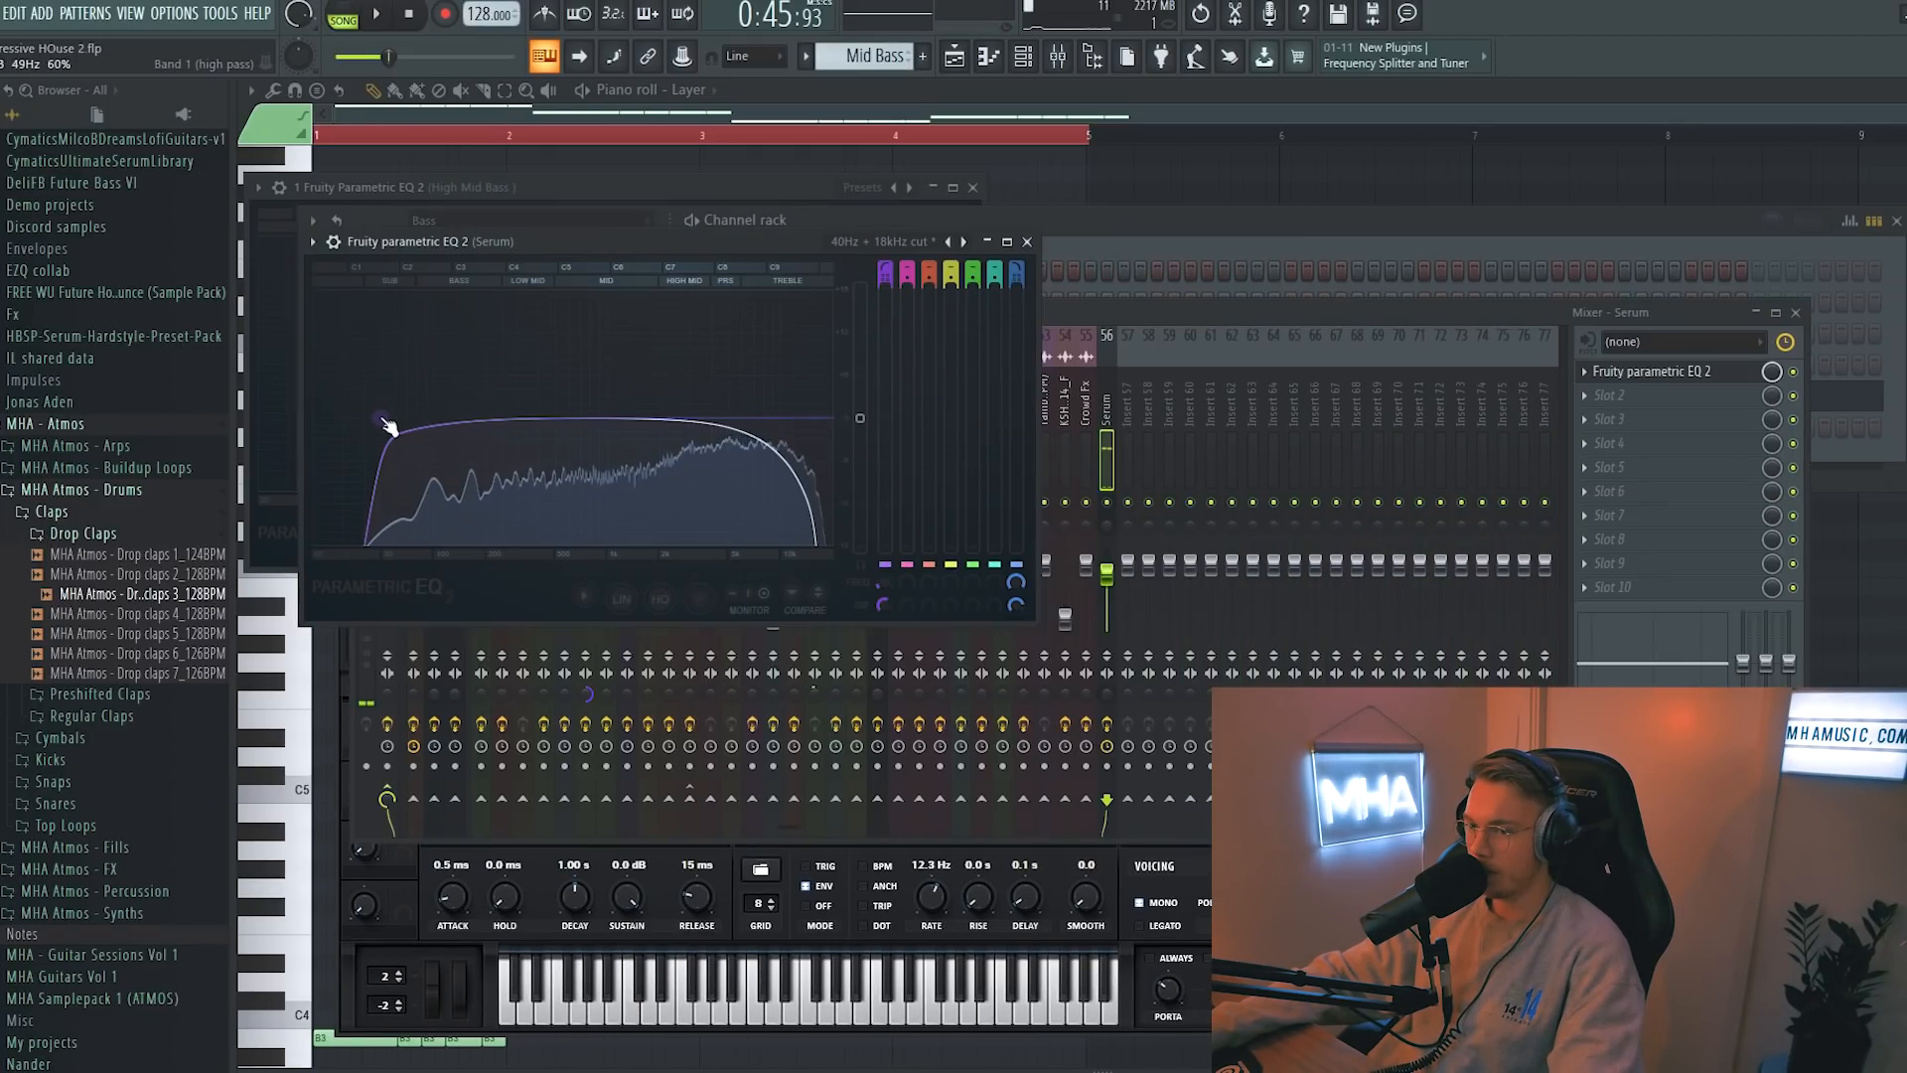
- Raise the low cut in Fruity Parametric EQ 2 on the Serum mixer track and add Kickstart in slot 10
{"action": "left_click_drag", "start_coordinate": [387, 421], "coordinate": [401, 418]}
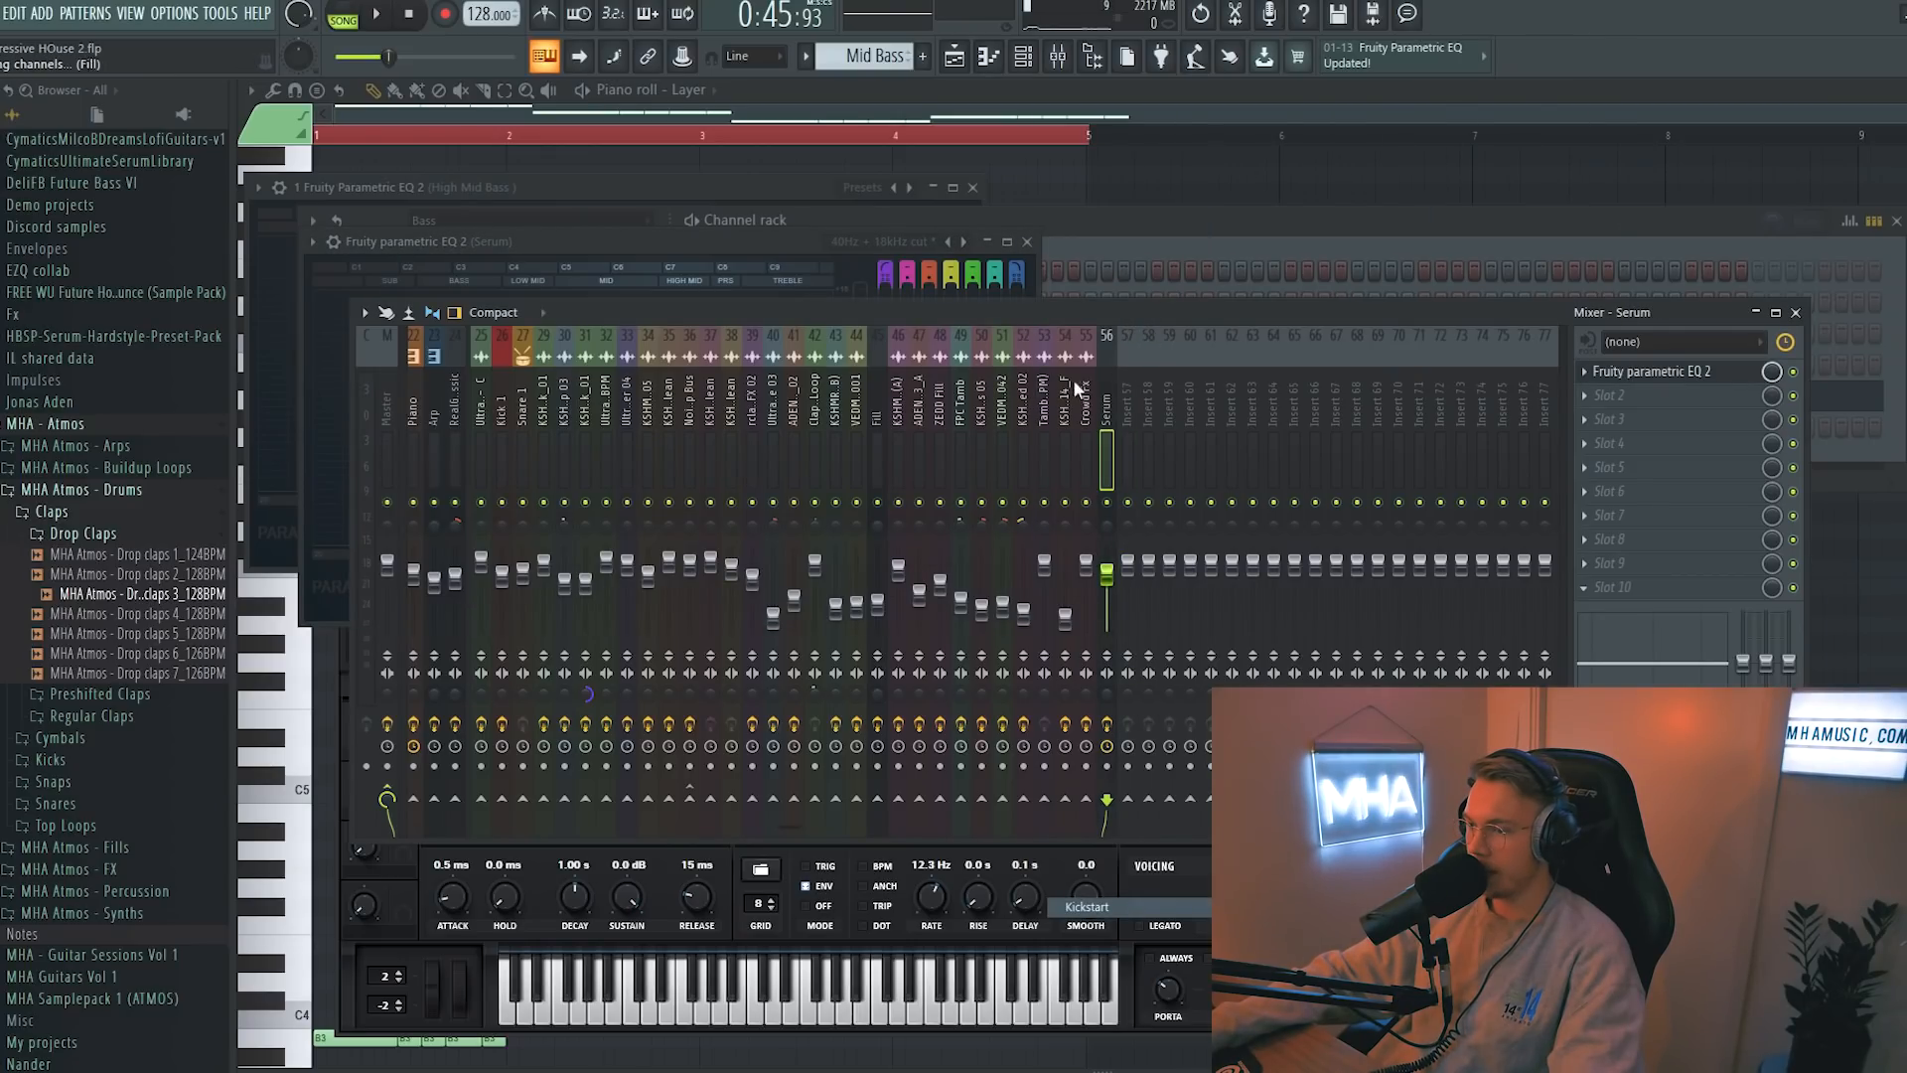
{"action": "key", "text": "F6"}
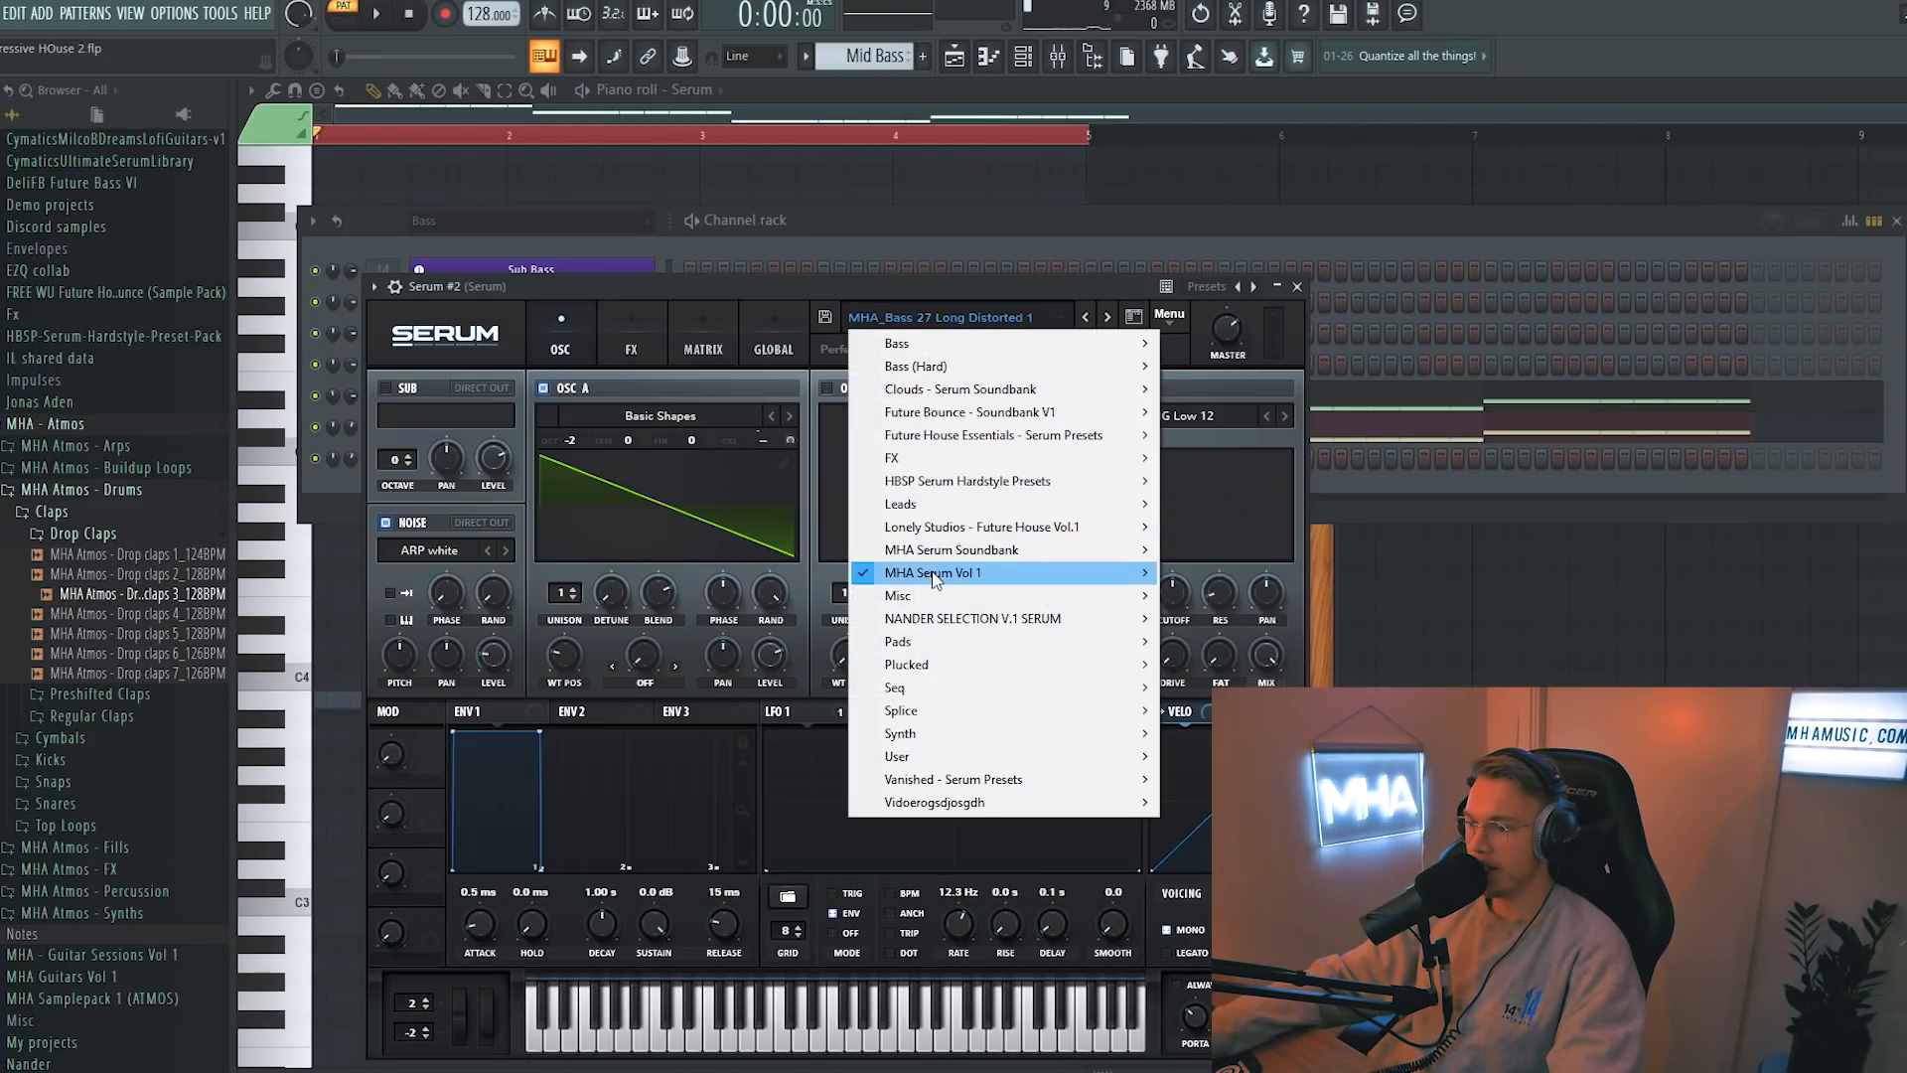
- Audition the MHA Serum Vol 1 bass presets in Serum #2 from MHA_Bass 16 Short Gritty 2, and choose MHA_Bass 23 Short Gritty 9
{"action": "mouse_move", "coordinate": [1053, 573]}
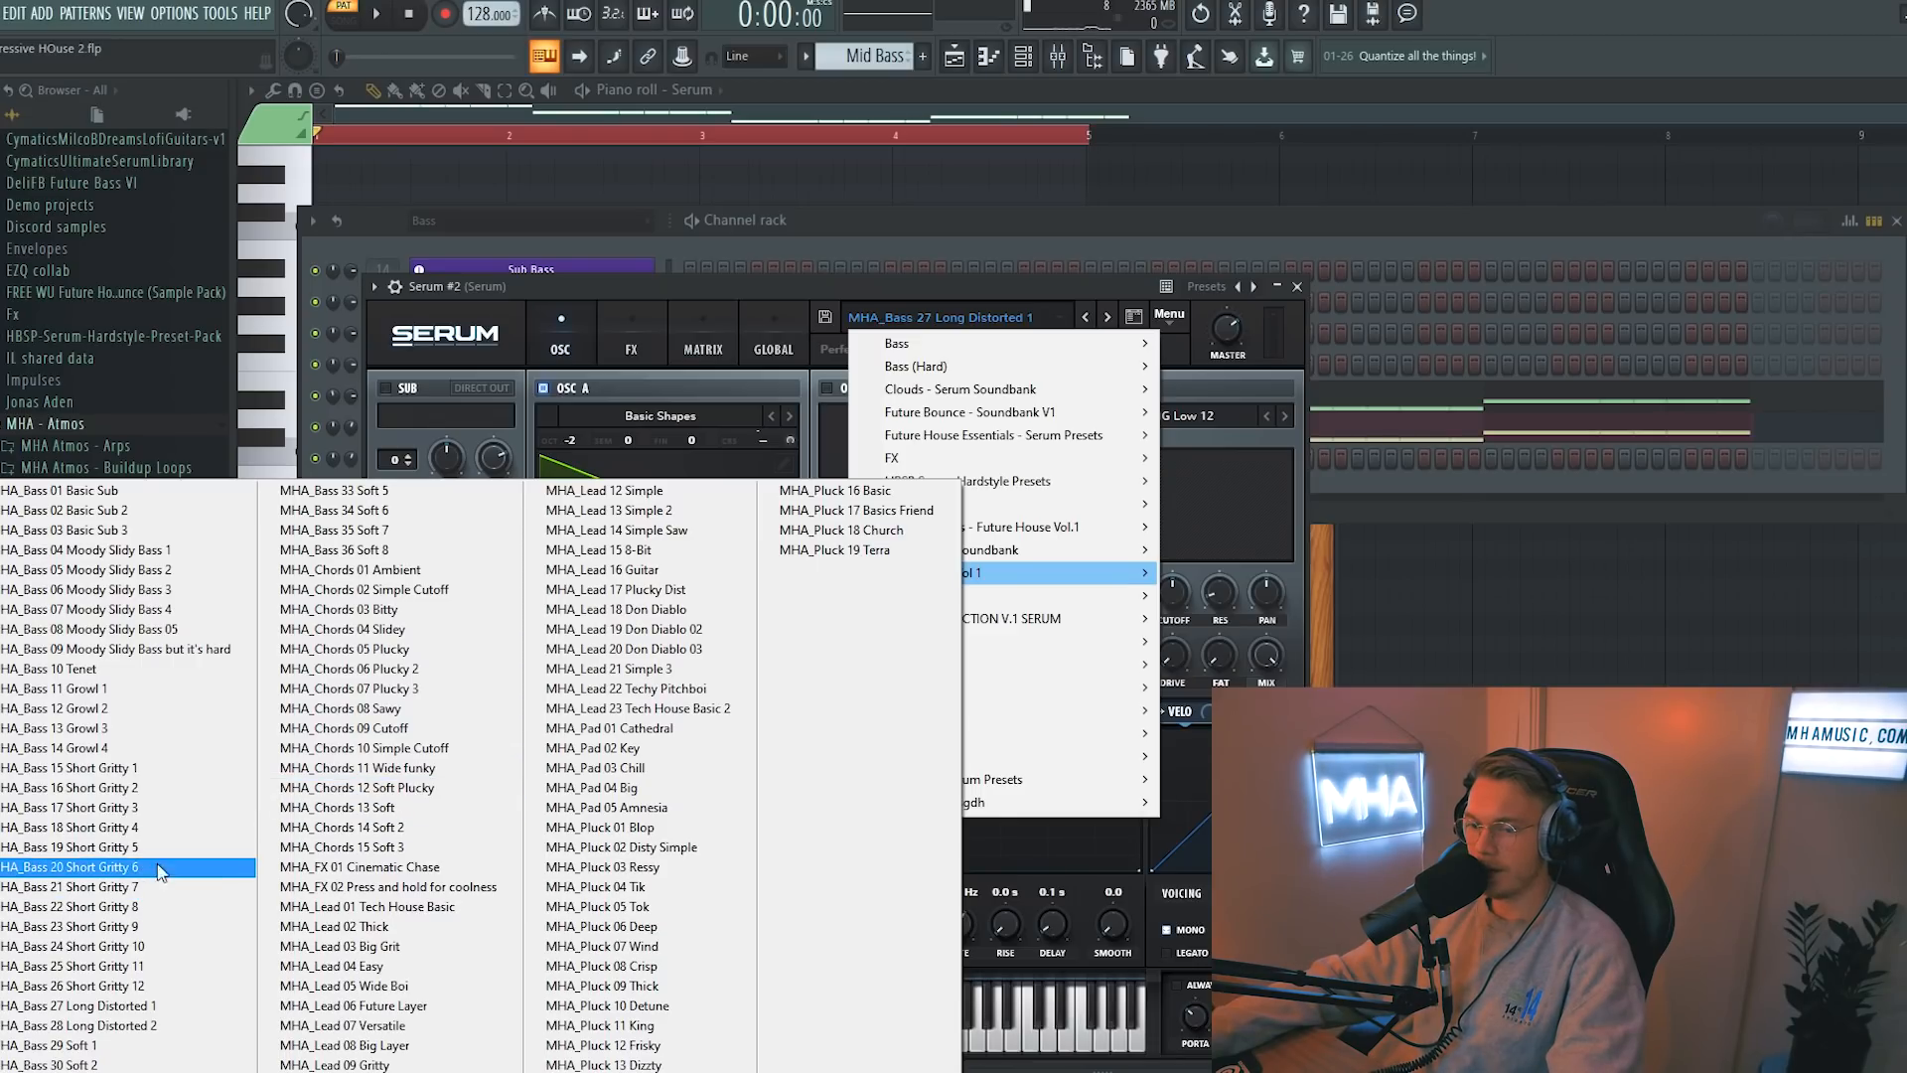
{"action": "left_click", "coordinate": [70, 788]}
{"action": "left_click_drag", "start_coordinate": [939, 292], "coordinate": [944, 278]}
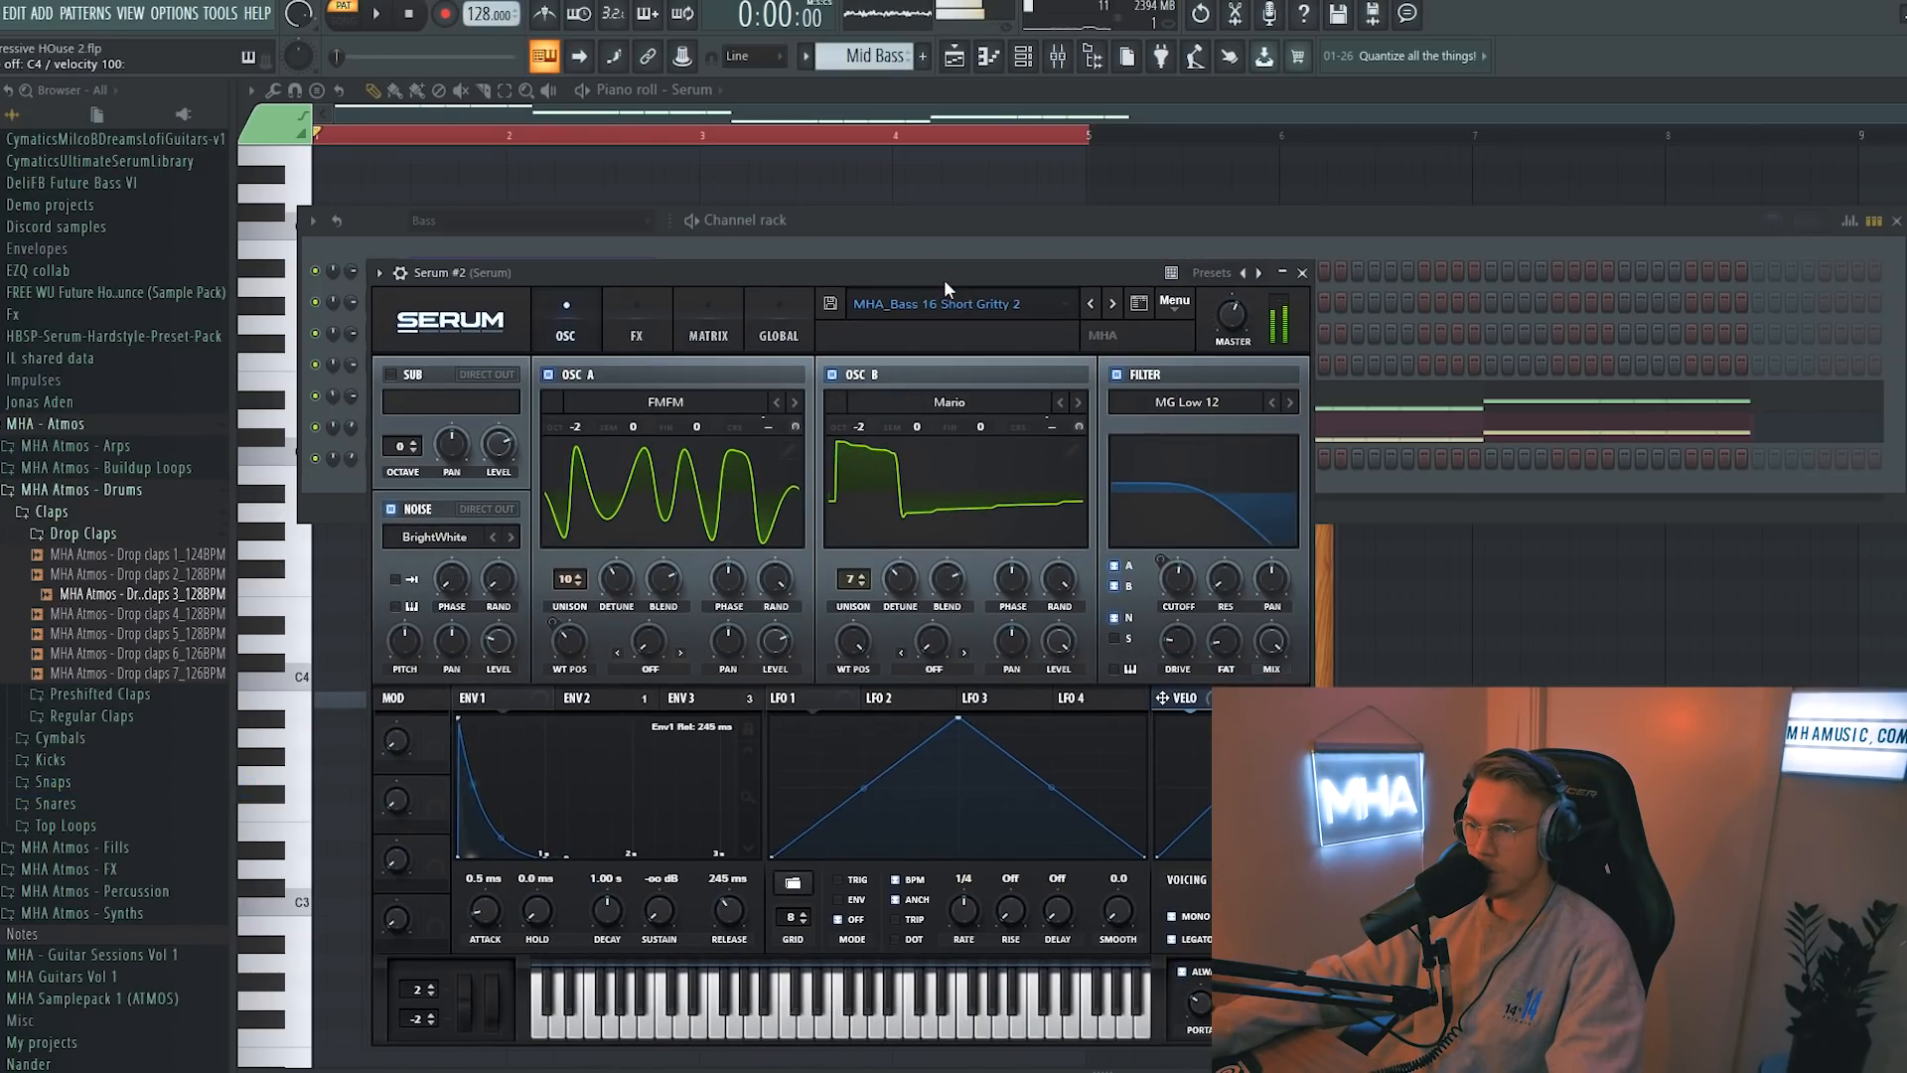
{"action": "left_click", "coordinate": [1112, 303]}
{"action": "left_click", "coordinate": [1112, 302]}
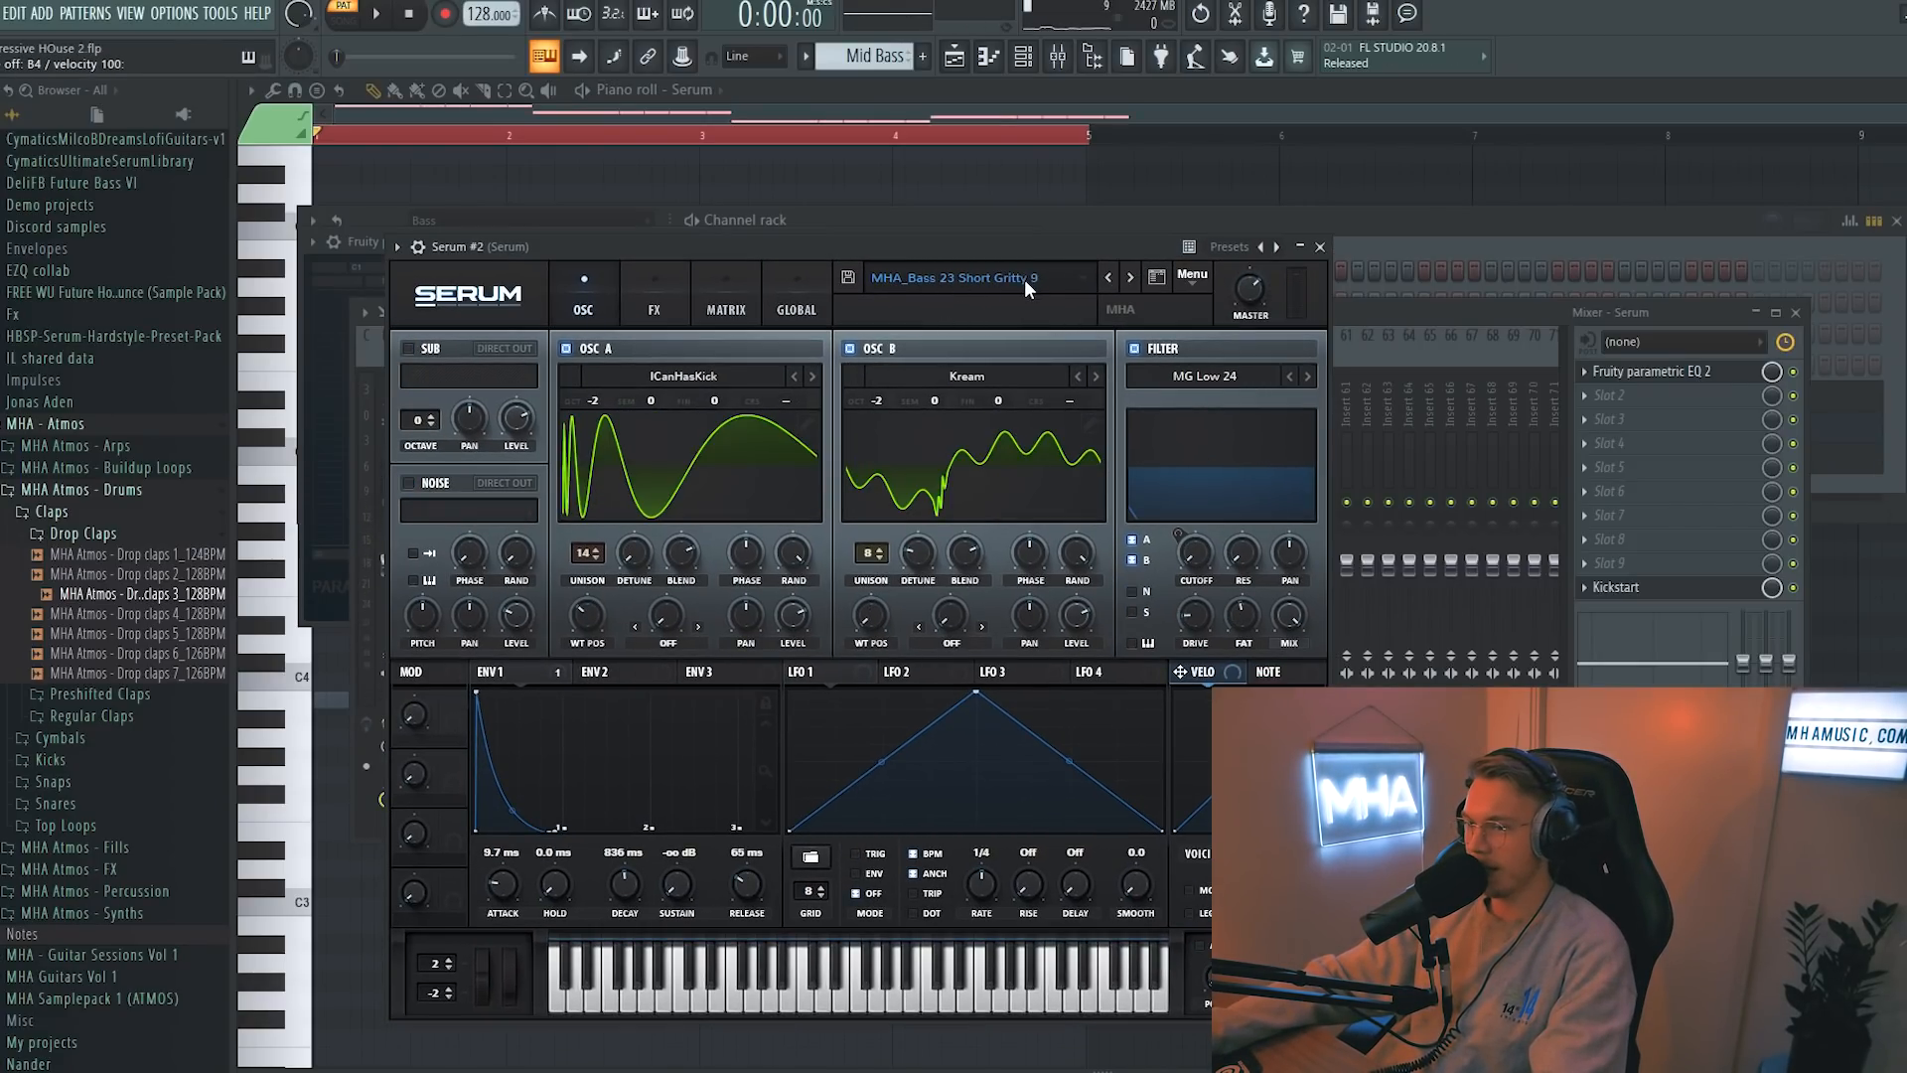
{"action": "key", "text": "m"}
{"action": "key", "text": "m"}
{"action": "key", "text": "m"}
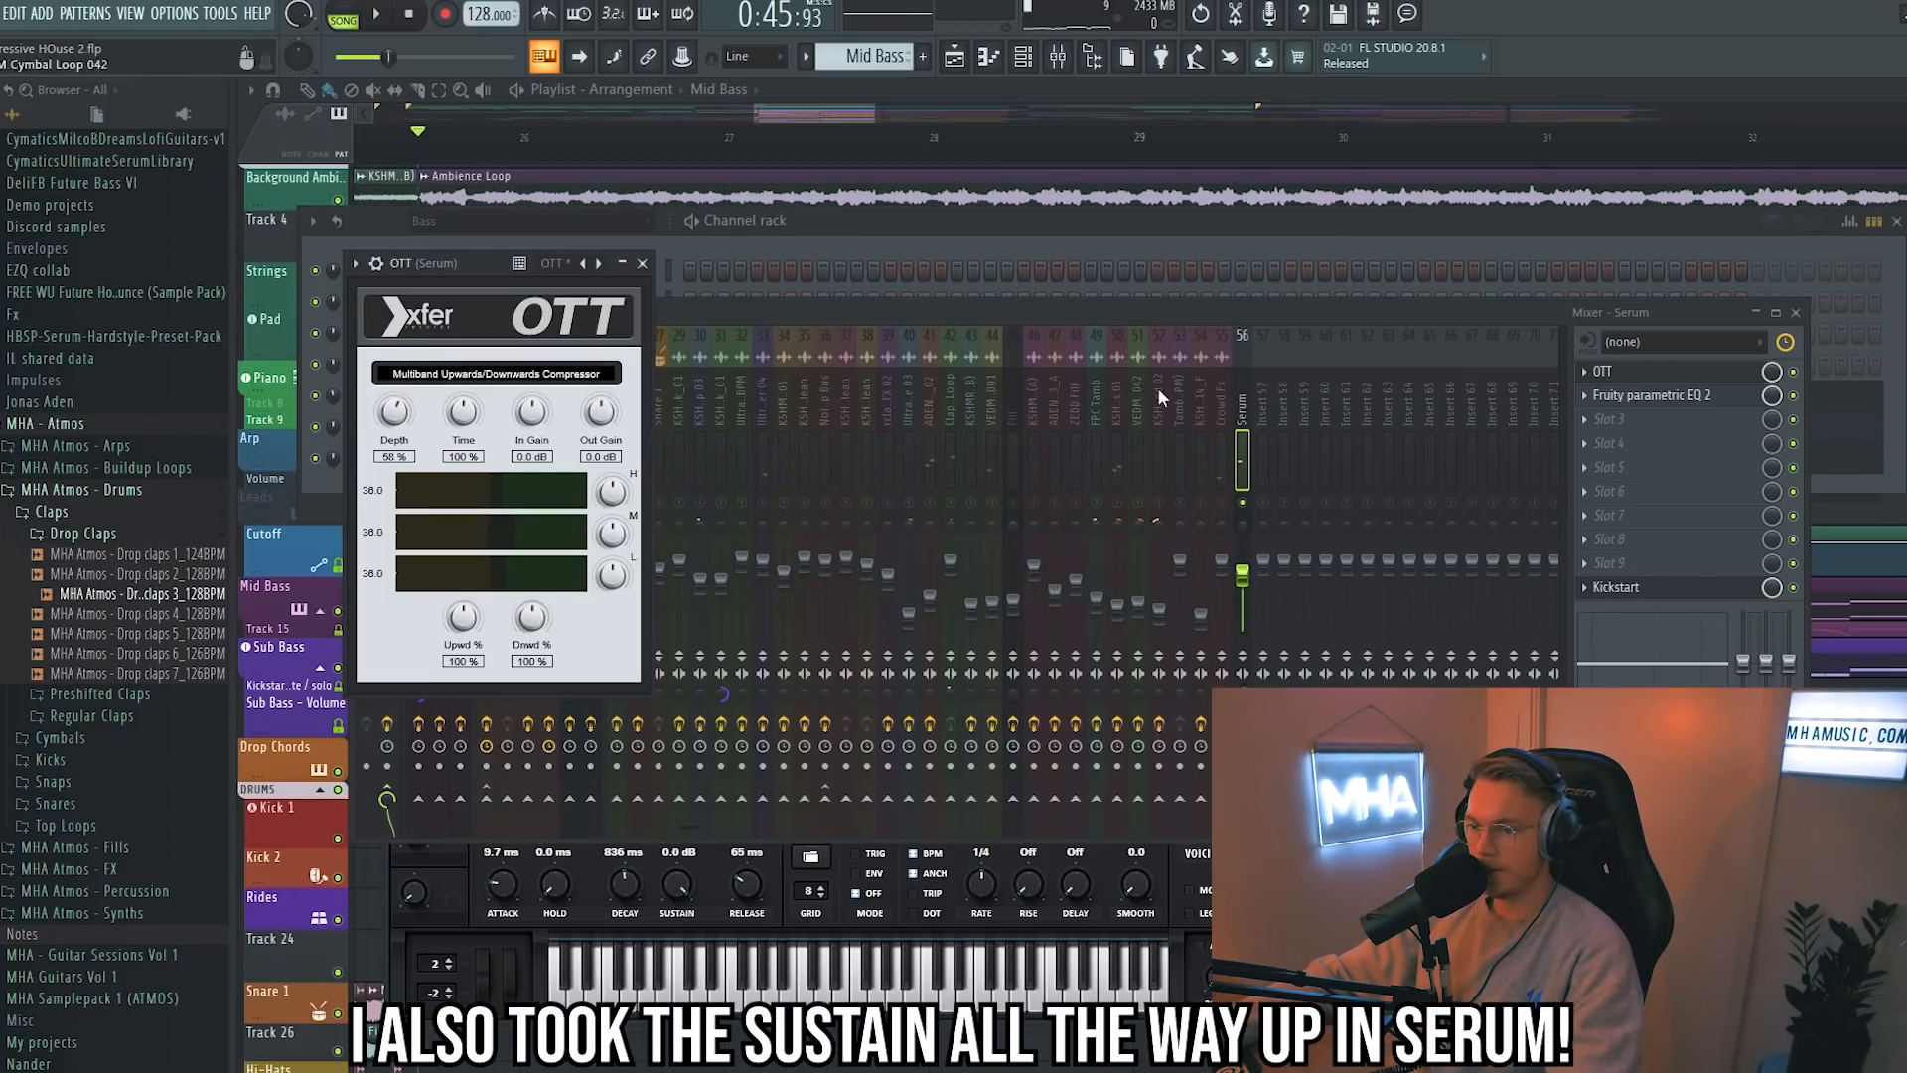
- Check Fruity Parametric EQ 2 on the Serum mixer track and play the drop, toggling the track's mute and solo to compare
{"action": "left_click", "coordinate": [1648, 396]}
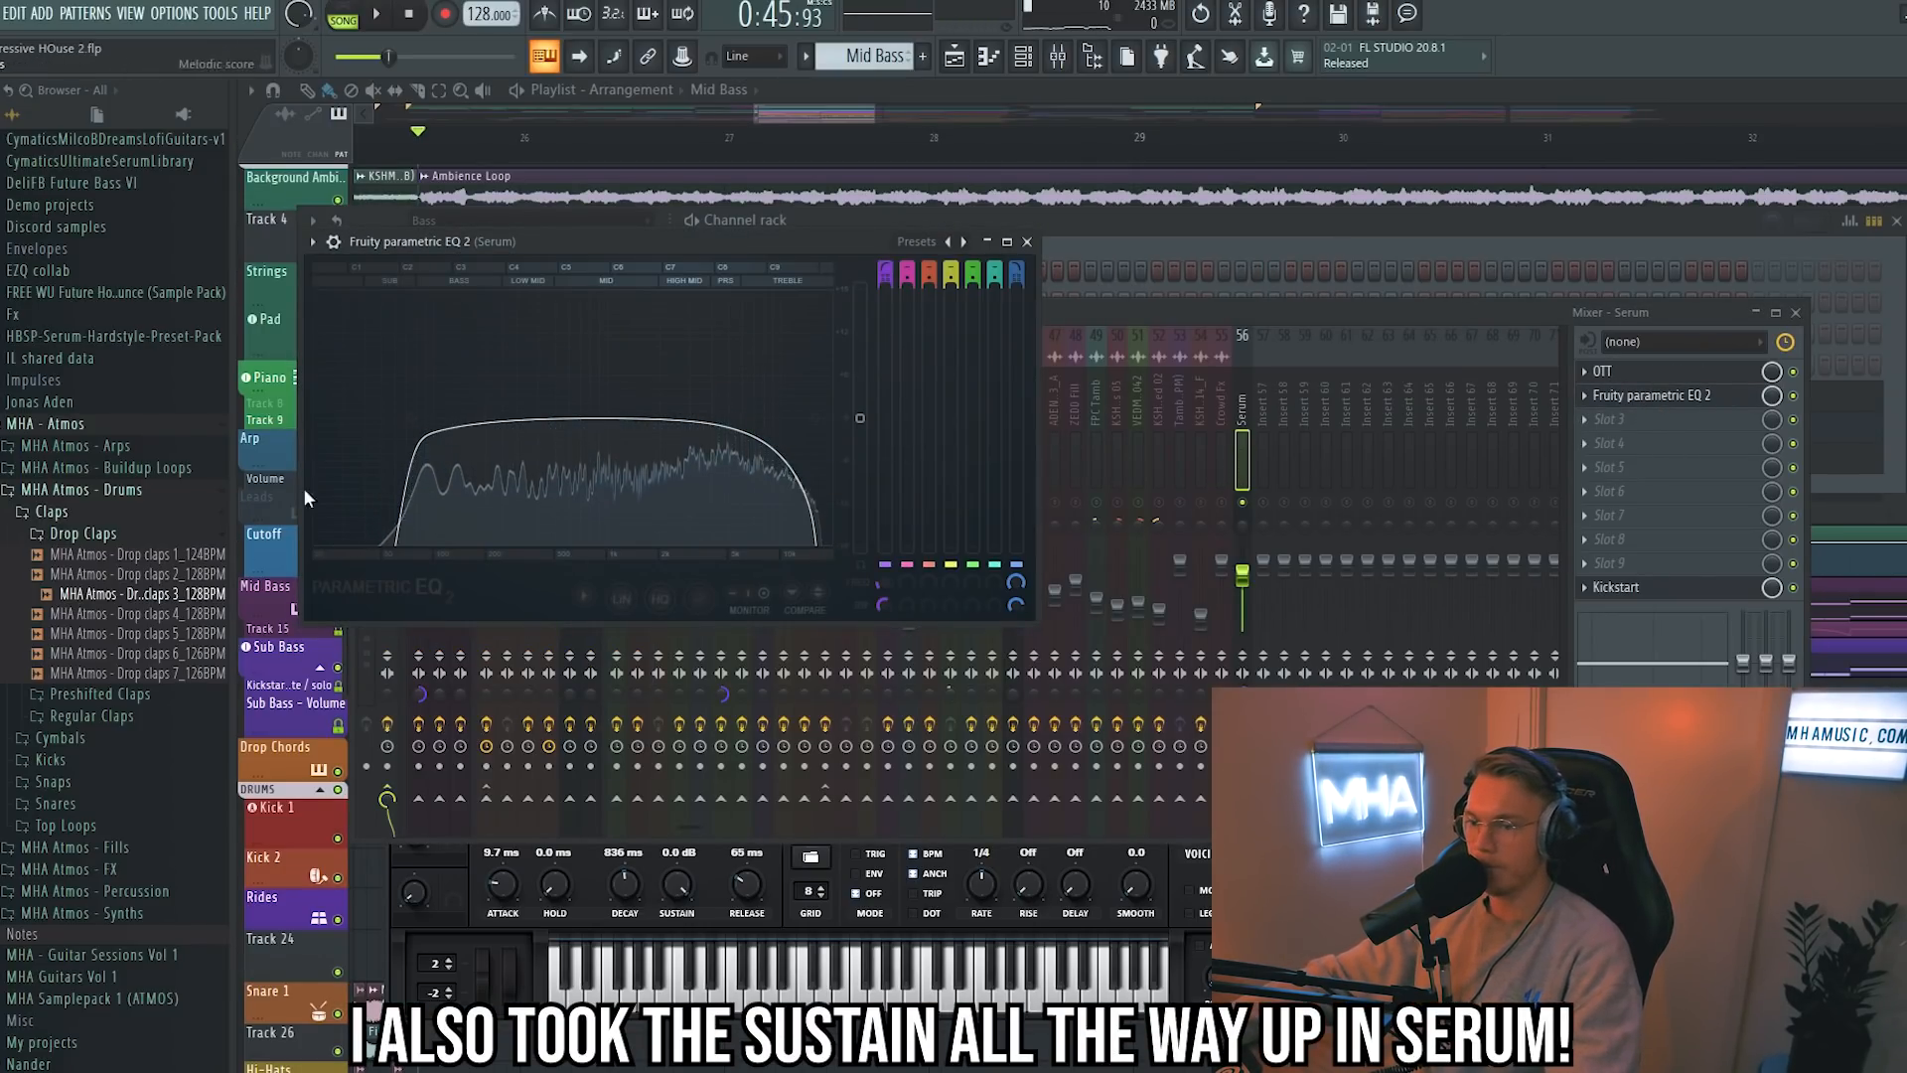
{"action": "left_click", "coordinate": [1247, 496]}
{"action": "key", "text": "space"}
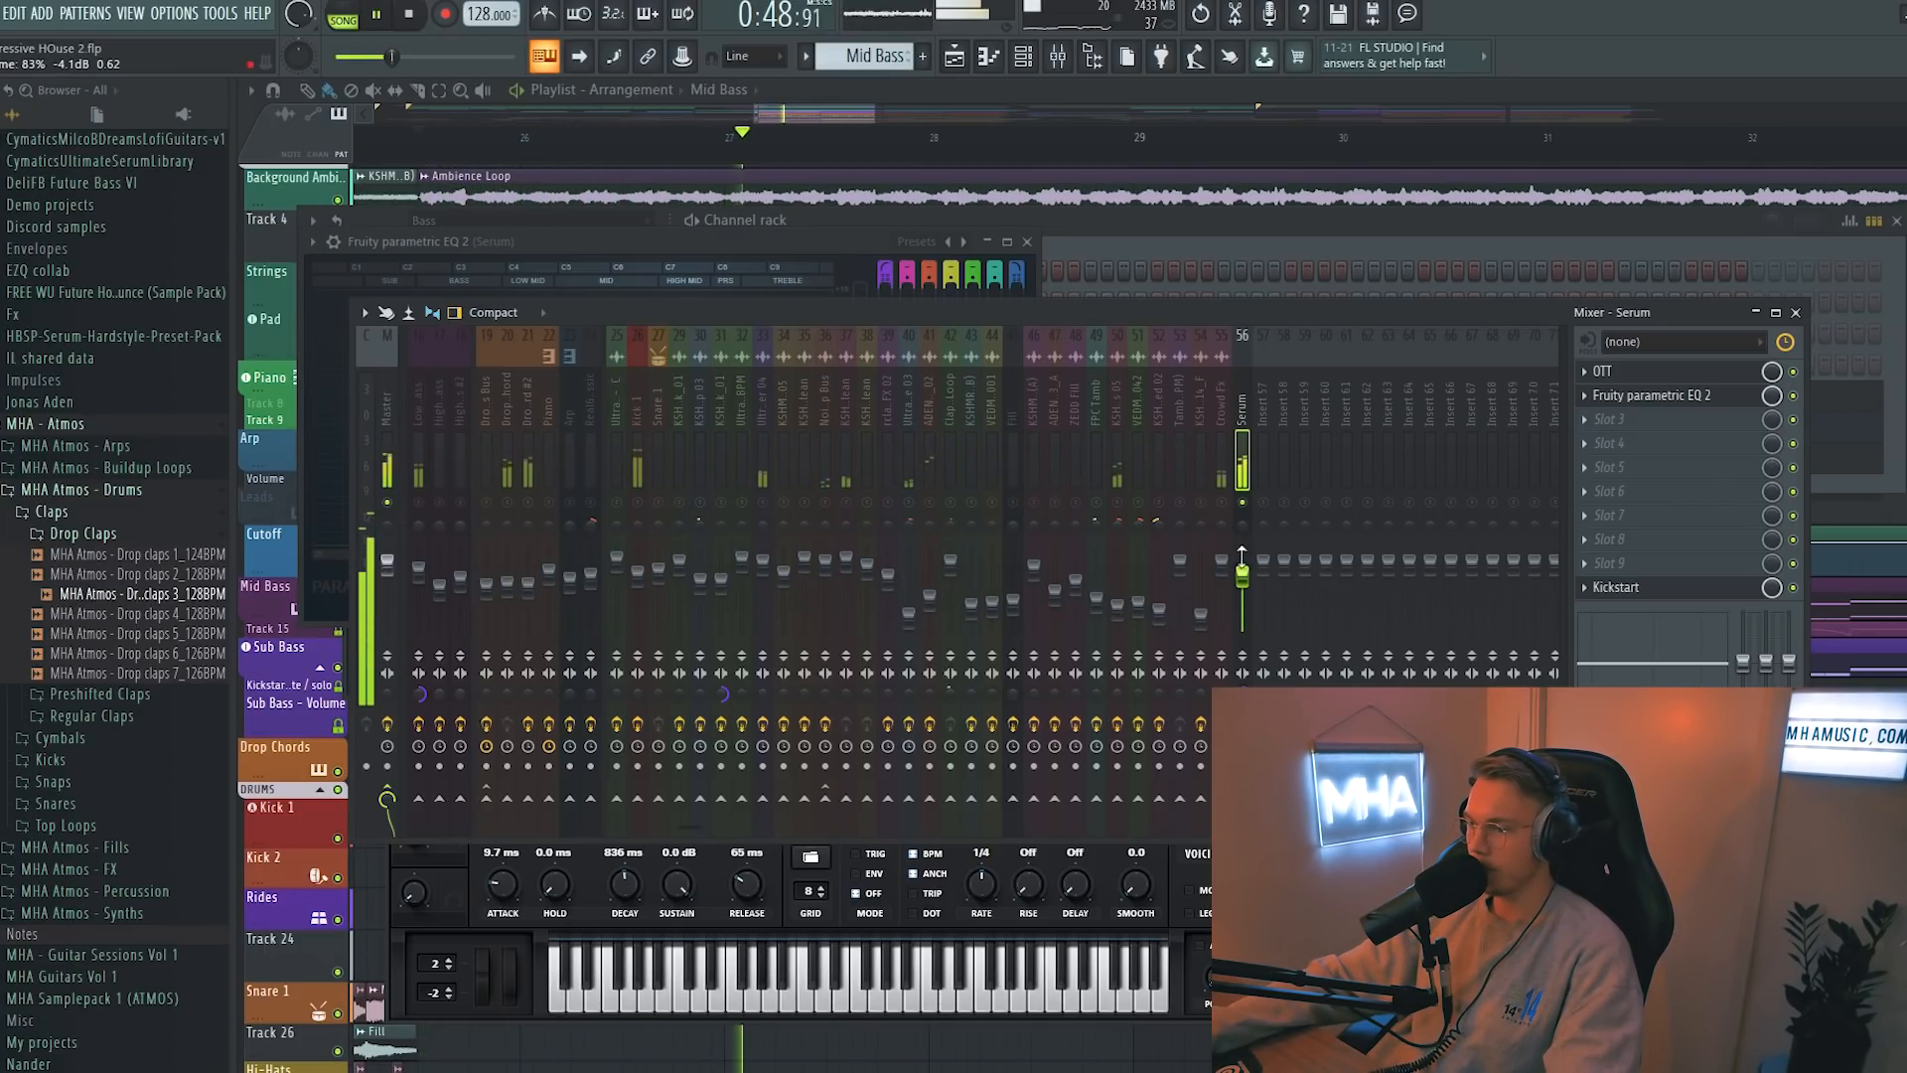
{"action": "right_click", "coordinate": [1245, 504]}
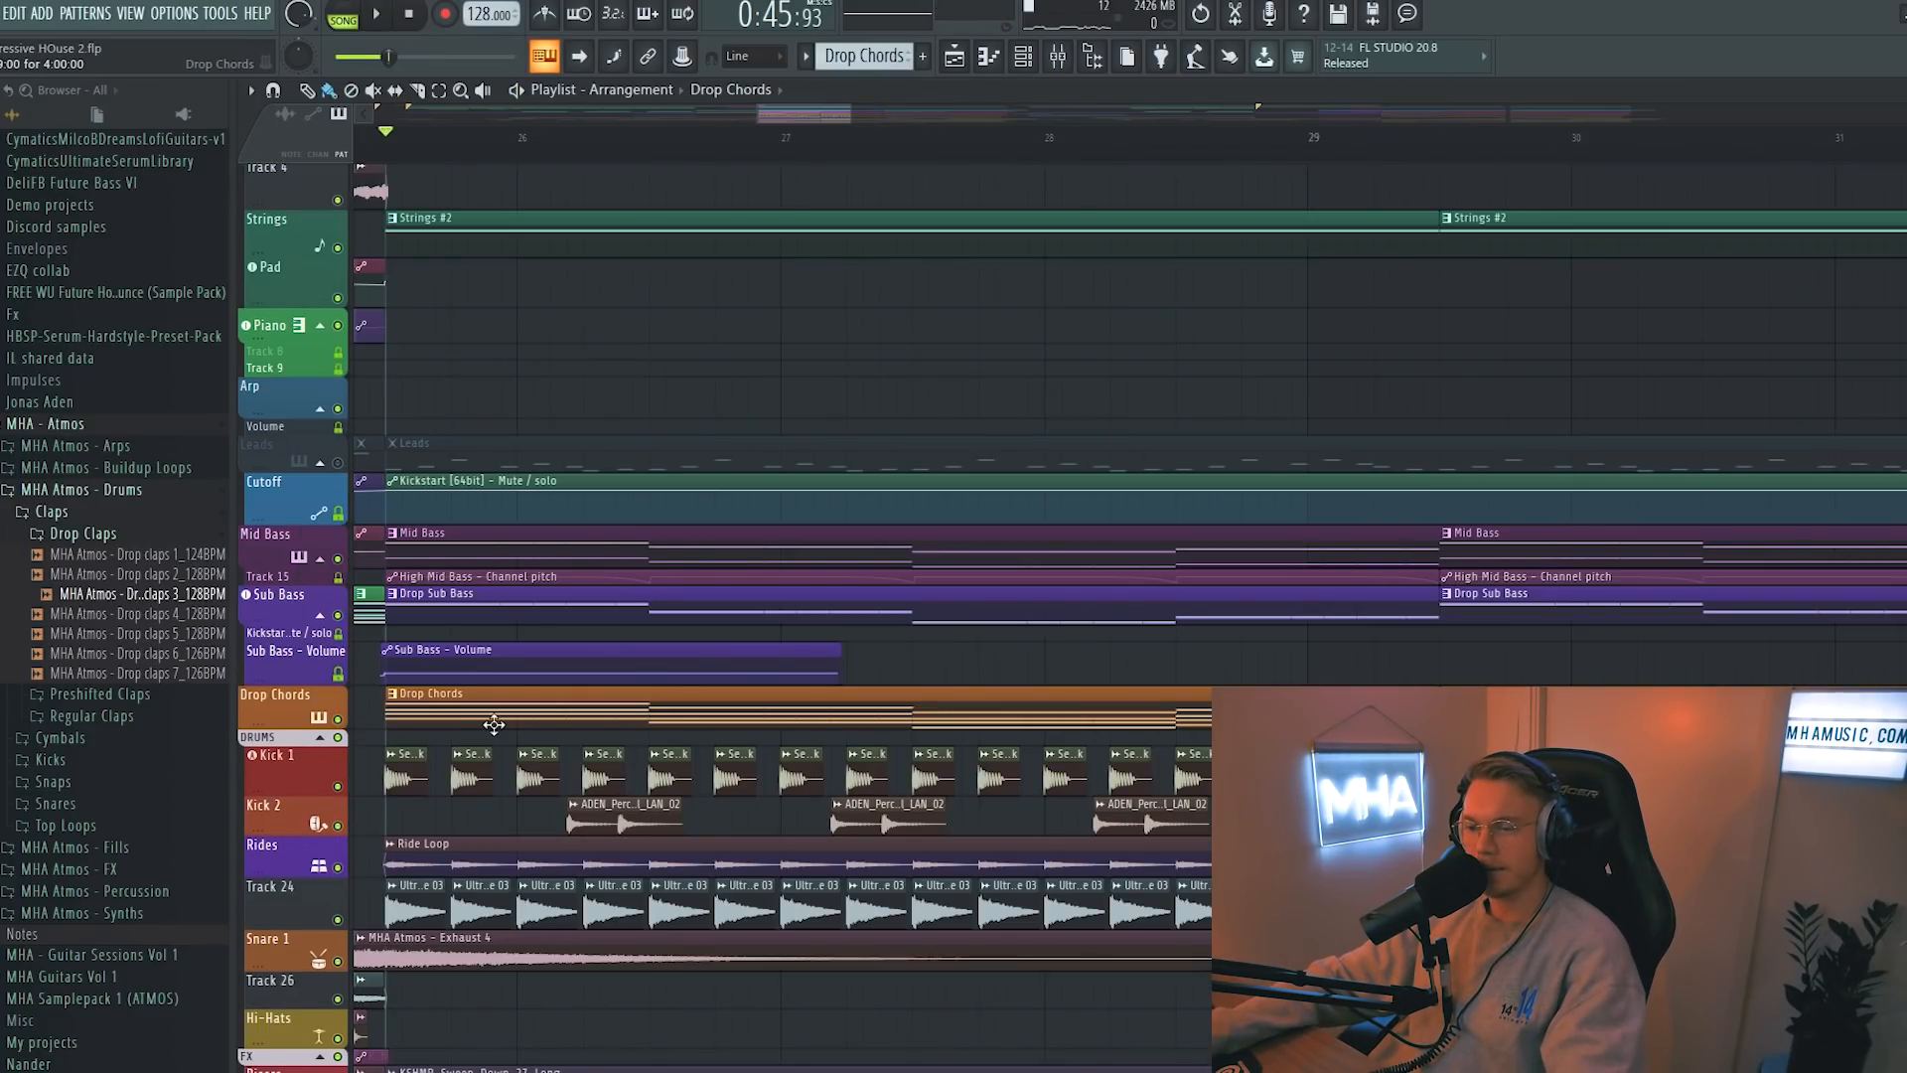
- Open the Drop Chords pattern in the piano roll and play its notes
{"action": "double_click", "coordinate": [494, 724]}
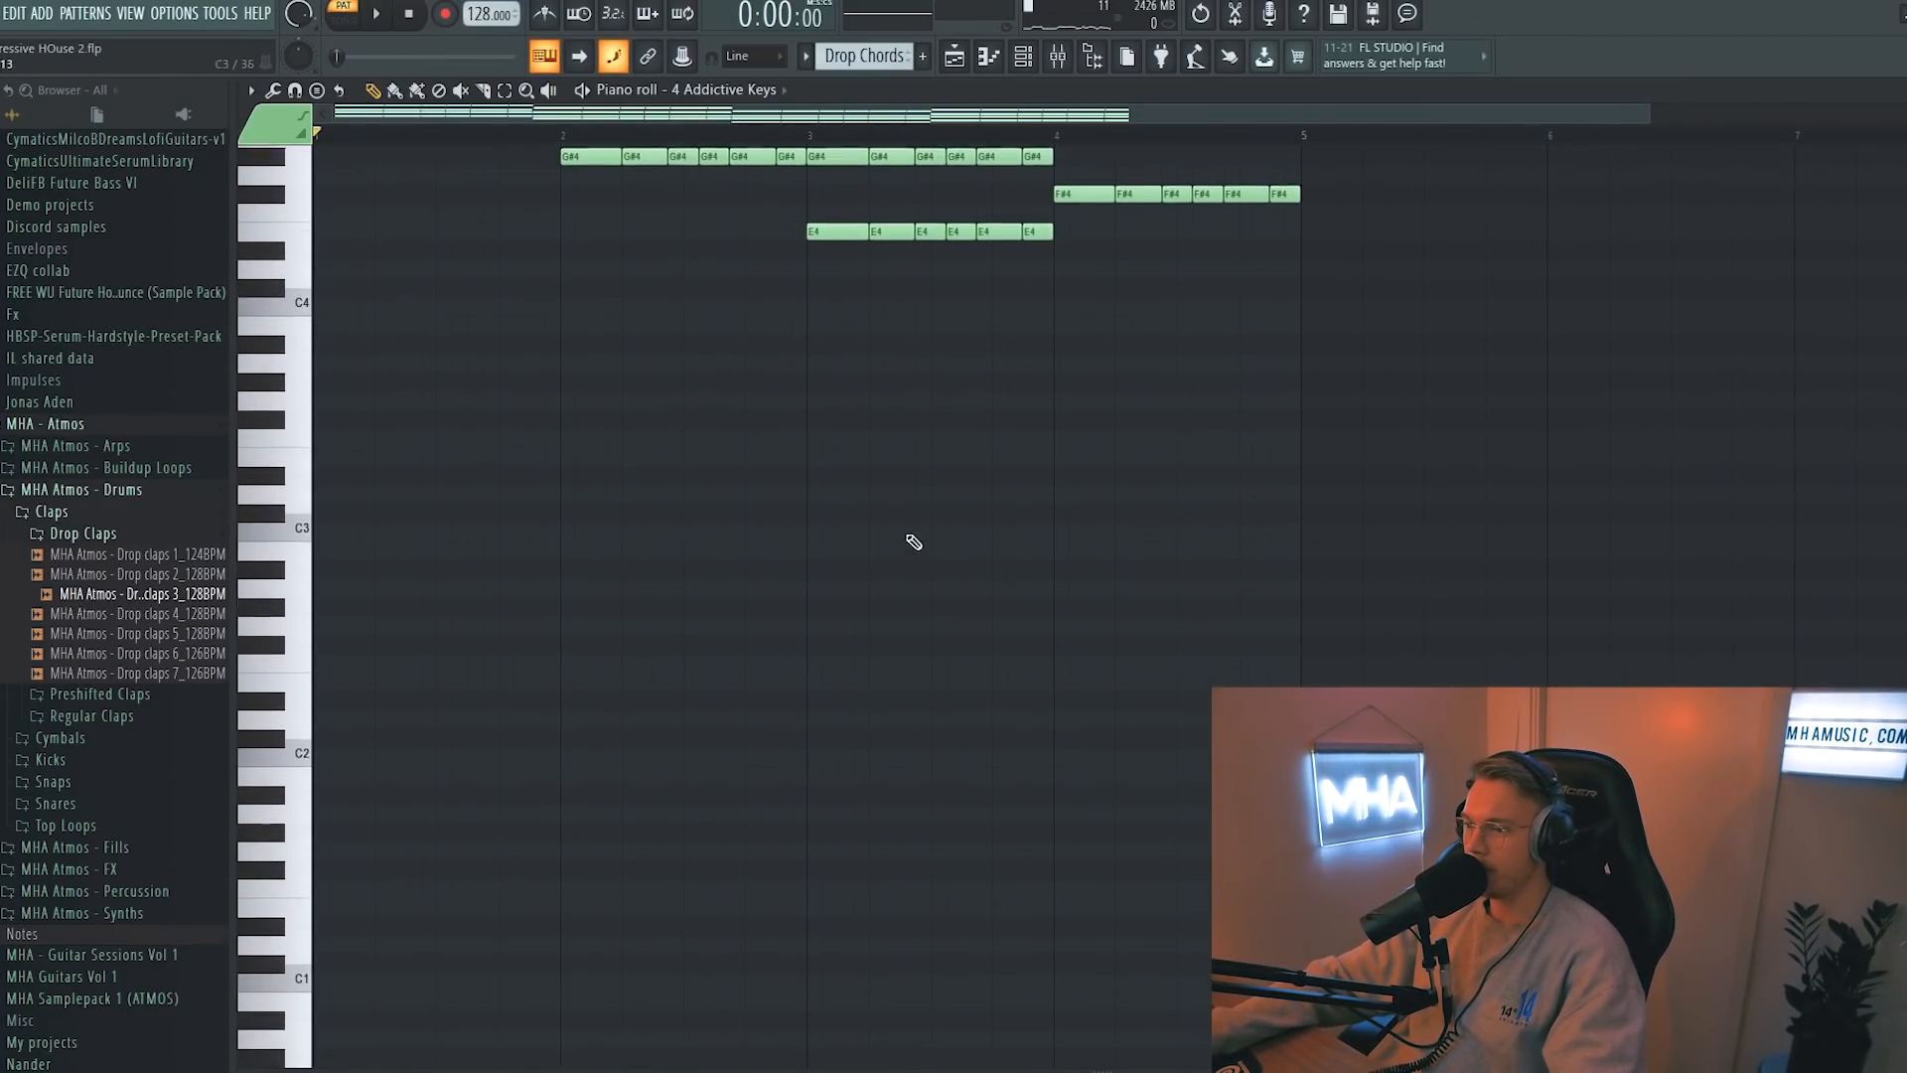
{"action": "key", "text": "space"}
{"action": "scroll", "coordinate": [904, 596], "scroll_direction": "up", "scroll_amount": 6}
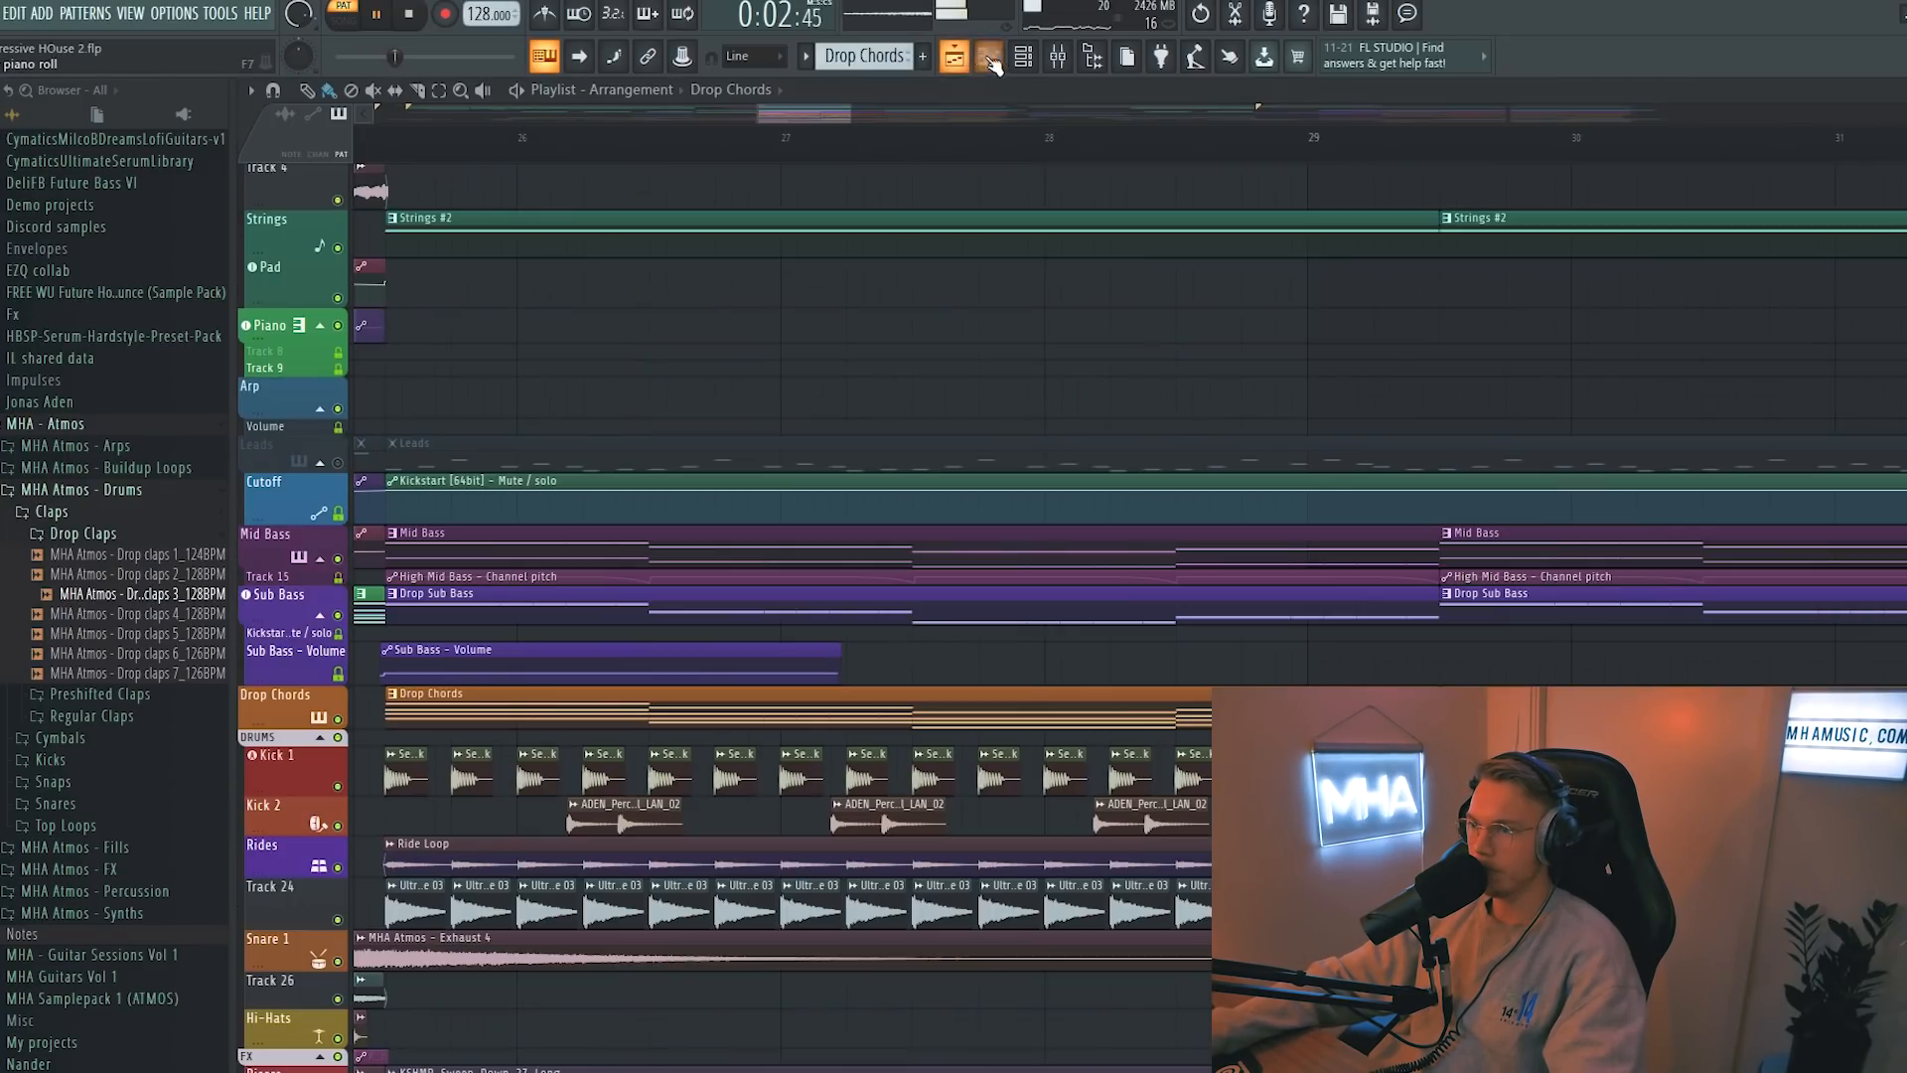
- Replace the 4 Addictive Keys channel in the Drop Chords group with the Grand Piano from the Keyboard instruments folder
{"action": "left_click", "coordinate": [1023, 56]}
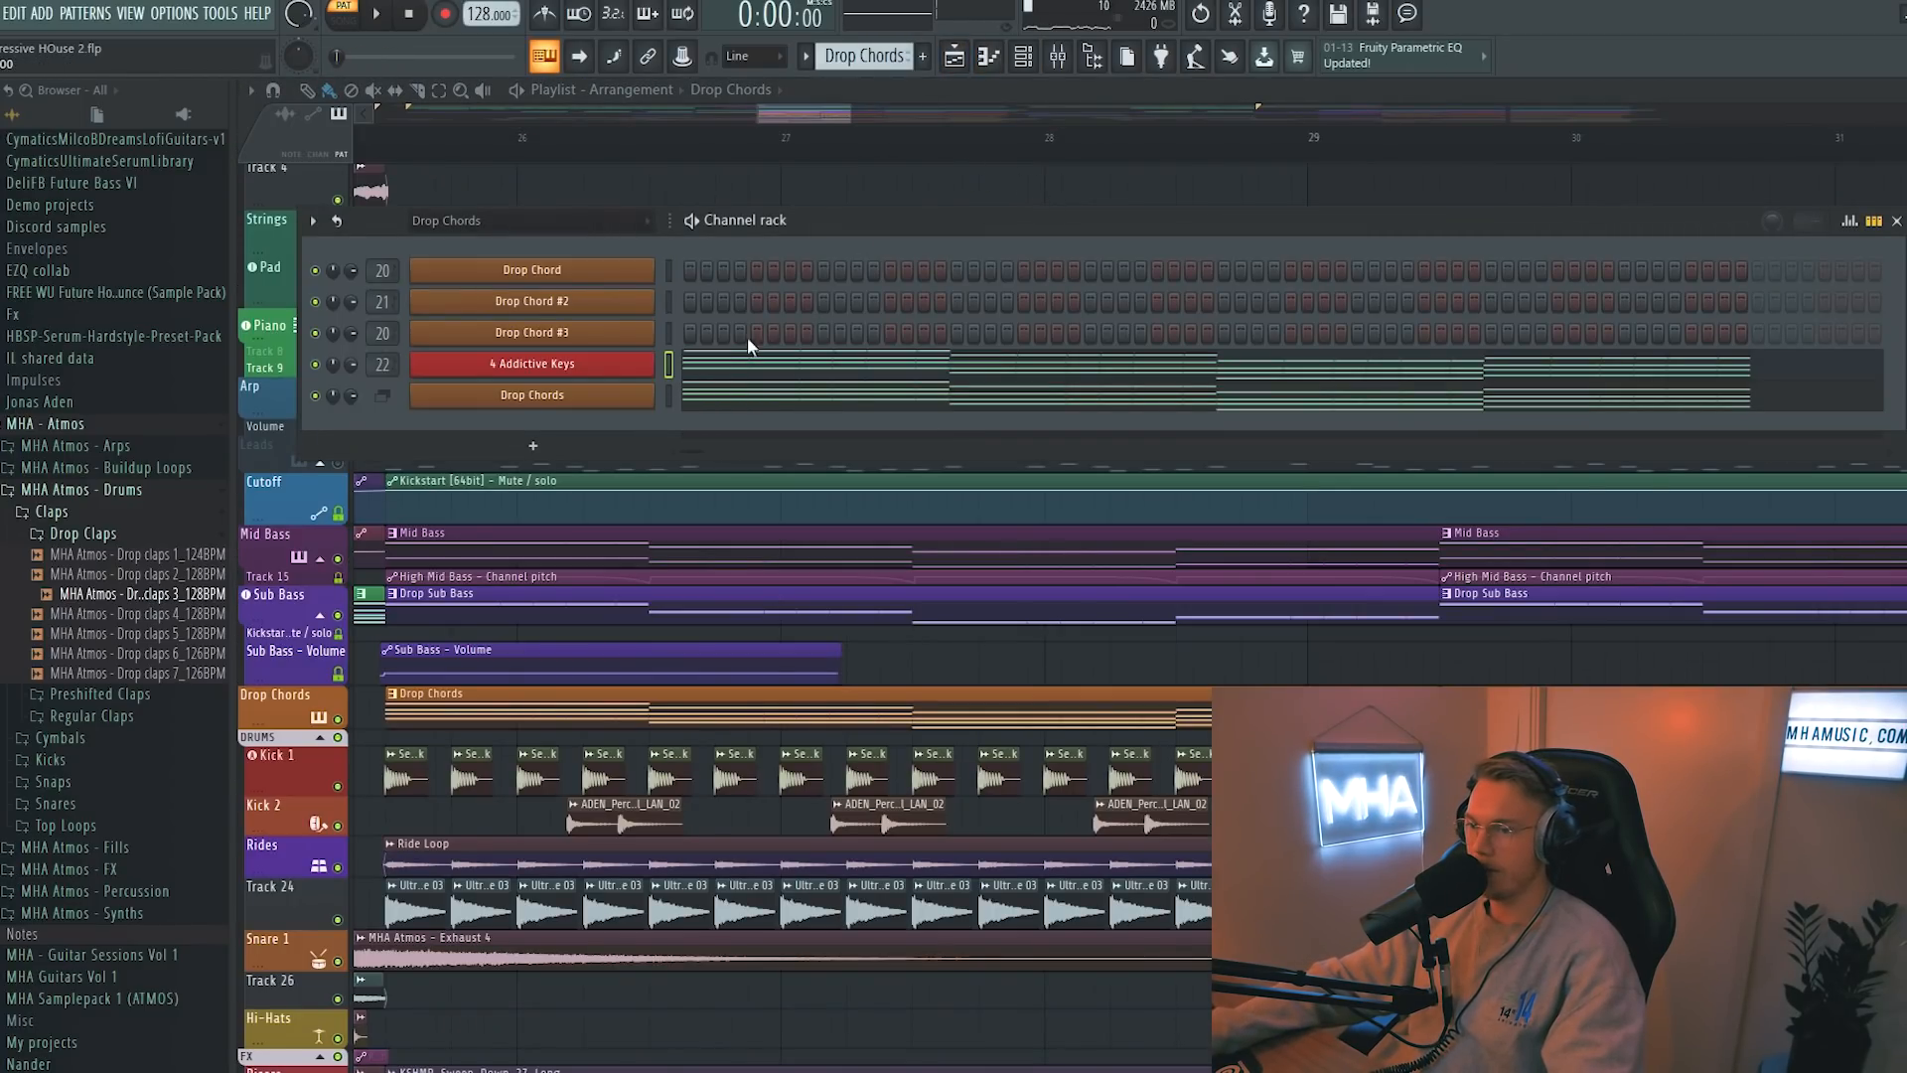
{"action": "left_click", "coordinate": [628, 375]}
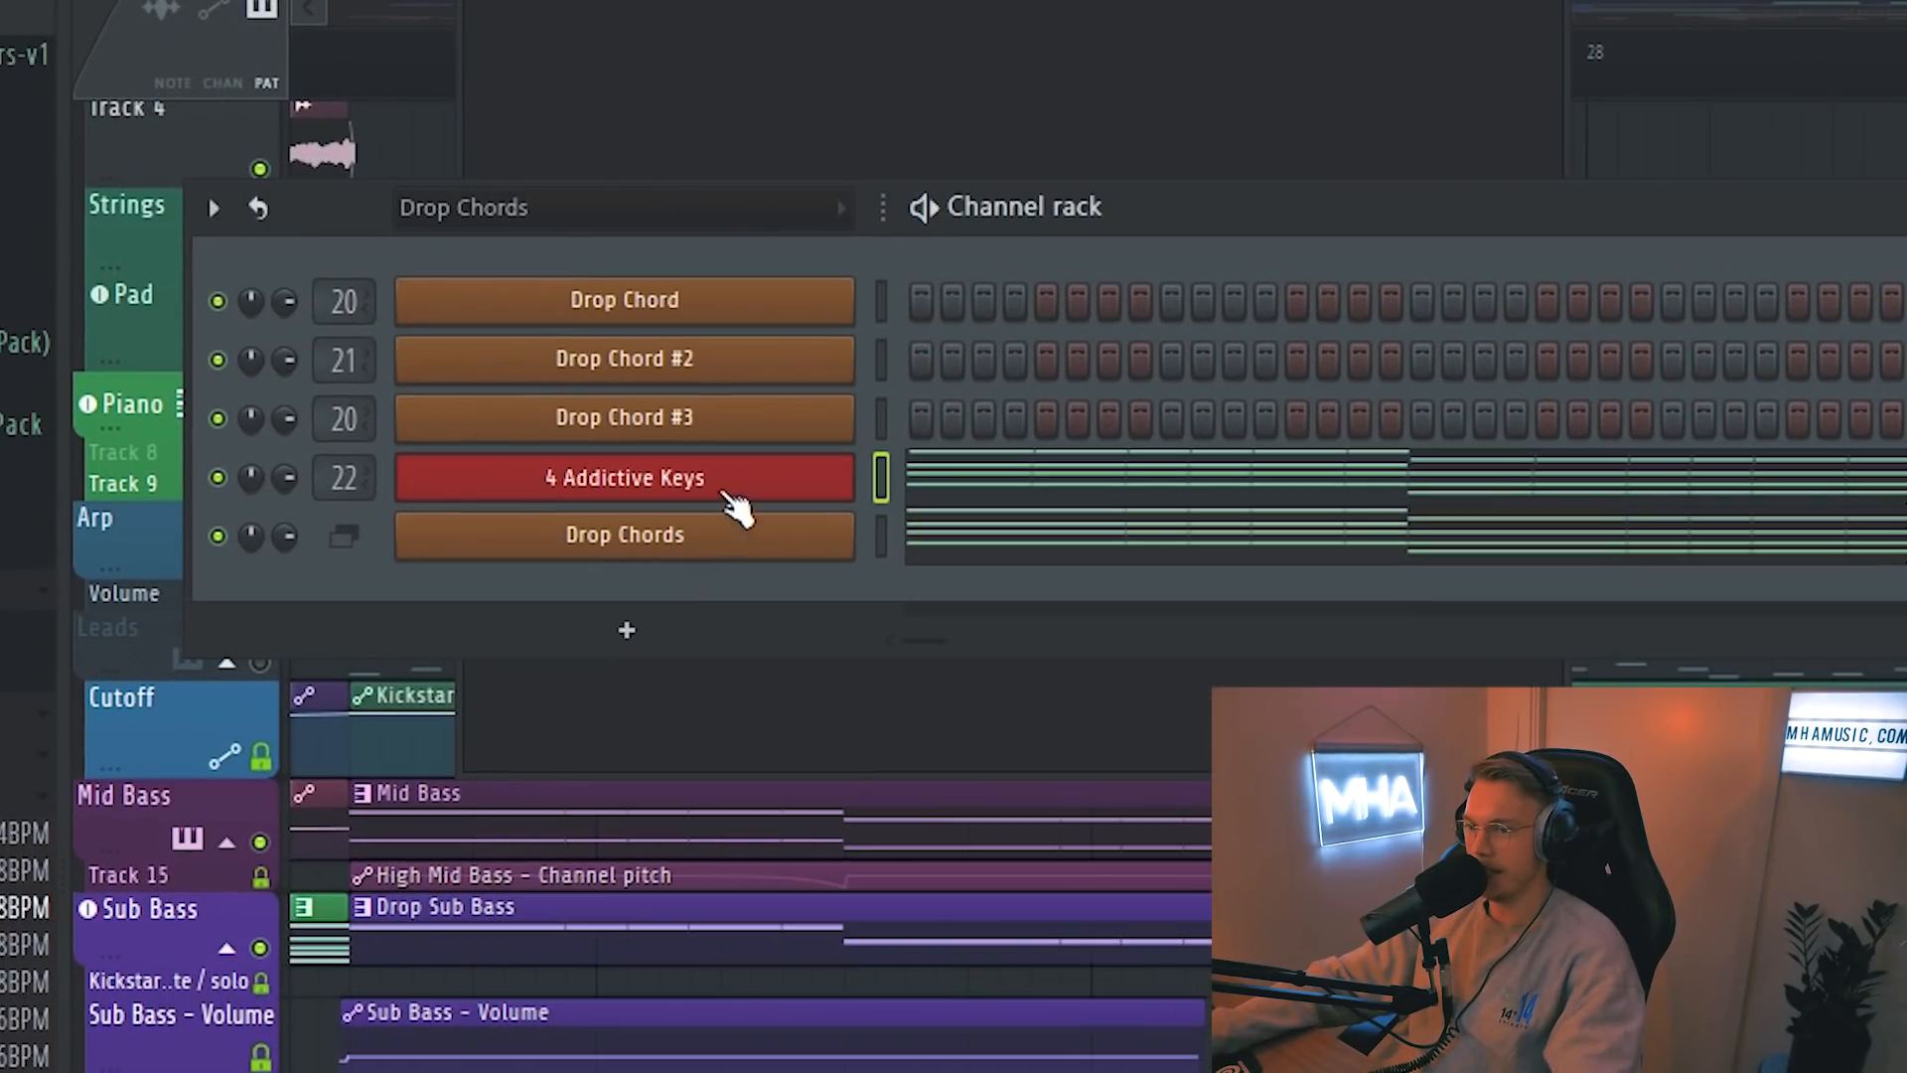
{"action": "right_click", "coordinate": [601, 370]}
{"action": "mouse_move", "coordinate": [1047, 777]}
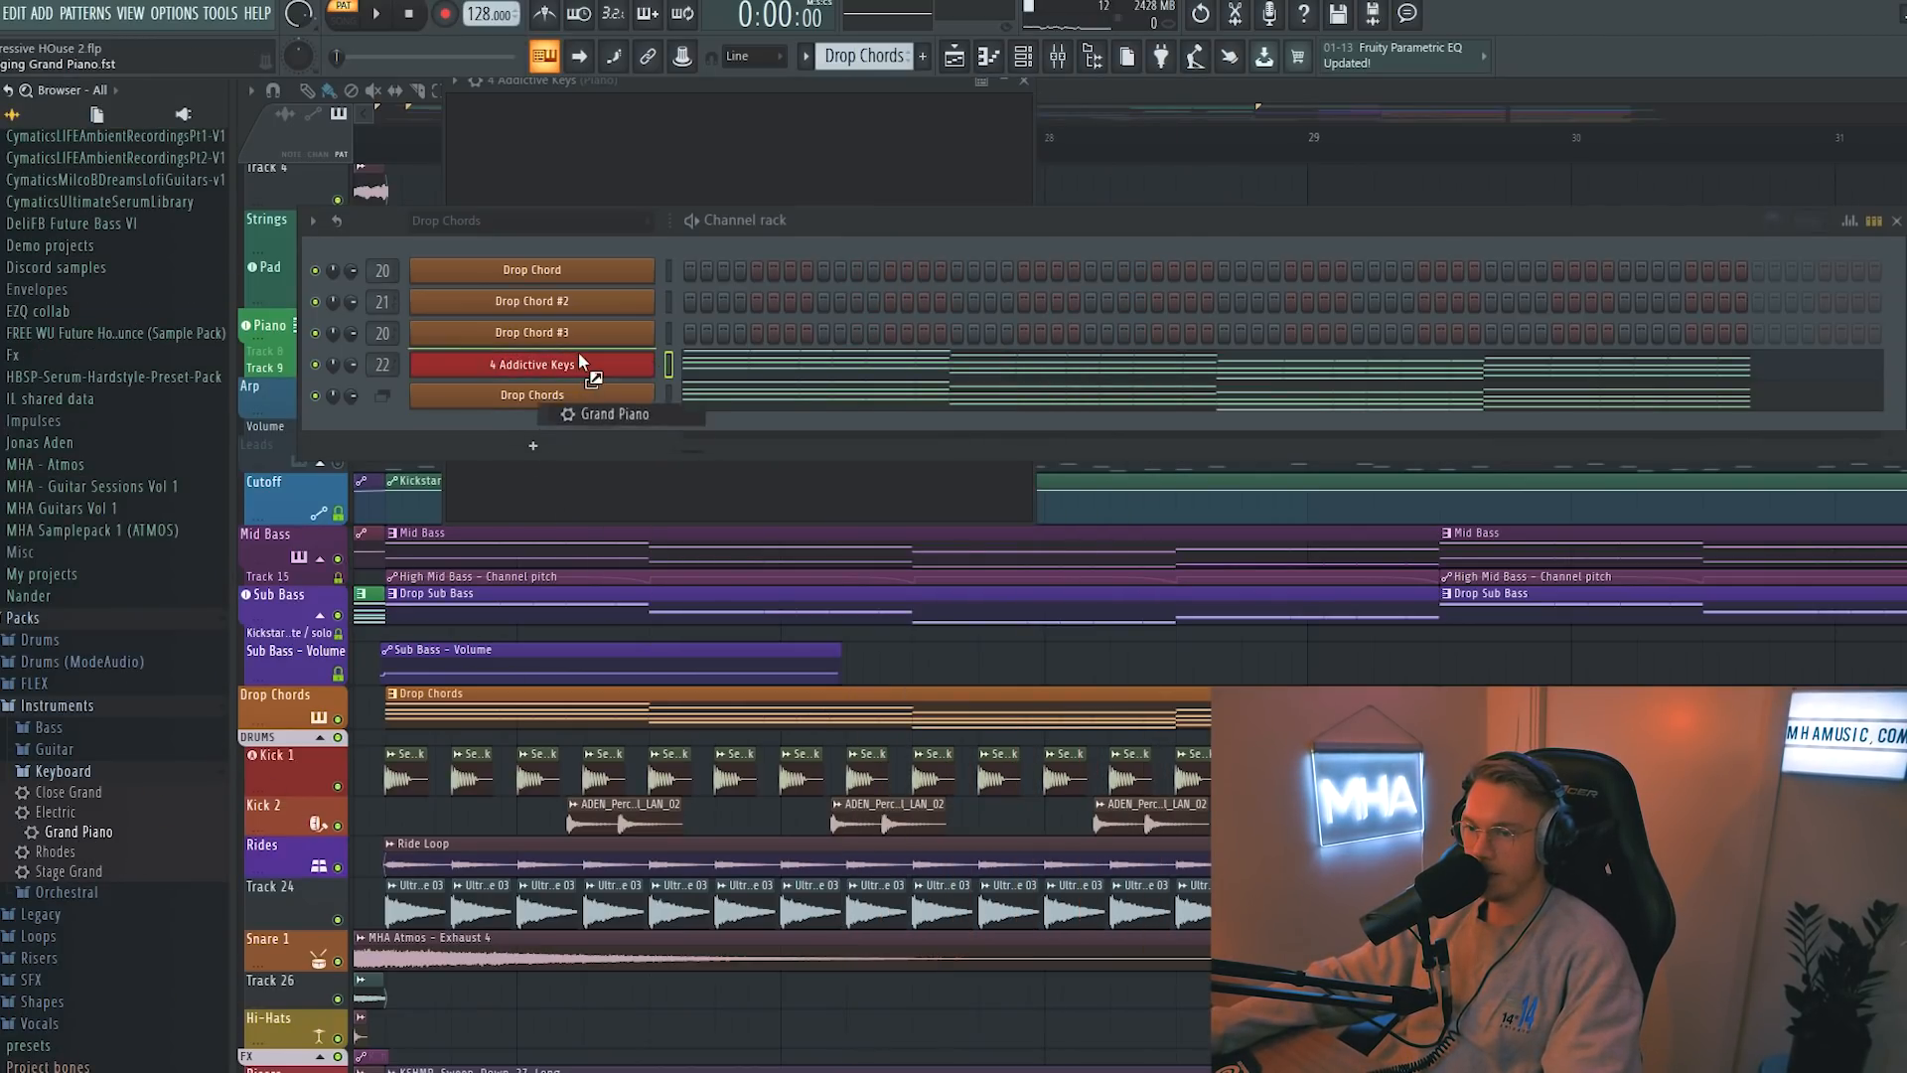
{"action": "left_click_drag", "start_coordinate": [578, 360], "coordinate": [580, 358]}
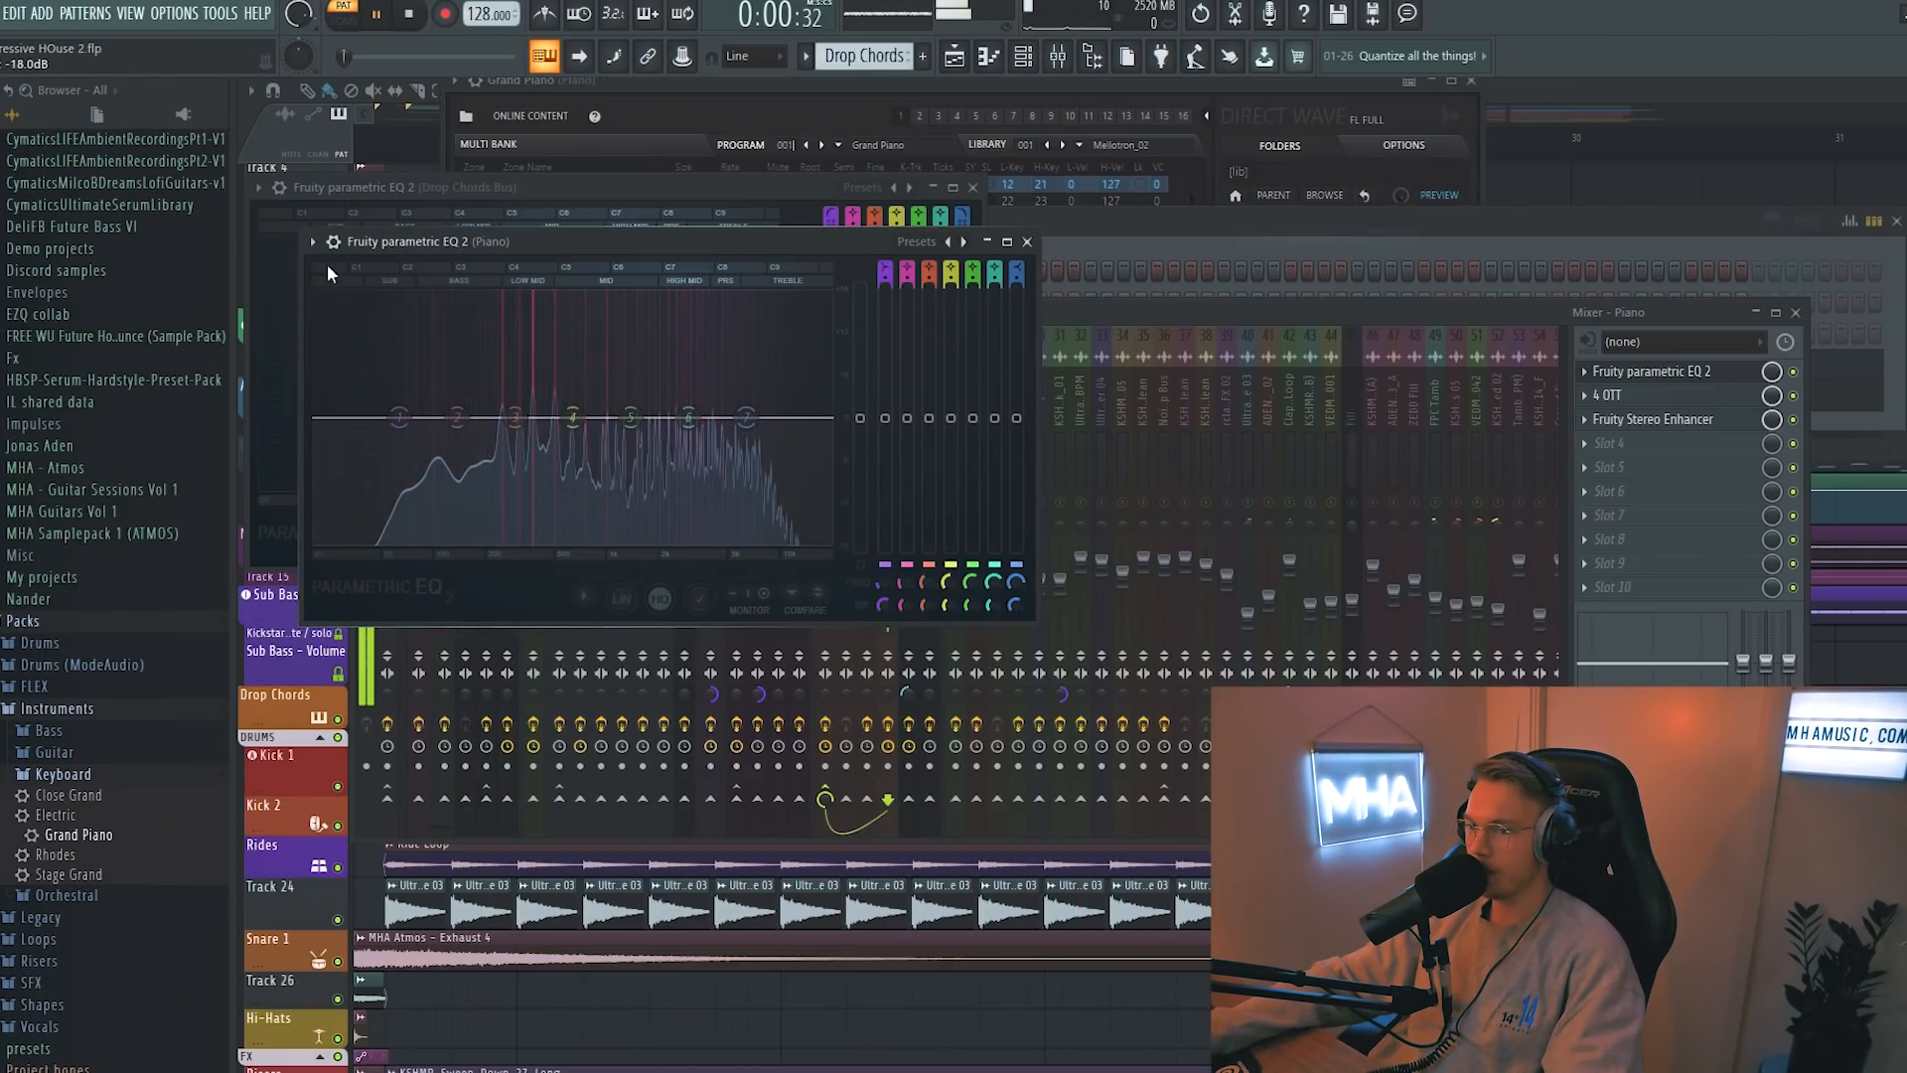
- Load the 40Hz + 18kHz cut preset in the Piano track's Fruity Parametric EQ 2, raise its low cut, and inspect the chord effects
{"action": "left_click", "coordinate": [312, 241]}
{"action": "mouse_move", "coordinate": [437, 323]}
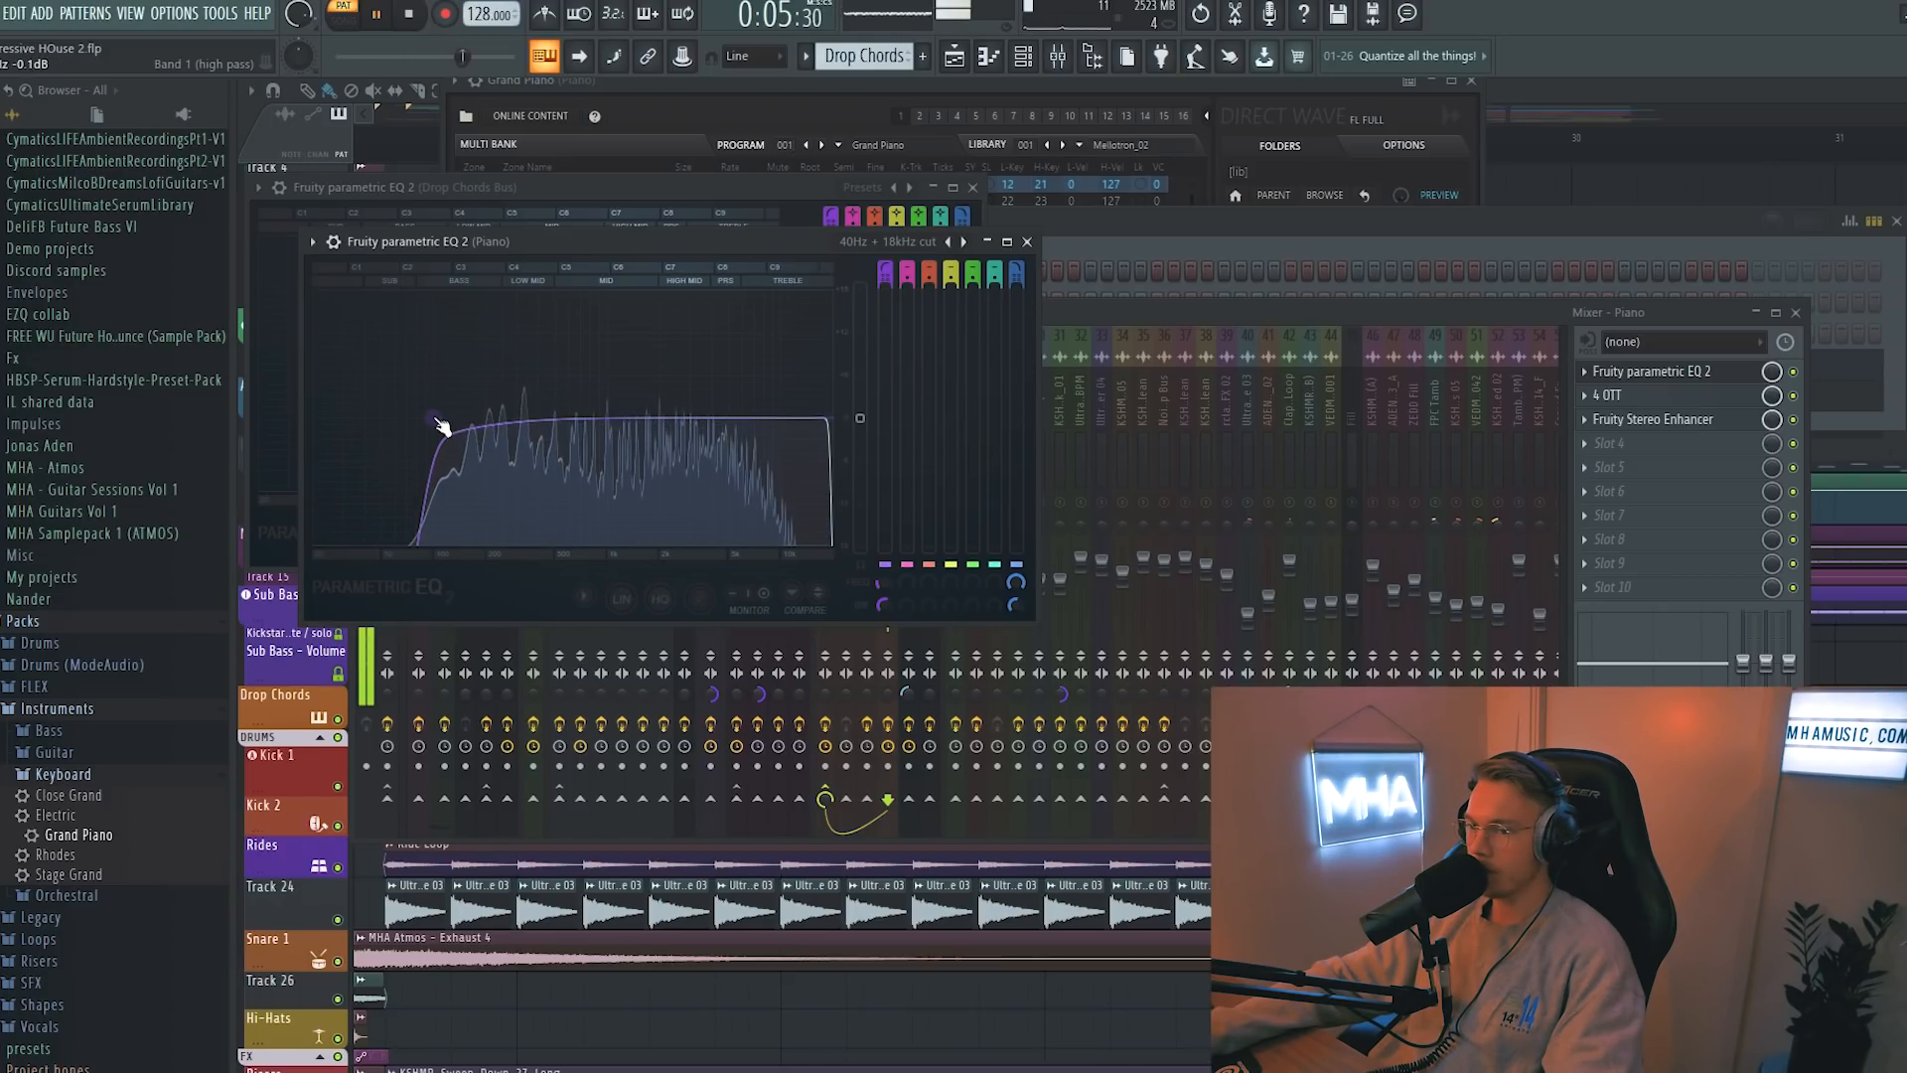
{"action": "left_click", "coordinate": [1649, 394]}
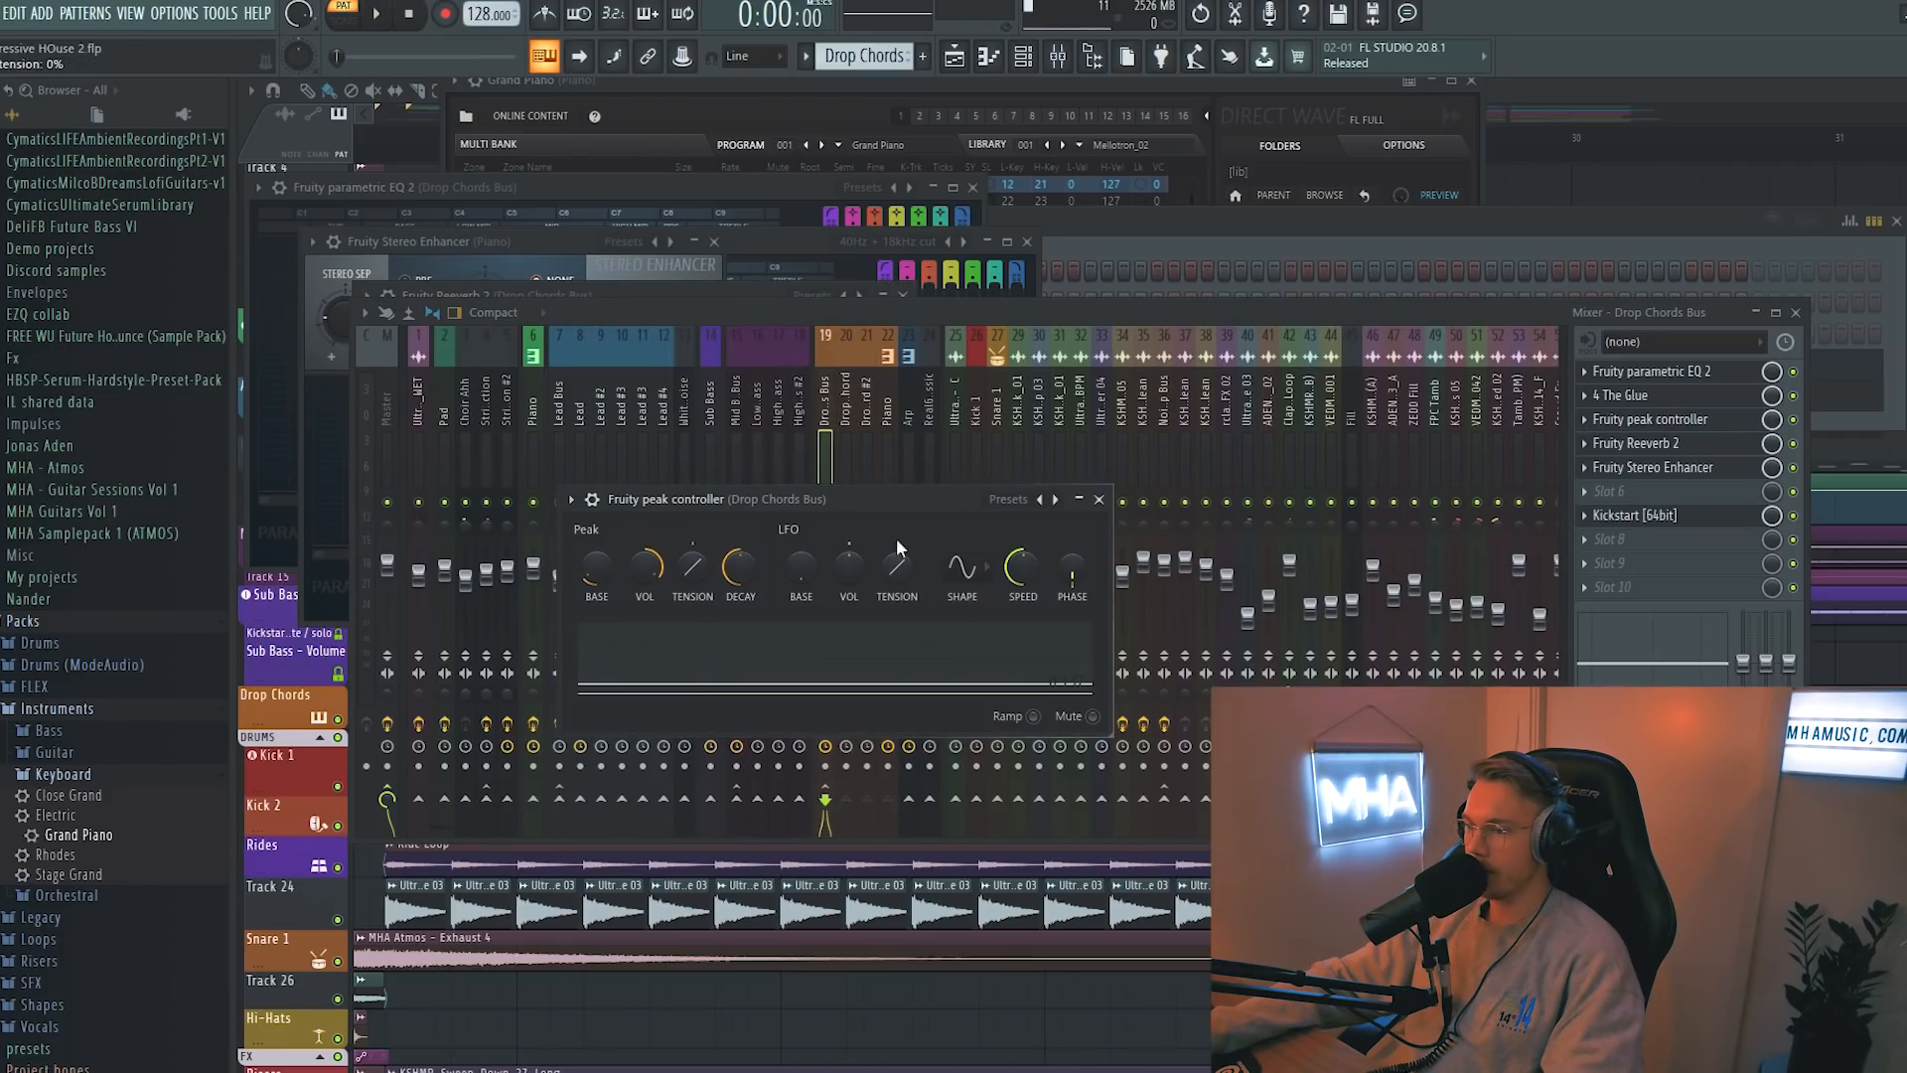
{"action": "left_click_drag", "start_coordinate": [902, 499], "coordinate": [921, 437]}
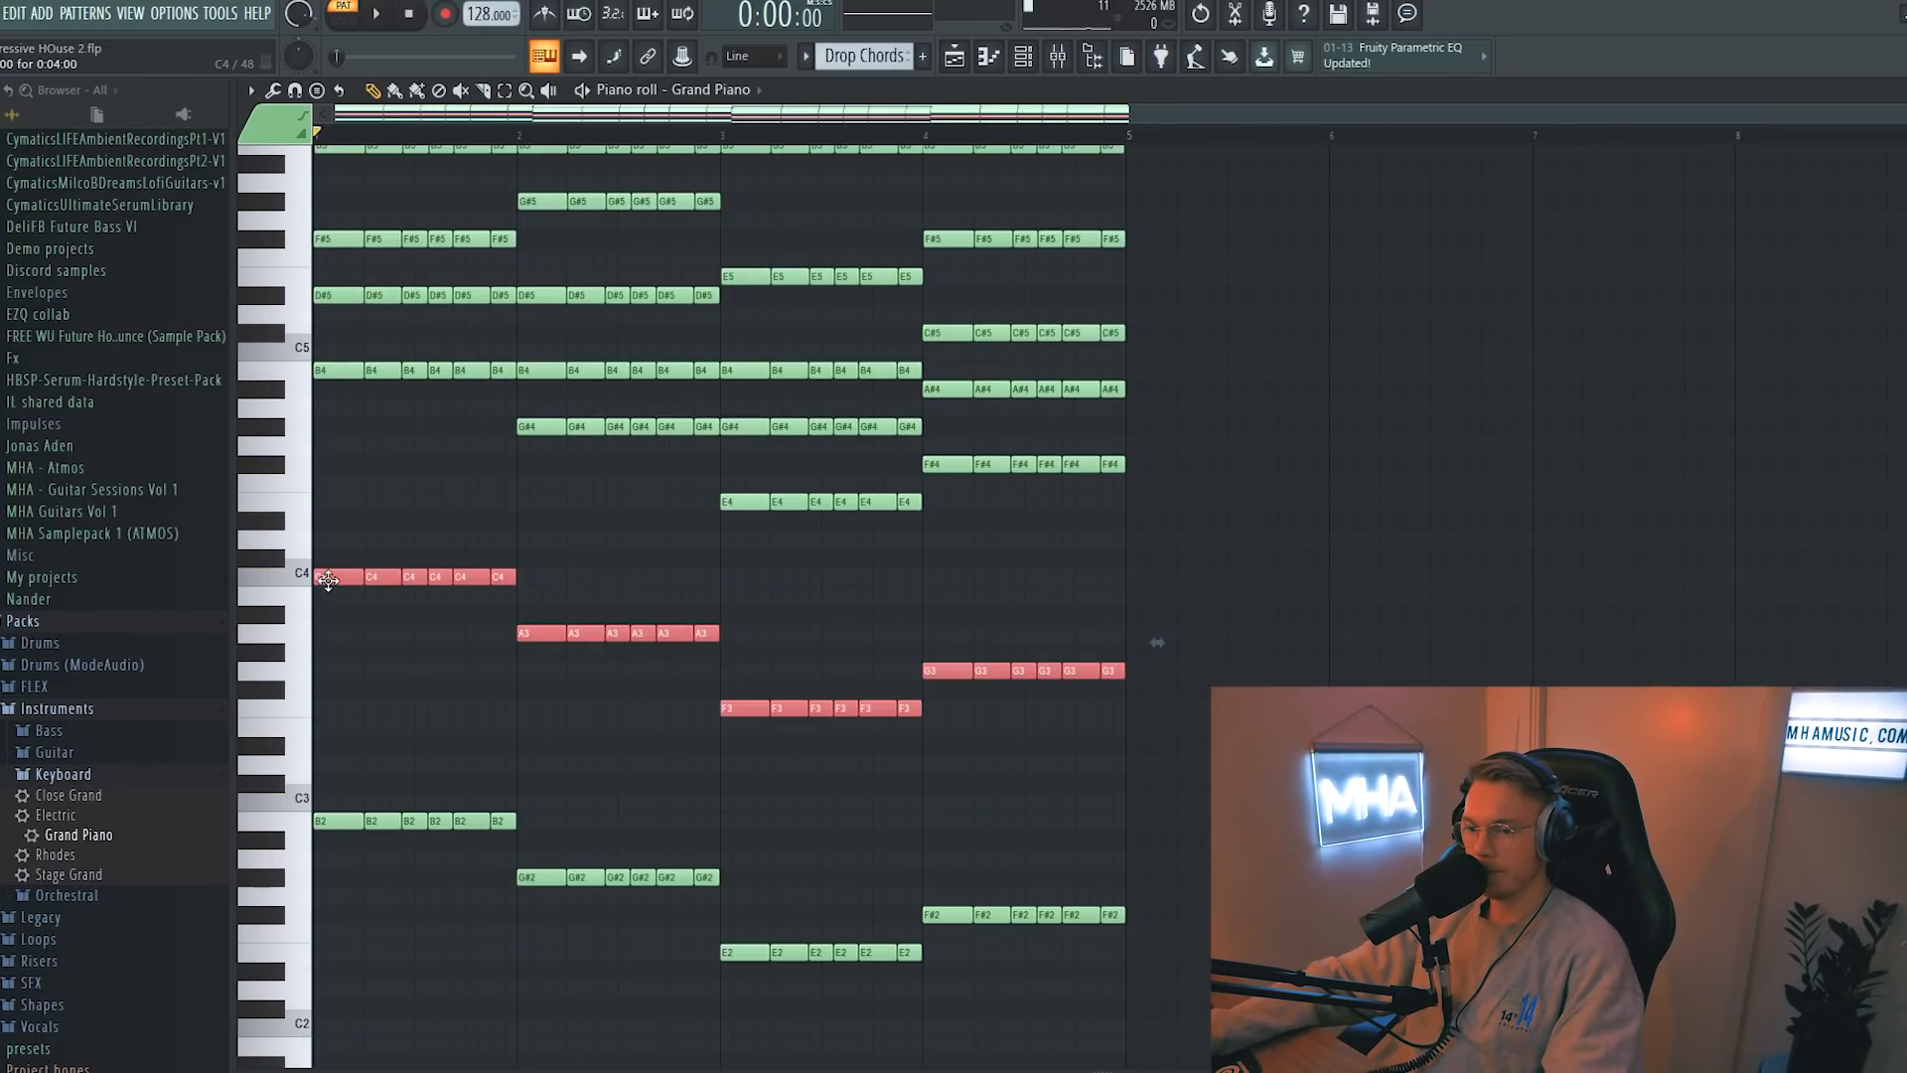
- Place the duplicated Grand Piano bass notes on B3, G#3, E3 and F#3, an octave above the originals, and play the pattern
{"action": "left_click_drag", "start_coordinate": [328, 580], "coordinate": [329, 598]}
{"action": "left_click", "coordinate": [353, 554], "text": "ctrl"}
{"action": "key", "text": "space"}
{"action": "scroll", "coordinate": [613, 596], "scroll_direction": "up", "scroll_amount": 1}
{"action": "scroll", "coordinate": [633, 620], "scroll_direction": "up", "scroll_amount": 1}
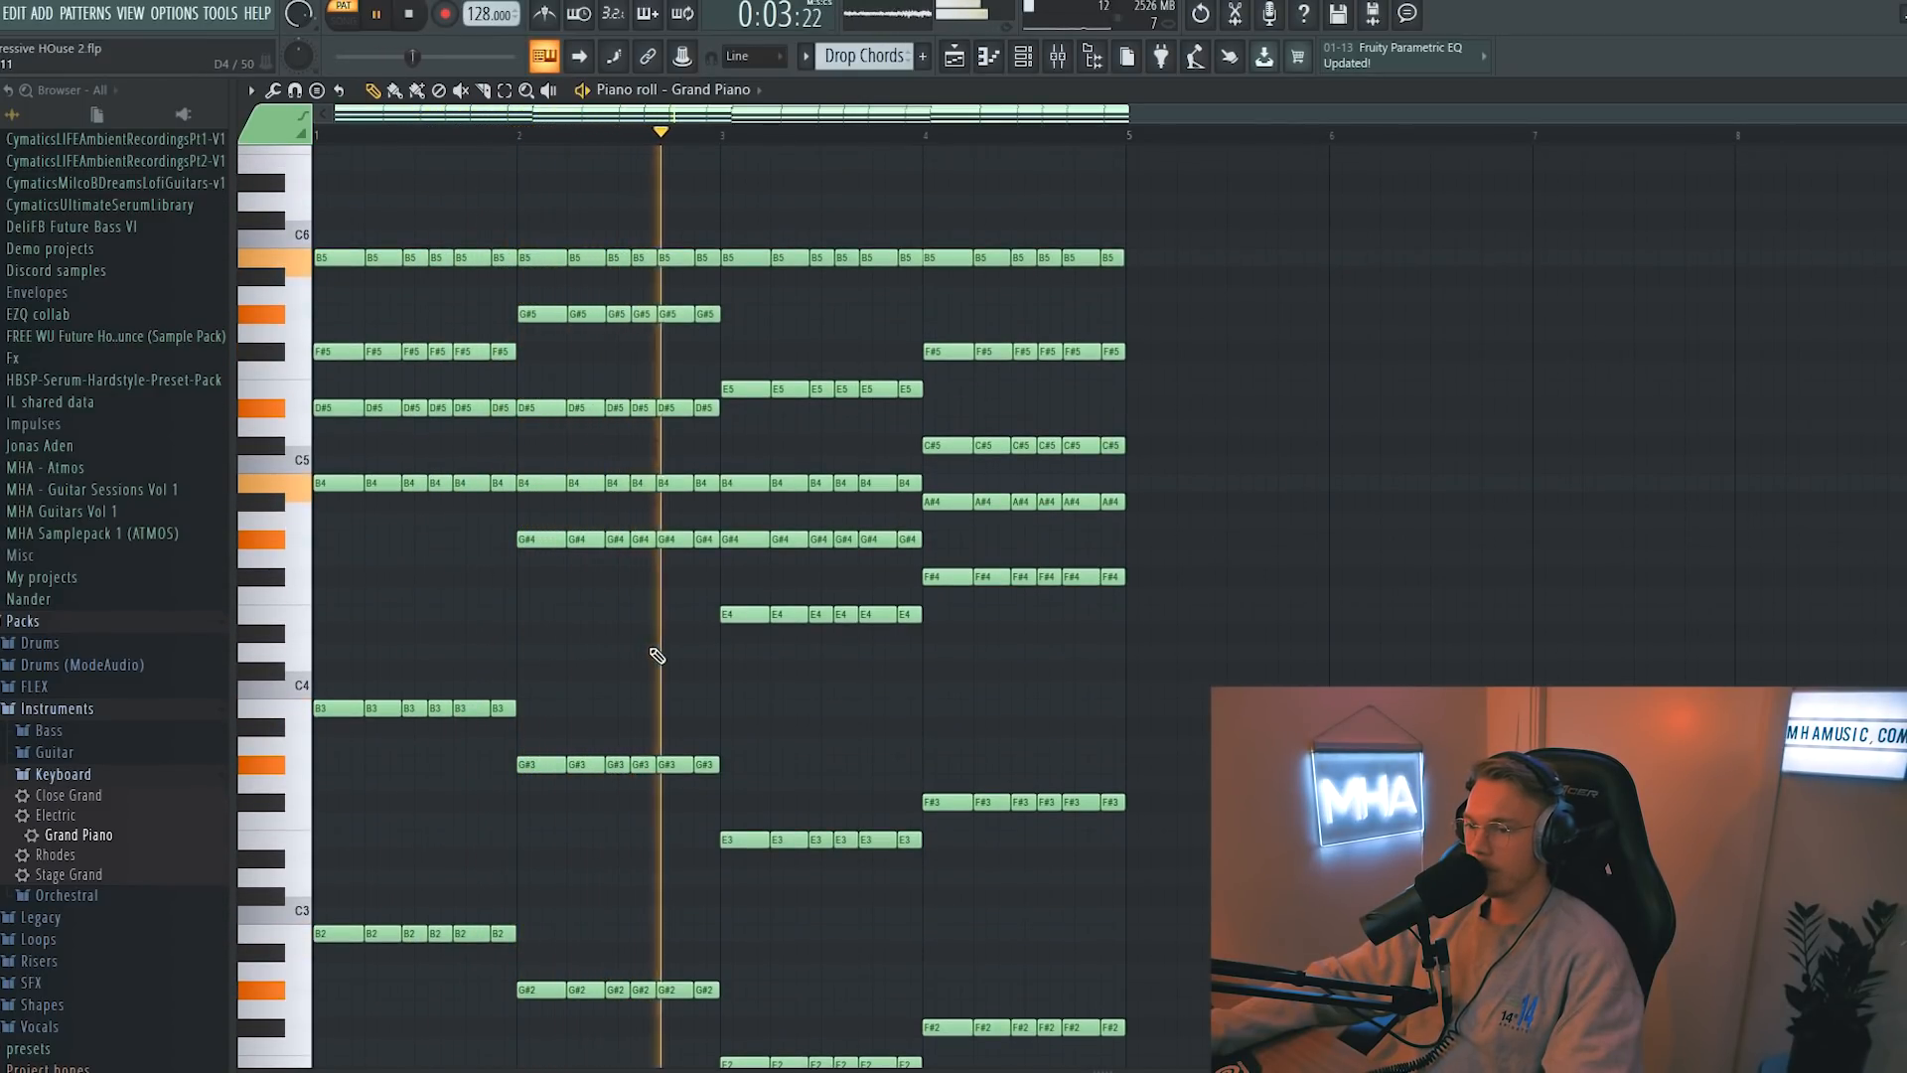
- Select all the Grand Piano notes and copy them into the Drop Chords layer channel
{"action": "key", "text": "ctrl+a"}
{"action": "scroll", "coordinate": [607, 1036], "scroll_direction": "down", "scroll_amount": 1}
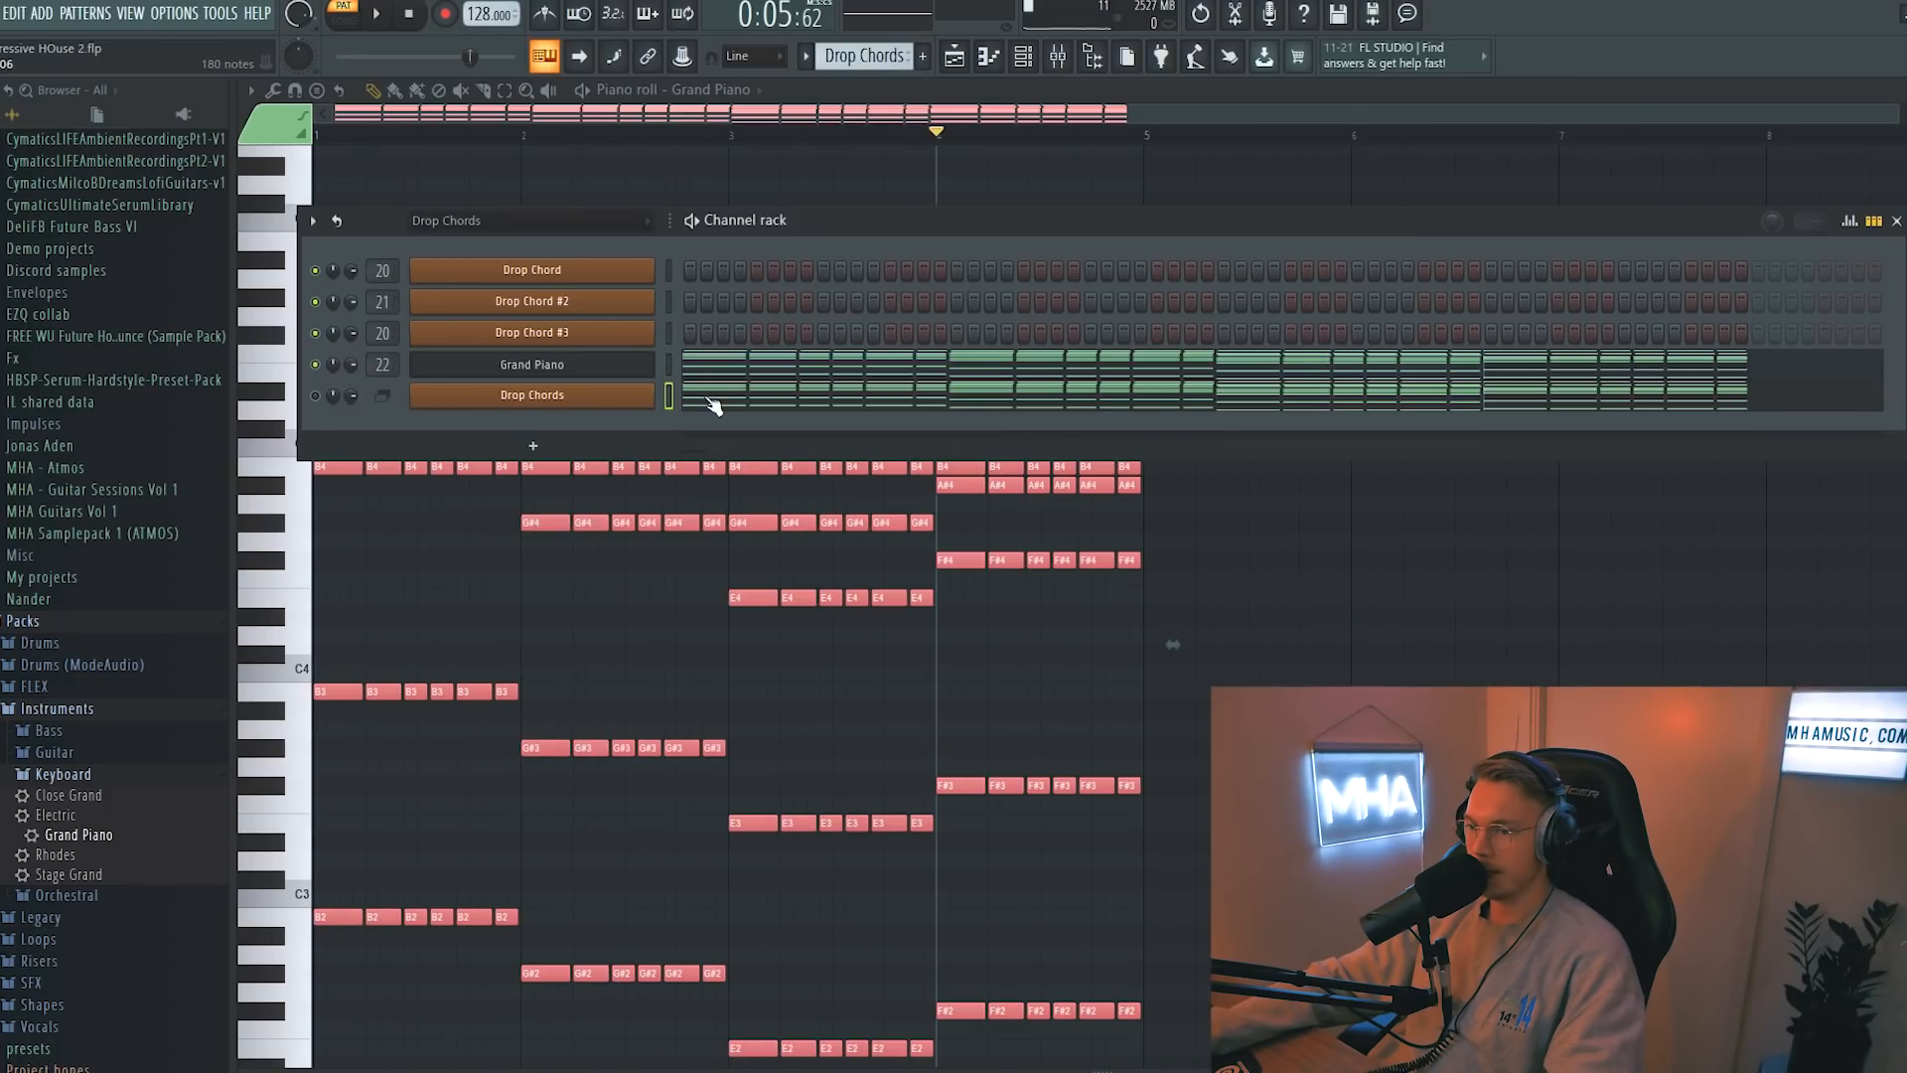
{"action": "left_click", "coordinate": [696, 393]}
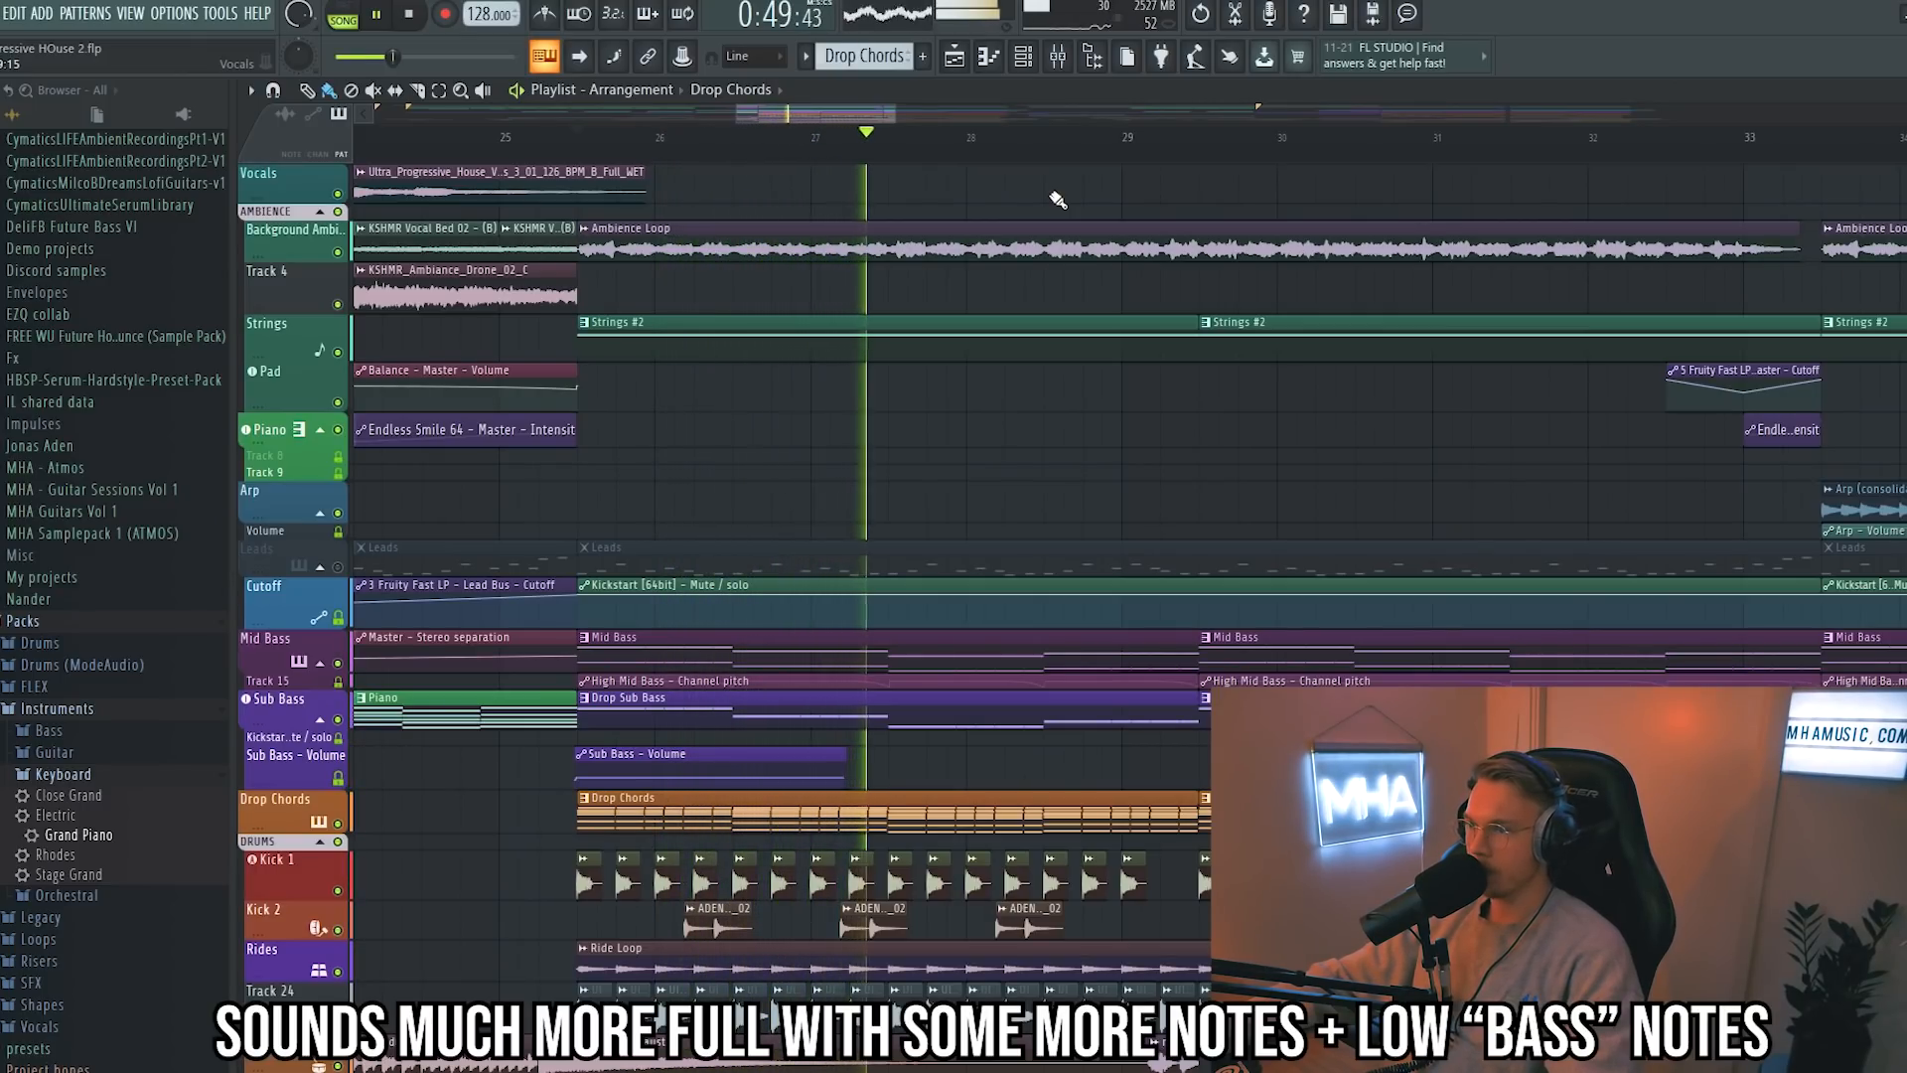
- Add a Serum instrument to the Drop Chords group in the channel rack
{"action": "left_click_drag", "start_coordinate": [876, 114], "coordinate": [805, 114]}
{"action": "double_click", "coordinate": [1013, 813]}
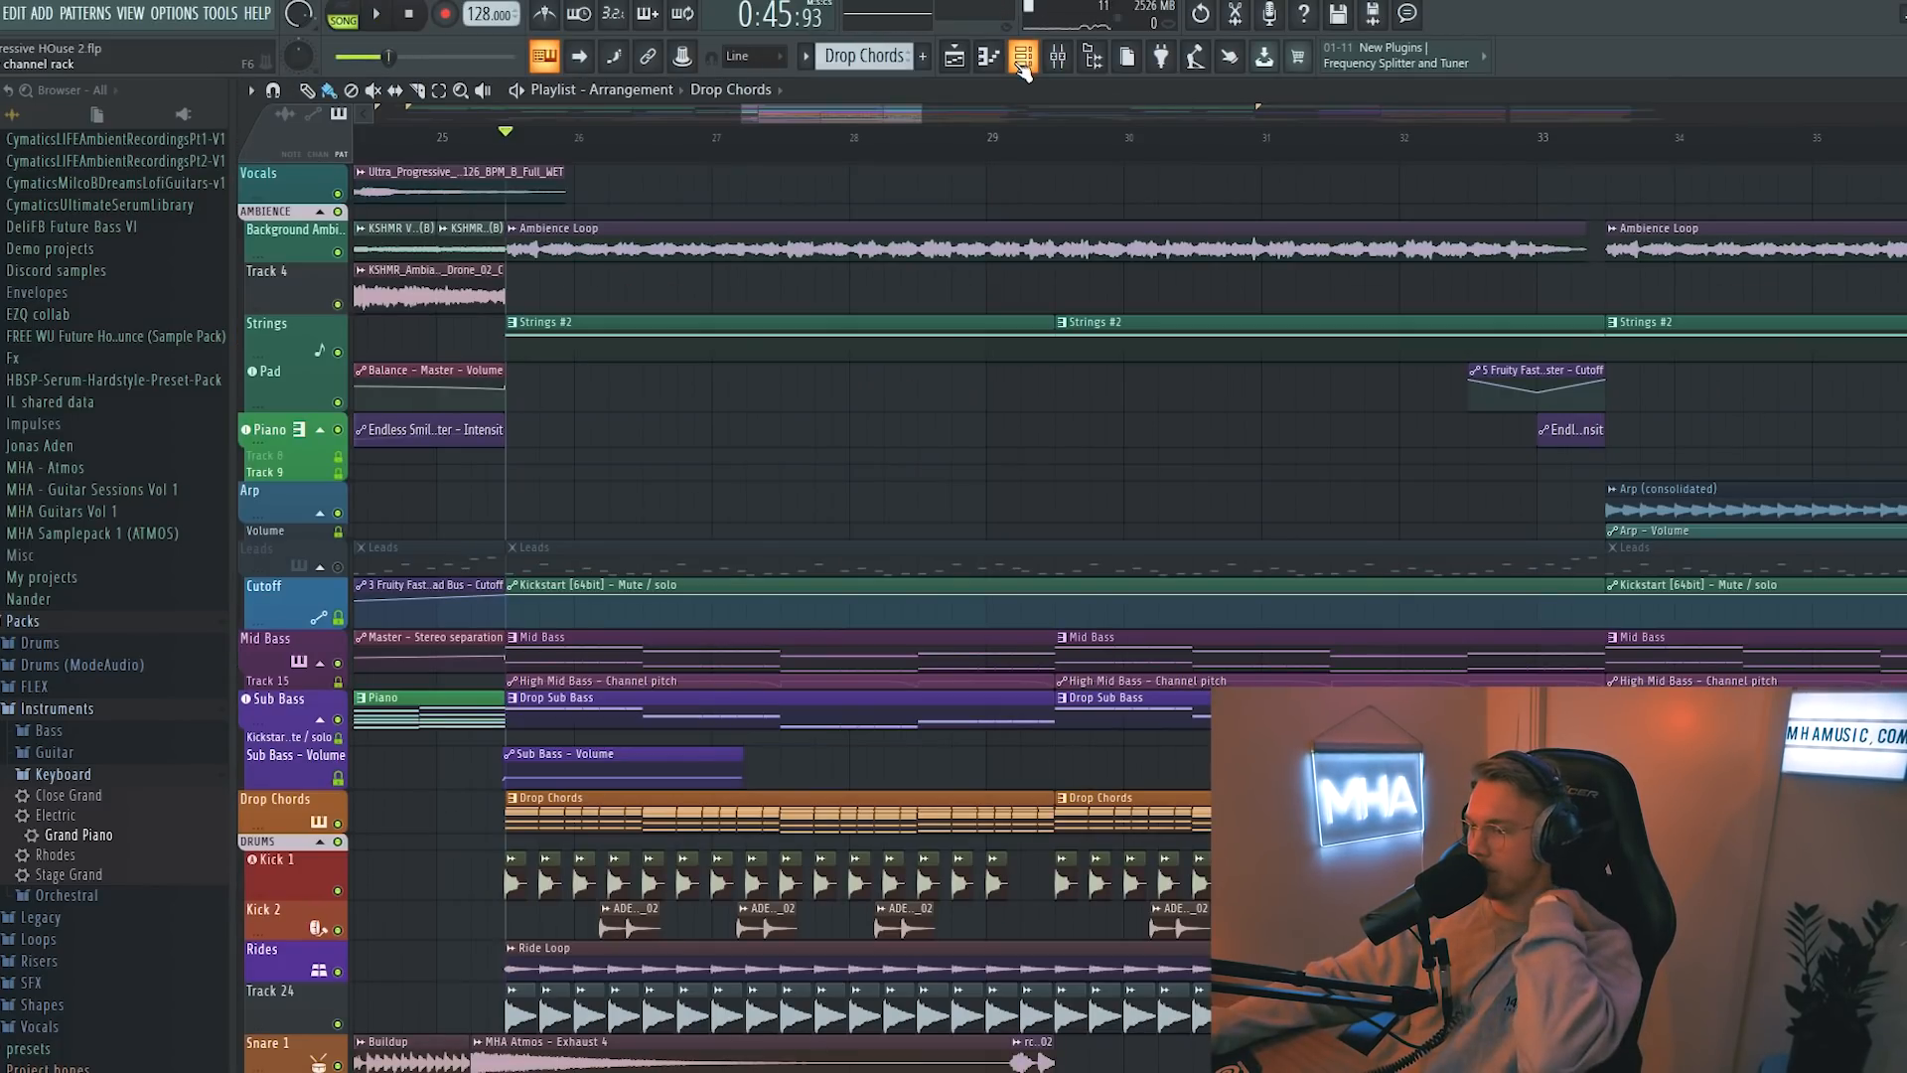
{"action": "left_click", "coordinate": [1023, 68]}
{"action": "left_click", "coordinate": [533, 444]}
{"action": "left_click", "coordinate": [641, 756]}
- Load the MHA_Chords 01 Ambient preset from MHA Serum Vol 1 in Serum #3 and open its FX page
{"action": "left_click", "coordinate": [947, 362]}
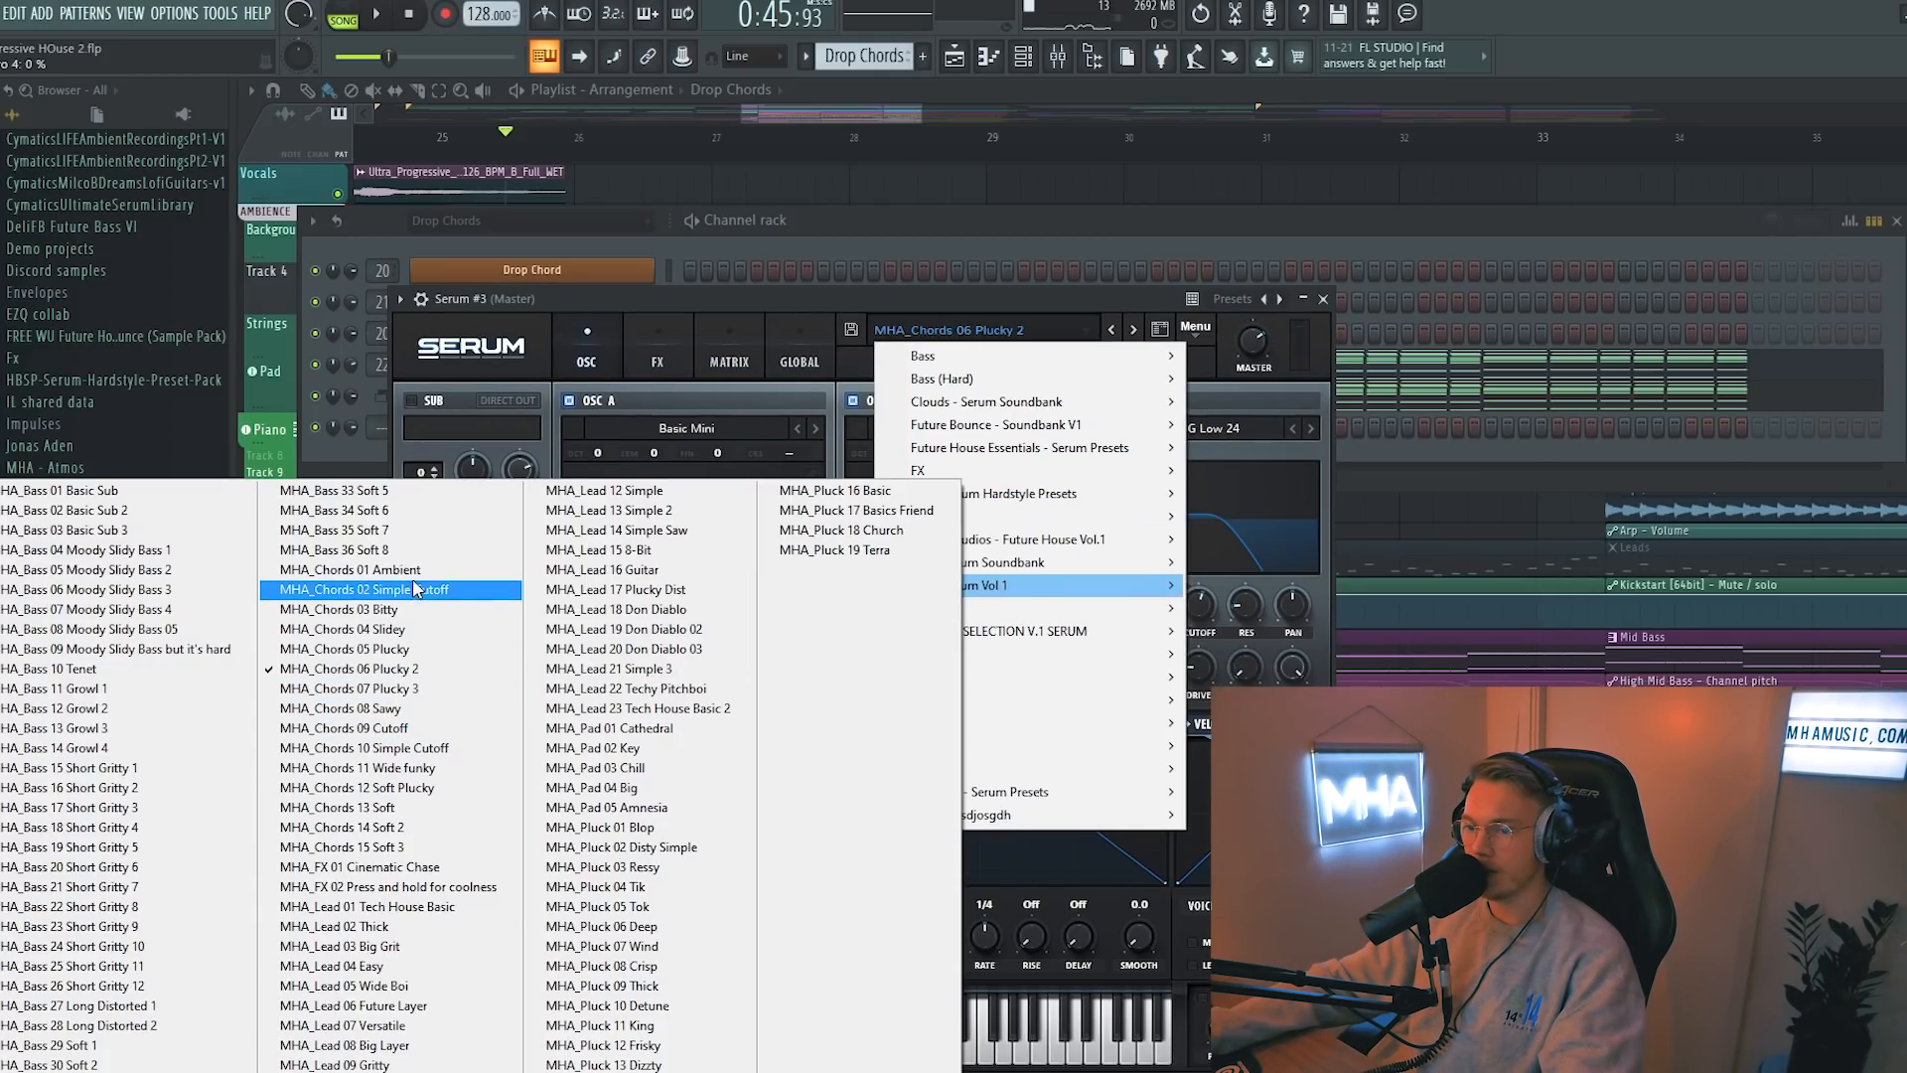
{"action": "left_click", "coordinate": [413, 571]}
{"action": "left_click_drag", "start_coordinate": [969, 295], "coordinate": [976, 283]}
{"action": "left_click", "coordinate": [657, 348]}
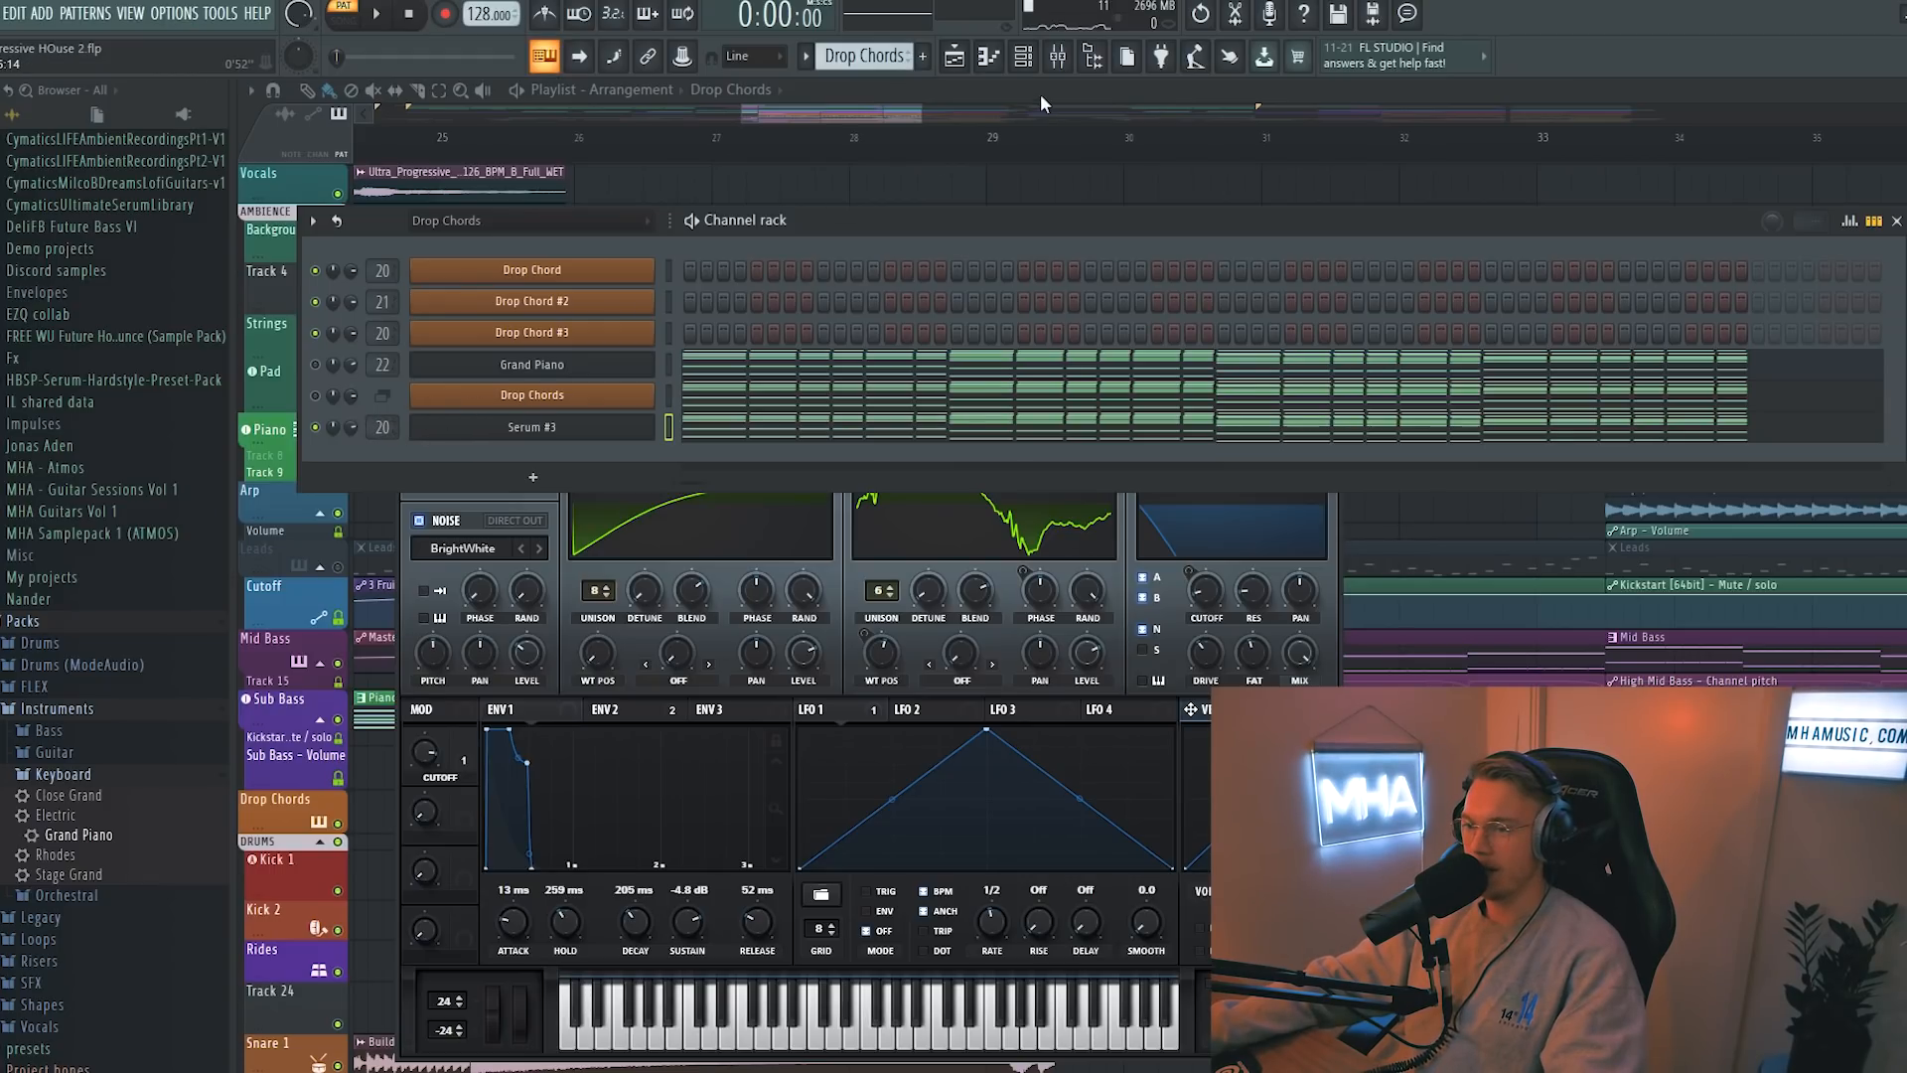
- Open the mixer, turn the Serum #3 channel's volume down to 0%, and play the drop
{"action": "key", "text": "F9"}
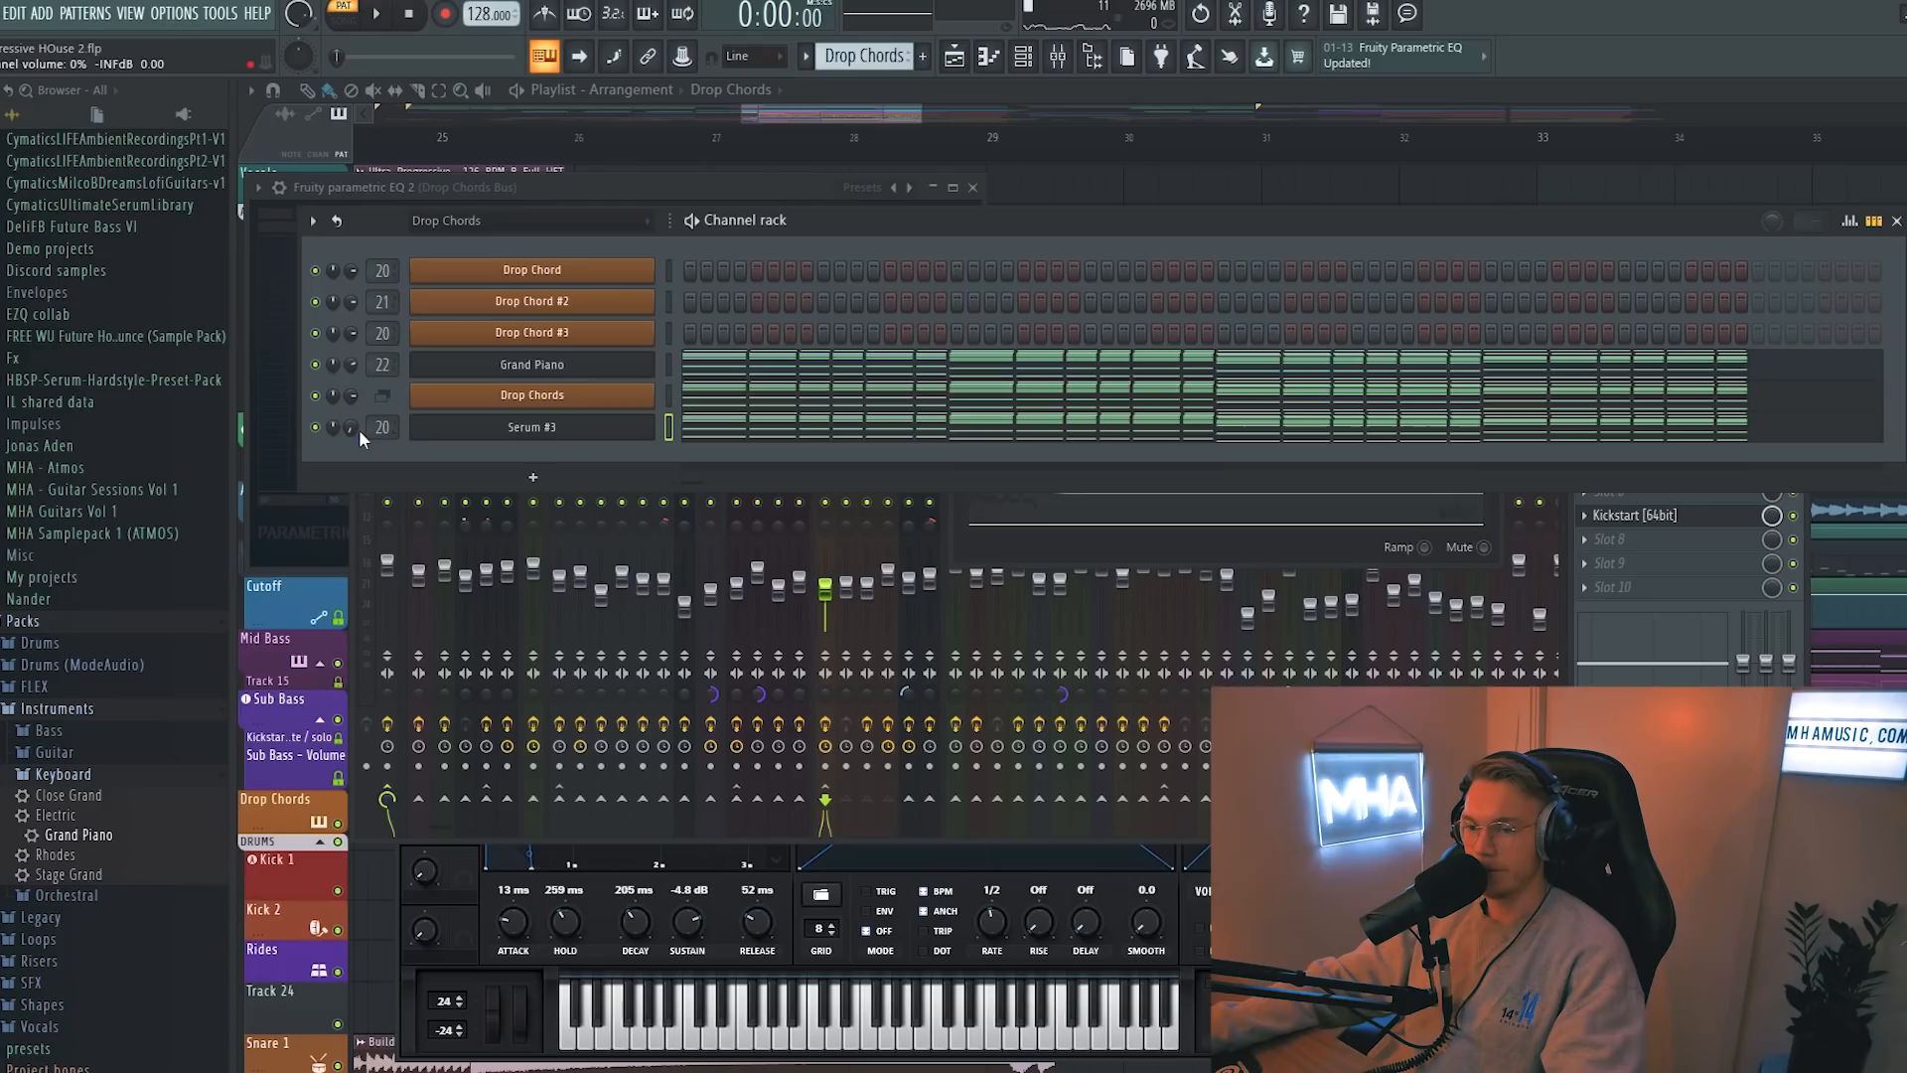
{"action": "key", "text": "space"}
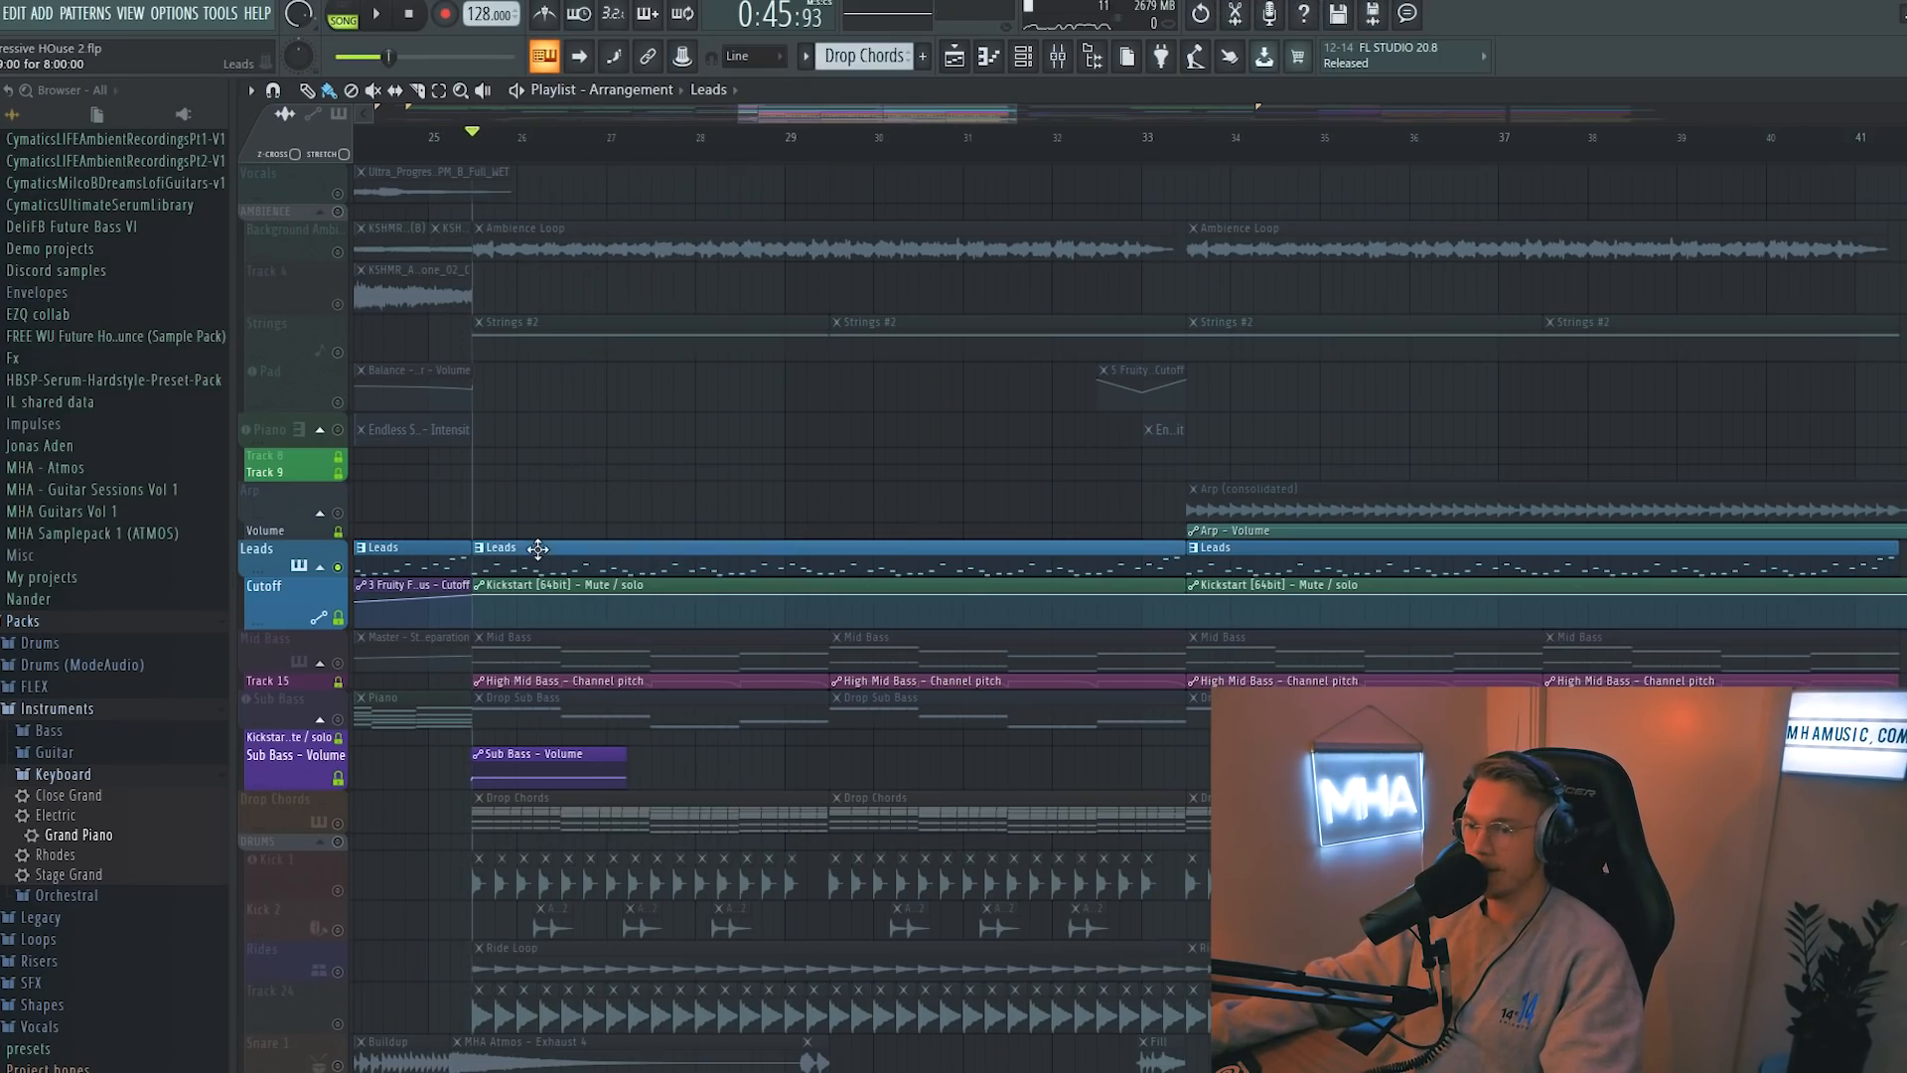
- Open the Leads pattern and replace its BBC Symphony Orchestra channel with FLEX, using the Essential Strings preset All Strings Staccato
{"action": "double_click", "coordinate": [538, 548]}
{"action": "scroll", "coordinate": [862, 313], "scroll_direction": "up", "scroll_amount": 5}
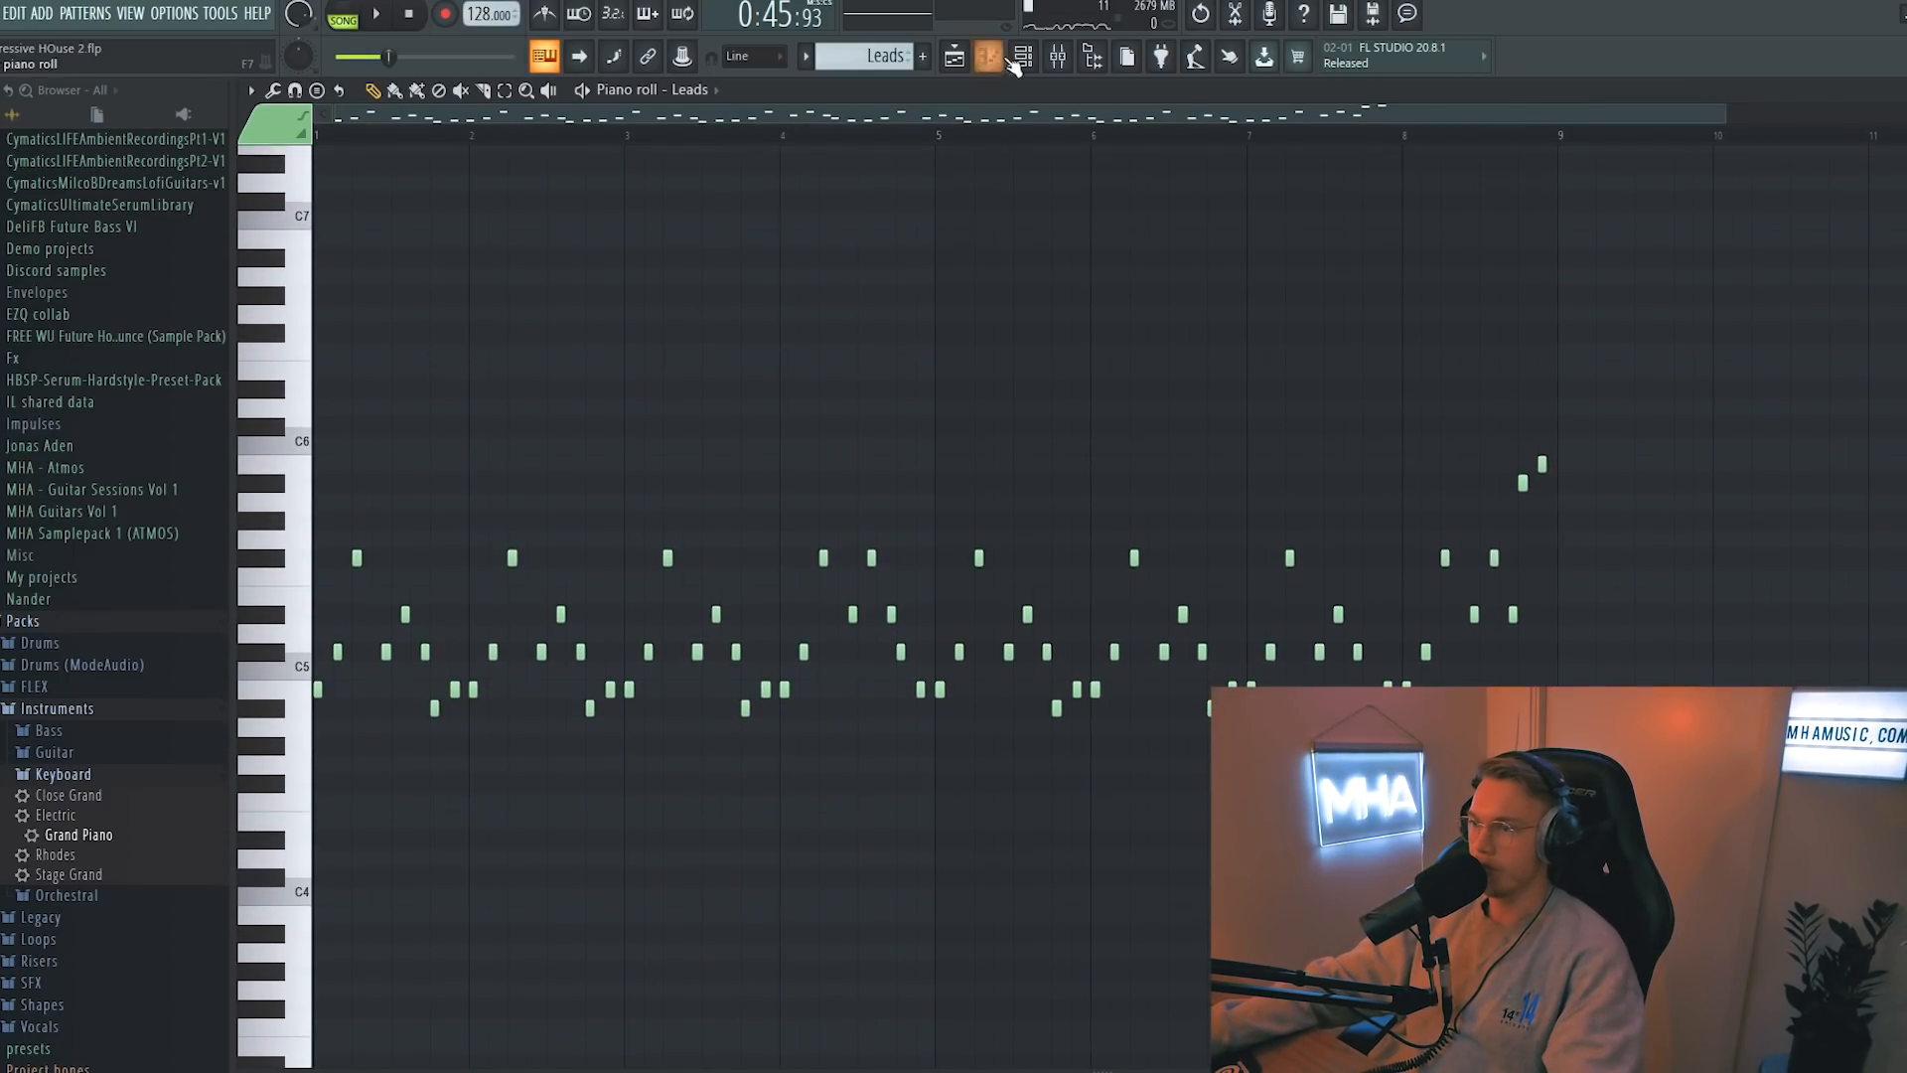
{"action": "left_click", "coordinate": [1005, 58]}
{"action": "right_click", "coordinate": [611, 402]}
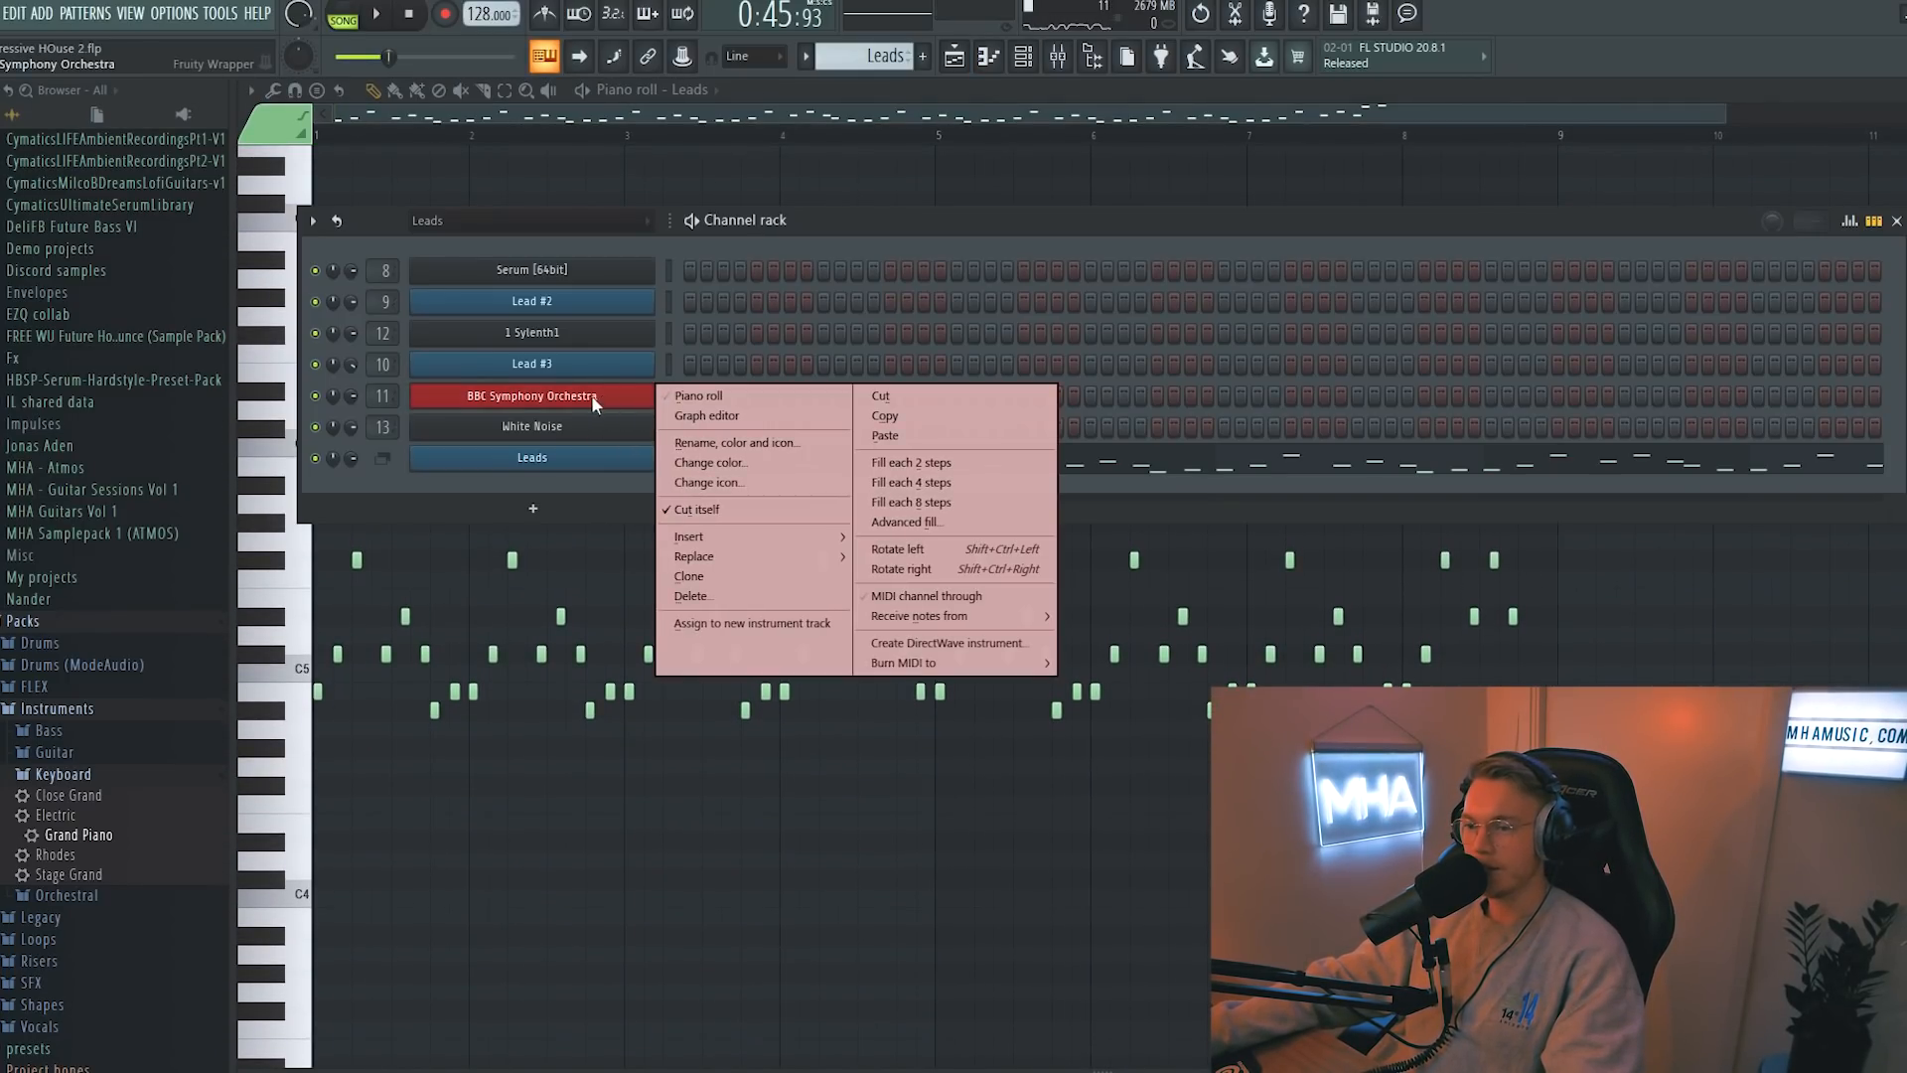
{"action": "left_click", "coordinate": [590, 397]}
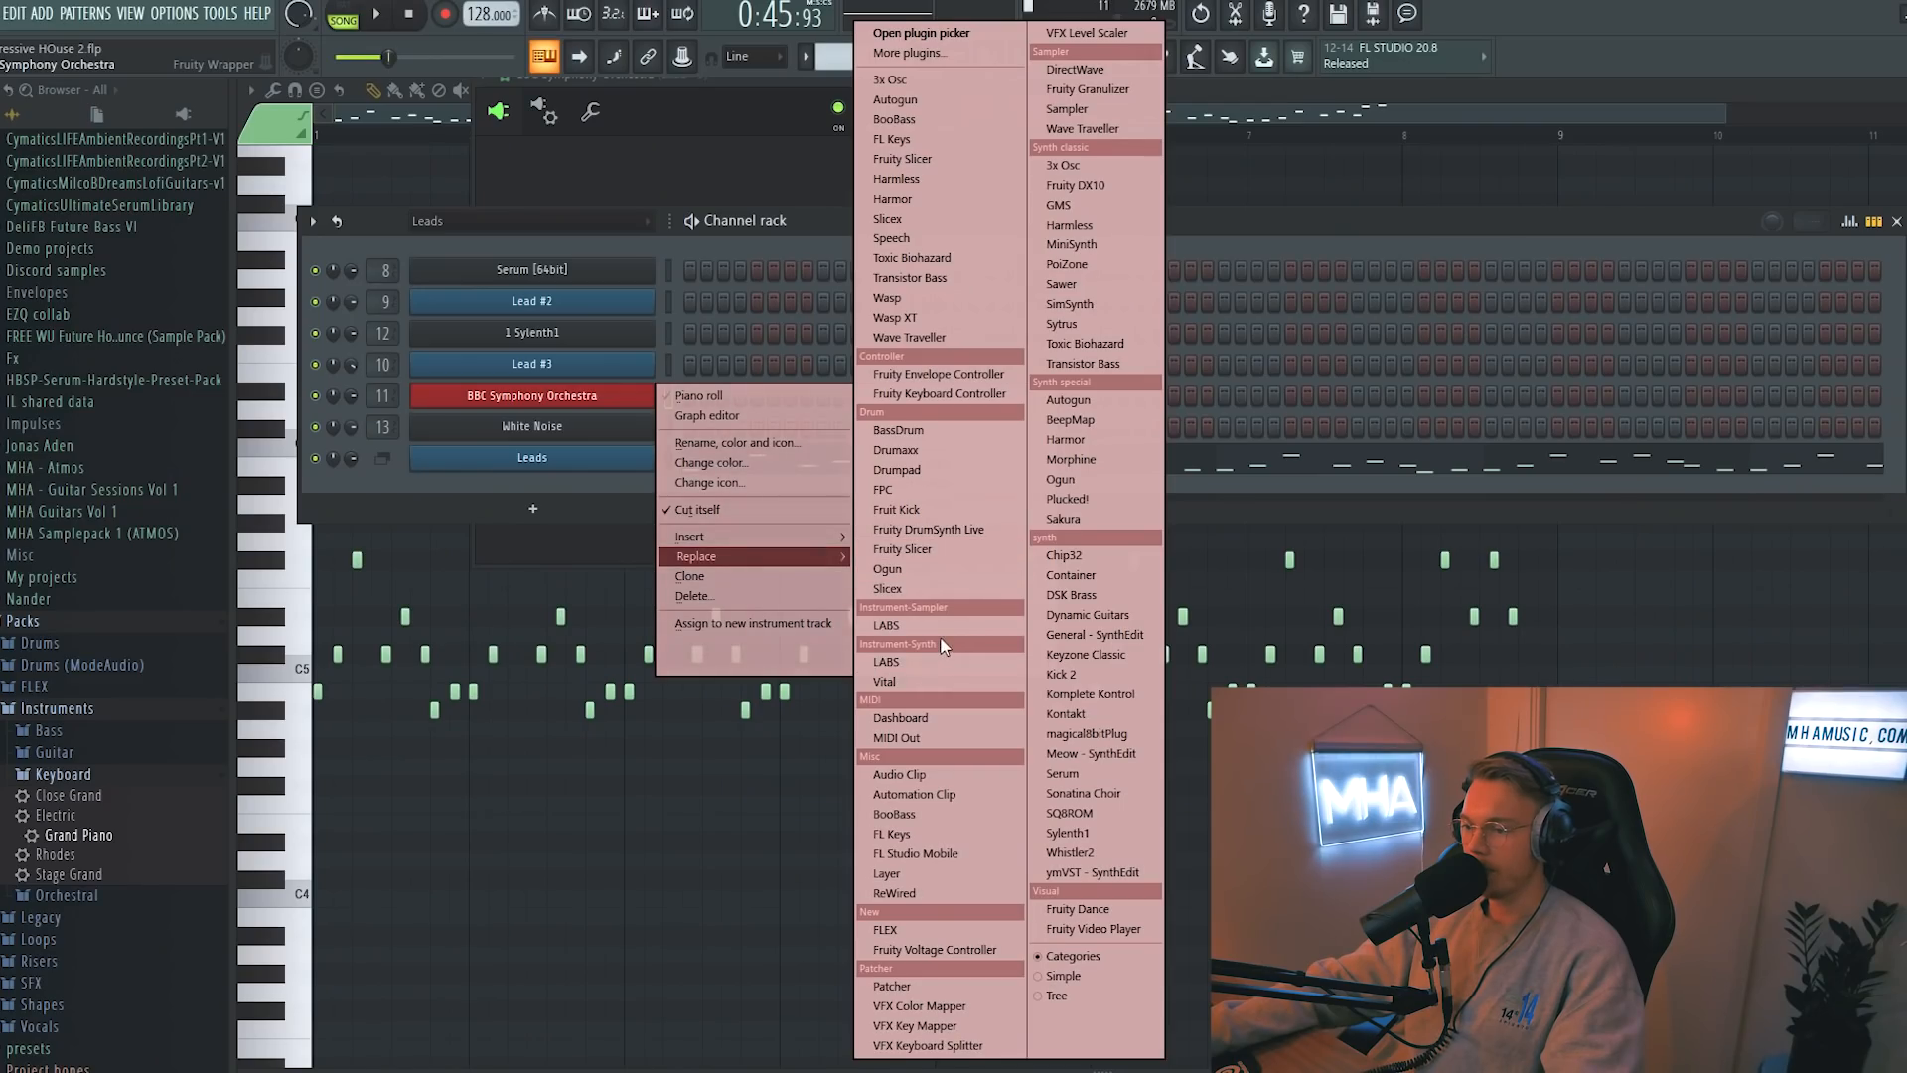
{"action": "left_click", "coordinate": [905, 928]}
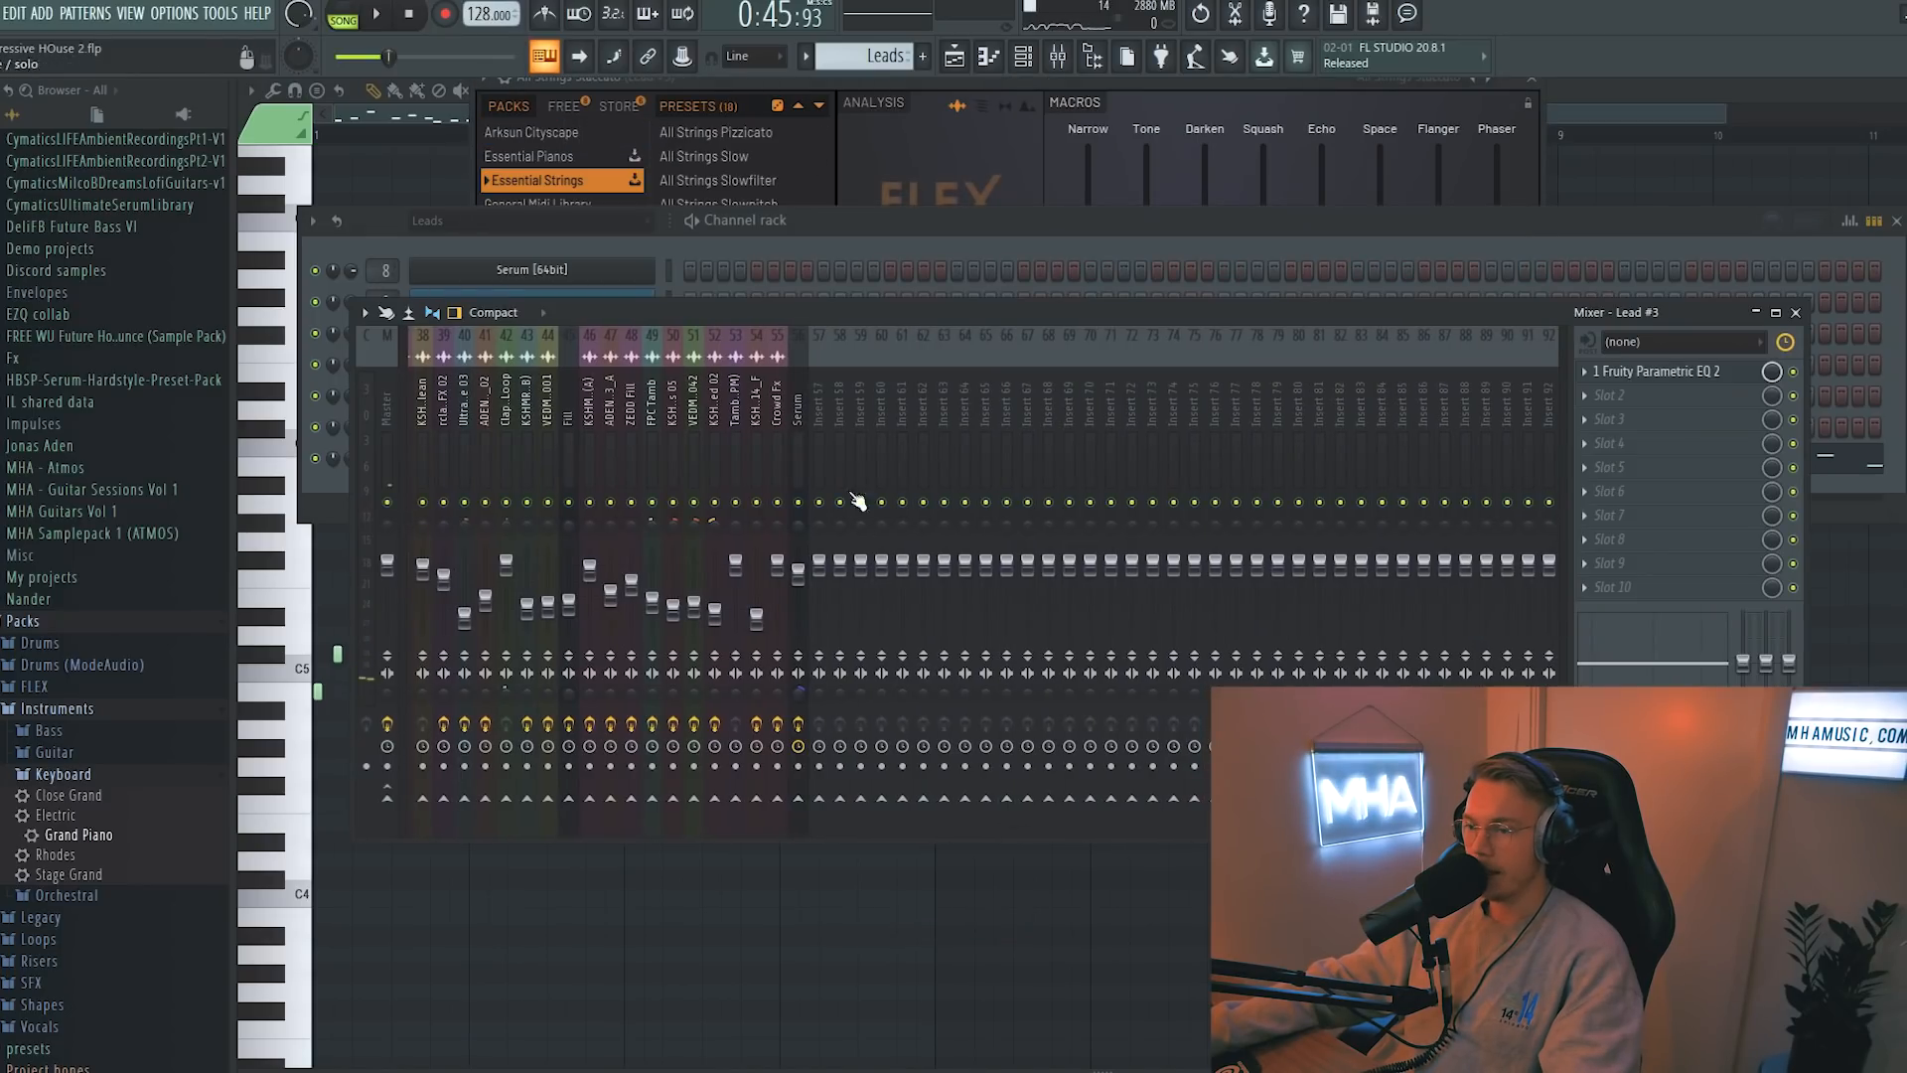
- Route the FLEX All Strings Staccato channel to the empty mixer track 57
{"action": "right_click", "coordinate": [818, 425]}
{"action": "mouse_move", "coordinate": [916, 541]}
{"action": "left_click", "coordinate": [1103, 544]}
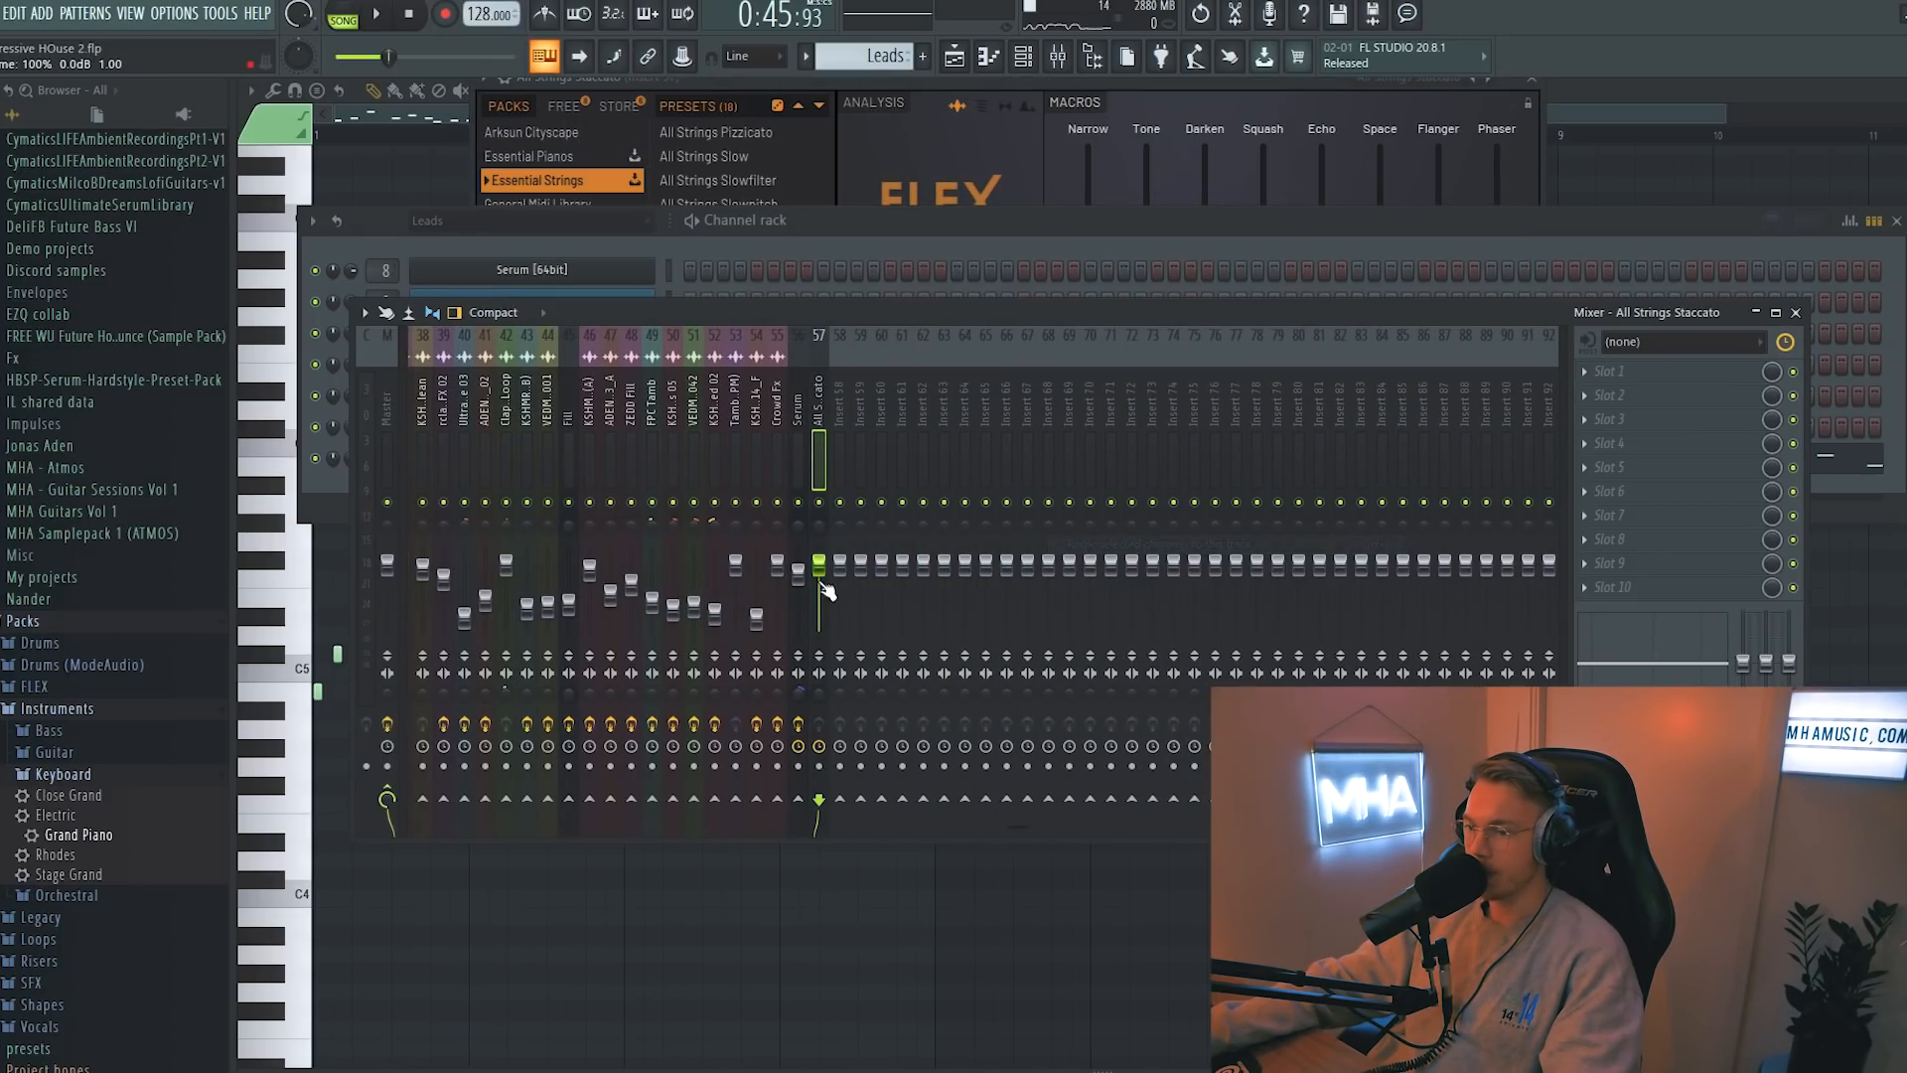
- Insert OTT in slot 1 and Soundgoodizer in slot 2 of the All Strings Staccato mixer track
{"action": "left_click", "coordinate": [1607, 327]}
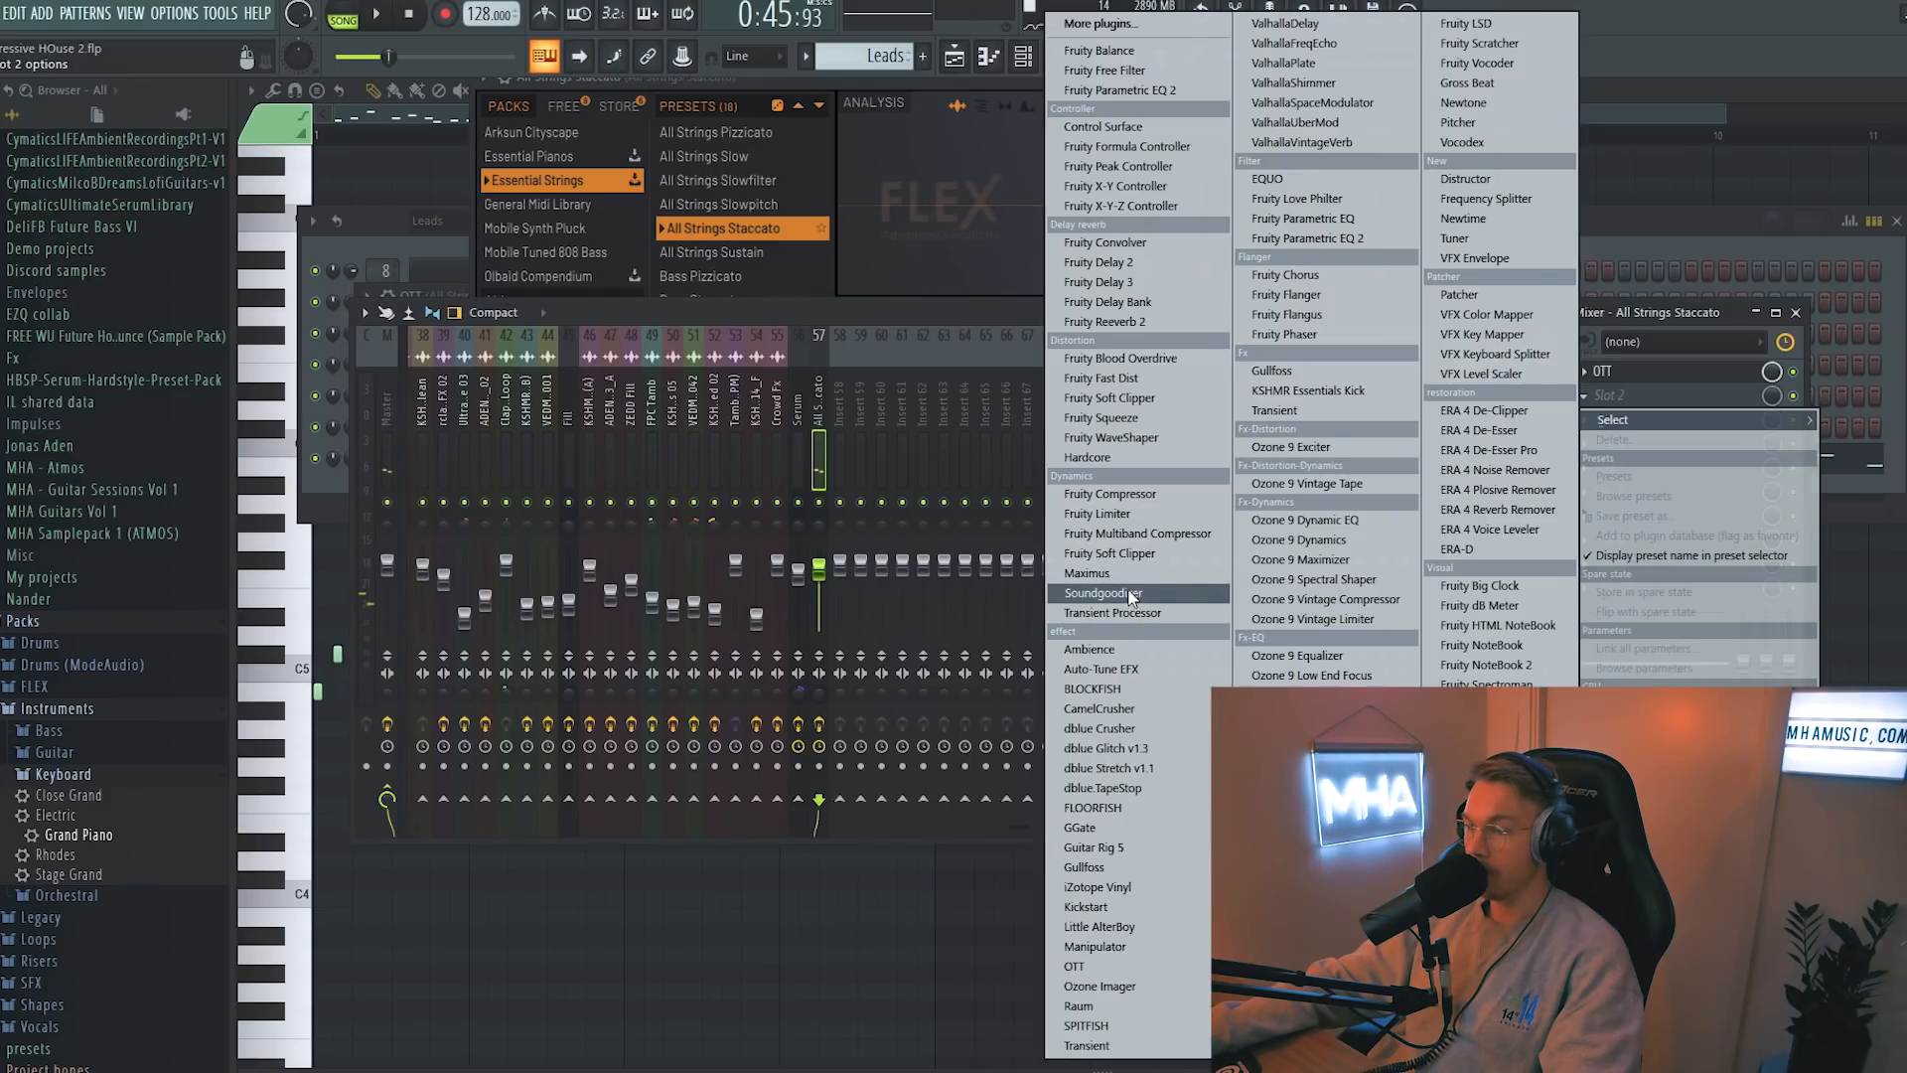
{"action": "left_click", "coordinate": [1118, 594]}
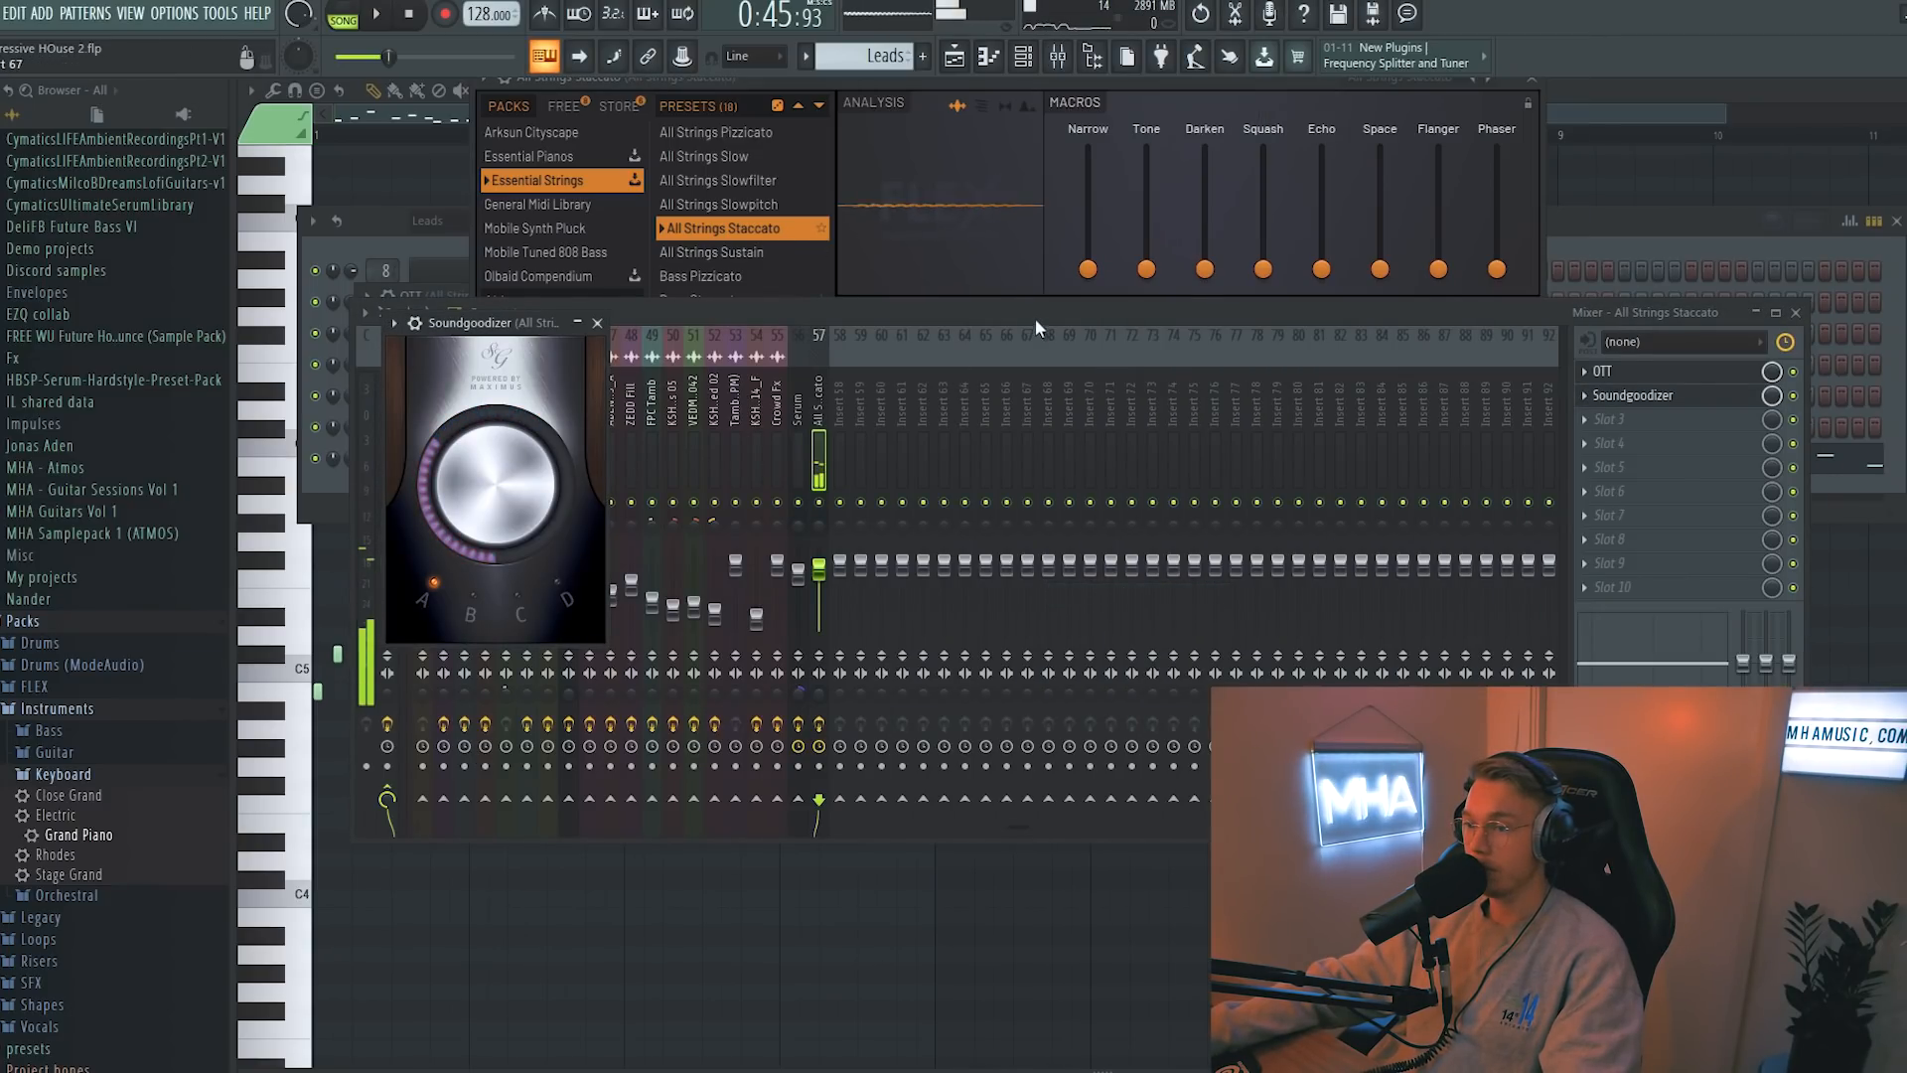
{"action": "left_click", "coordinate": [597, 323]}
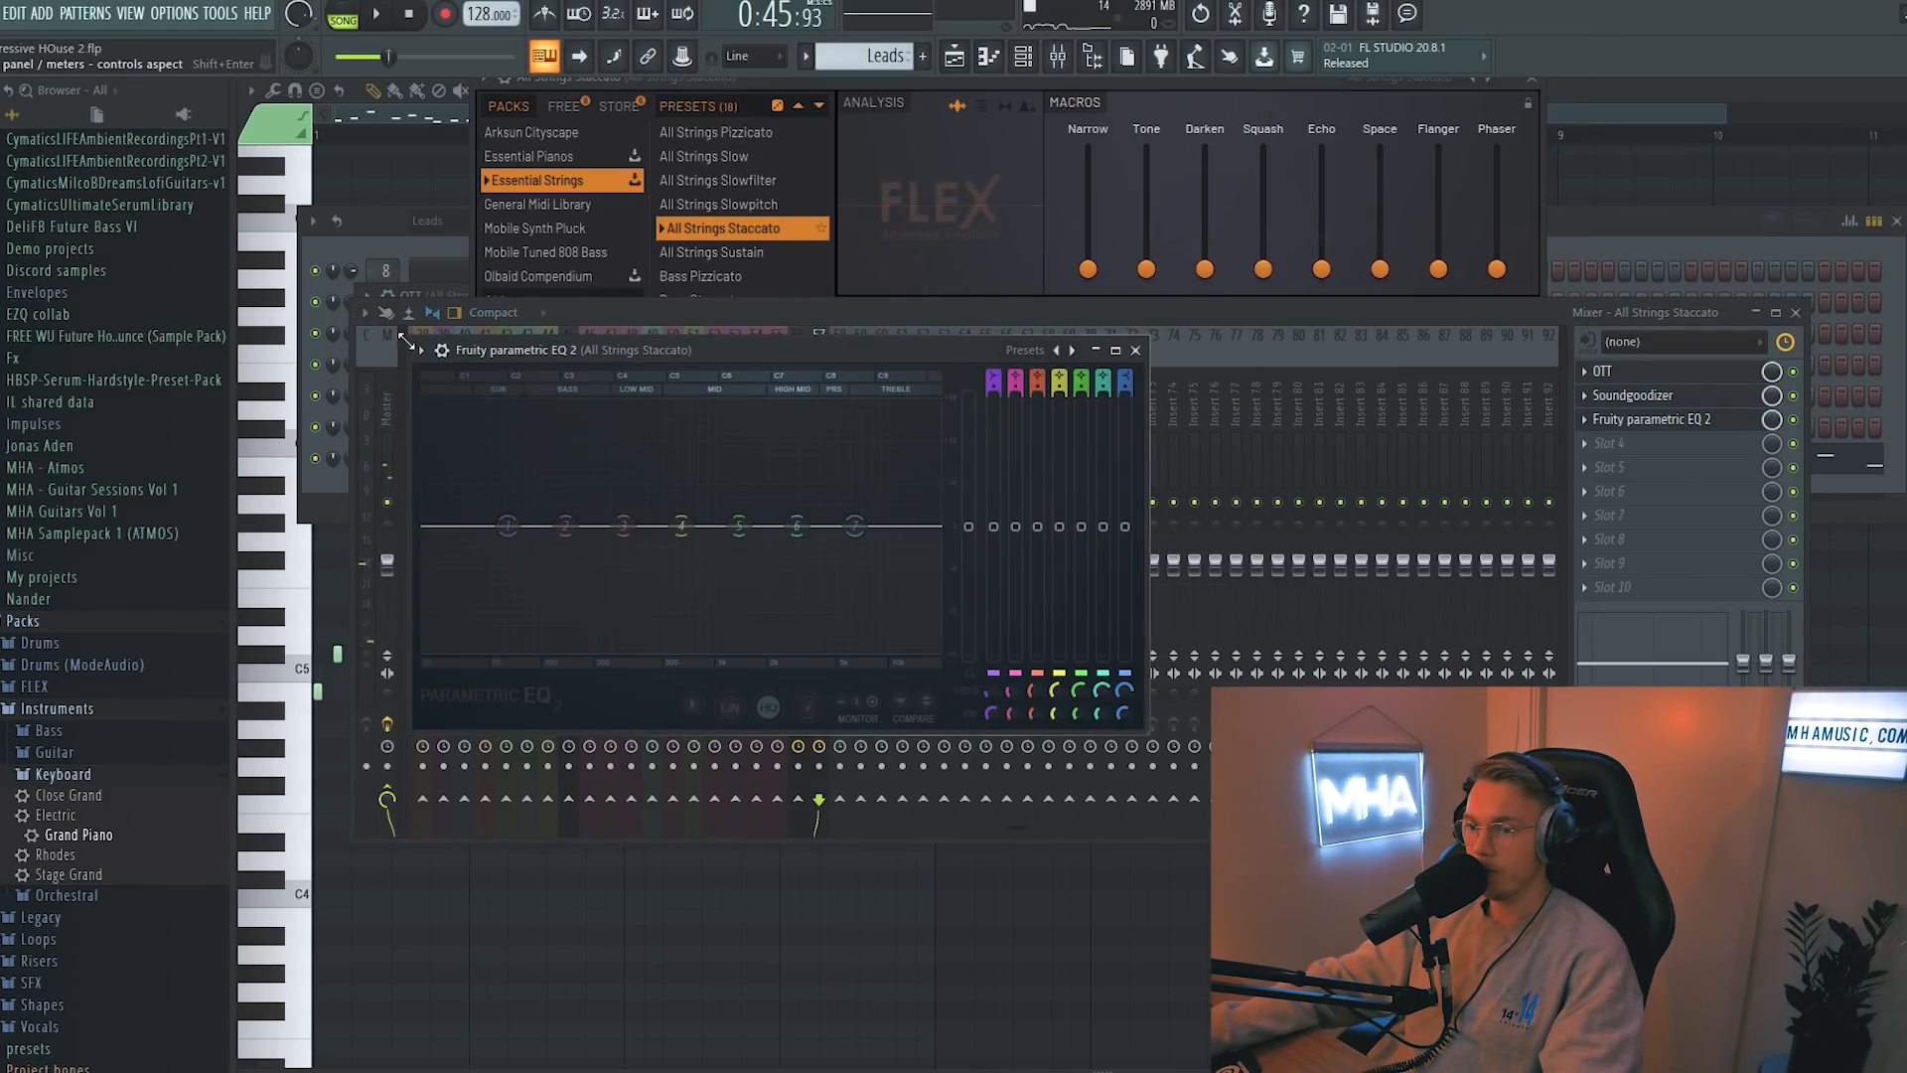
- Load a saved preset in Fruity Parametric EQ 2 in slot 3 of the All Strings Staccato mixer track
{"action": "left_click", "coordinate": [420, 350]}
{"action": "mouse_move", "coordinate": [530, 433]}
{"action": "left_click", "coordinate": [695, 447]}
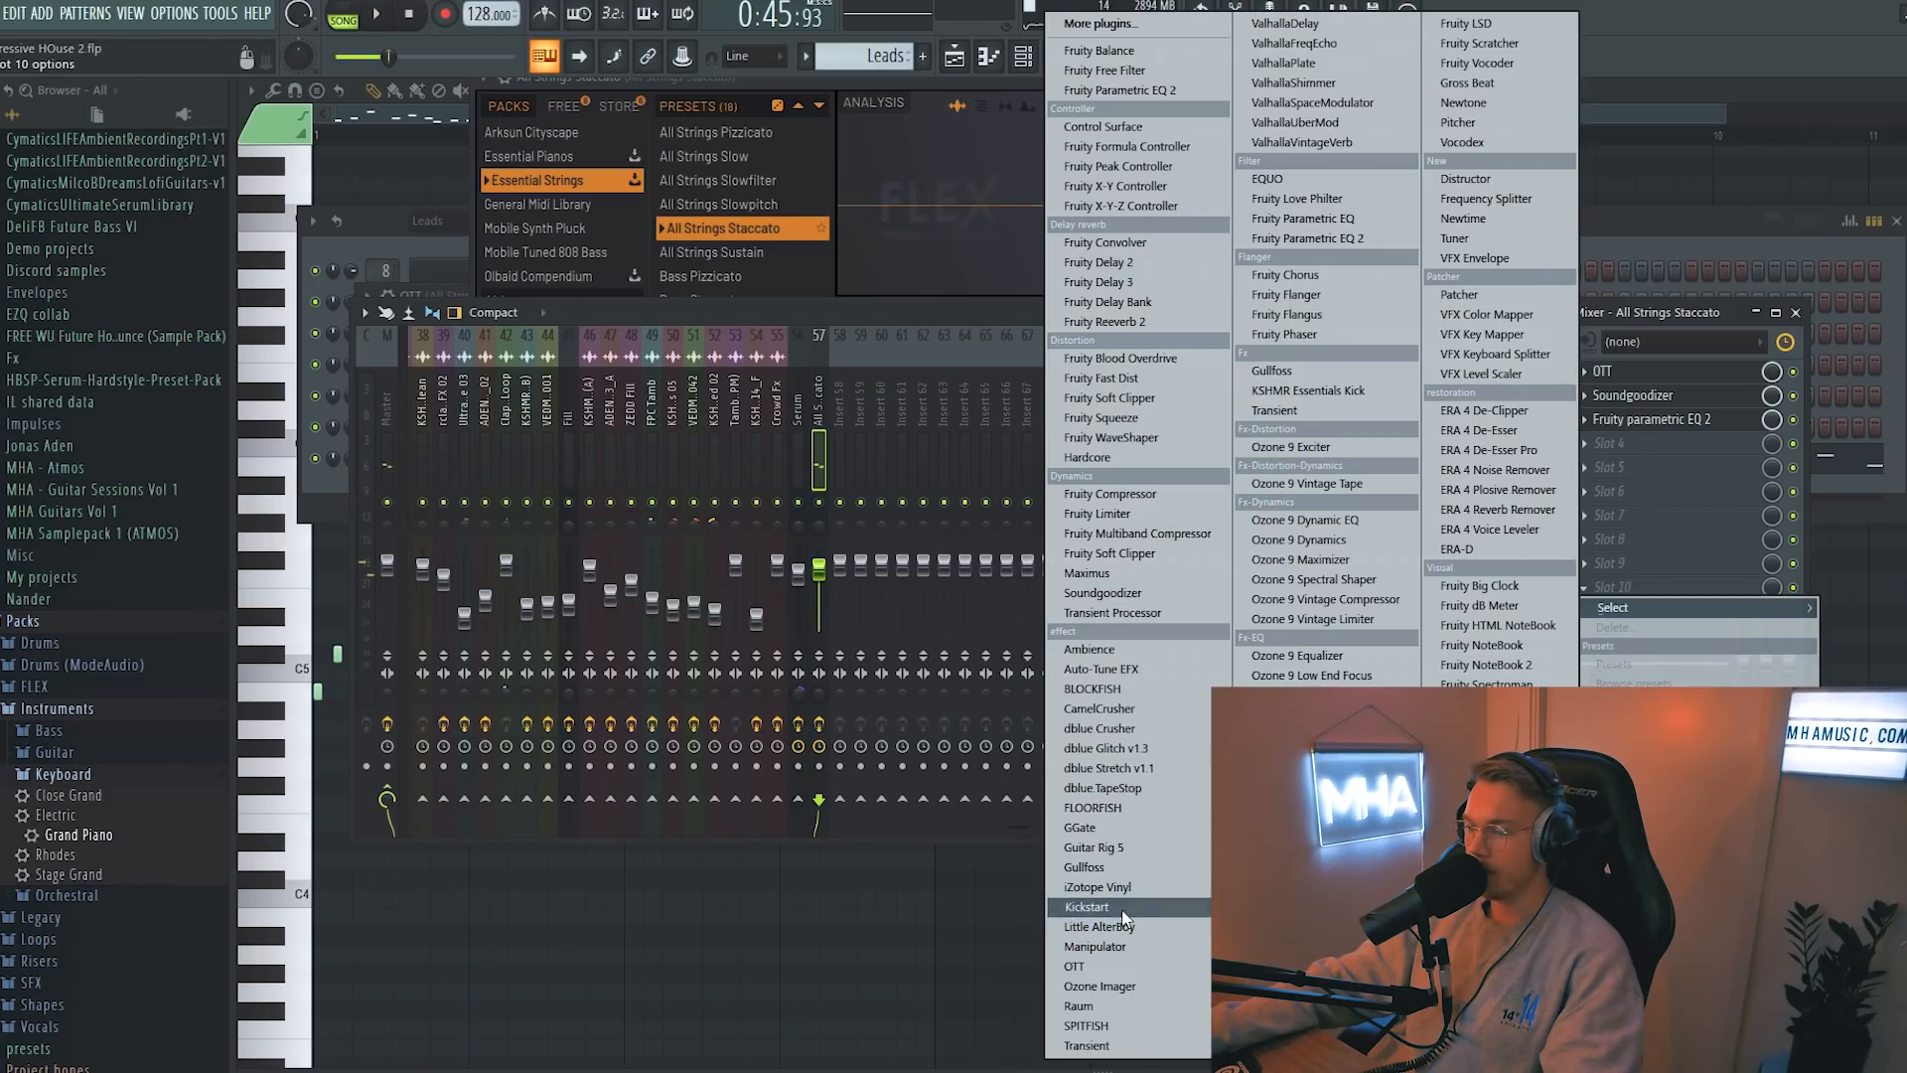
- Insert Kickstart in slot 10 of the All Strings Staccato mixer track and play the drop to check the lead levels
{"action": "left_click", "coordinate": [1086, 906]}
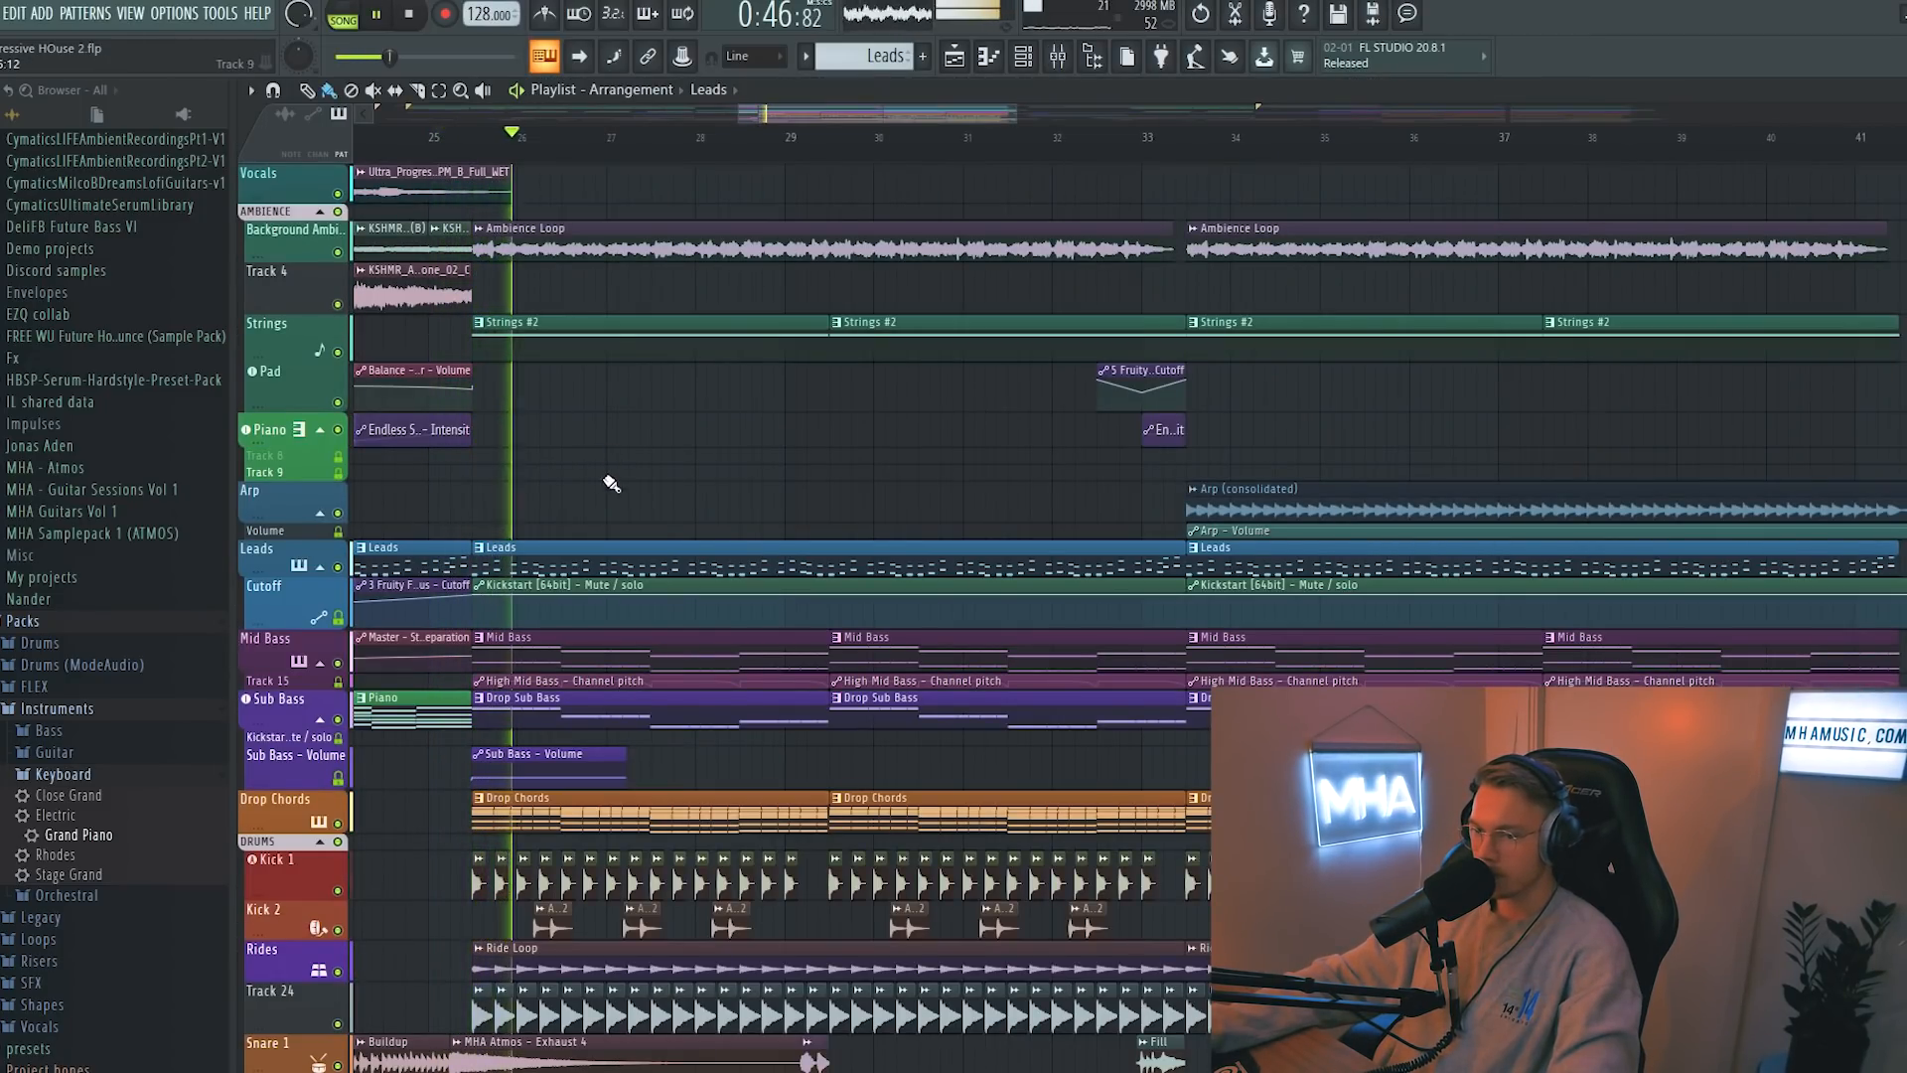
{"action": "key", "text": "F7"}
{"action": "left_click", "coordinate": [1058, 57]}
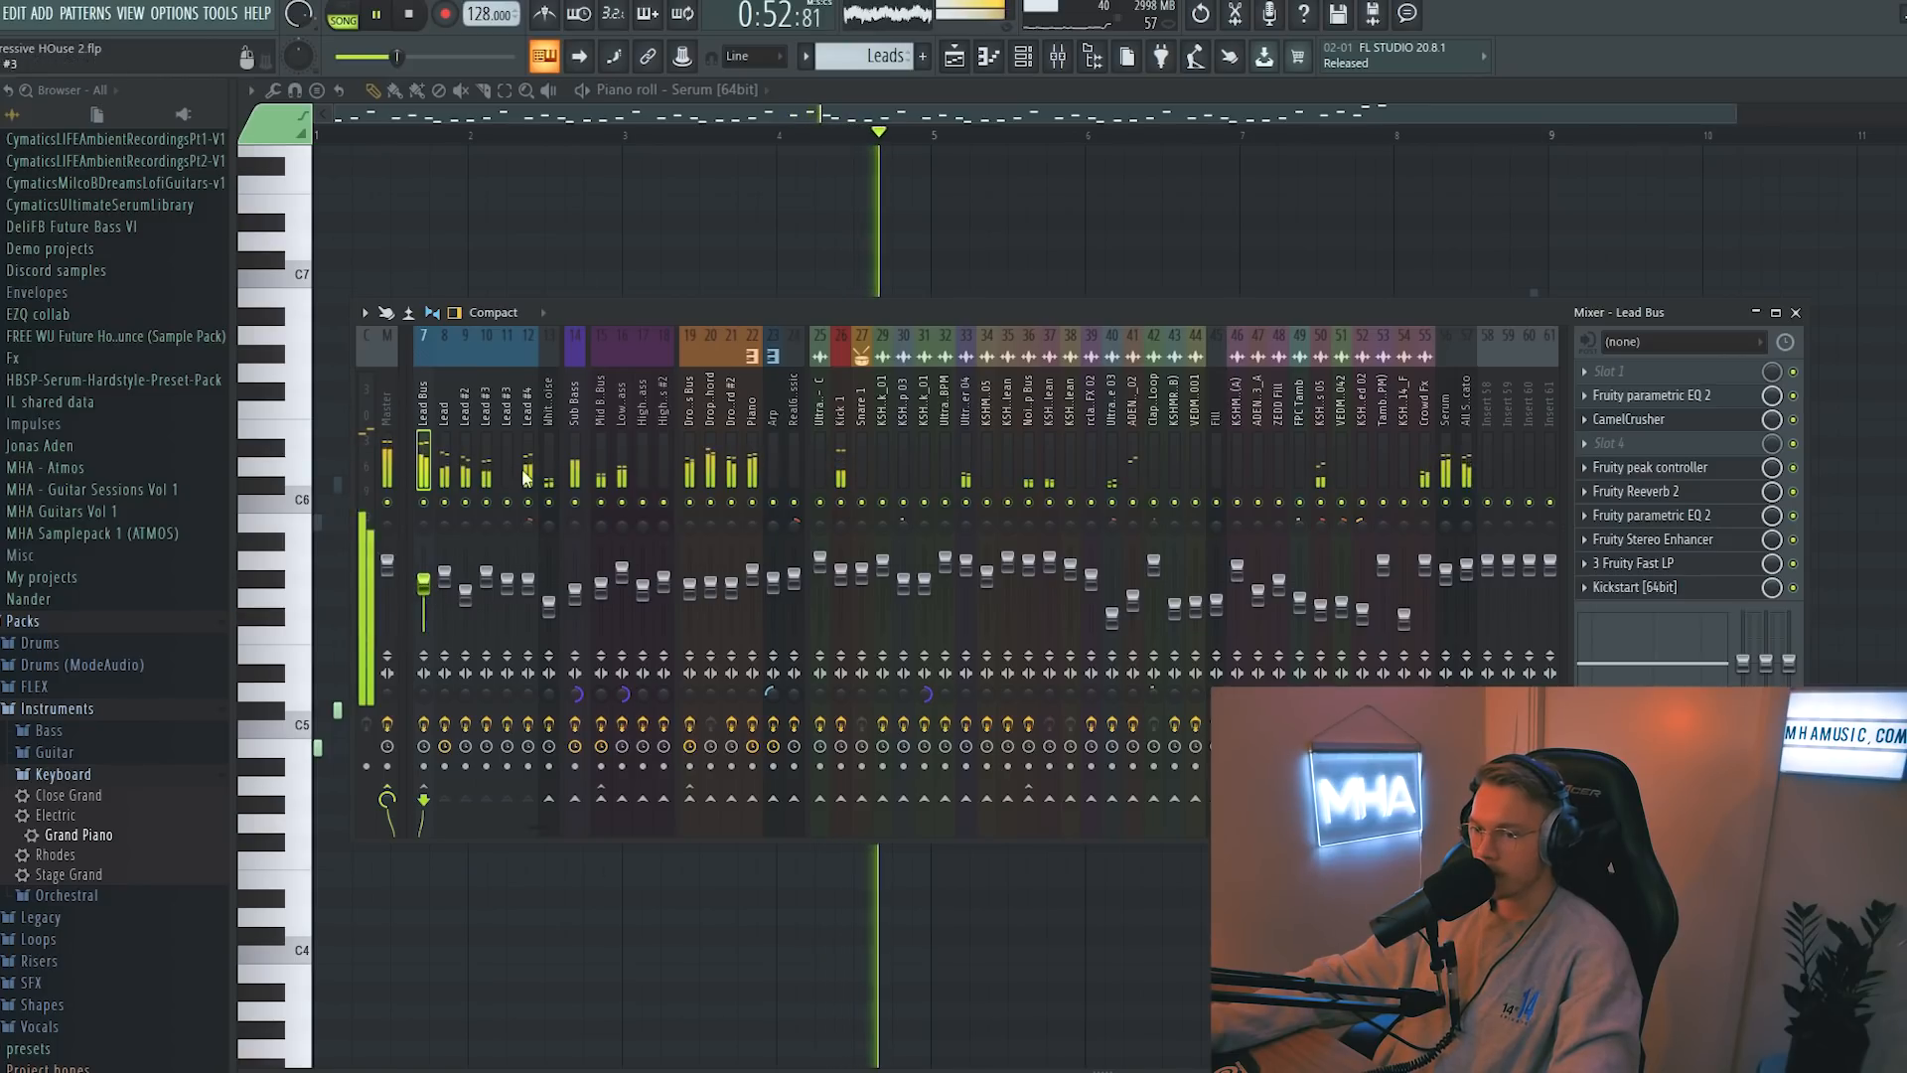
{"action": "key", "text": "F9"}
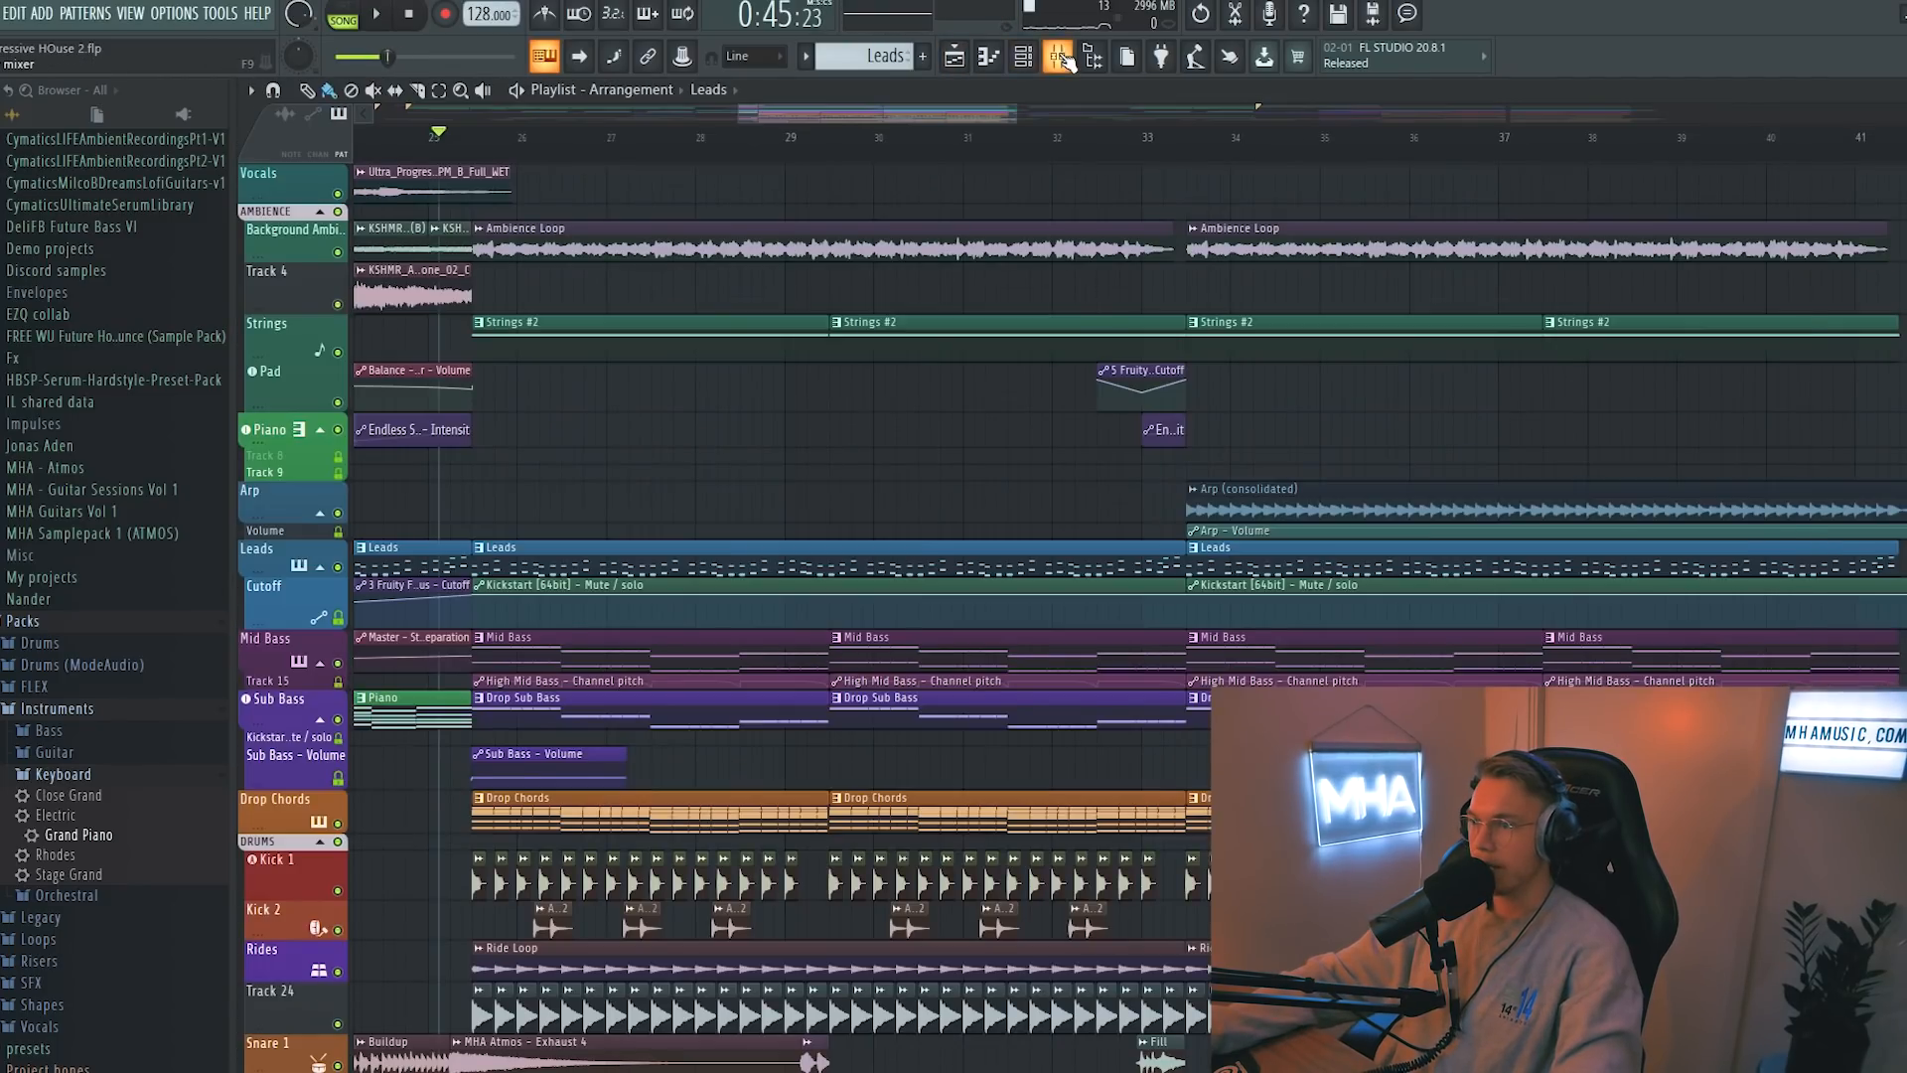
{"action": "key", "text": "F9"}
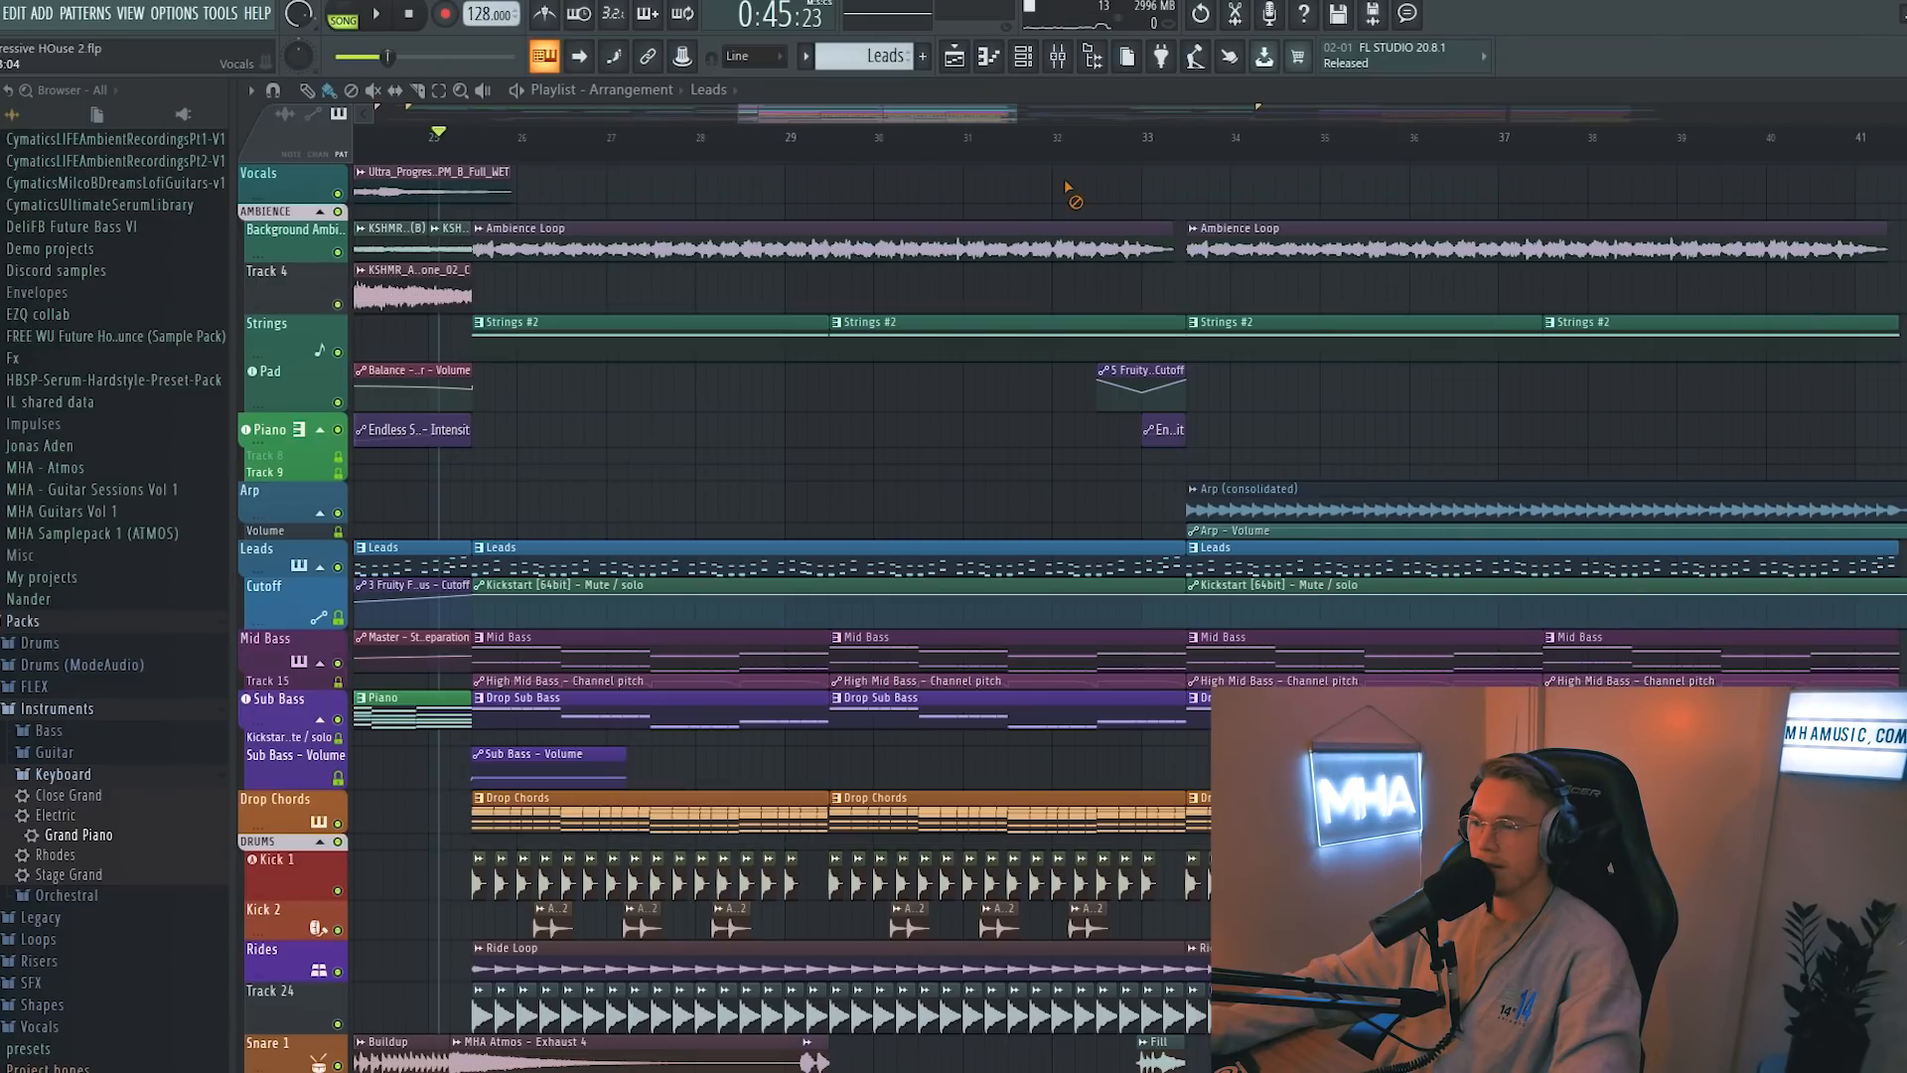
- Switch to the empty Pattern 14, add a Sylenth1 channel and pick a lead preset for it
{"action": "left_click", "coordinate": [1026, 57]}
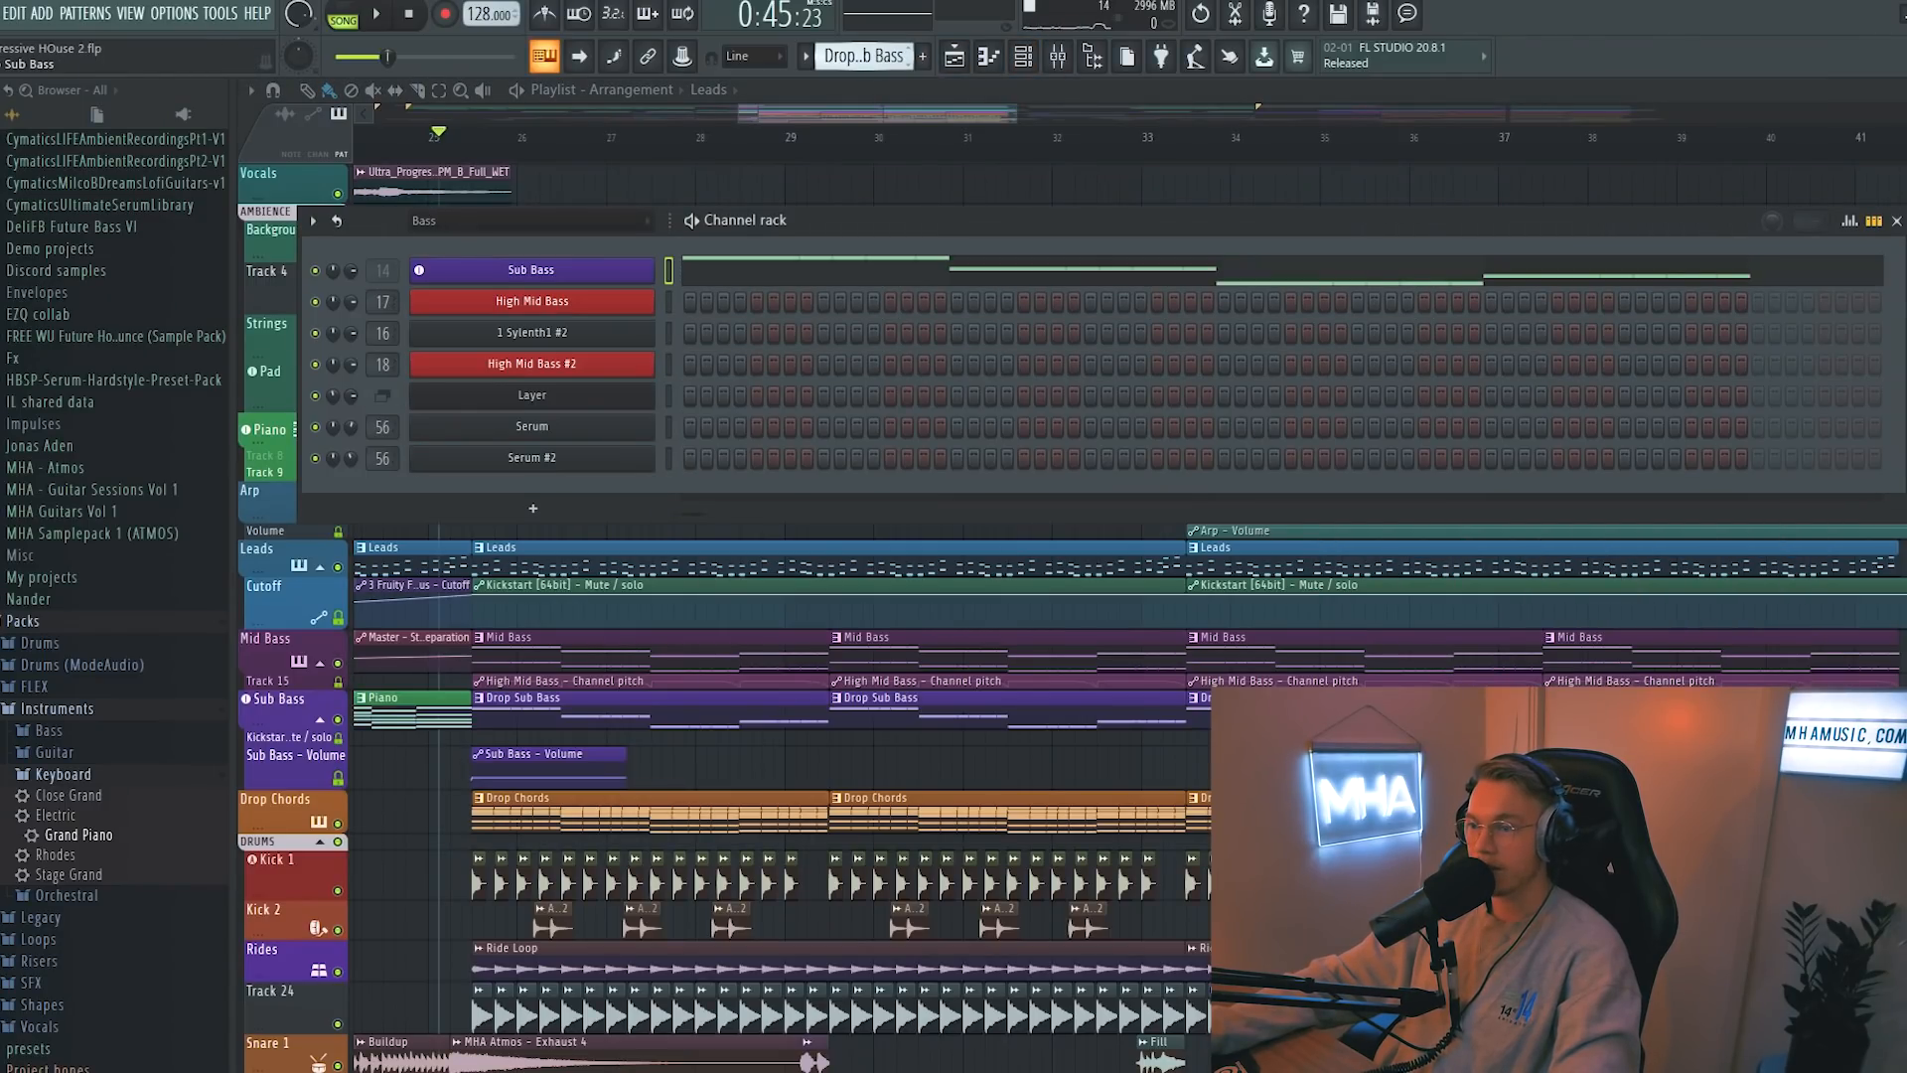
{"action": "key", "text": "KP_Add"}
{"action": "key", "text": "KP_Add"}
{"action": "key", "text": "KP_Add"}
{"action": "key", "text": "KP_Add"}
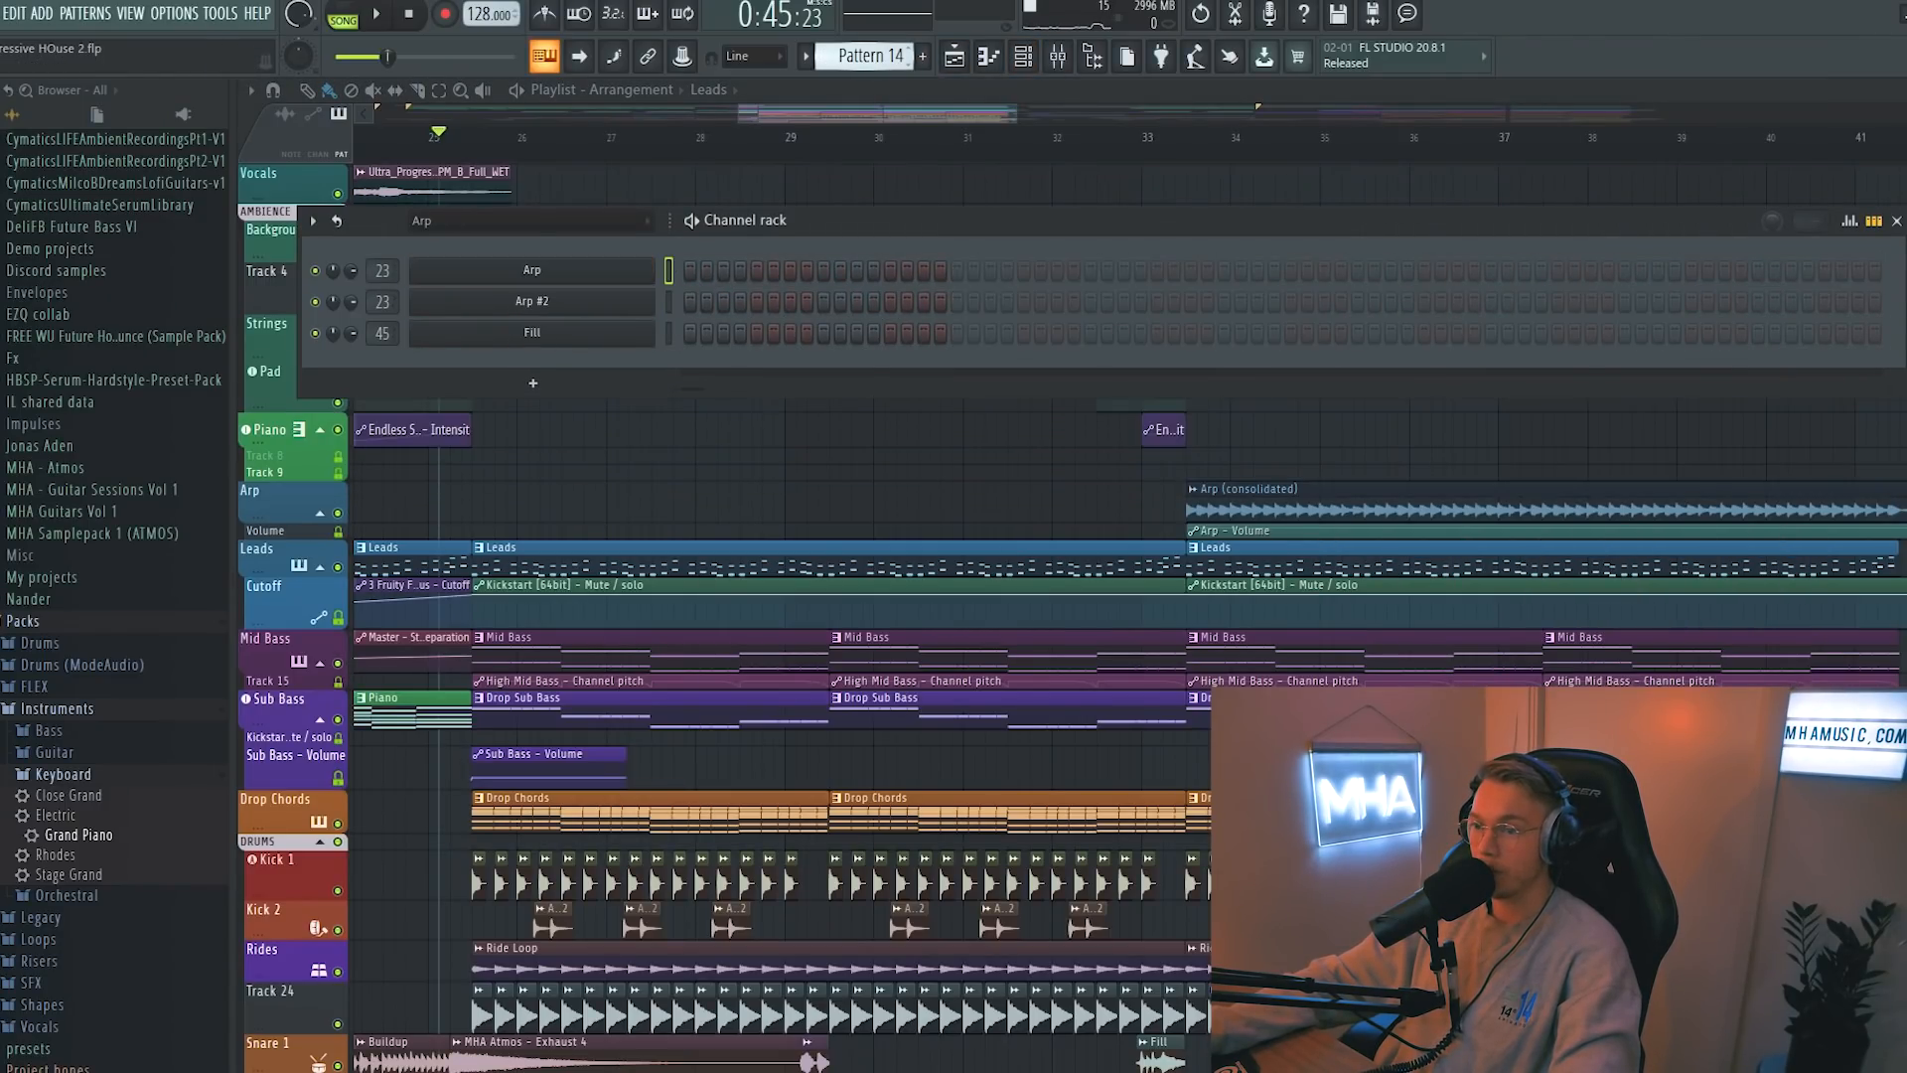
{"action": "left_click", "coordinate": [533, 383]}
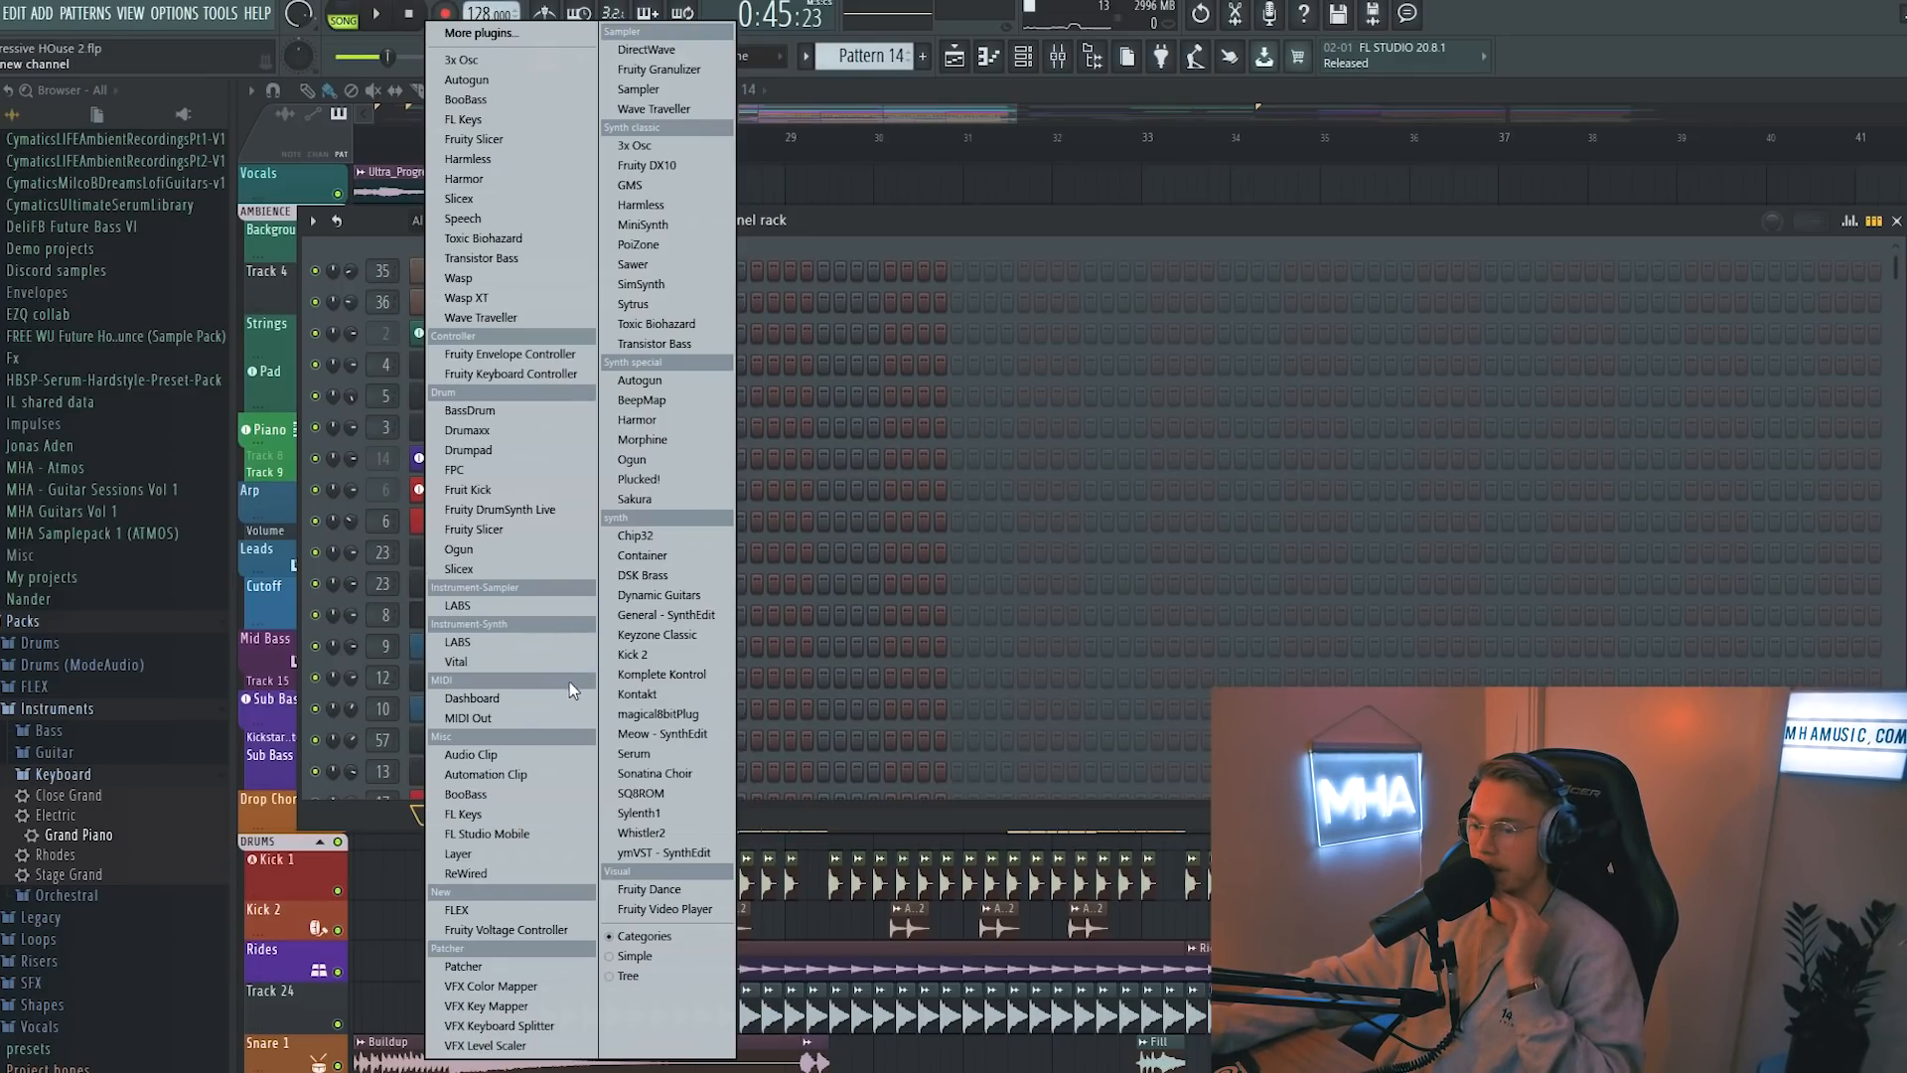
{"action": "left_click", "coordinate": [665, 818]}
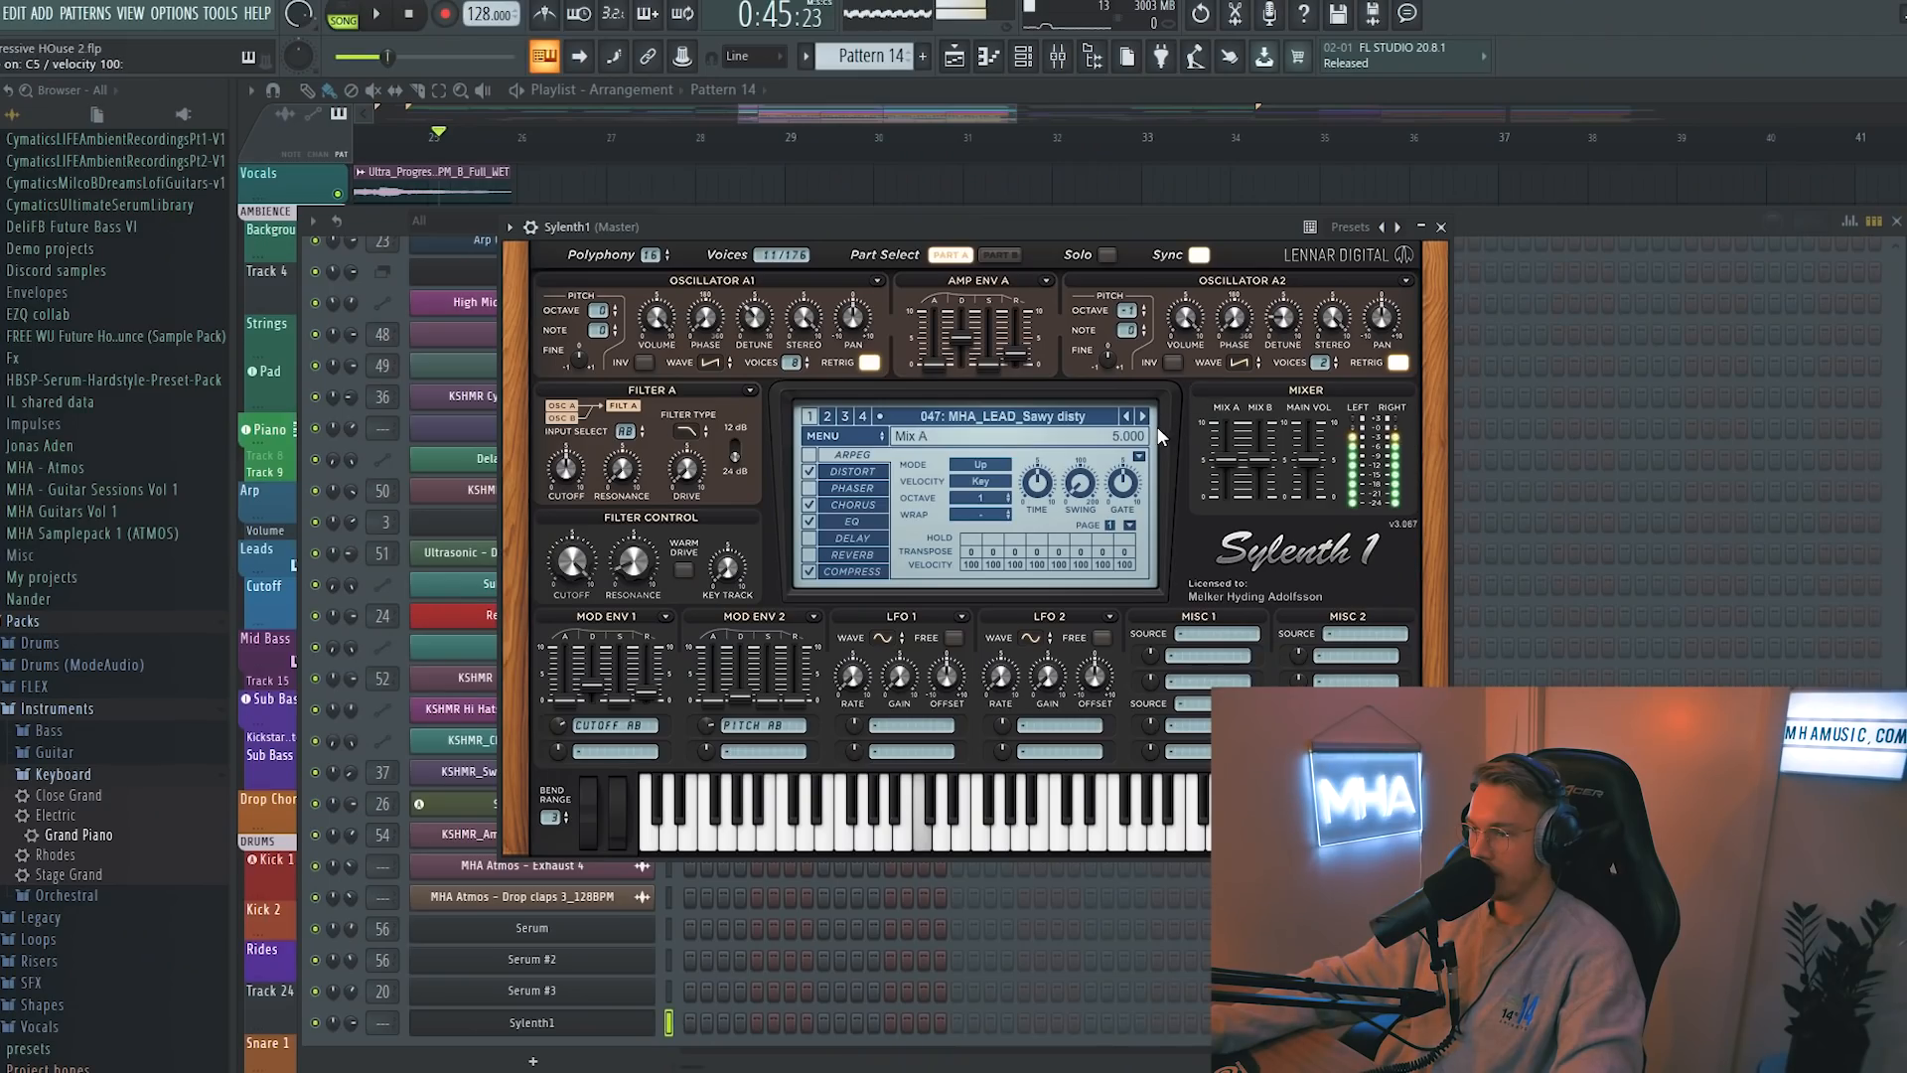
{"action": "left_click", "coordinate": [1146, 421]}
{"action": "left_click", "coordinate": [1441, 227]}
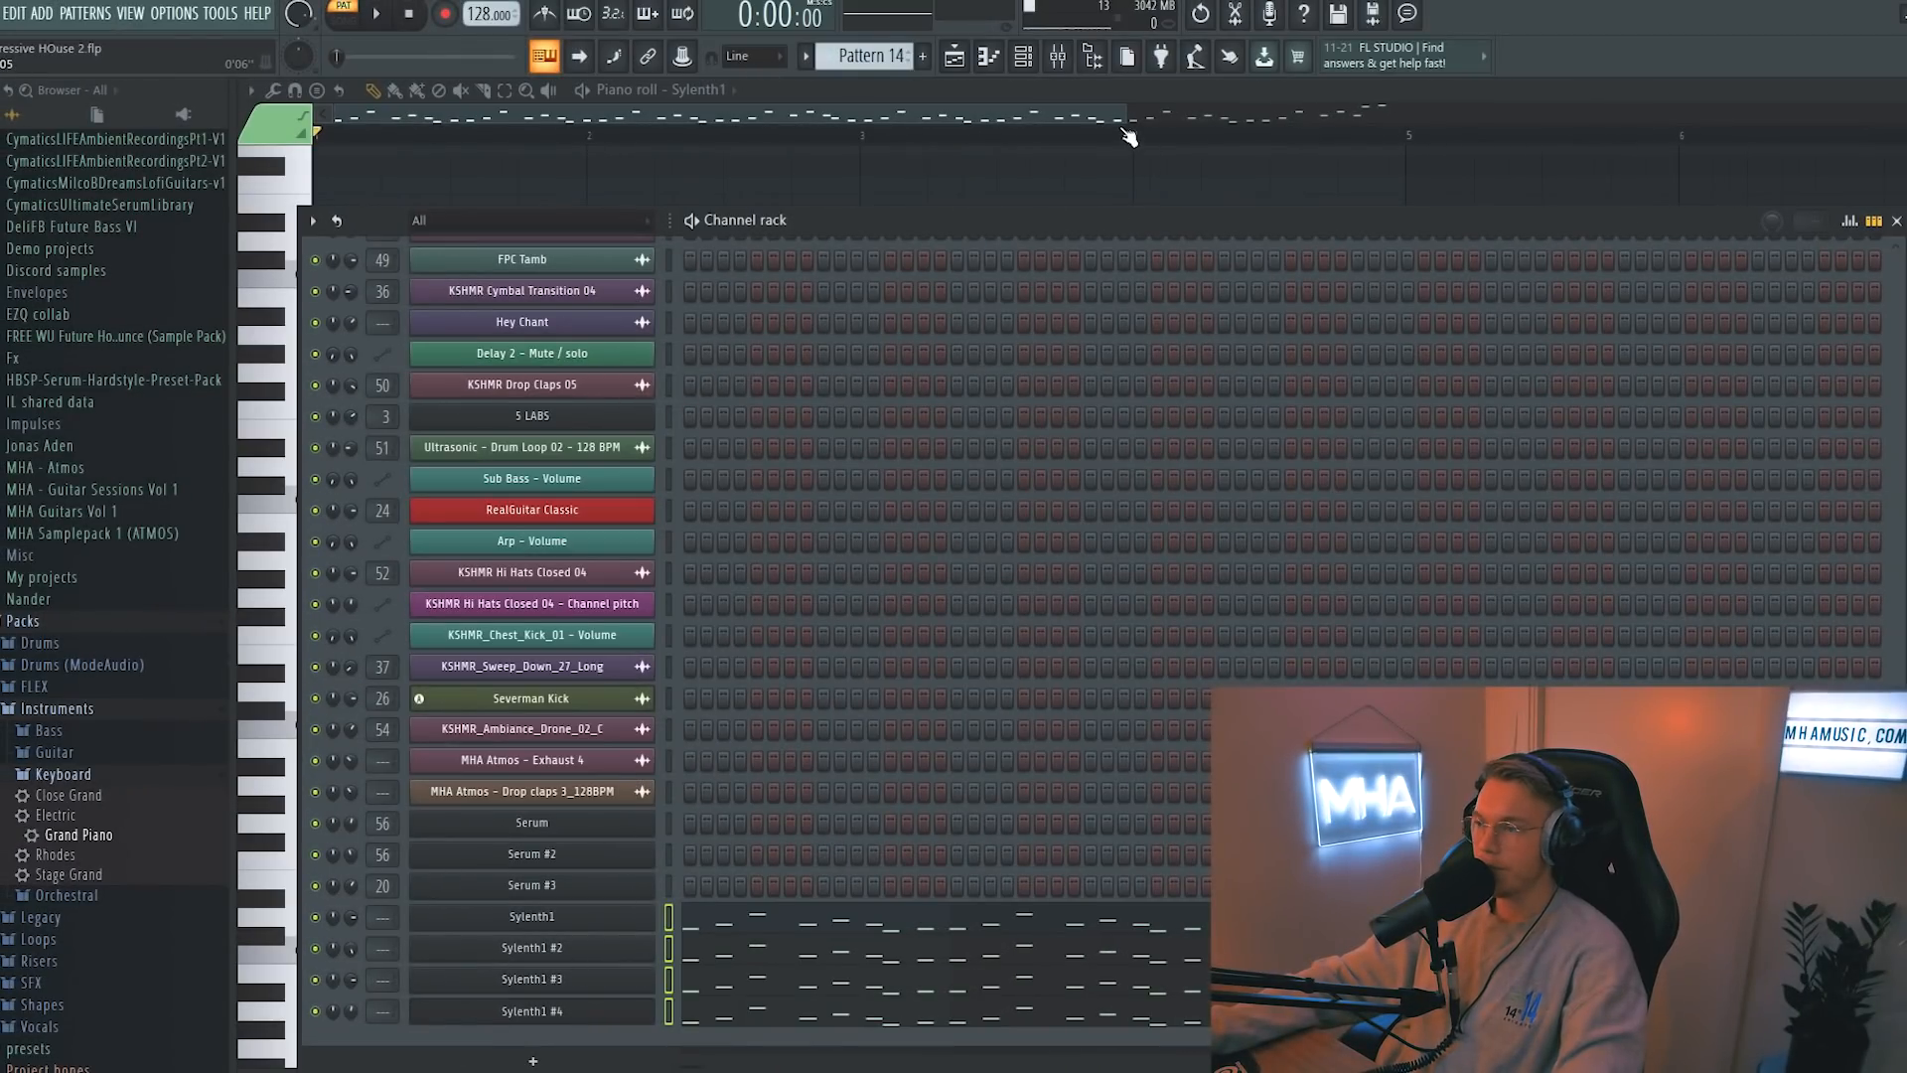
- Route the four Sylenth1 channels to mixer track 58 and insert OTT in slot 1 and Soundgoodizer in slot 2
{"action": "key", "text": "F9"}
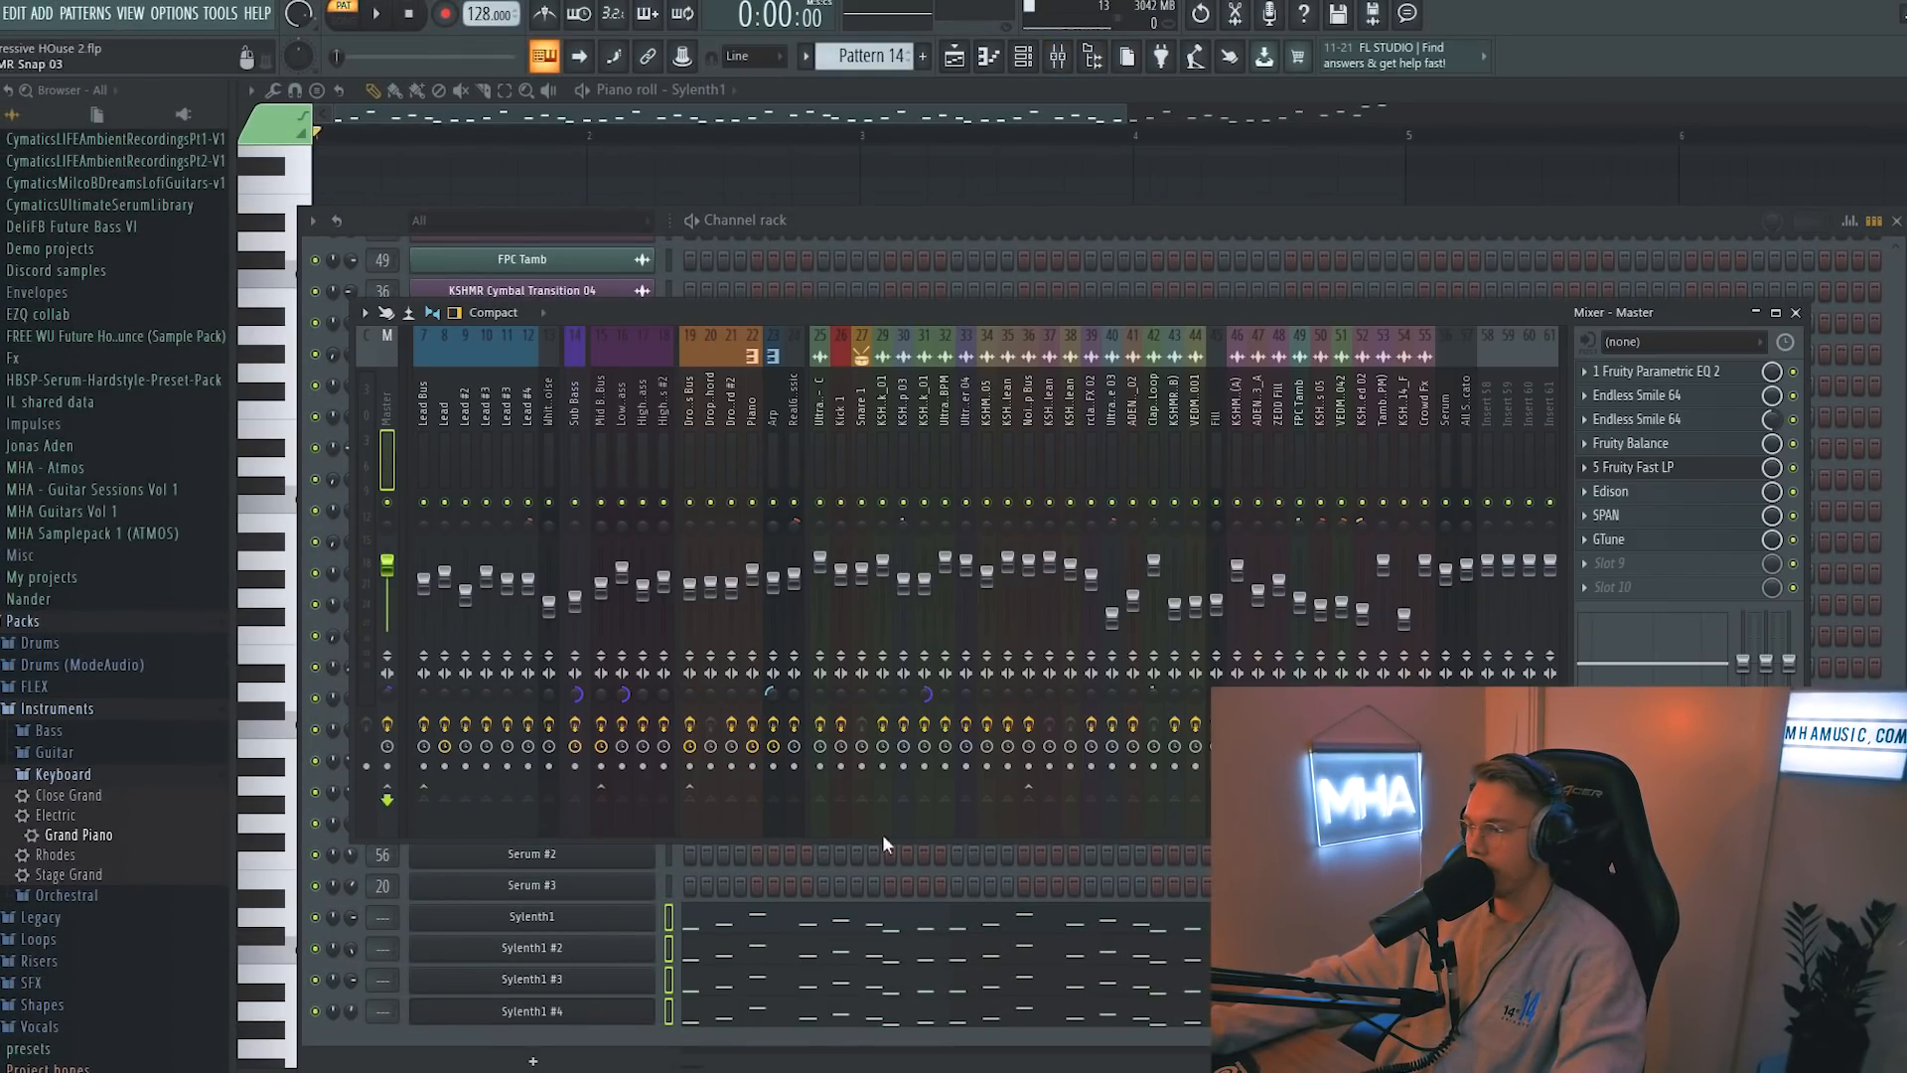
{"action": "left_click_drag", "start_coordinate": [539, 830], "coordinate": [728, 827]}
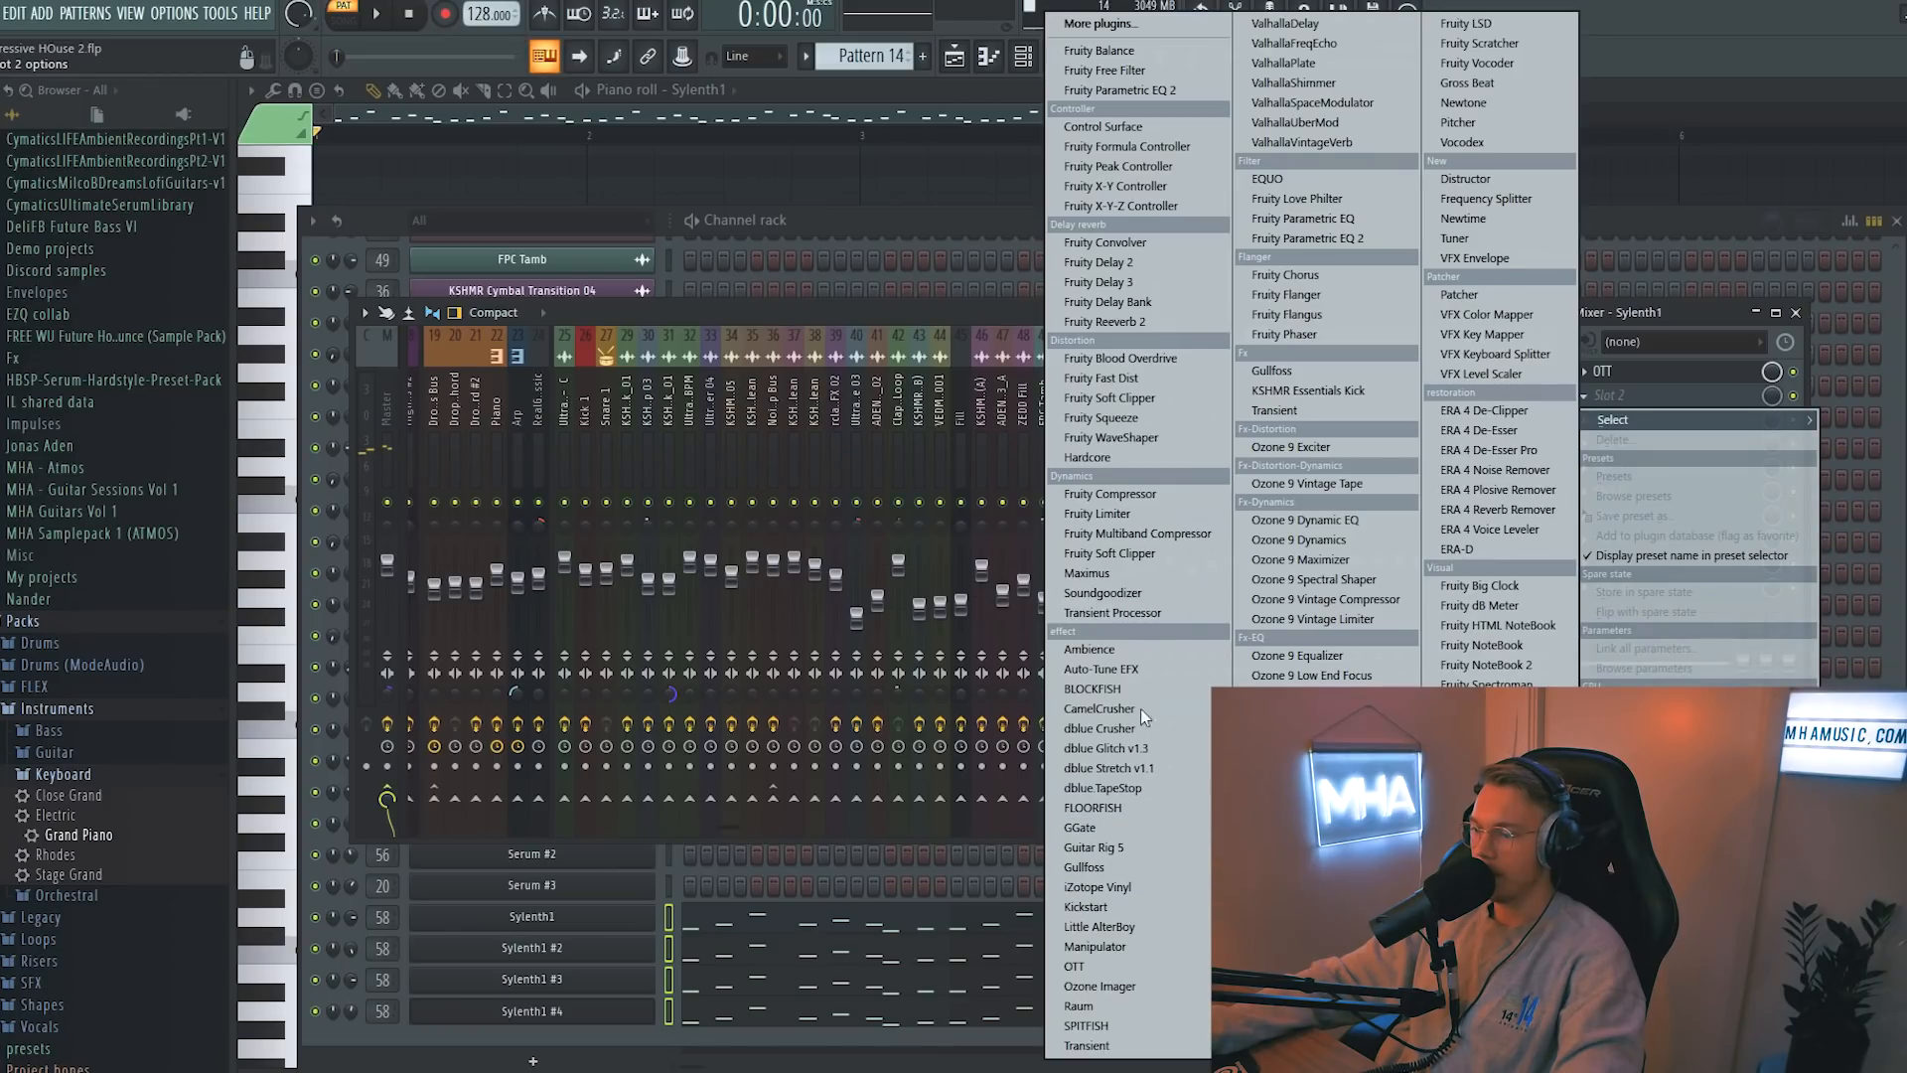
{"action": "left_click", "coordinate": [1103, 594]}
- Insert Fruity WaveShaper in slot 3 of the Sylenth1 mixer track and raise the low end of its curve slightly
{"action": "left_click", "coordinate": [1628, 419]}
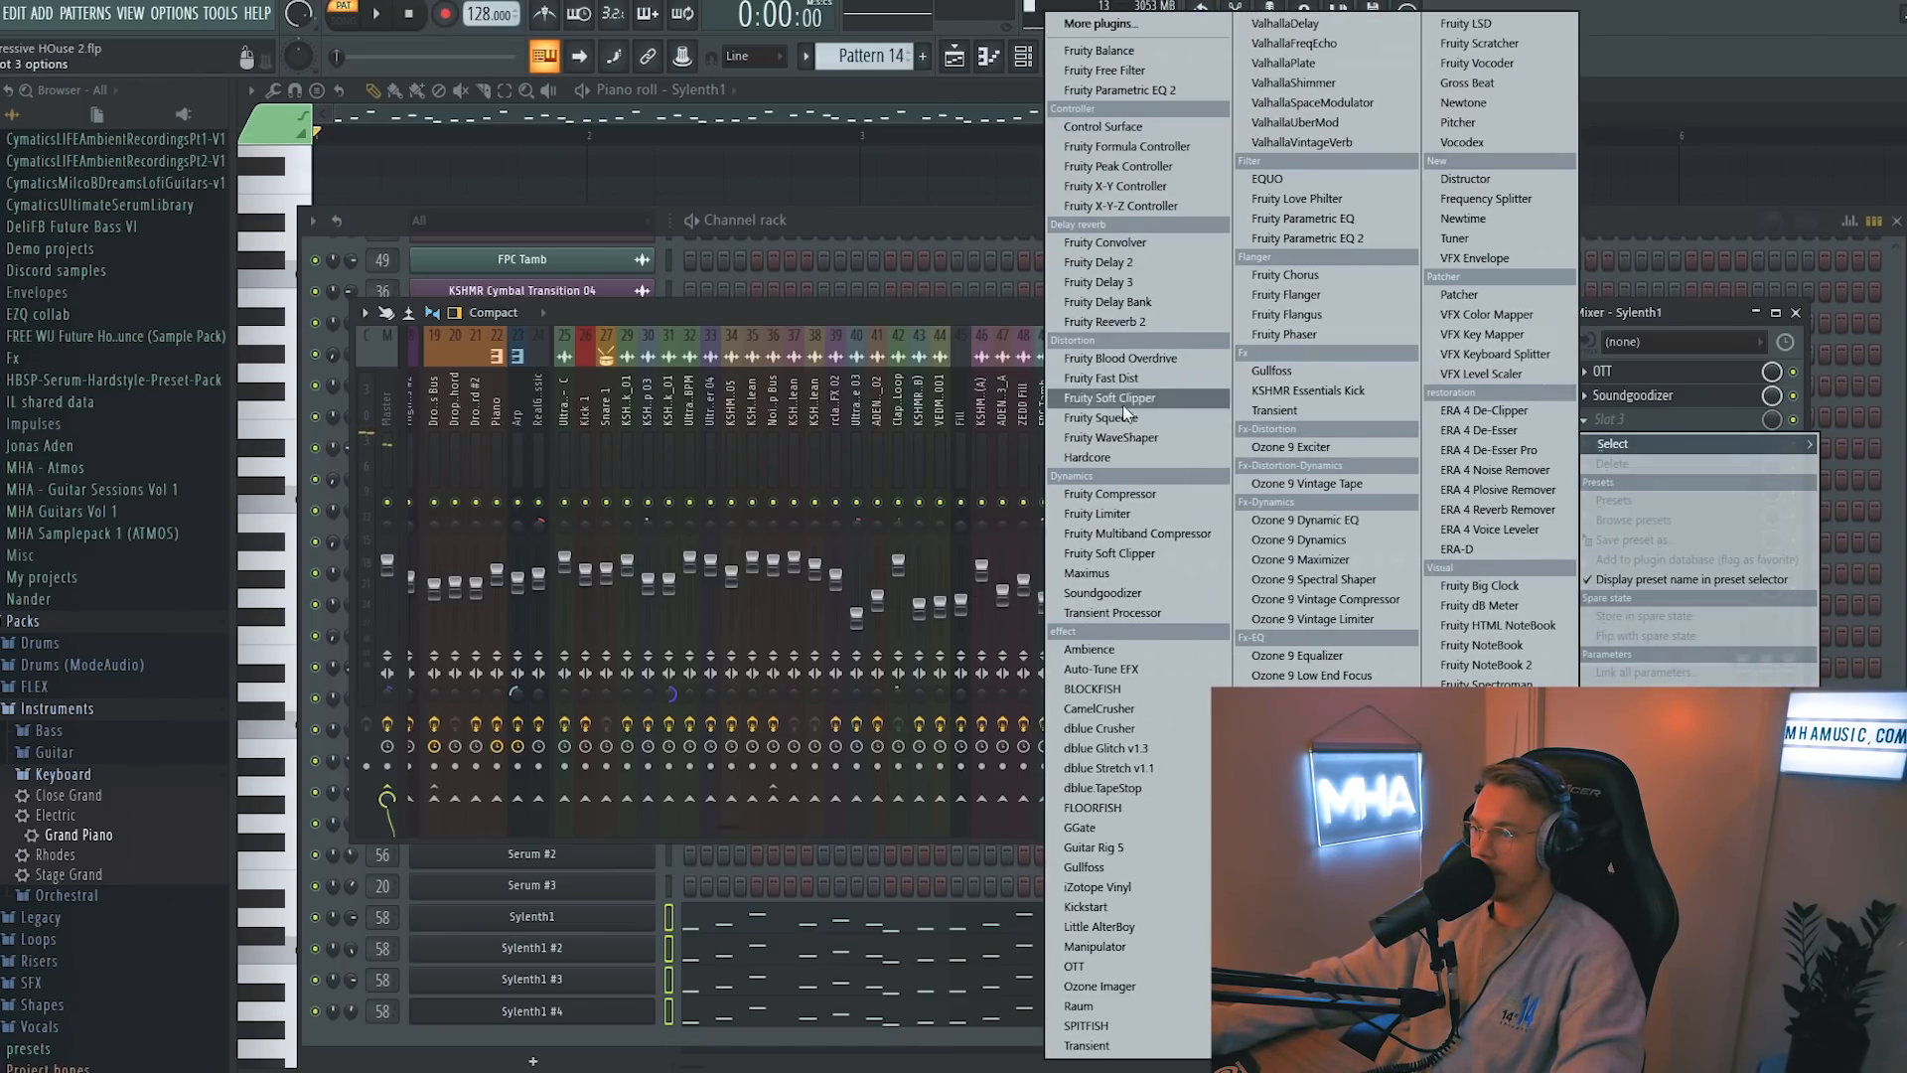
{"action": "left_click", "coordinate": [1123, 437]}
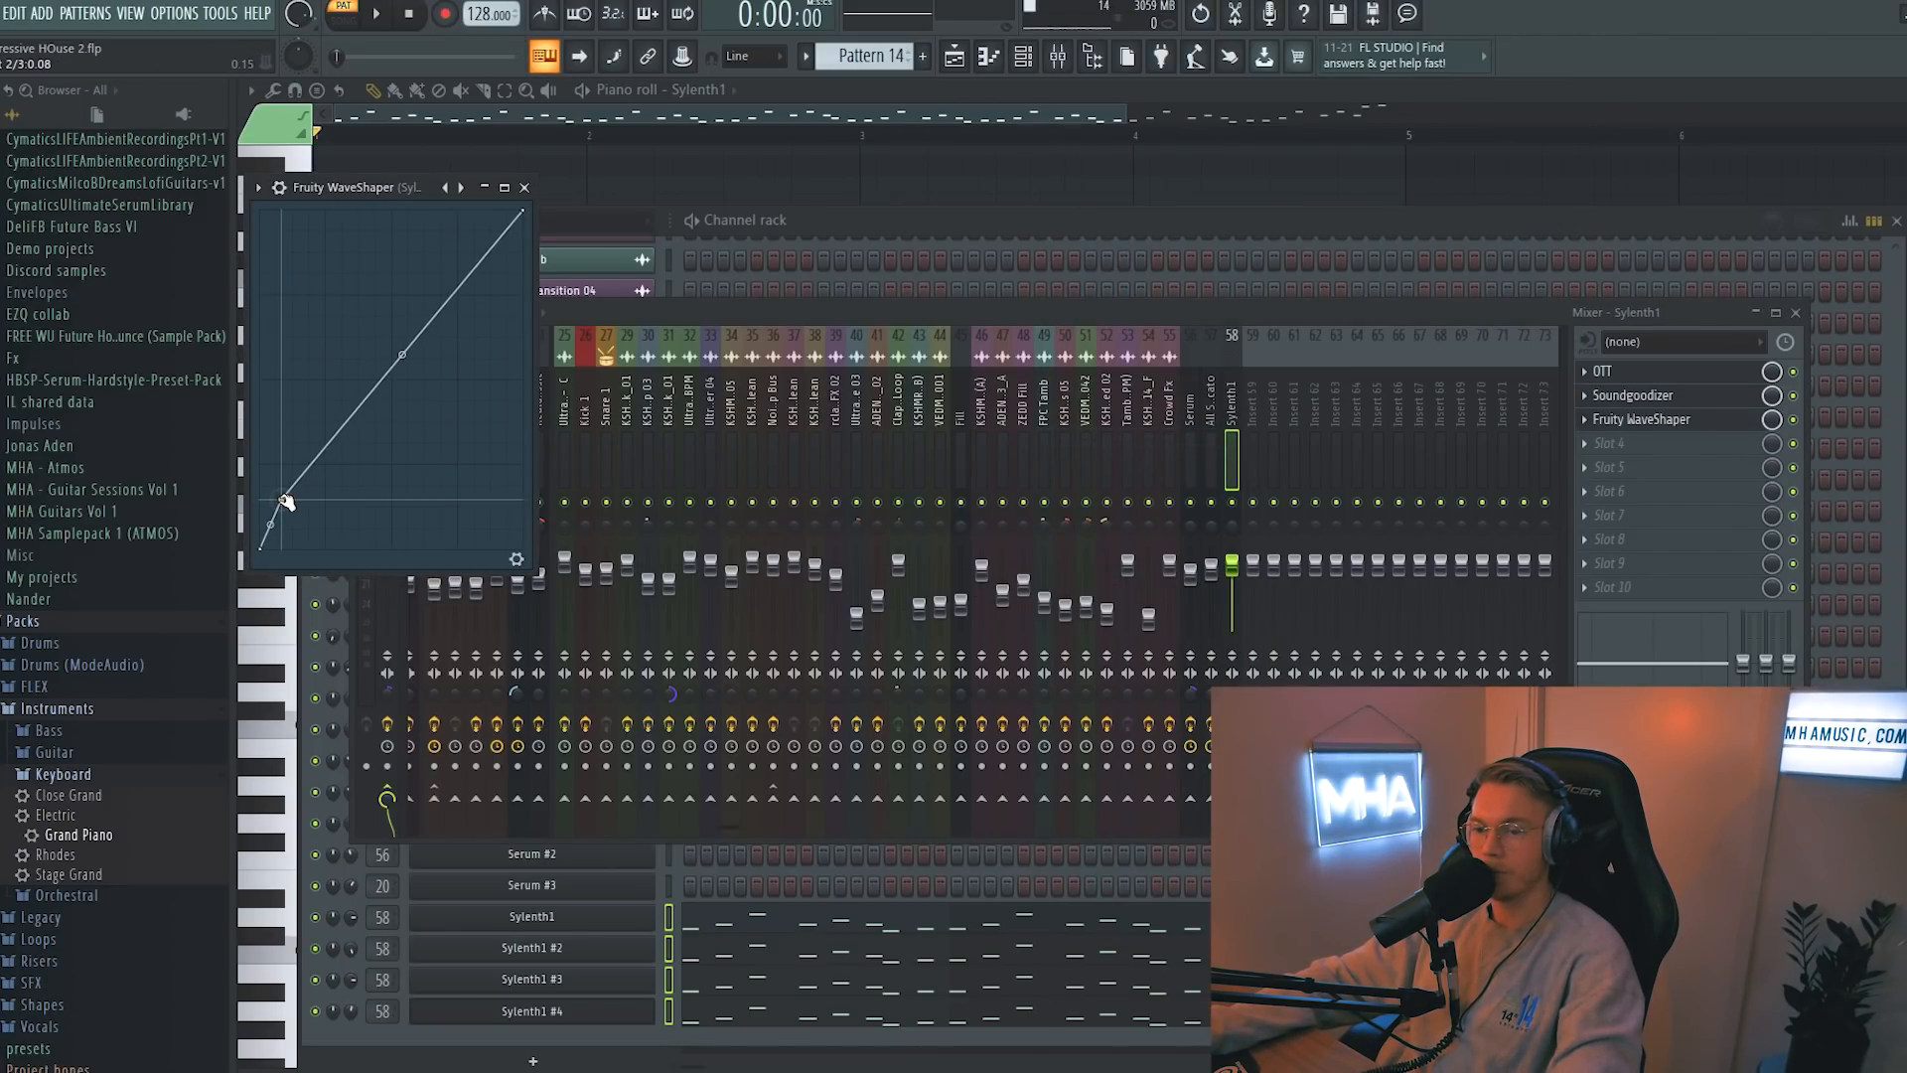
{"action": "left_click_drag", "start_coordinate": [286, 502], "coordinate": [280, 497]}
{"action": "key", "text": "space"}
- Insert Fruity Parametric EQ 2 in slot 4 of the Sylenth1 mixer track and load a preset in it
{"action": "left_click", "coordinate": [1307, 238]}
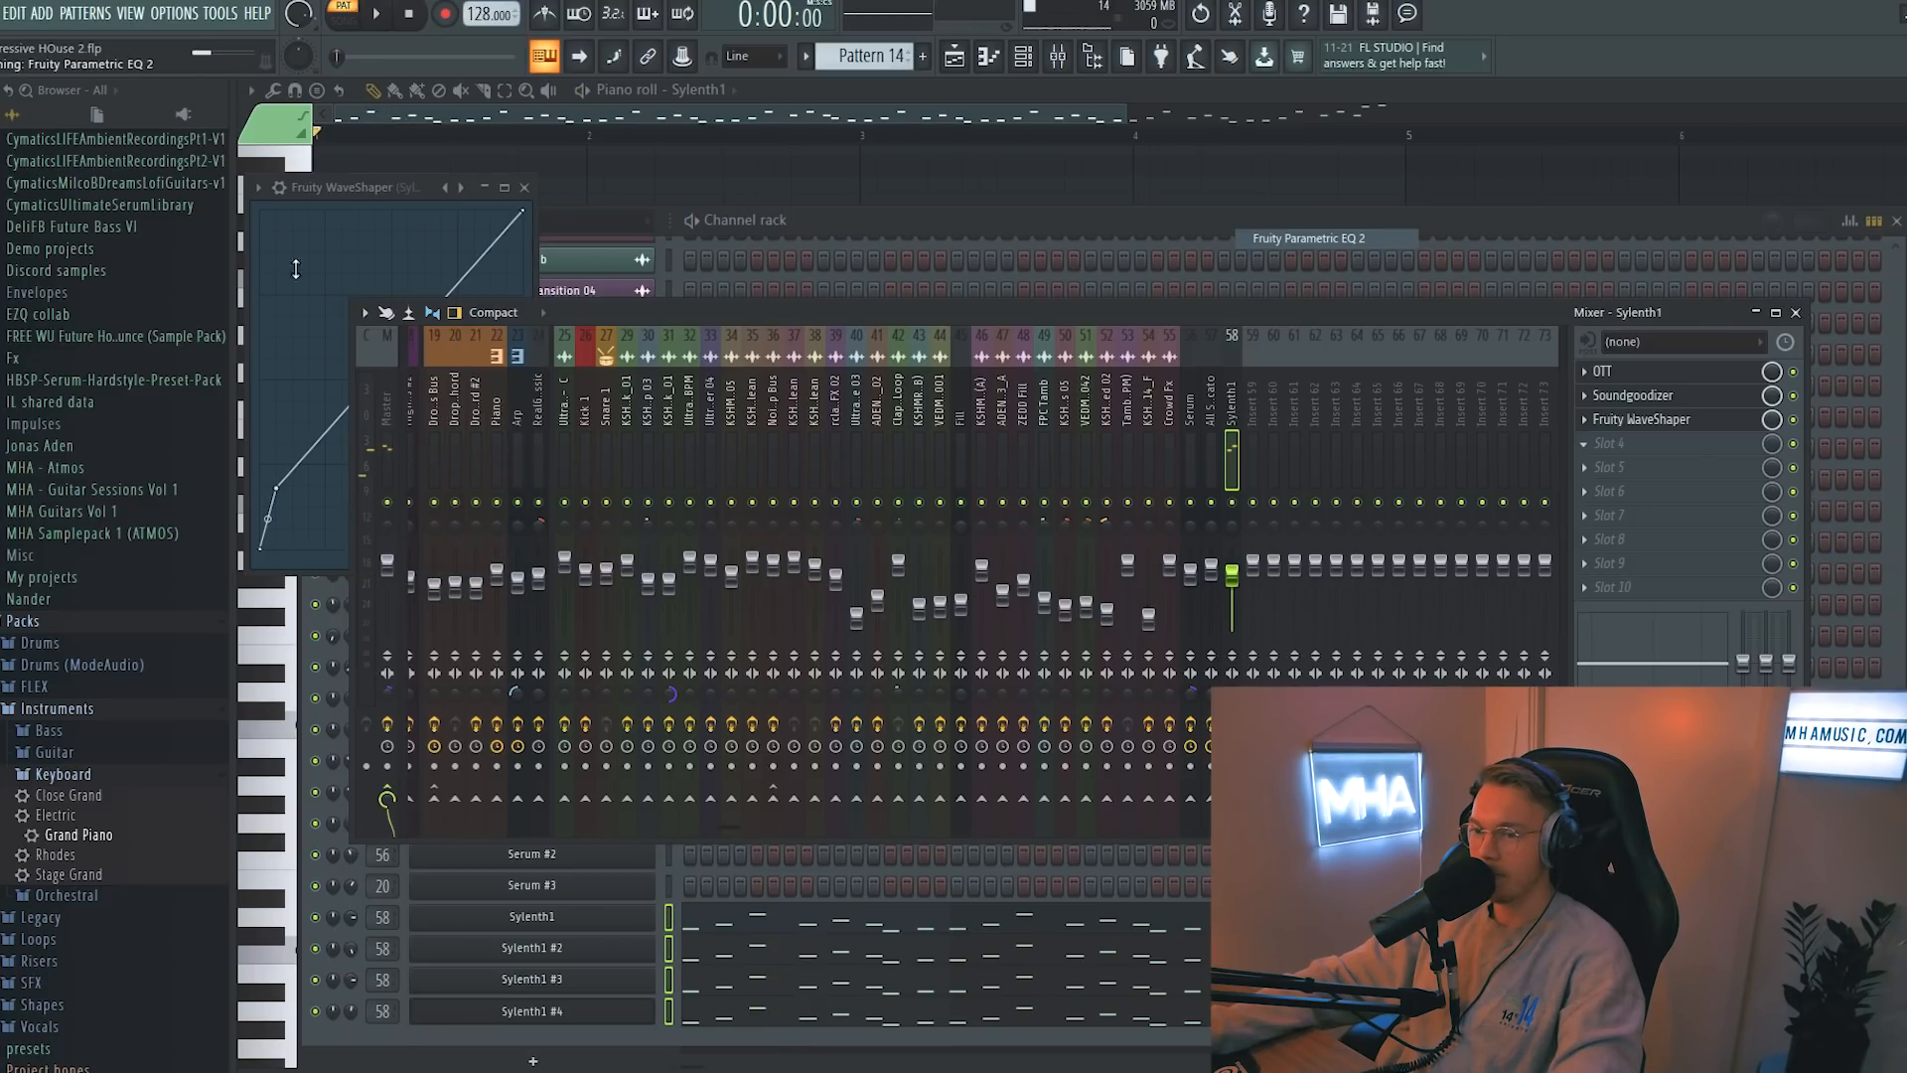
{"action": "left_click", "coordinate": [286, 216]}
{"action": "mouse_move", "coordinate": [316, 296]}
{"action": "left_click", "coordinate": [586, 296]}
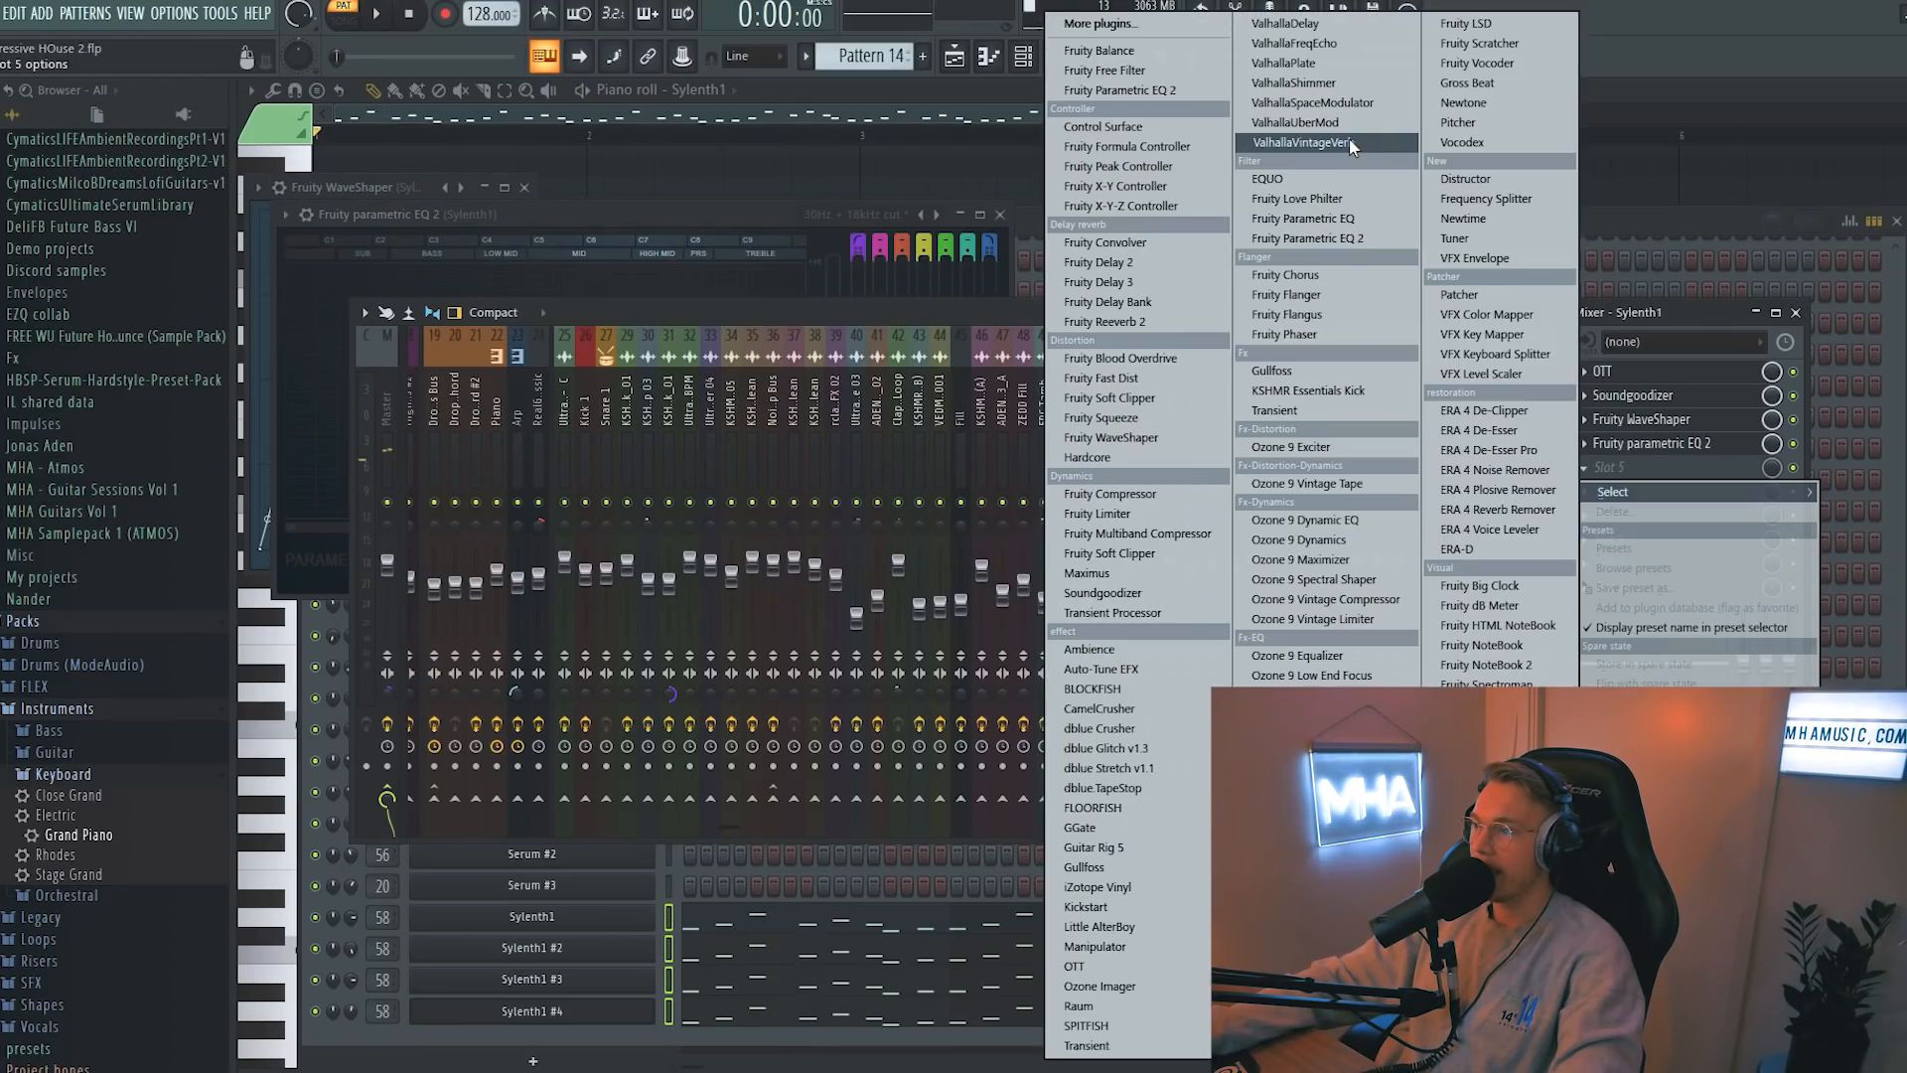
- Insert ValhallaVintageVerb in slot 5 of the Sylenth1 mixer track, adjust its mix, and add Kickstart in slot 10
{"action": "left_click", "coordinate": [1347, 141]}
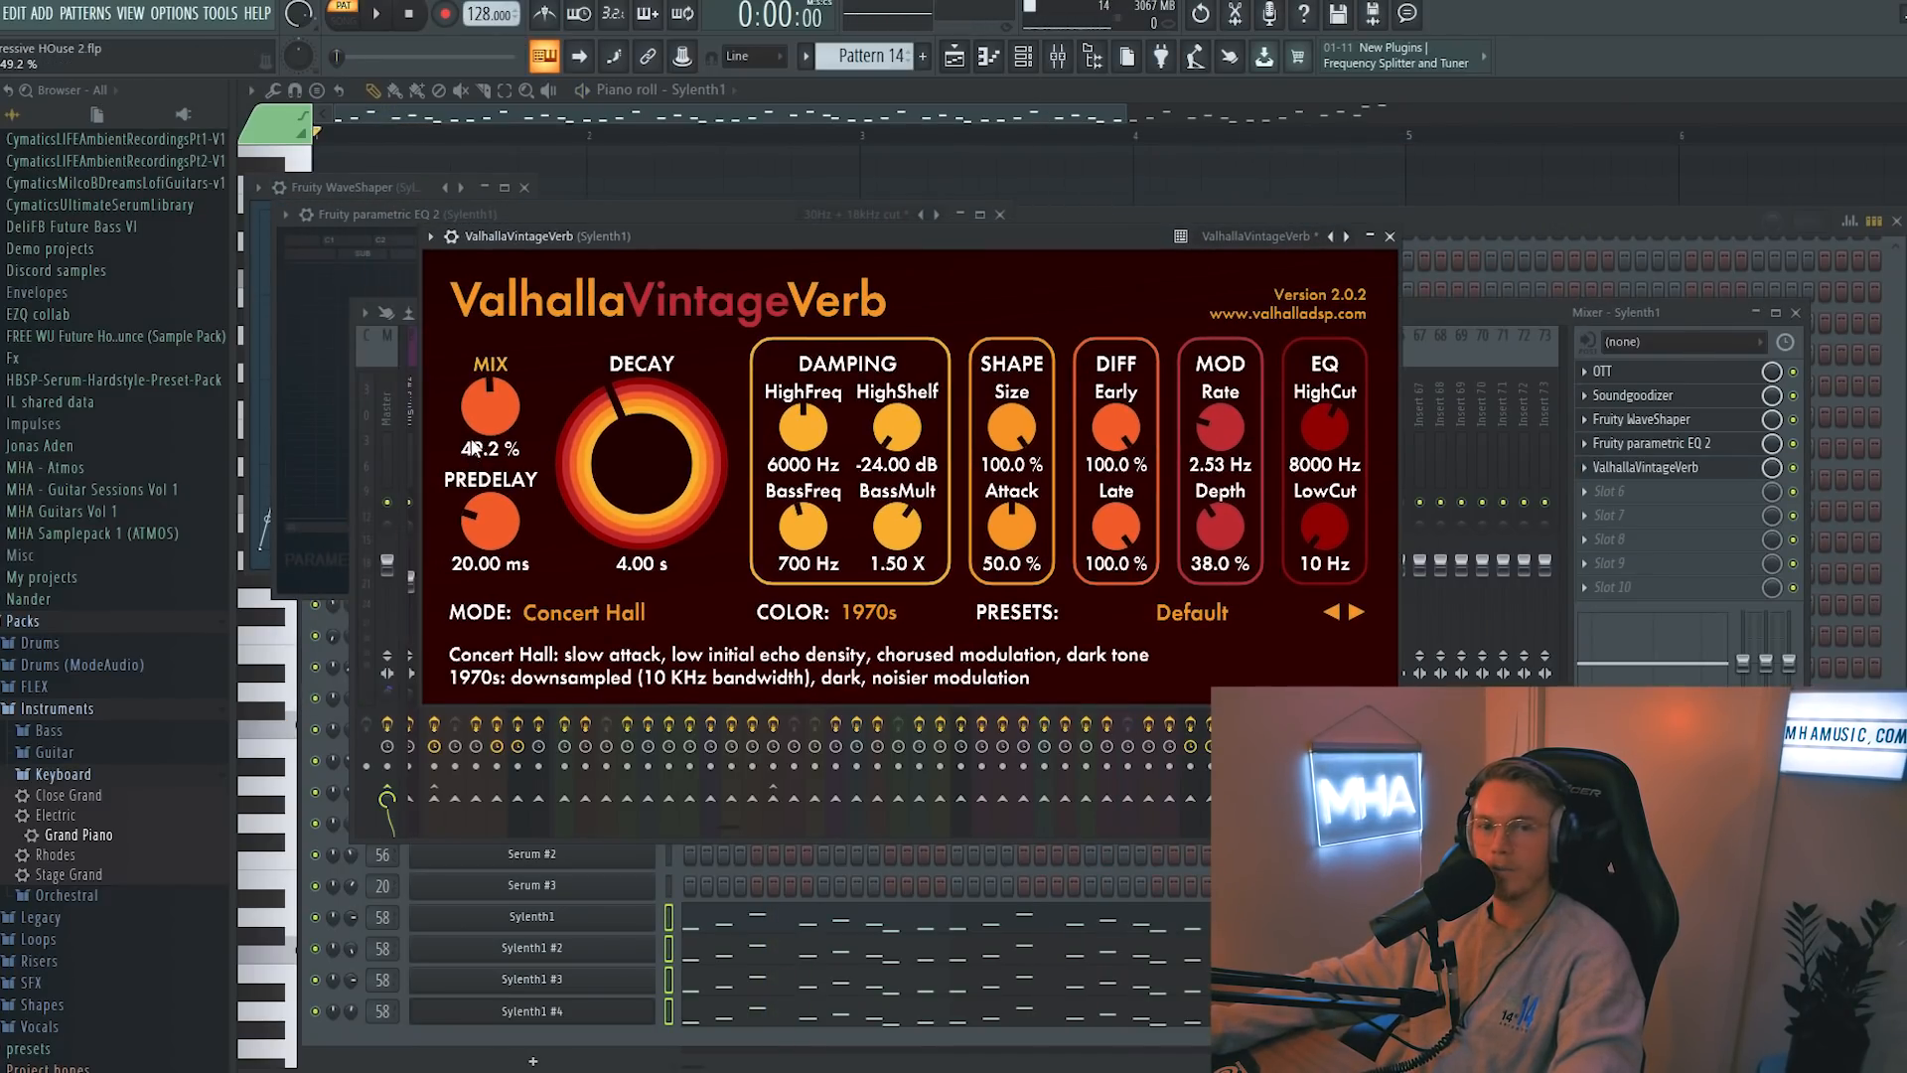
{"action": "left_click_drag", "start_coordinate": [502, 402], "coordinate": [504, 409]}
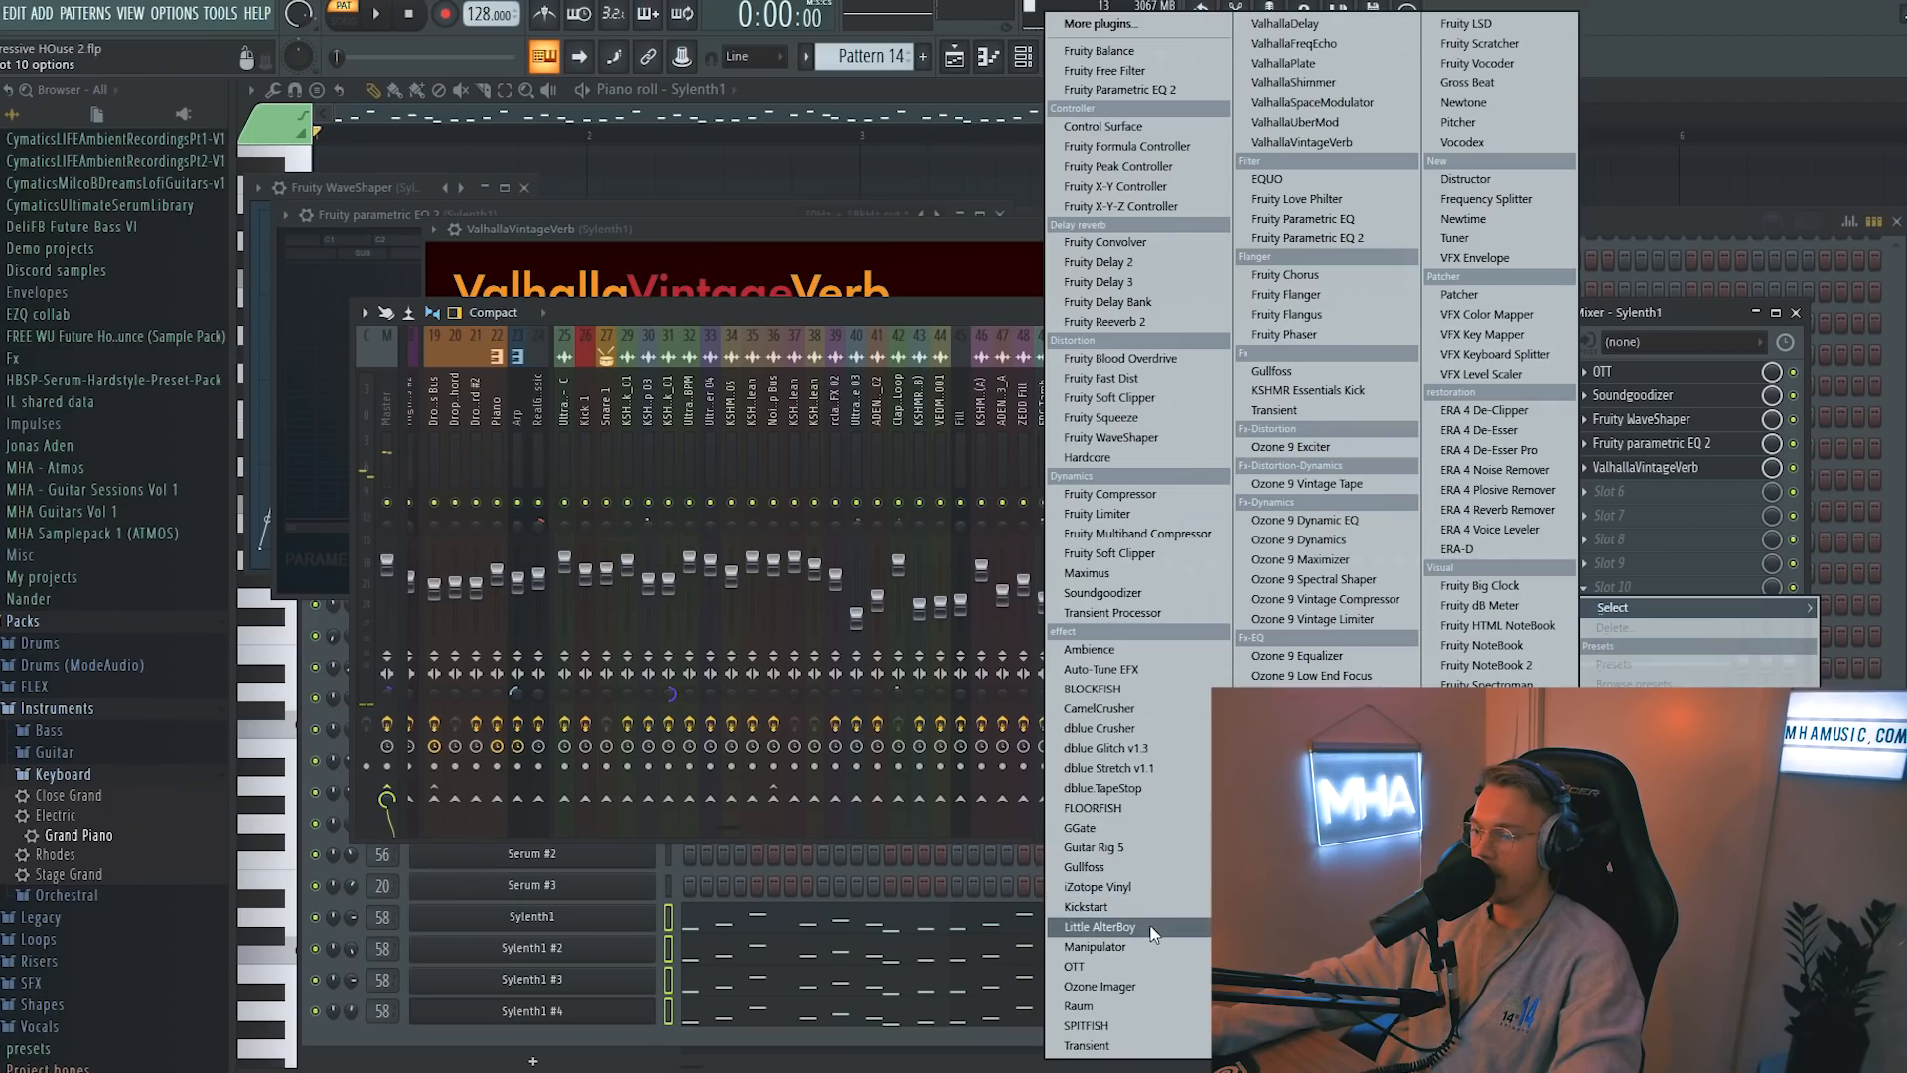
{"action": "left_click", "coordinate": [1134, 909]}
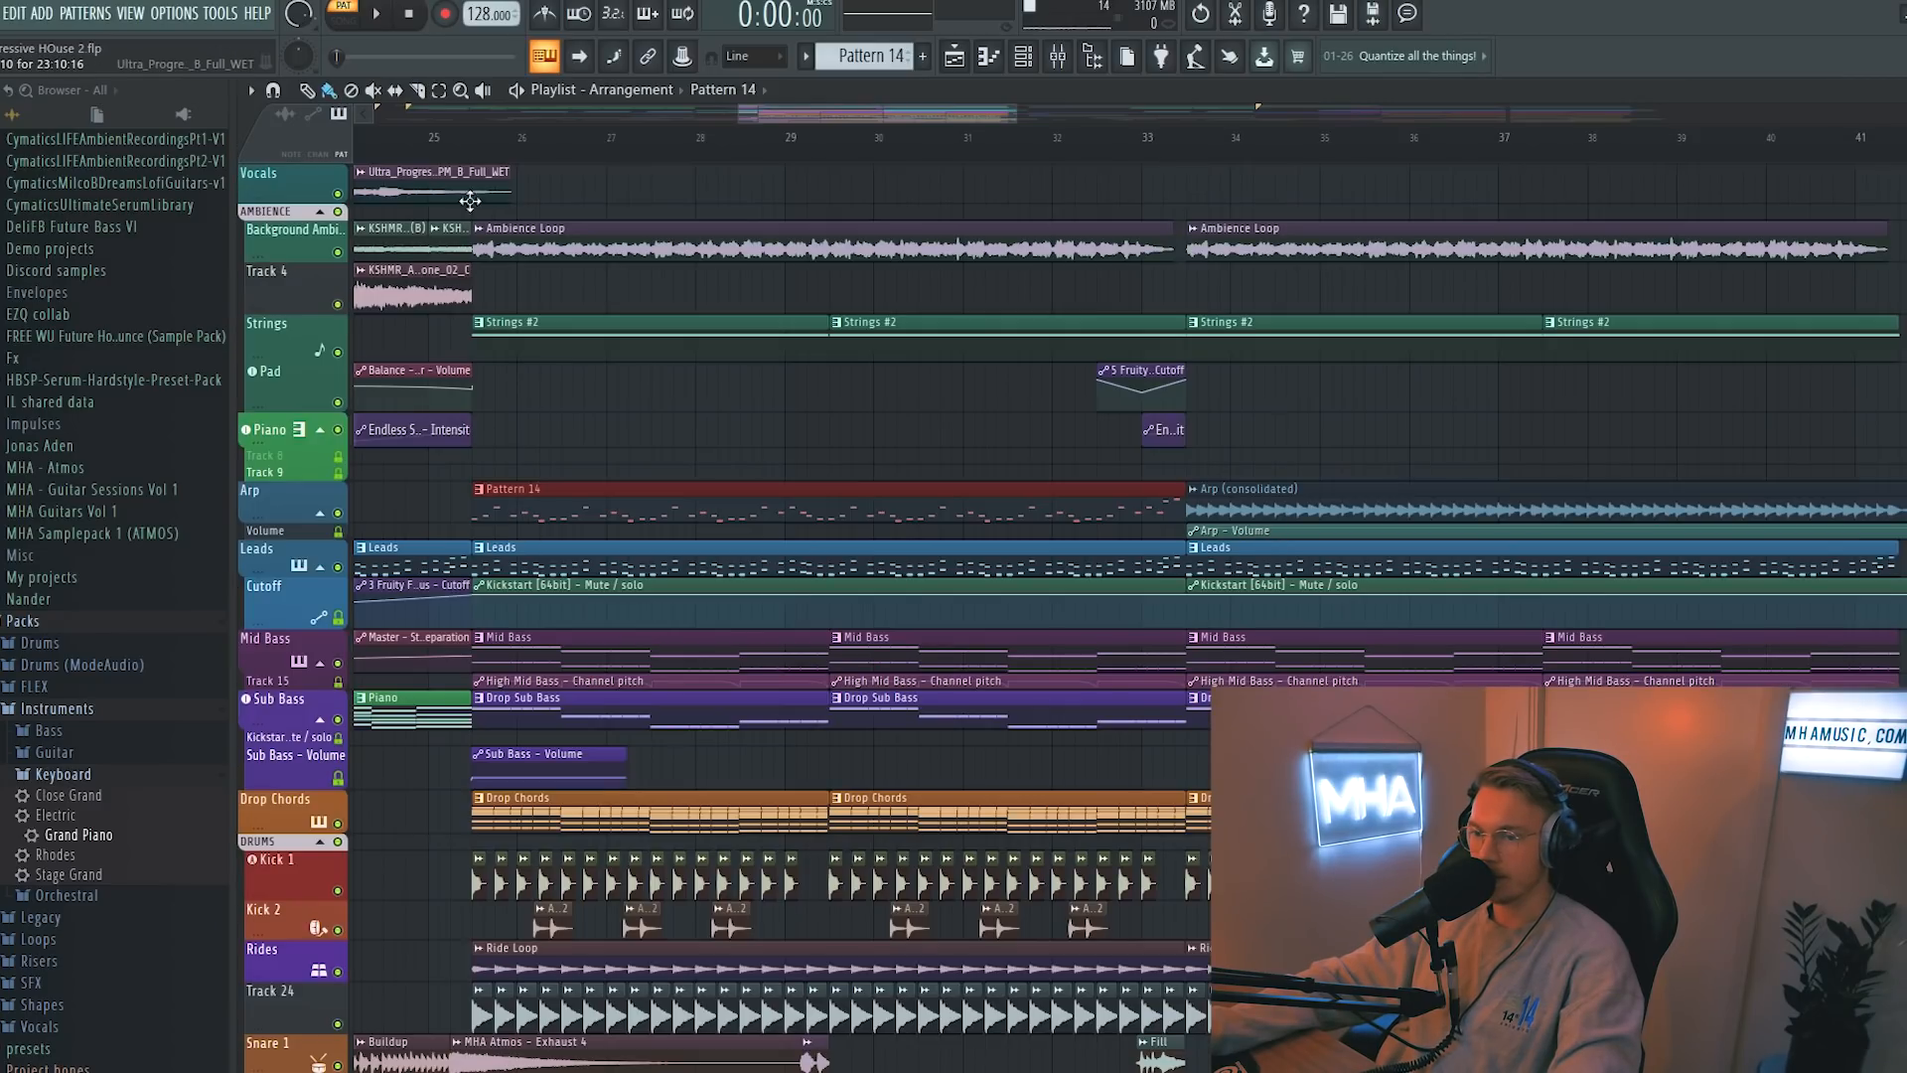
- Move the Pattern 14 clip to an enlarged Track 8, duplicate it across the second drop half, and check the Sylenth1 mixer level during playback
{"action": "key", "text": "space"}
{"action": "left_click_drag", "start_coordinate": [1177, 491], "coordinate": [1153, 452]}
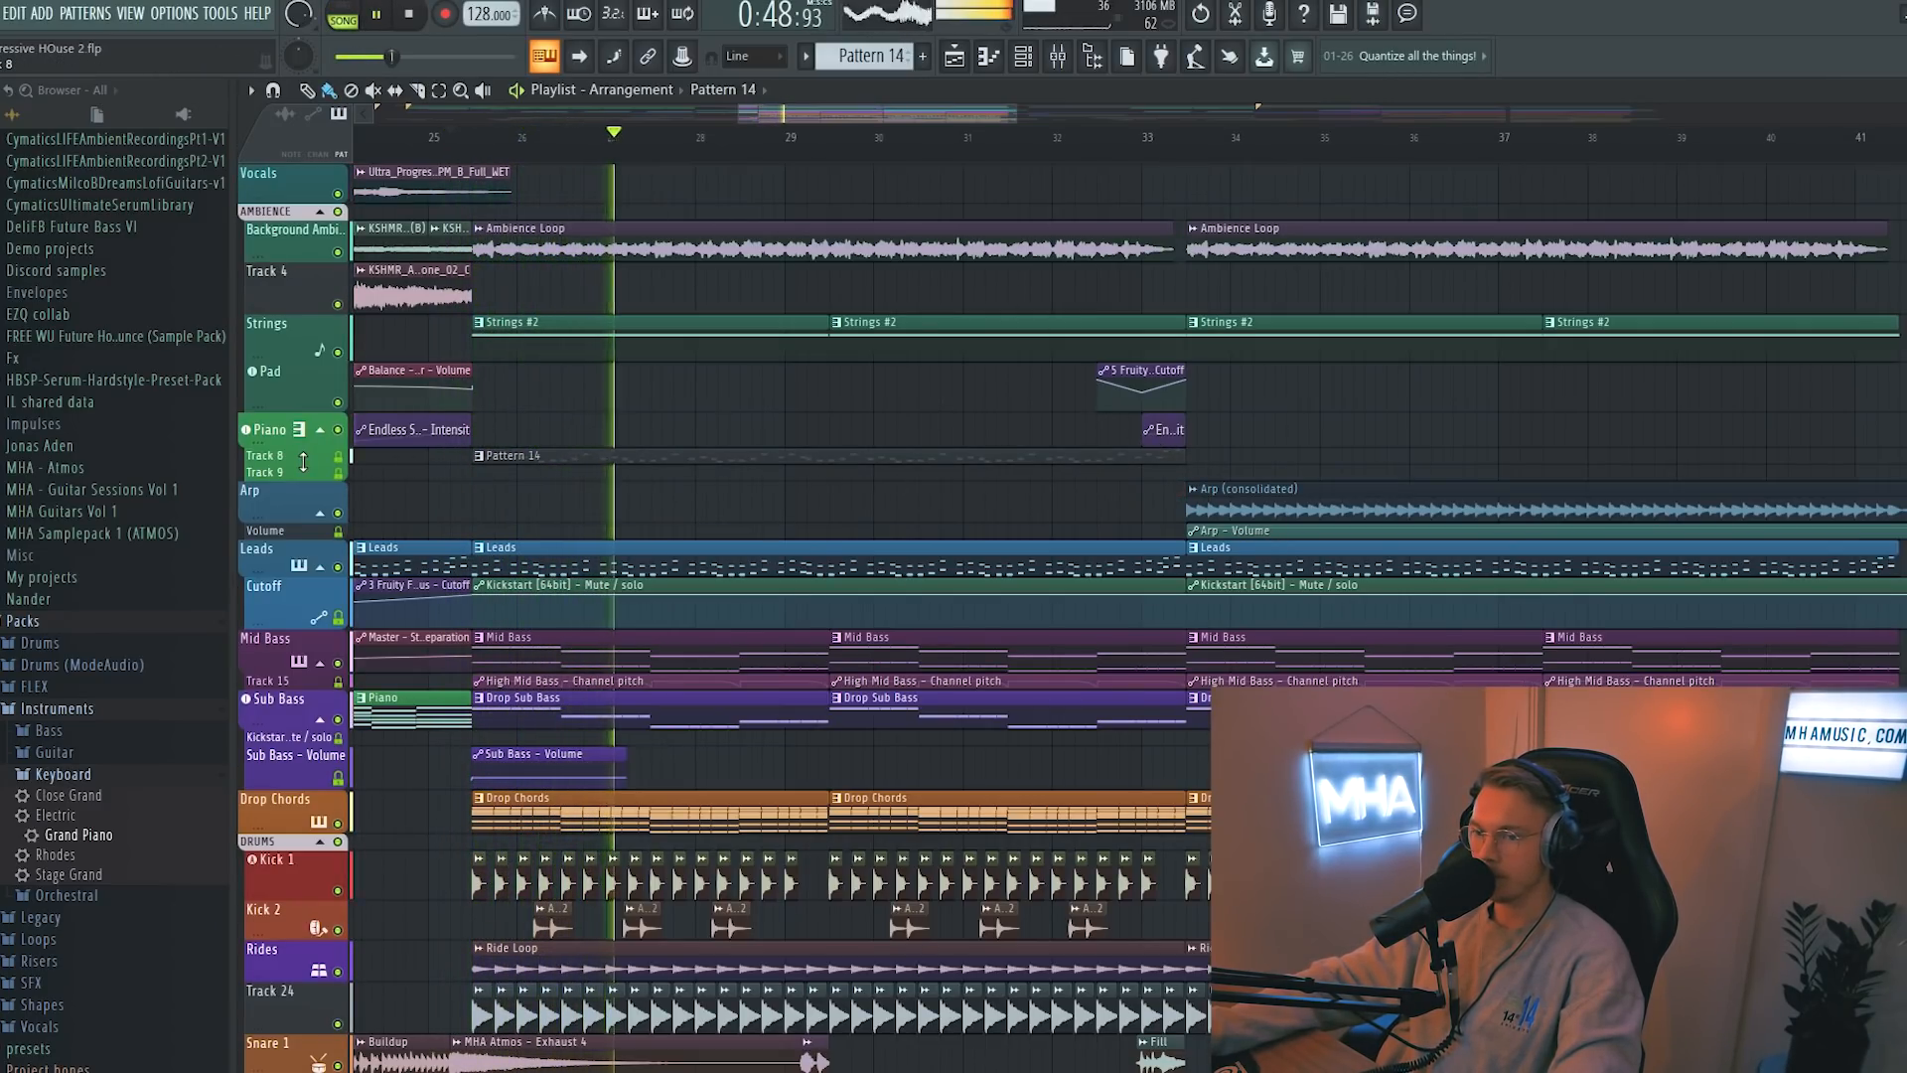
{"action": "left_click_drag", "start_coordinate": [303, 462], "coordinate": [303, 487]}
{"action": "left_click", "coordinate": [1110, 473], "text": "ctrl"}
{"action": "key", "text": "ctrl+b"}
{"action": "left_click", "coordinate": [1285, 429], "text": "ctrl"}
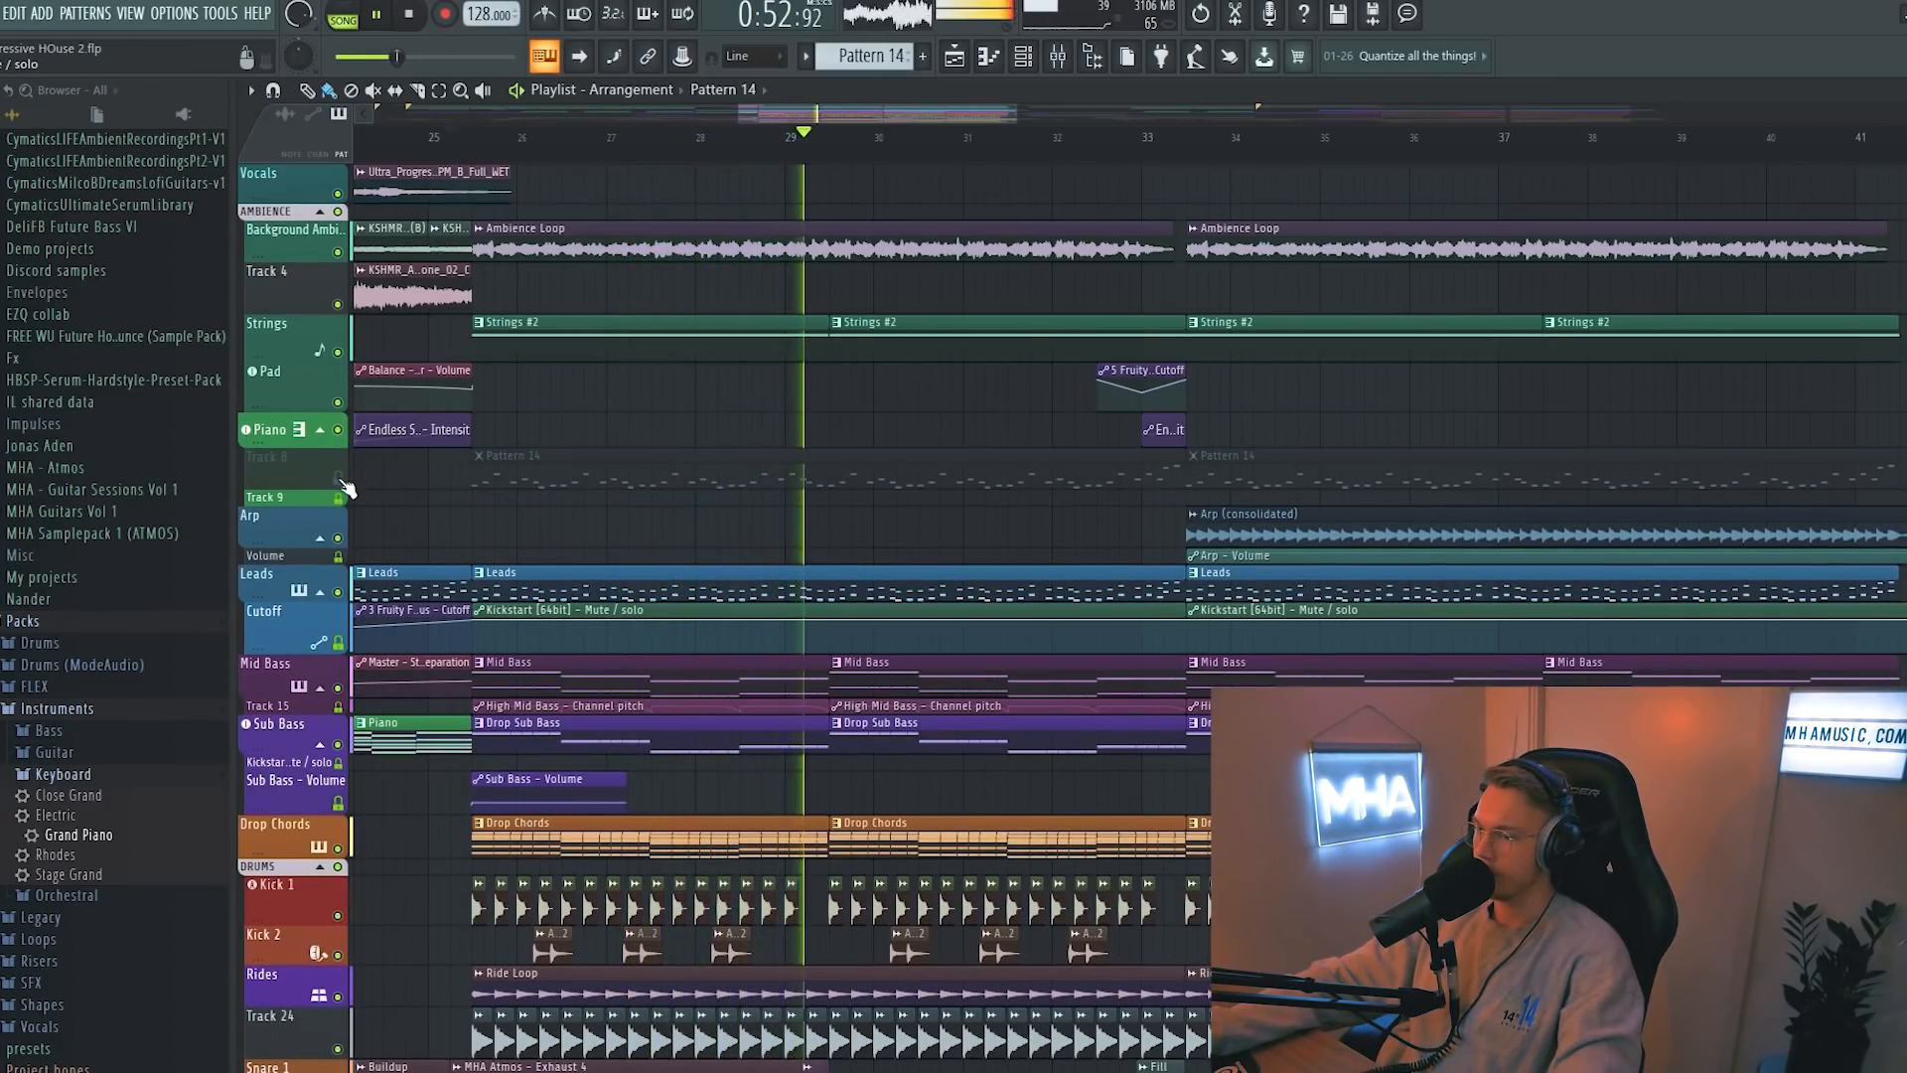
{"action": "left_click", "coordinate": [1058, 58]}
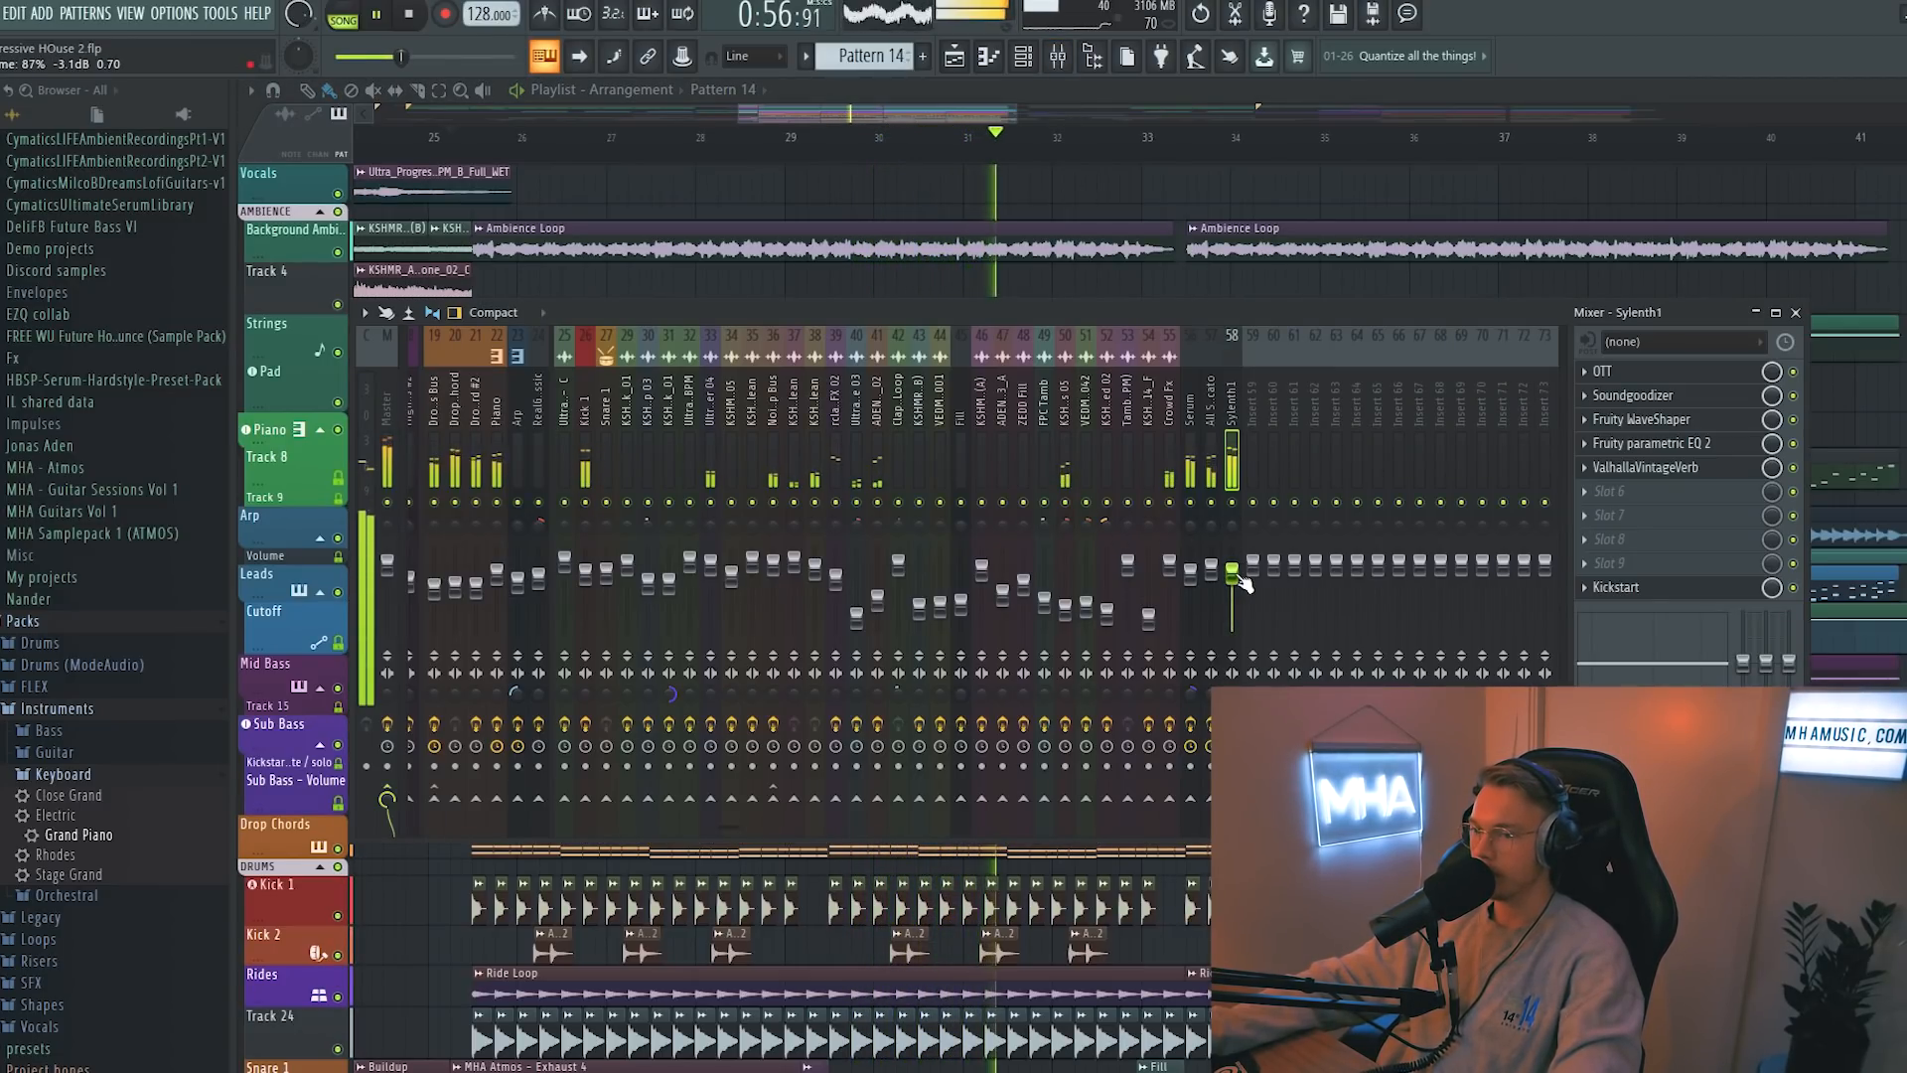
{"action": "scroll", "coordinate": [422, 467], "scroll_direction": "left", "scroll_amount": 6}
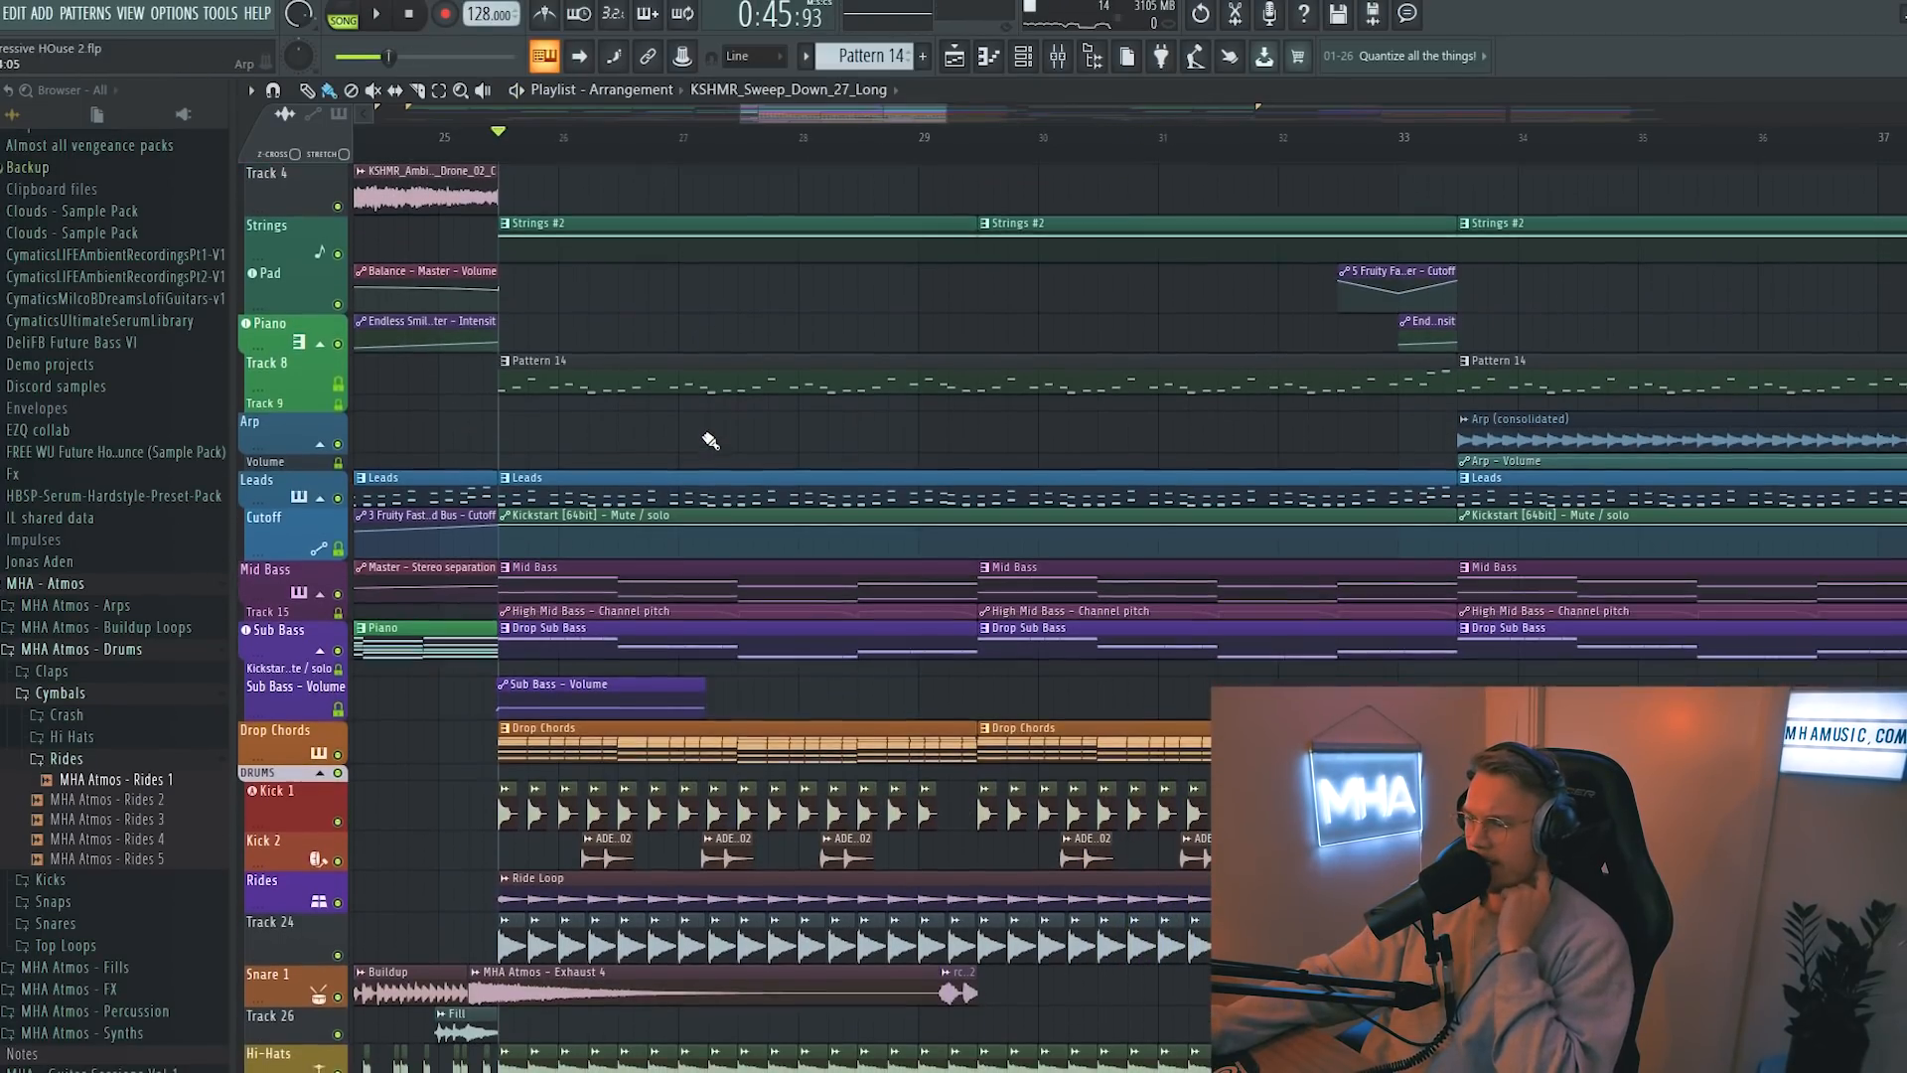
- Place MHA Atmos - Snare sweep 2 on the FX track in bar 26 and browse the MHA Atmos percussion one-shots
{"action": "scroll", "coordinate": [710, 440], "scroll_direction": "down", "scroll_amount": 1}
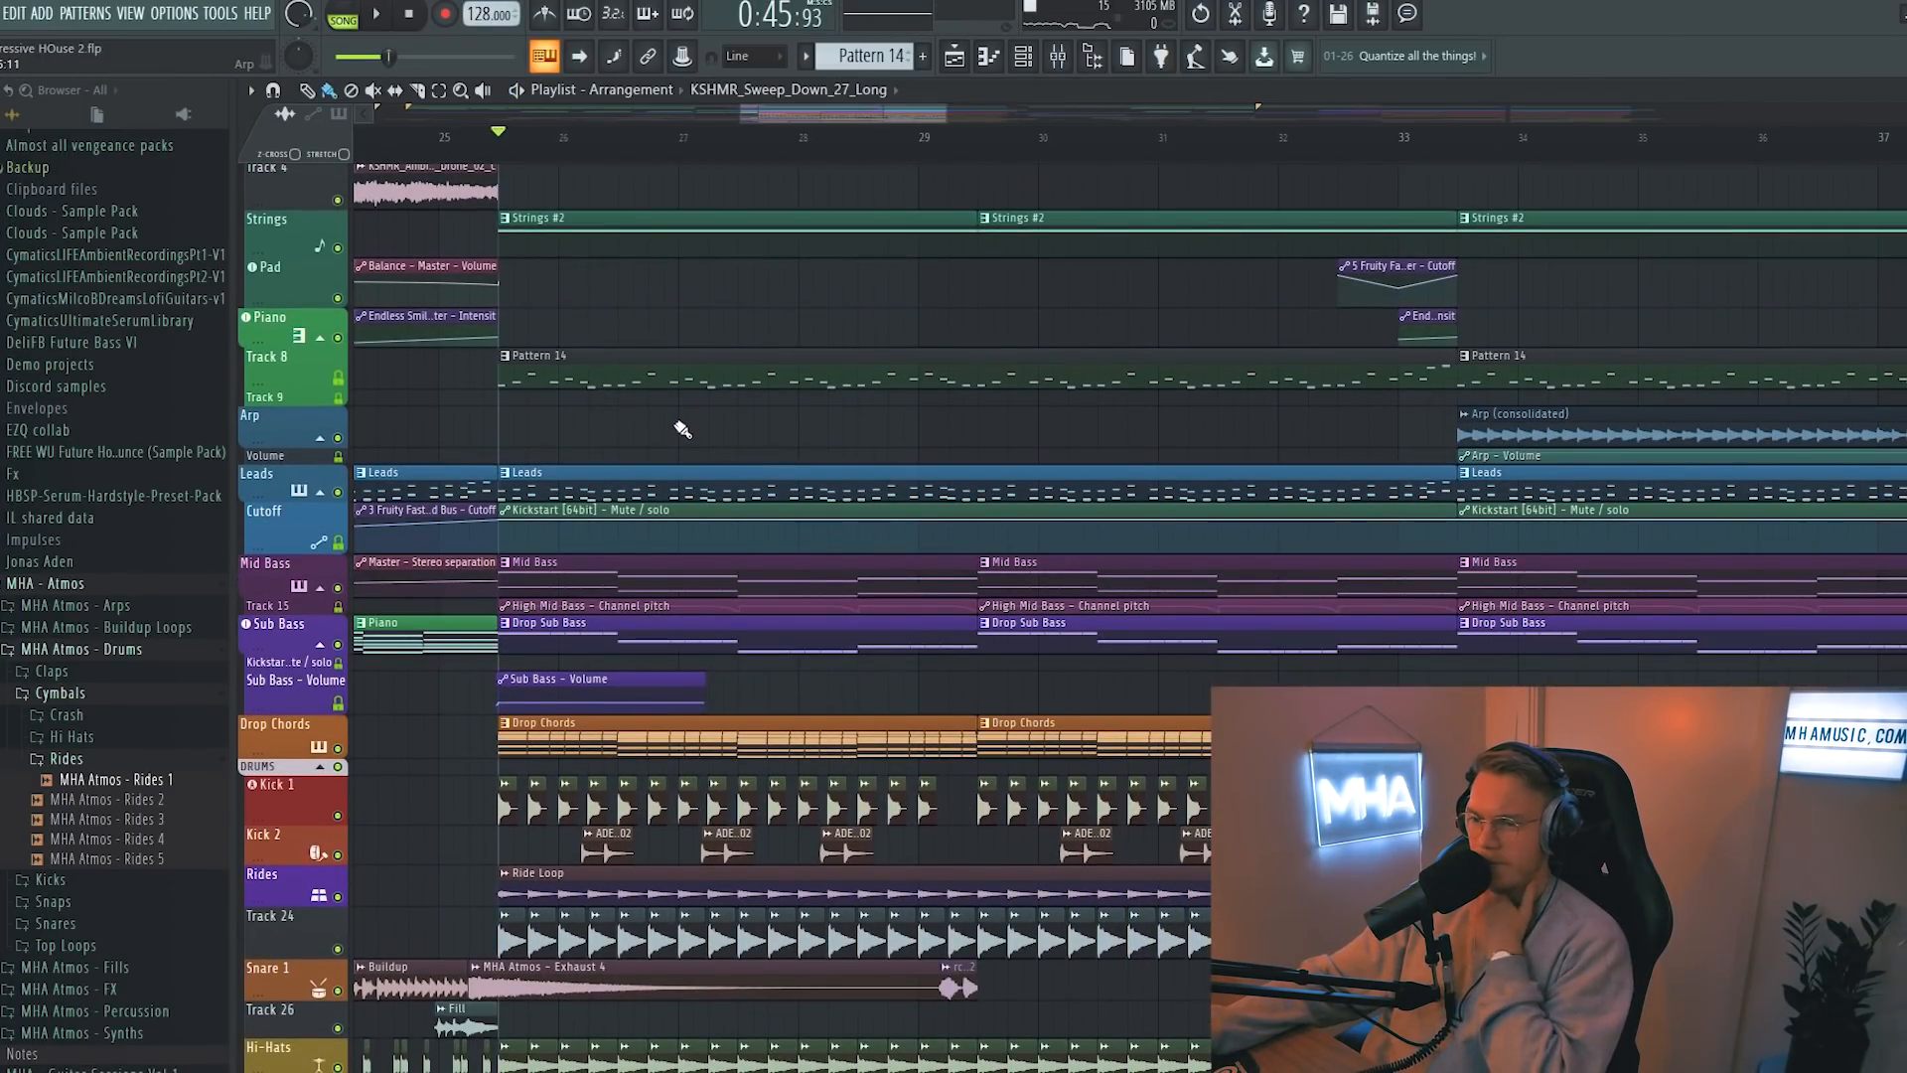
{"action": "scroll", "coordinate": [682, 429], "scroll_direction": "down", "scroll_amount": 8}
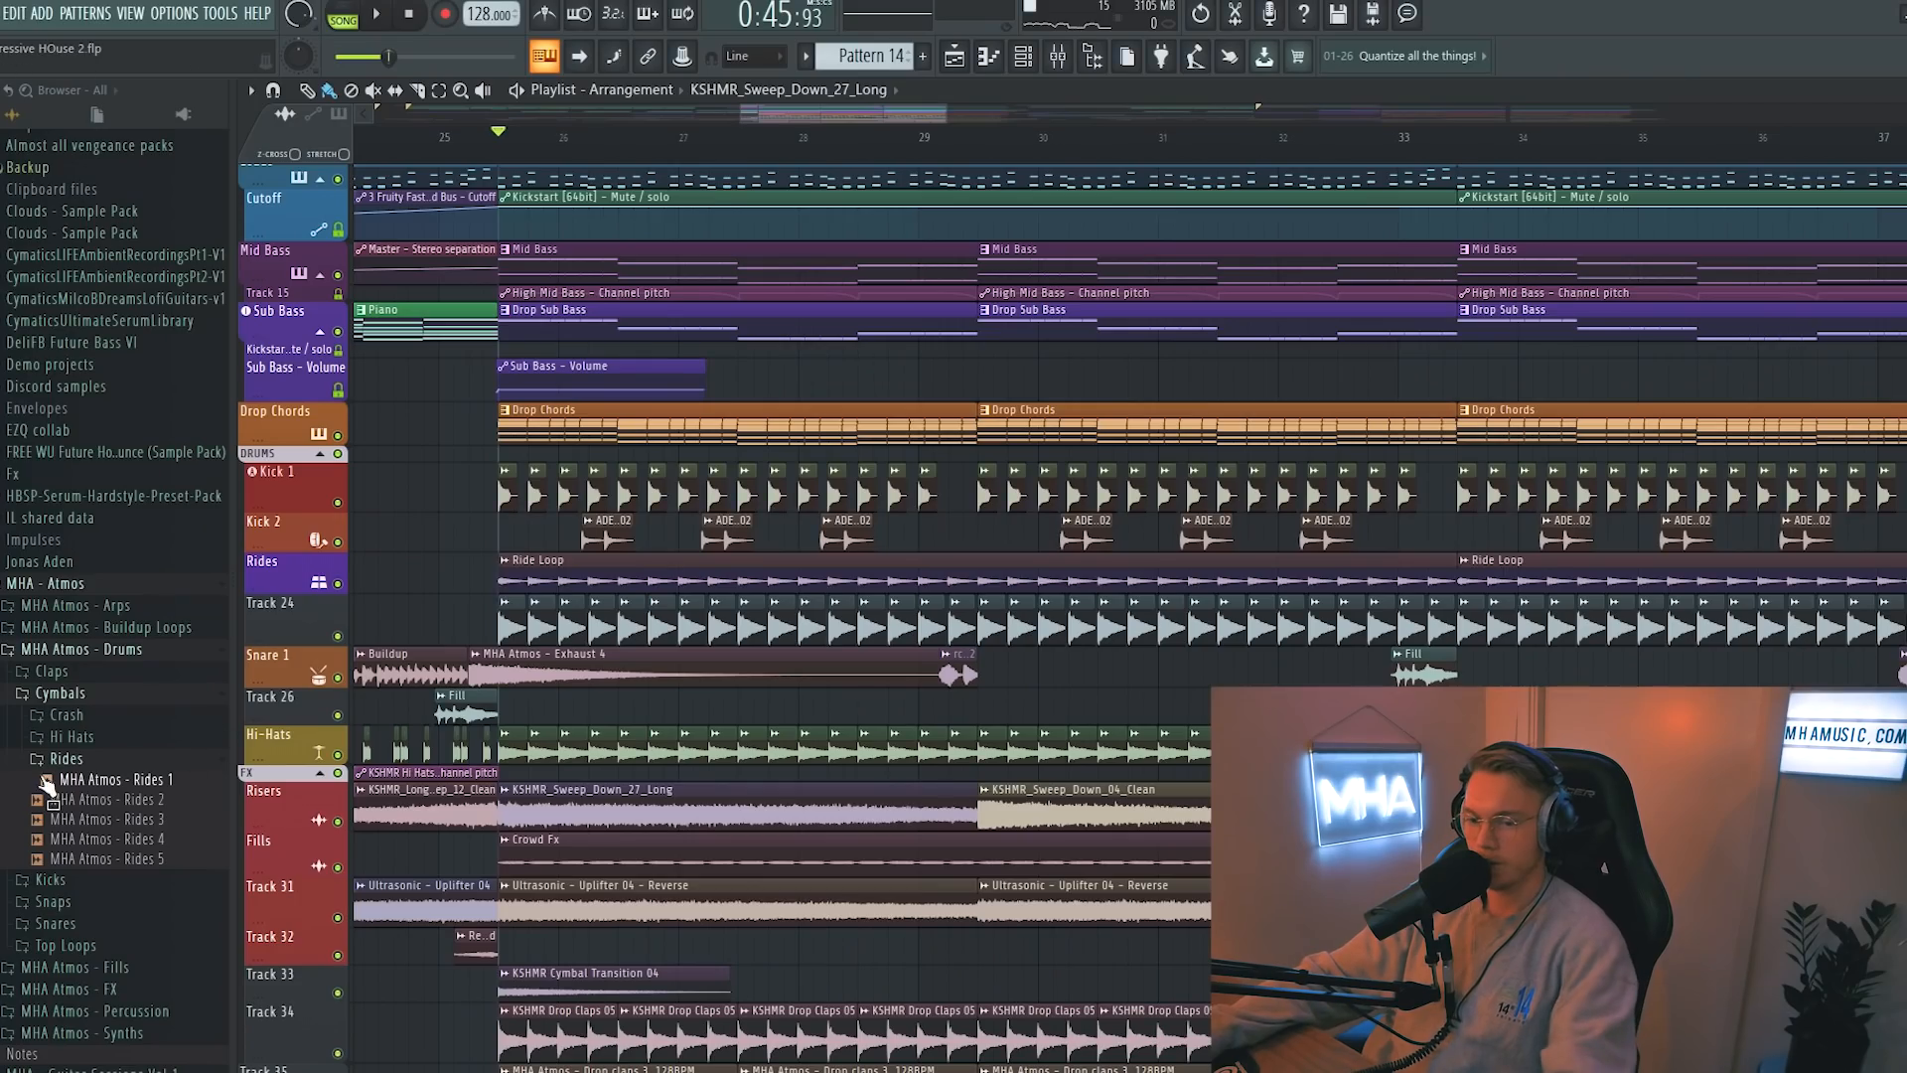
{"action": "left_click", "coordinate": [54, 784]}
{"action": "left_click", "coordinate": [60, 730]}
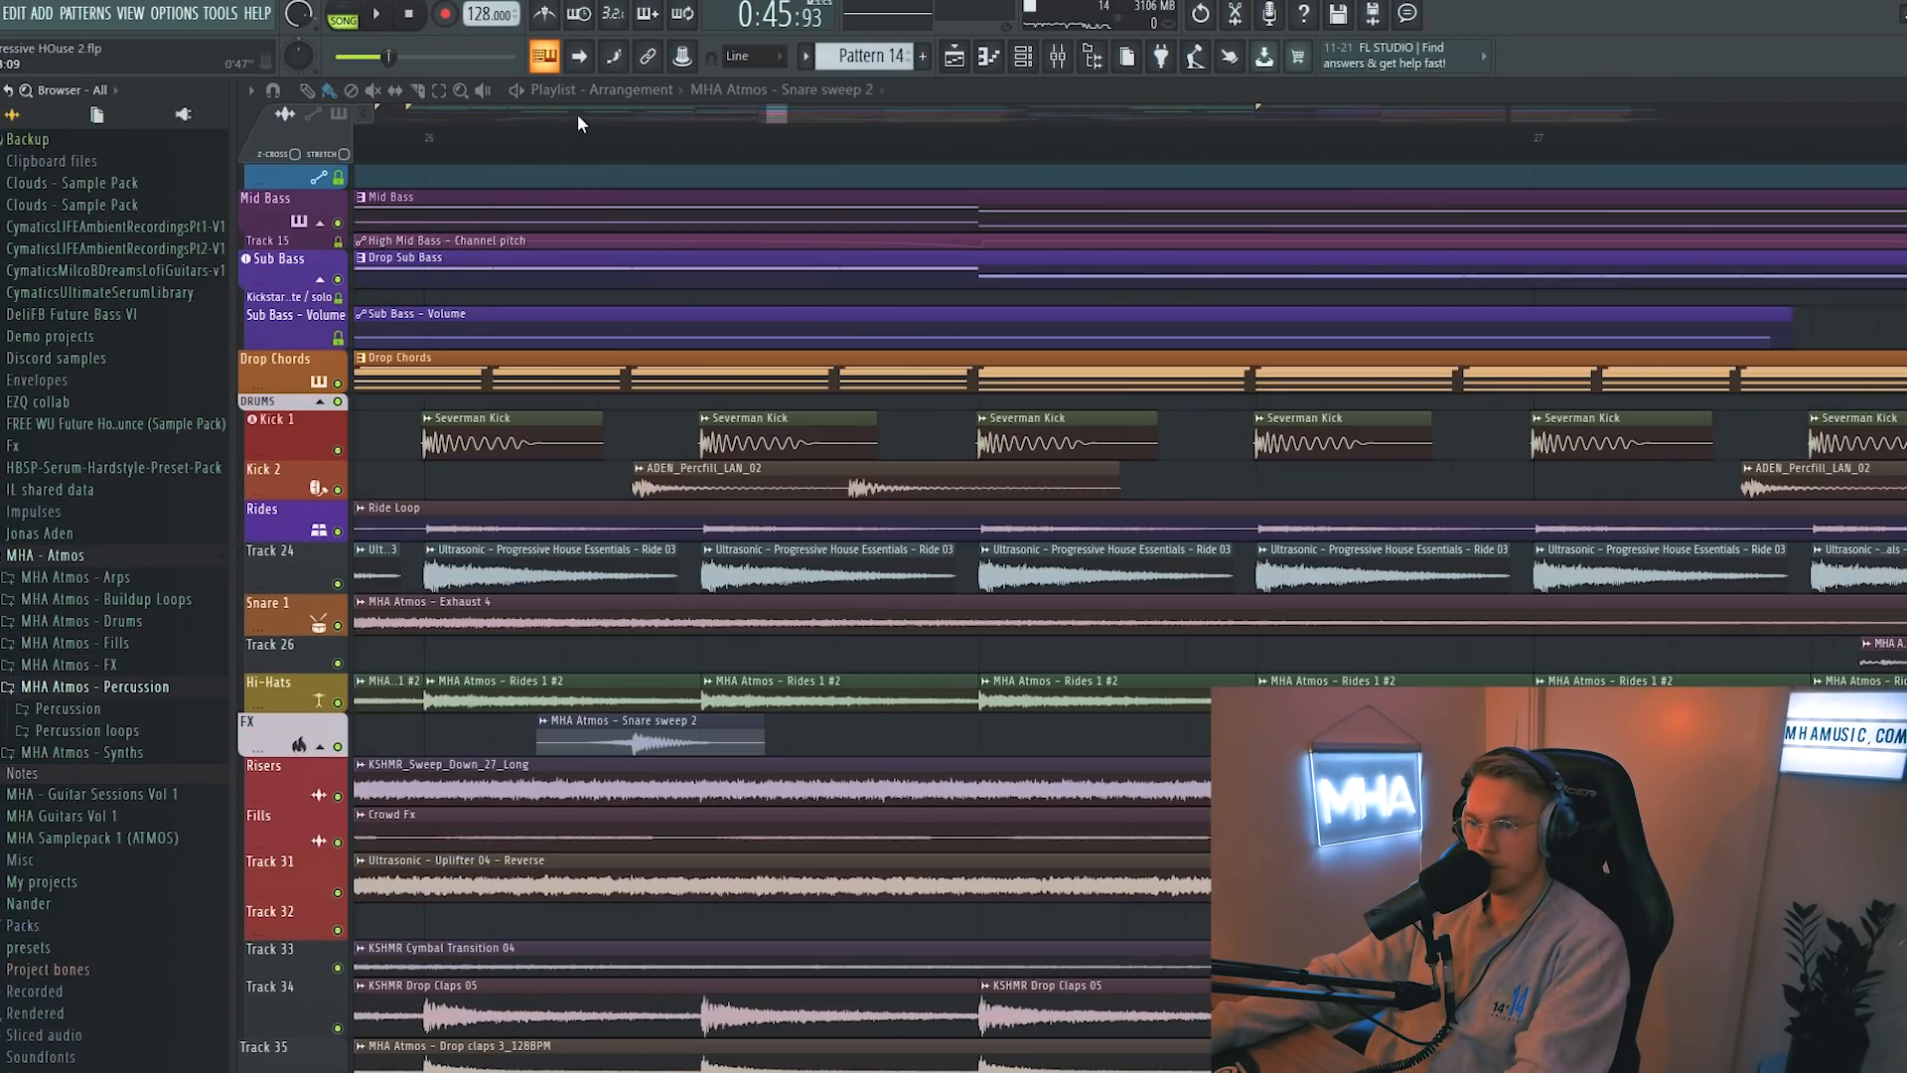
{"action": "left_click", "coordinate": [100, 706]}
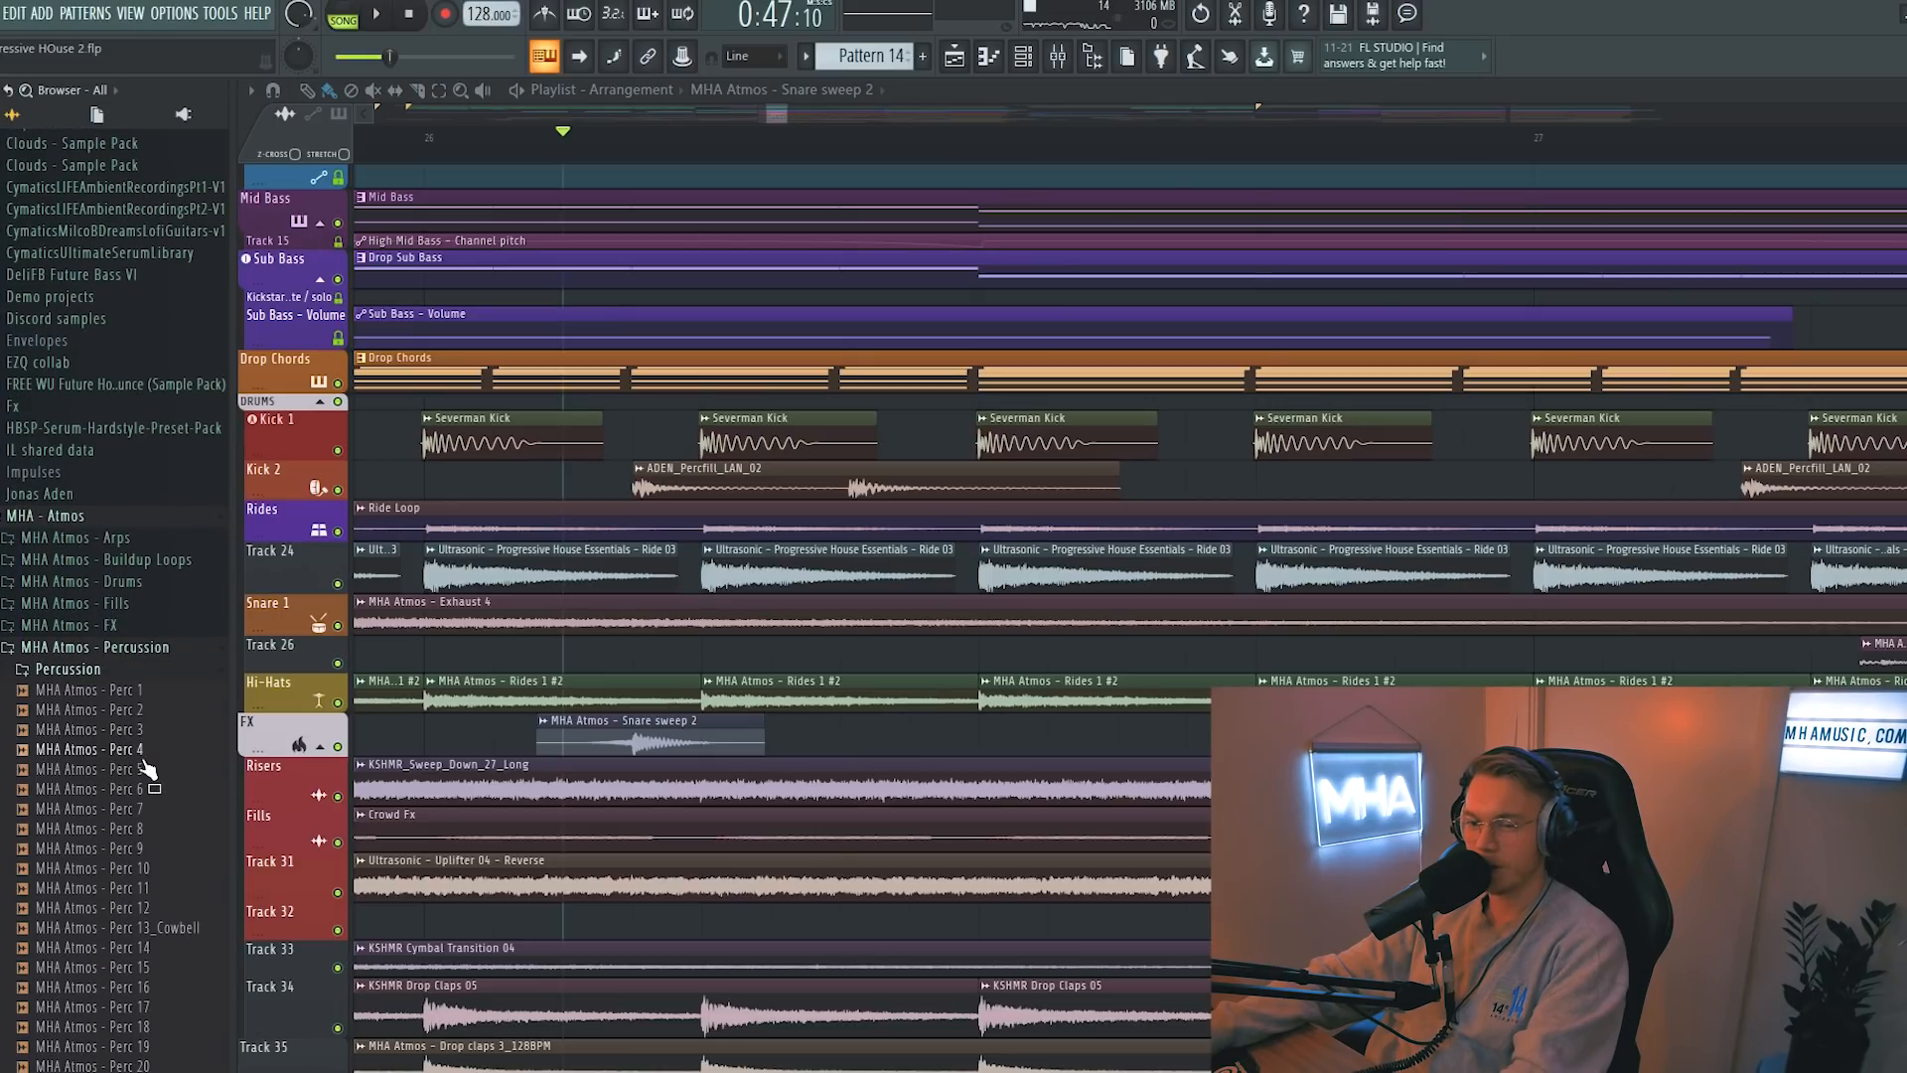
{"action": "scroll", "coordinate": [139, 773], "scroll_direction": "down", "scroll_amount": 3}
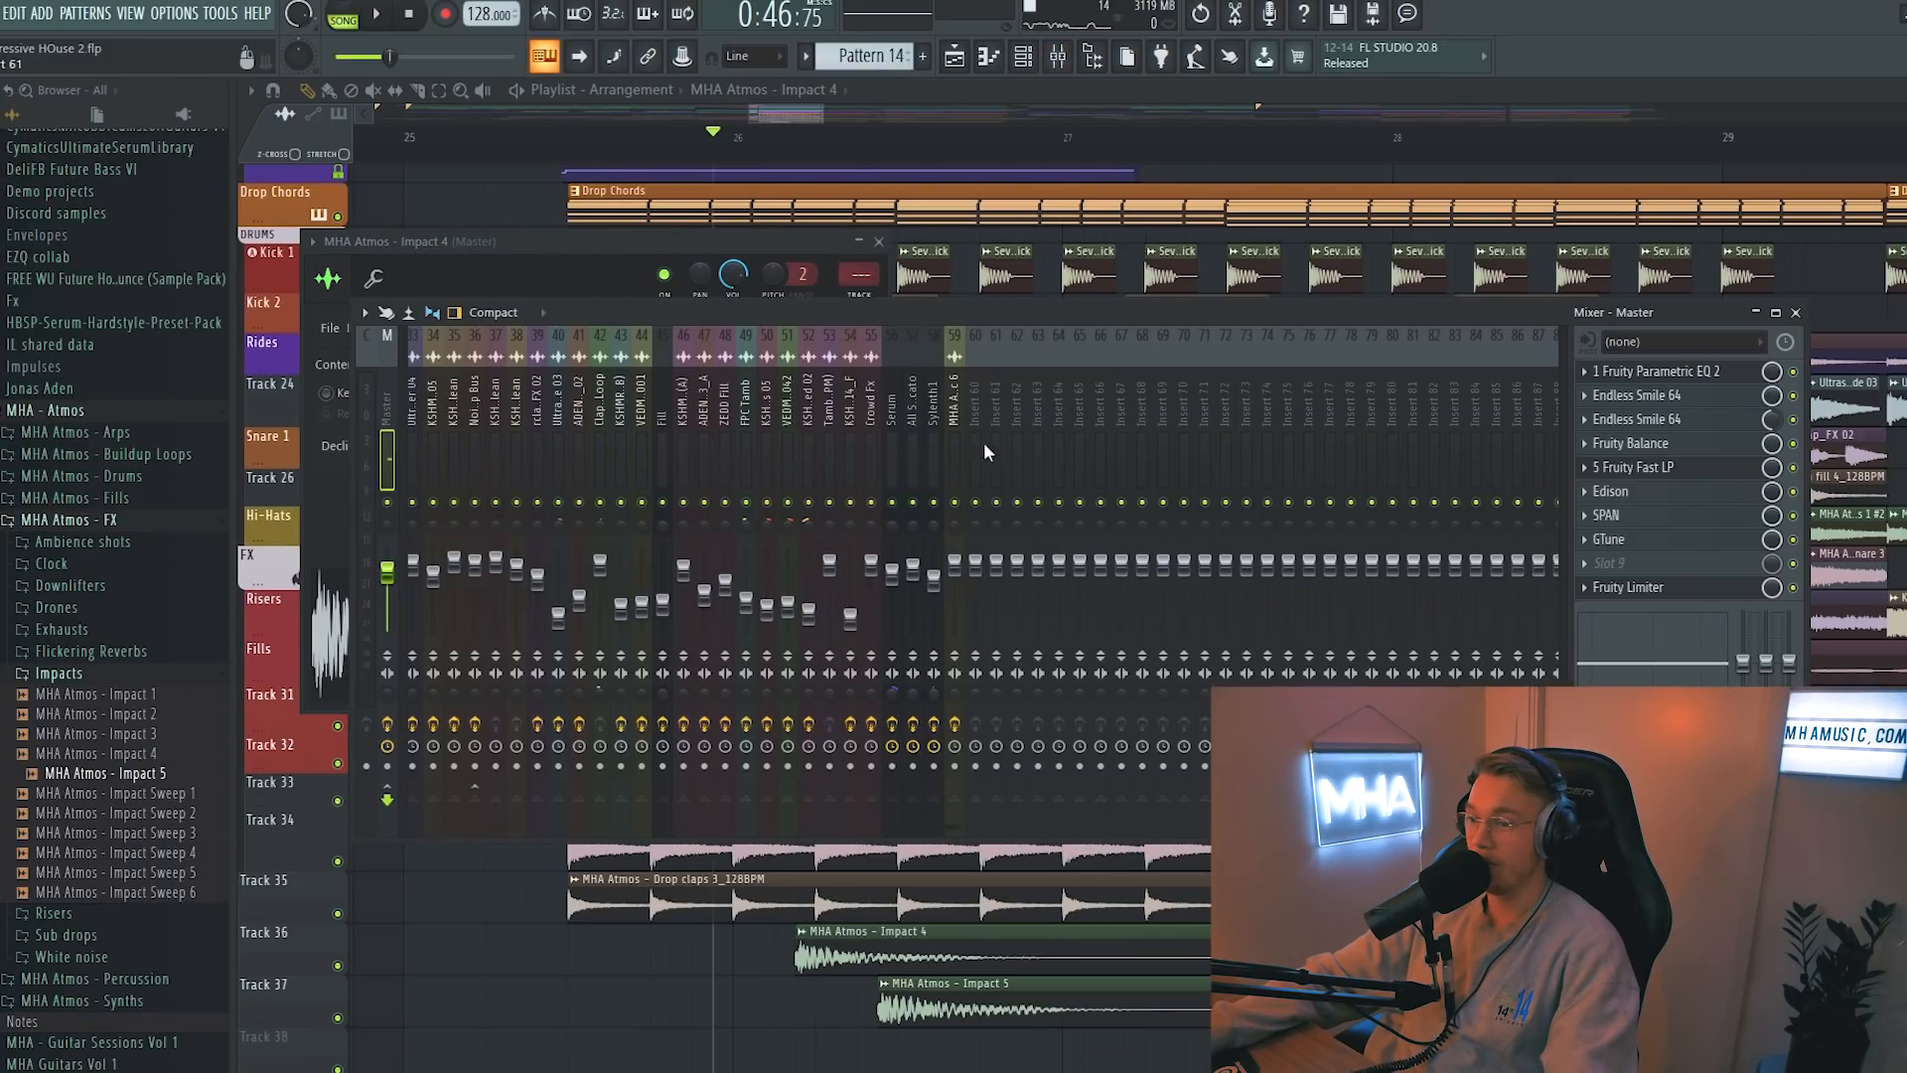
- Route the MHA Atmos - Impact 4 and MHA Atmos - Impact 5 samples to mixer track 60
{"action": "right_click", "coordinate": [986, 453]}
{"action": "mouse_move", "coordinate": [1042, 541]}
{"action": "left_click", "coordinate": [1281, 544]}
{"action": "double_click", "coordinate": [956, 985]}
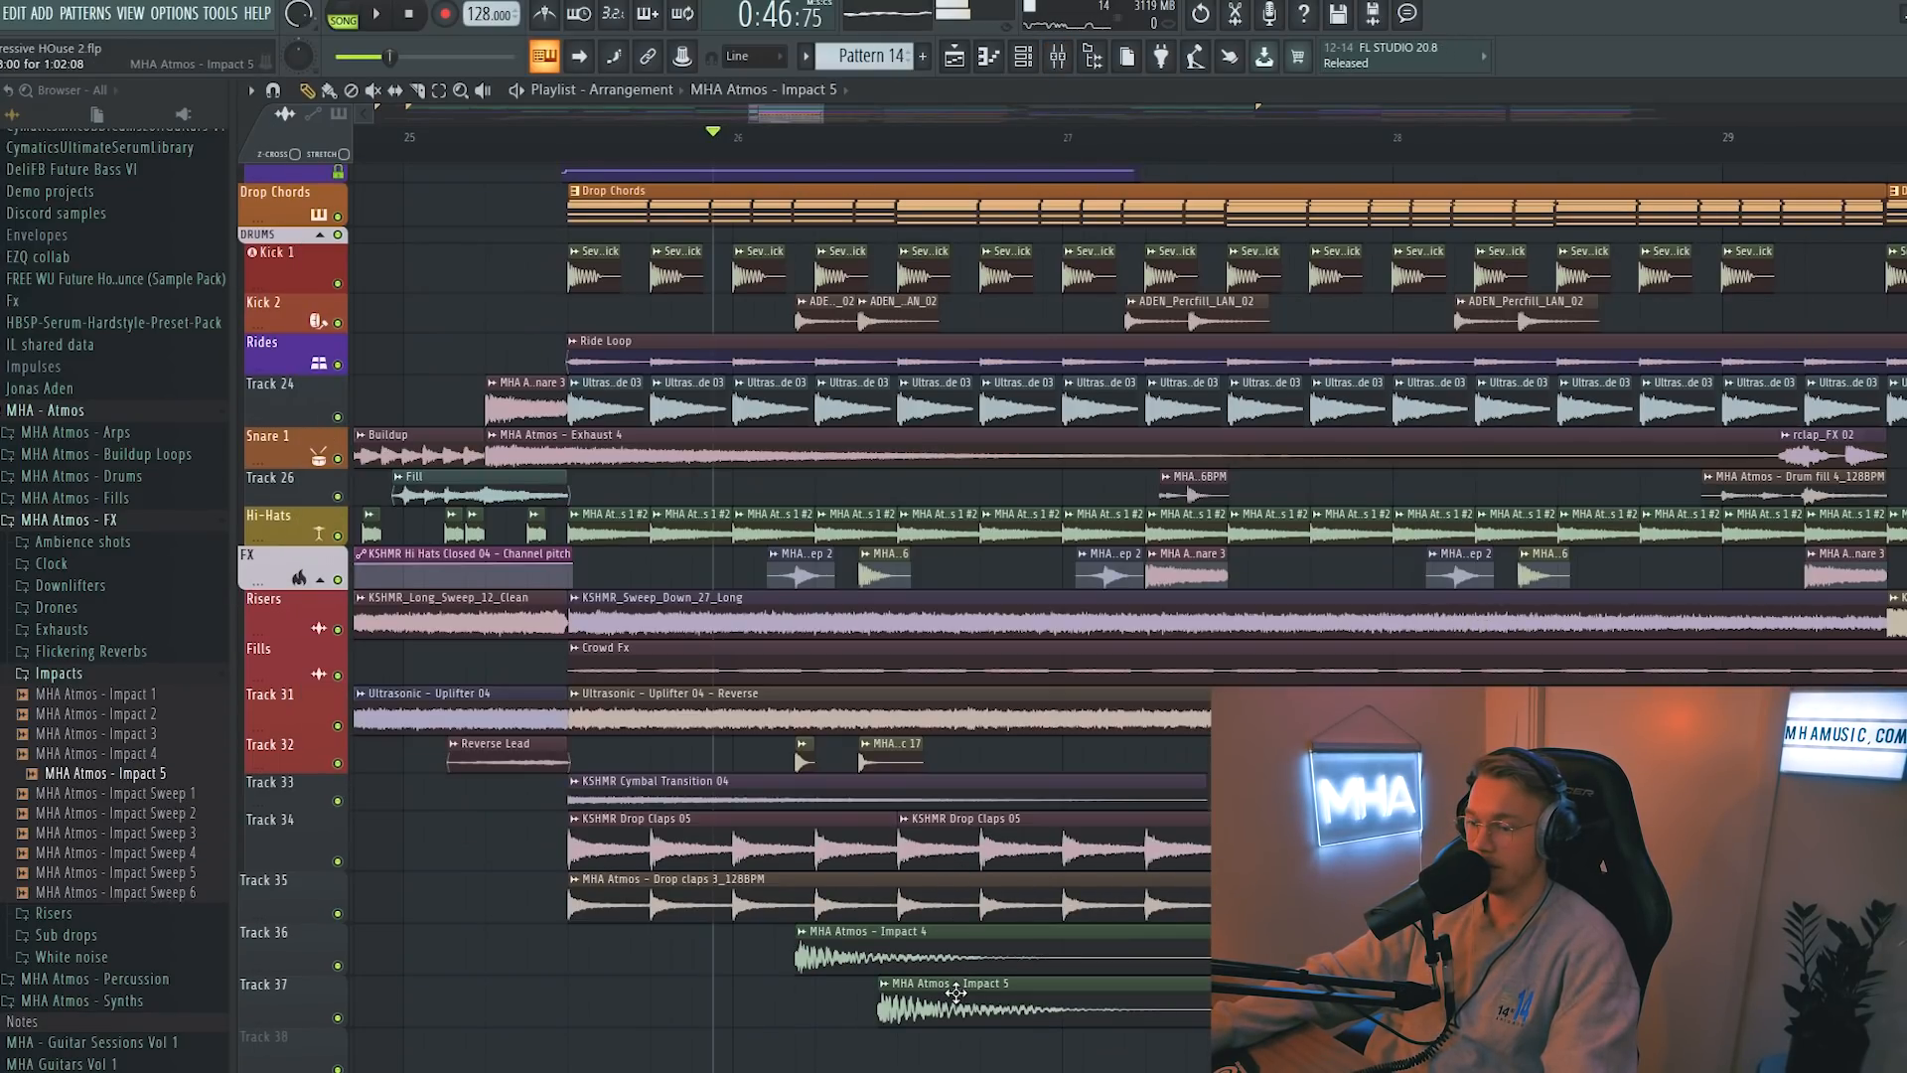
{"action": "left_click", "coordinate": [1059, 57]}
{"action": "right_click", "coordinate": [986, 457]}
{"action": "mouse_move", "coordinate": [1042, 545]}
{"action": "left_click", "coordinate": [1281, 546]}
- Insert Fruity Parametric EQ 2 in slot 1 of the Impact 4 mixer track and load a low- and high-cut mastering preset
{"action": "left_click", "coordinate": [1679, 371]}
{"action": "left_click", "coordinate": [1267, 238]}
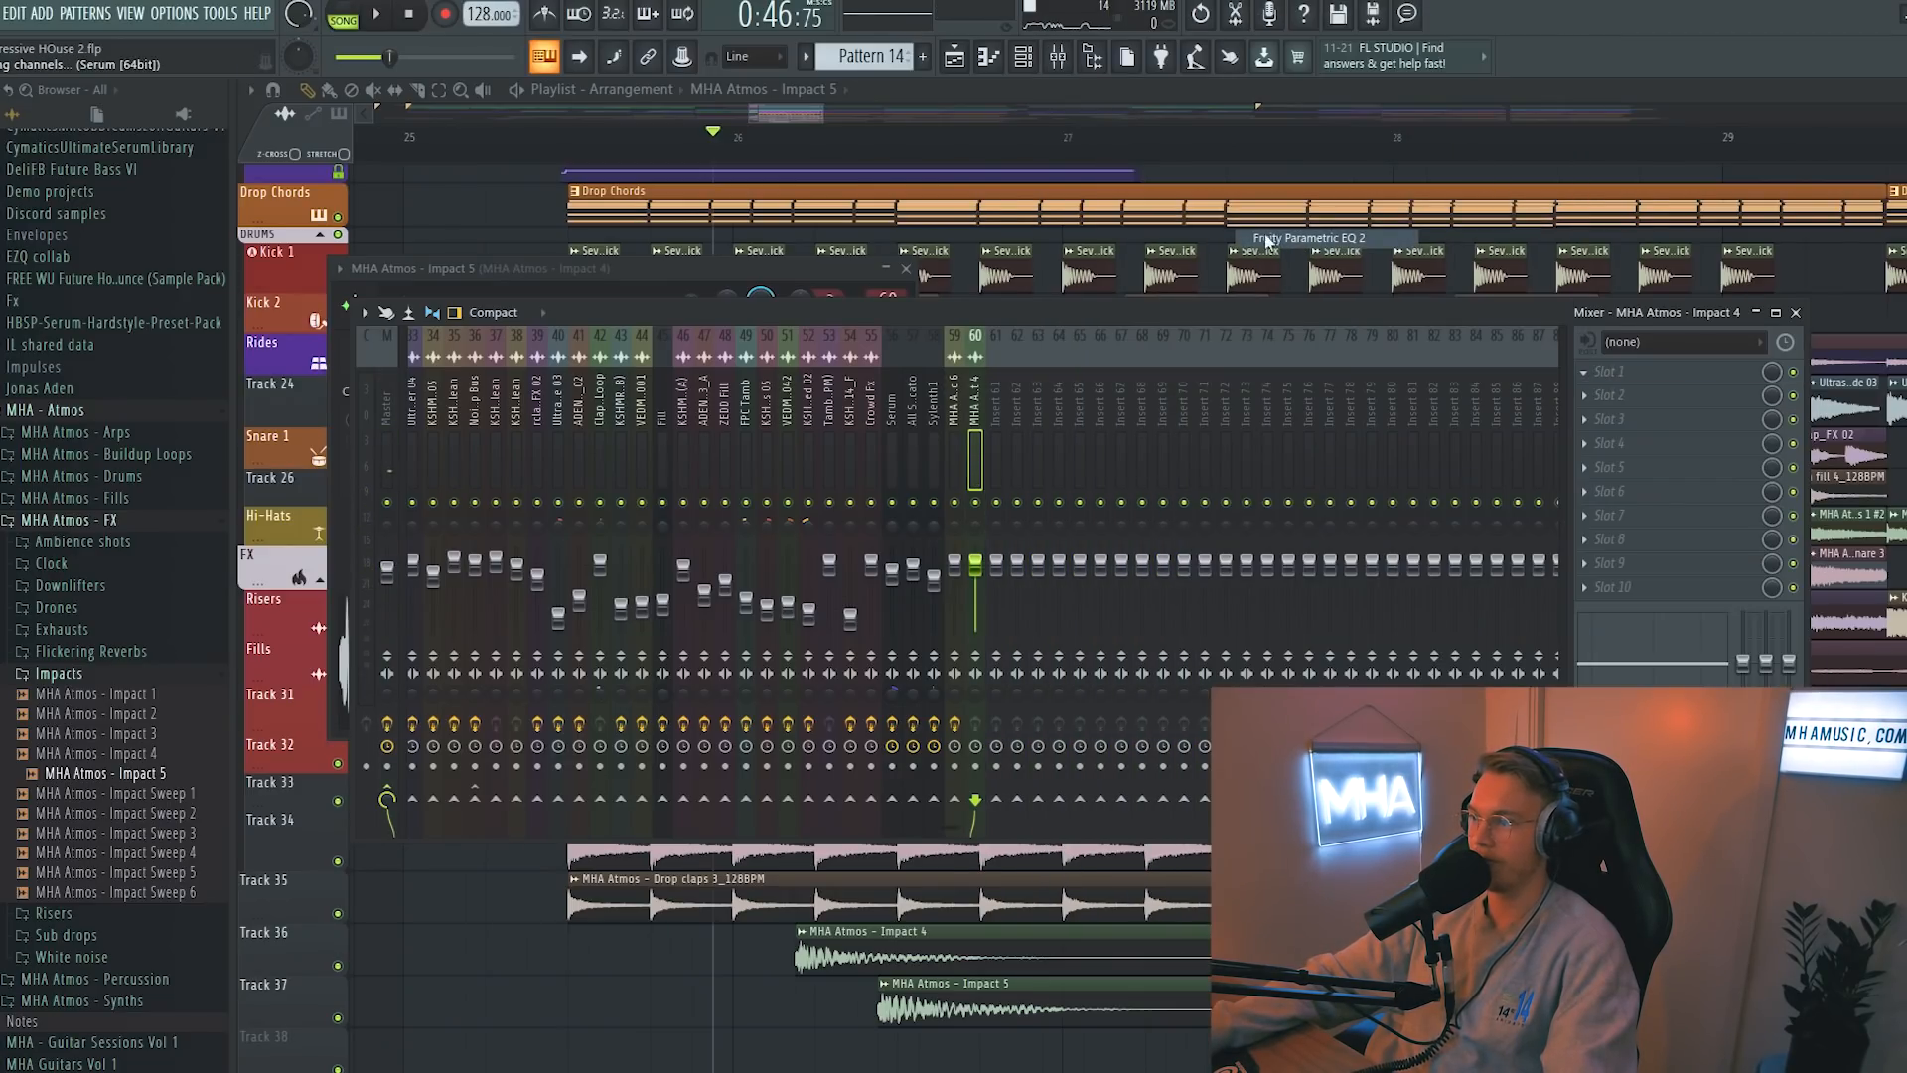
{"action": "left_click", "coordinate": [314, 242]}
{"action": "mouse_move", "coordinate": [382, 323]}
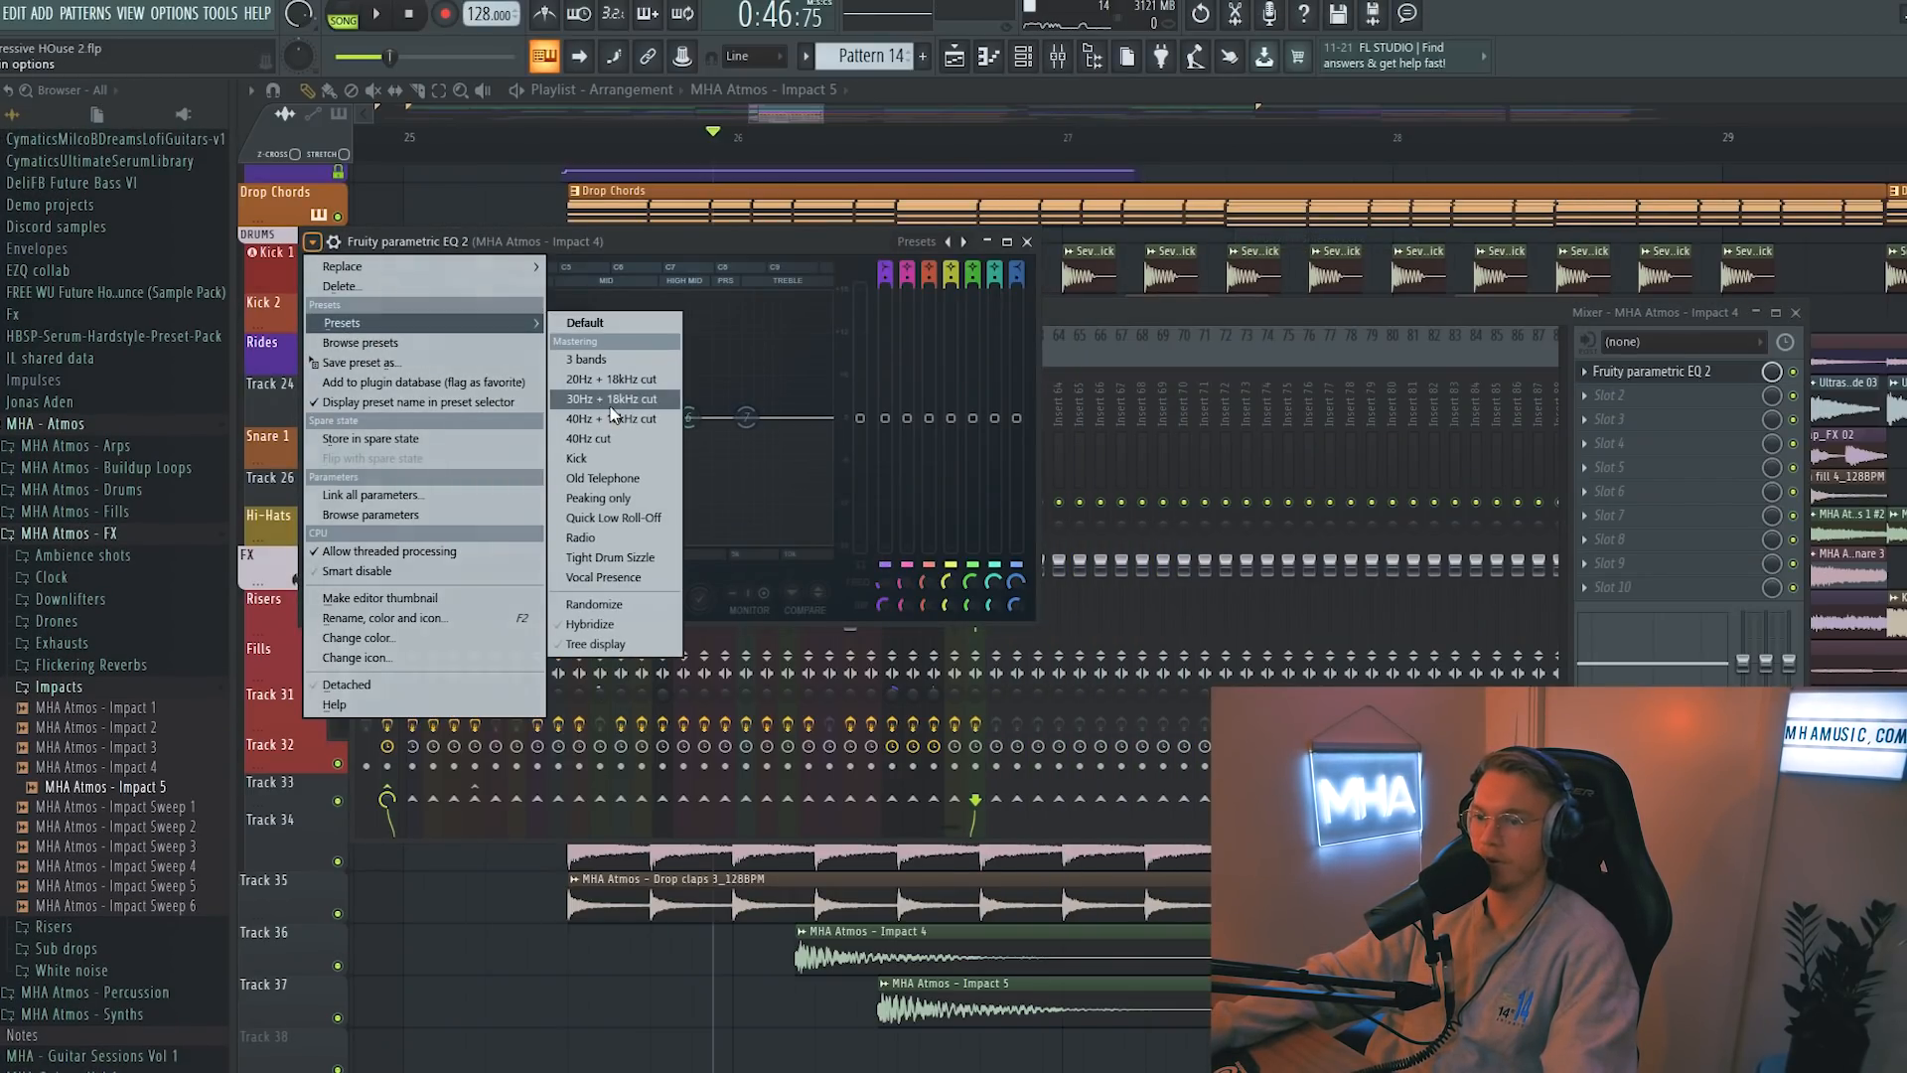
{"action": "left_click", "coordinate": [615, 418]}
- Solo Tracks 32, 36 and 37 and play the impact and percussion layers
{"action": "left_click", "coordinate": [331, 770]}
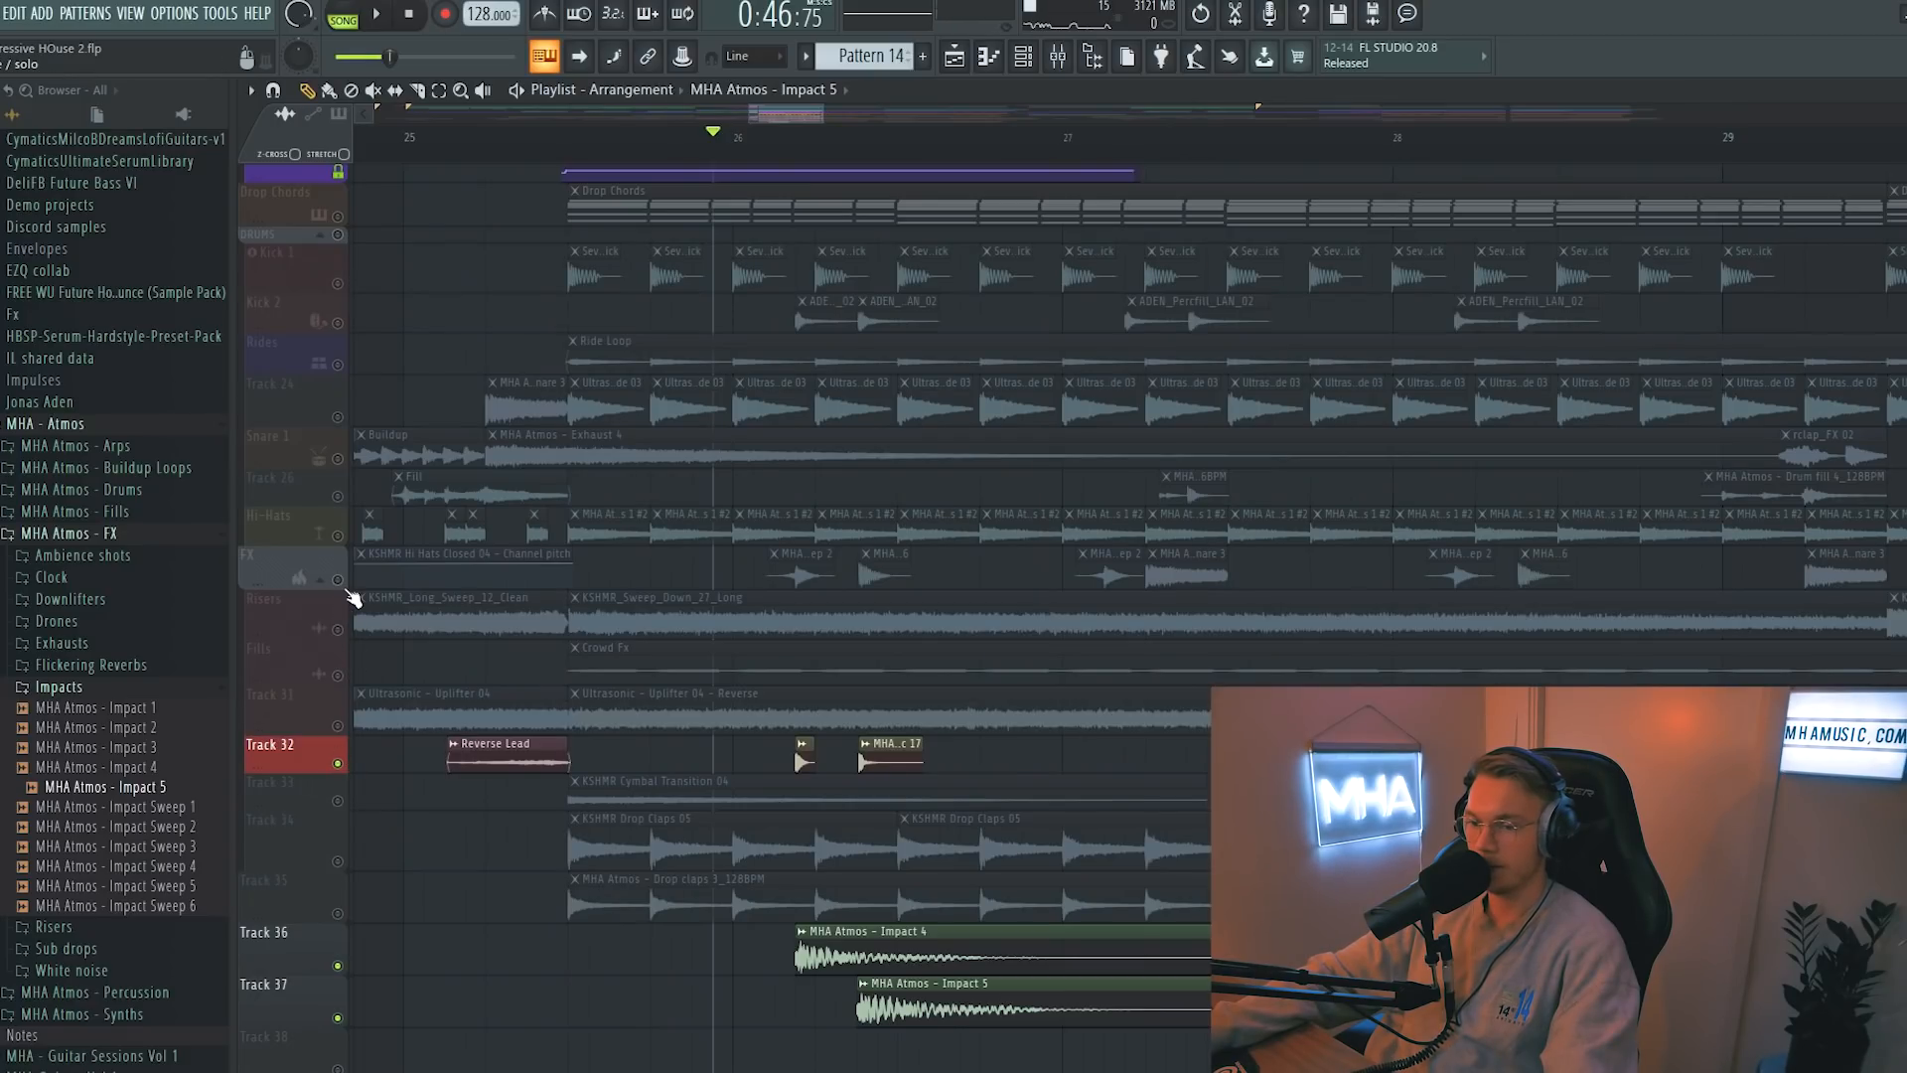
{"action": "scroll", "coordinate": [352, 596], "scroll_direction": "down", "scroll_amount": 3}
{"action": "key", "text": "space"}
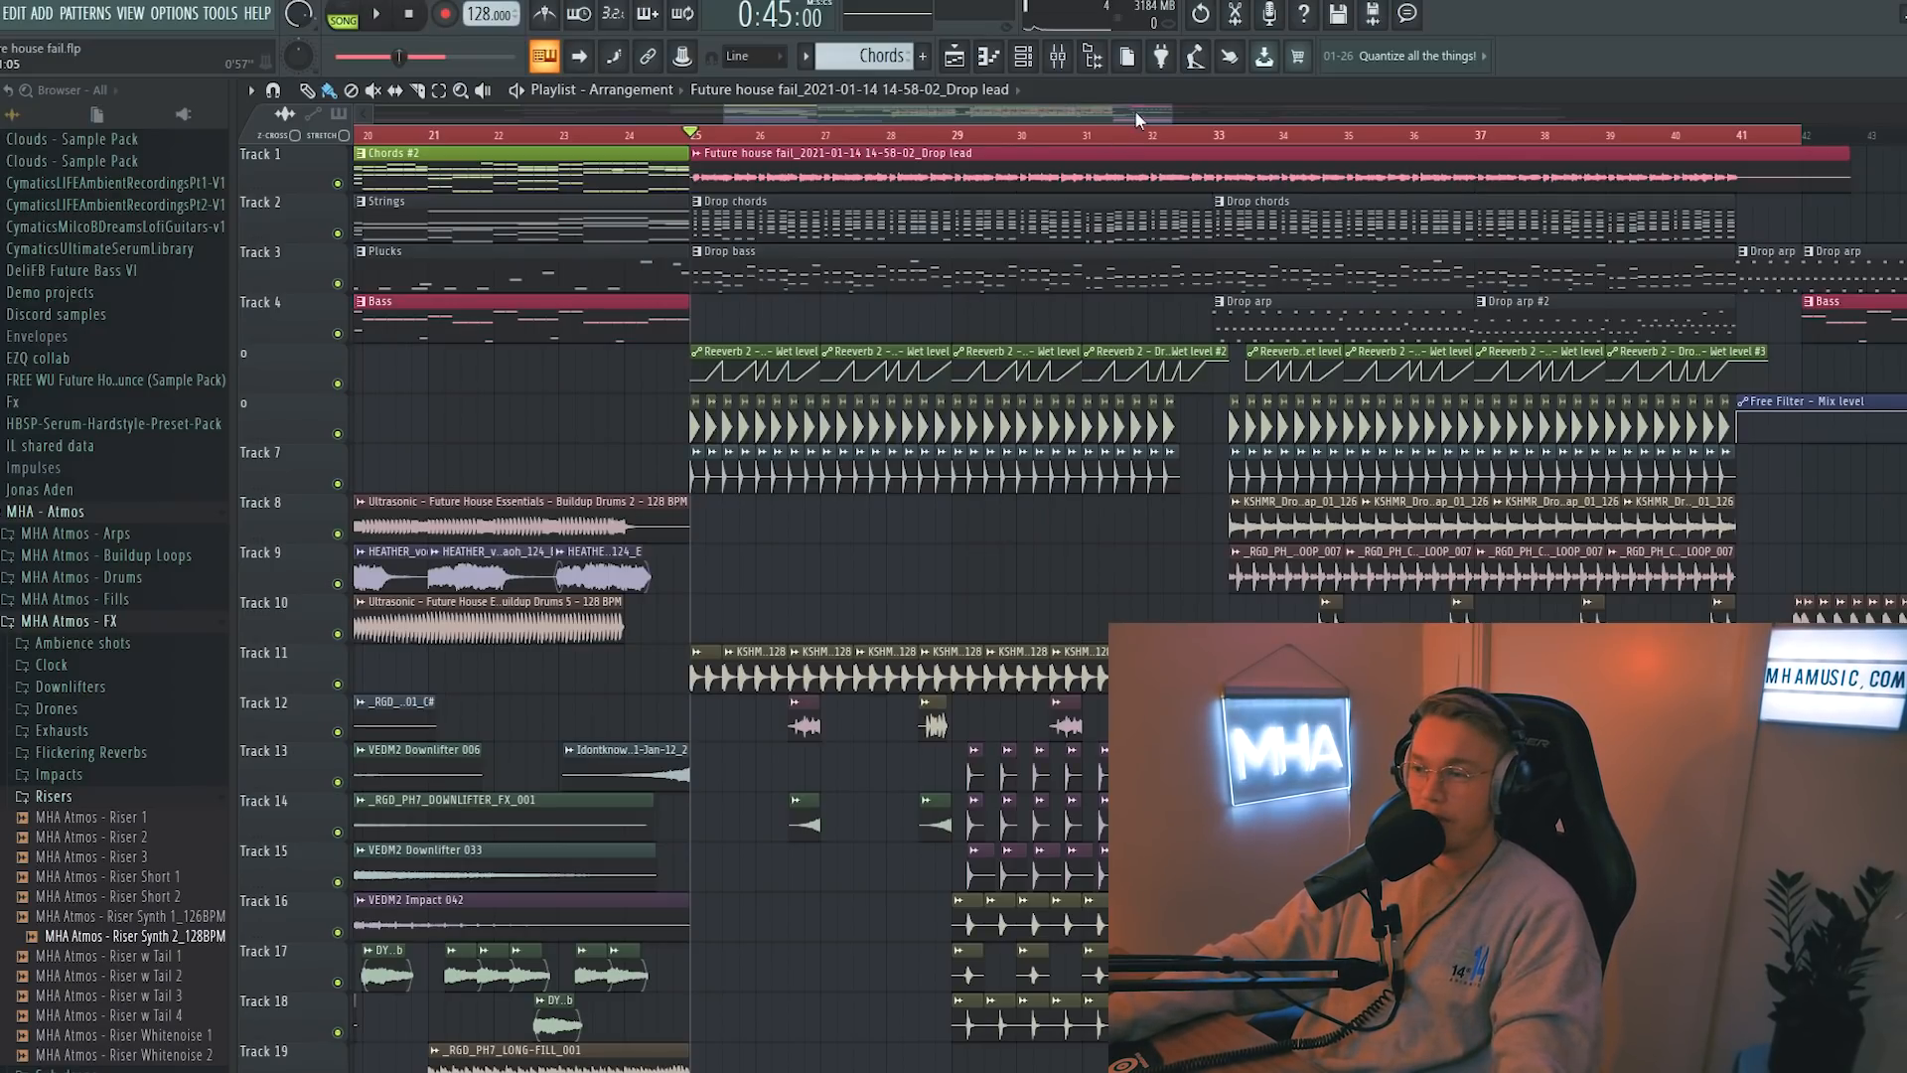
- Play the Future house fail project from bar 24 into the drop to review its current sound
{"action": "scroll", "coordinate": [1134, 113], "scroll_direction": "down", "scroll_amount": 1}
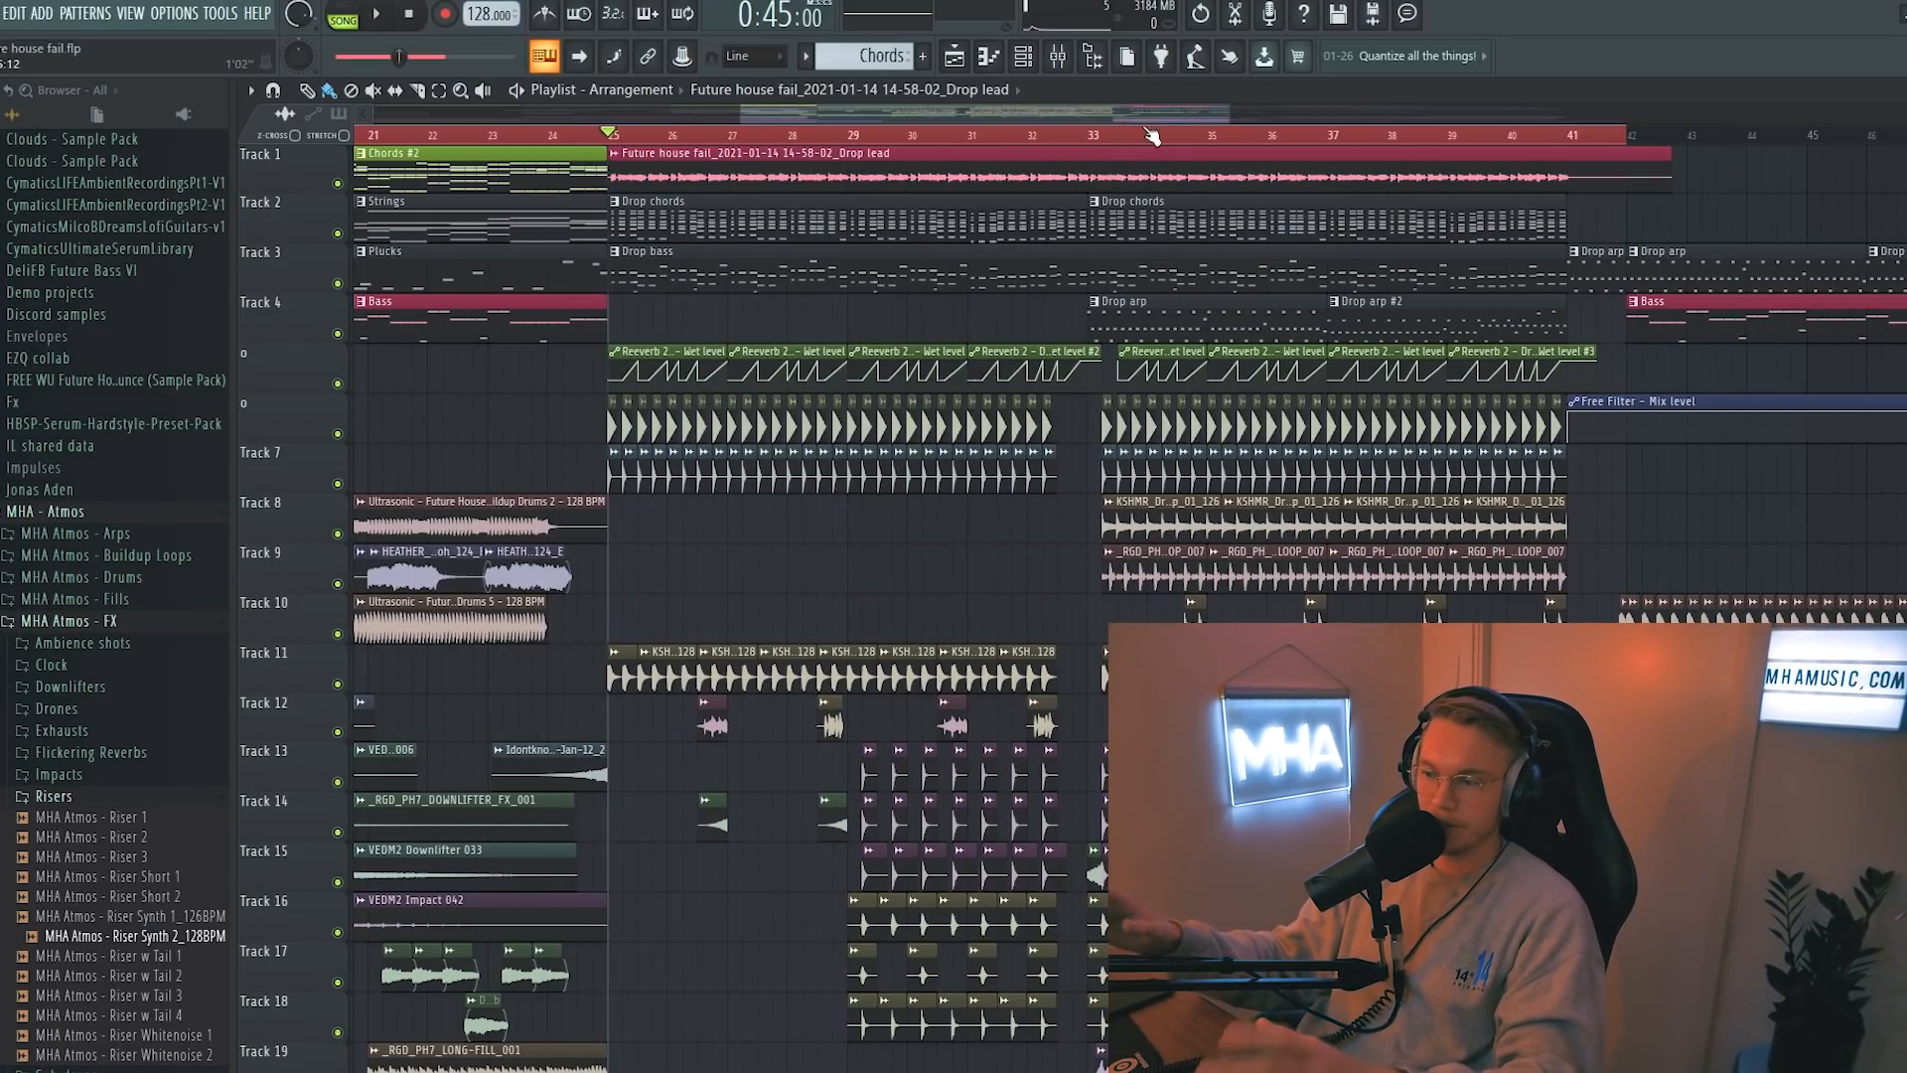
{"action": "left_click", "coordinate": [558, 147]}
{"action": "key", "text": "space"}
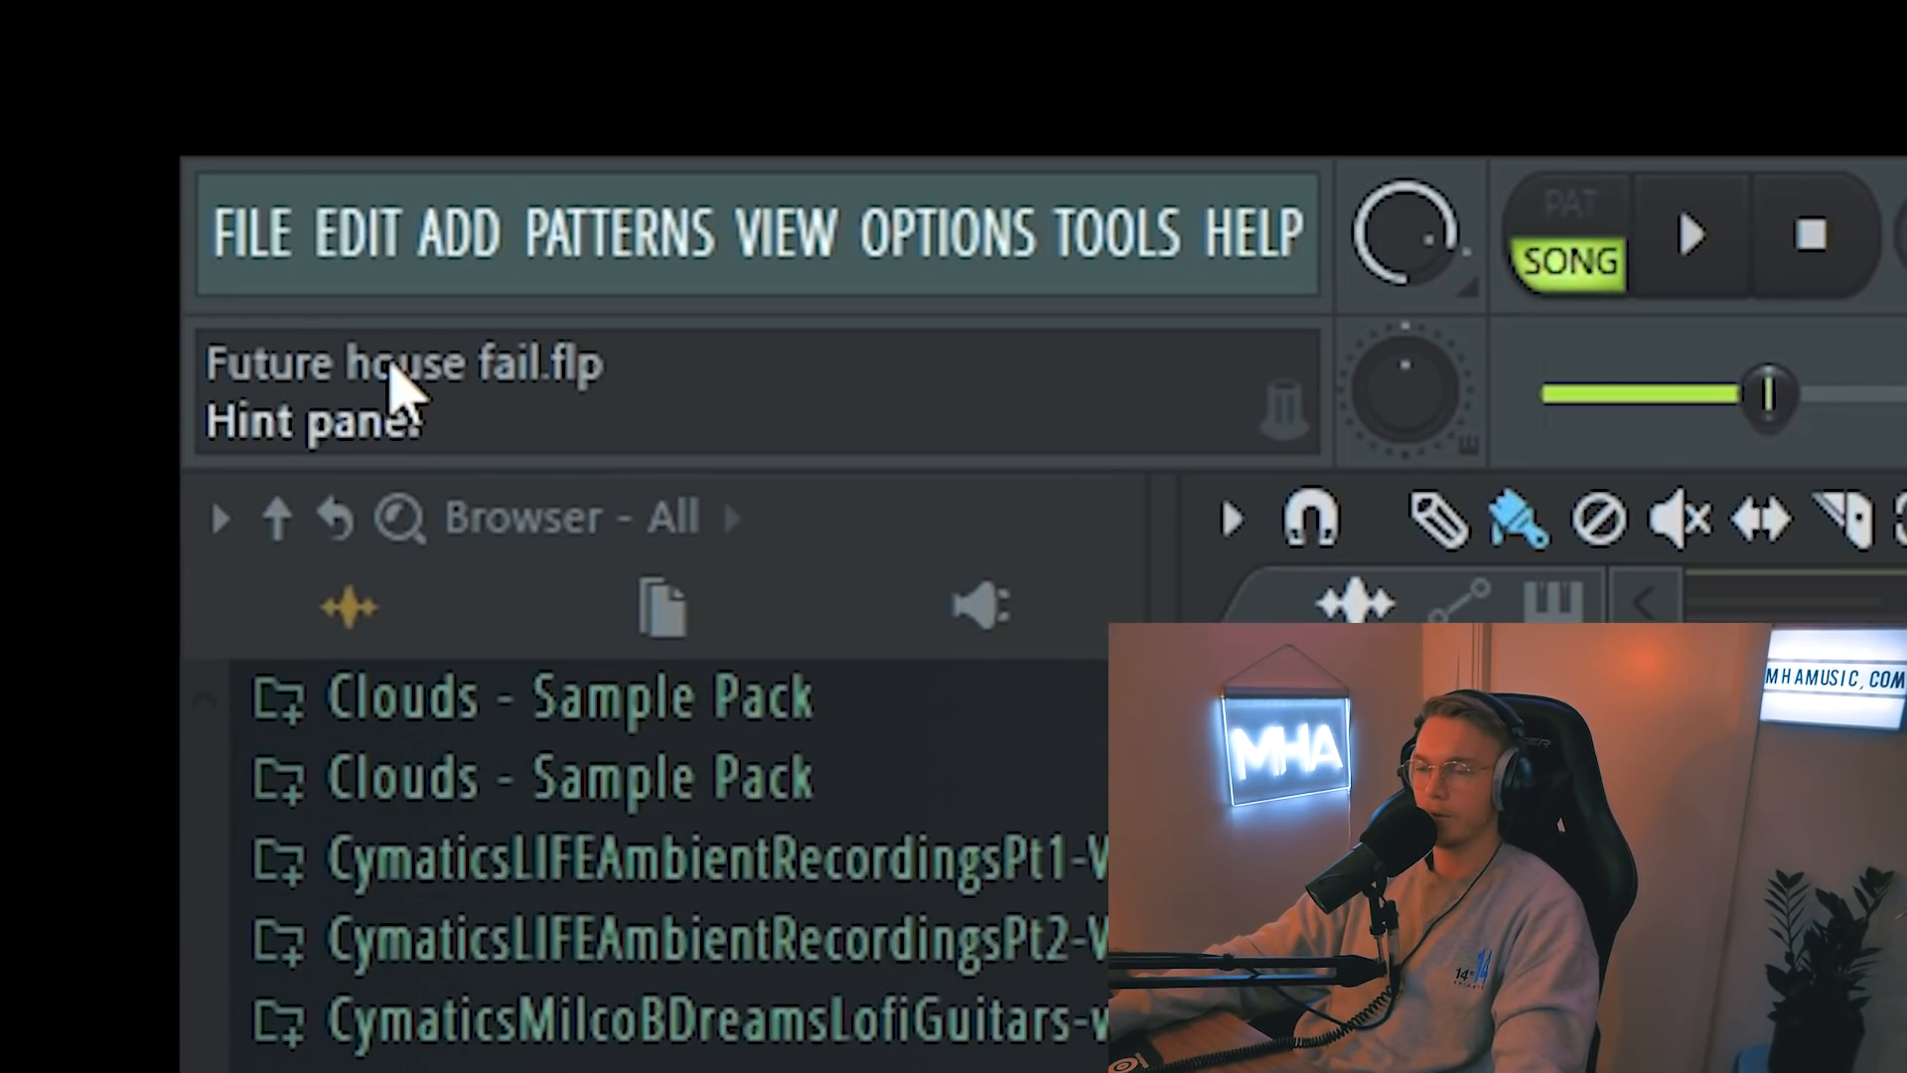
{"action": "scroll", "coordinate": [968, 447], "scroll_direction": "up", "scroll_amount": 1}
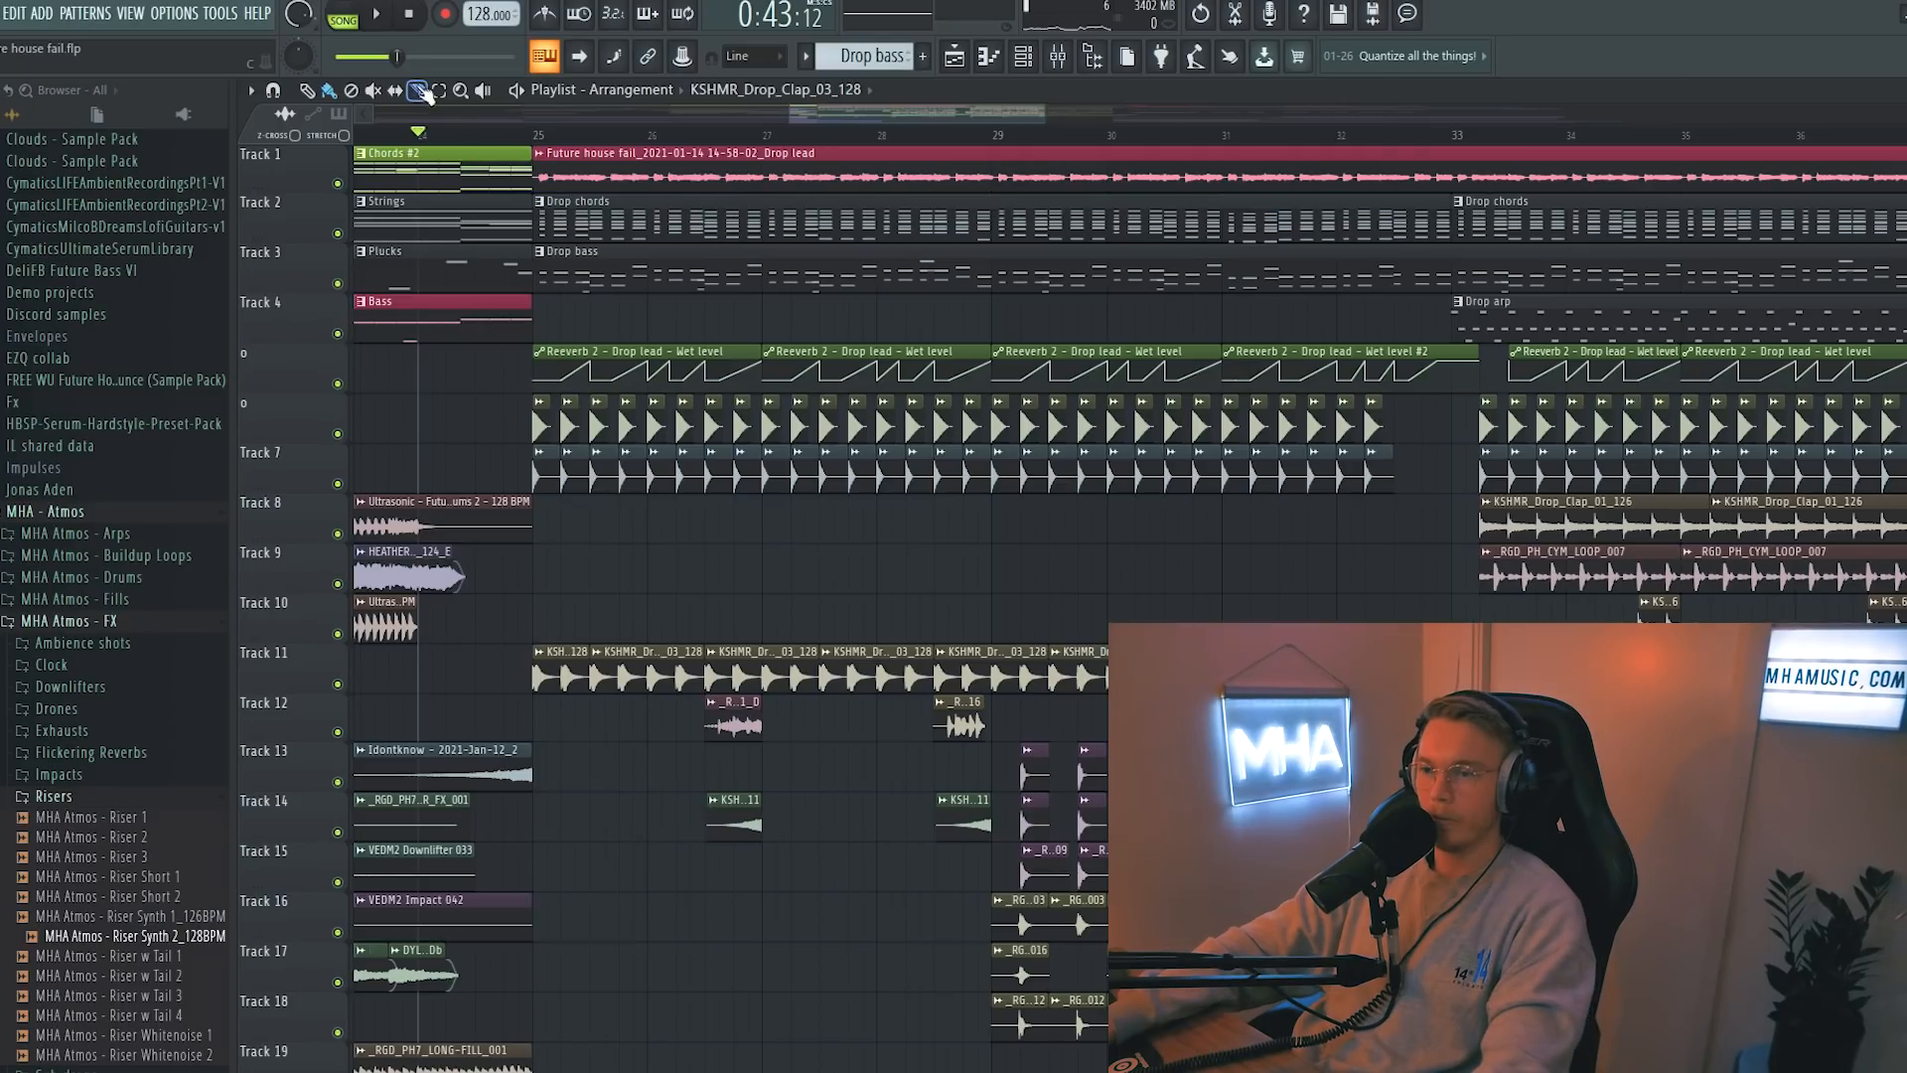
- Replace the looped KSHMR_Drop_Clap_03_128 clips on Track 11 with single claps on beats 2 and 4 from bar 25, and start playback
{"action": "scroll", "coordinate": [526, 139], "scroll_direction": "up", "scroll_amount": 1}
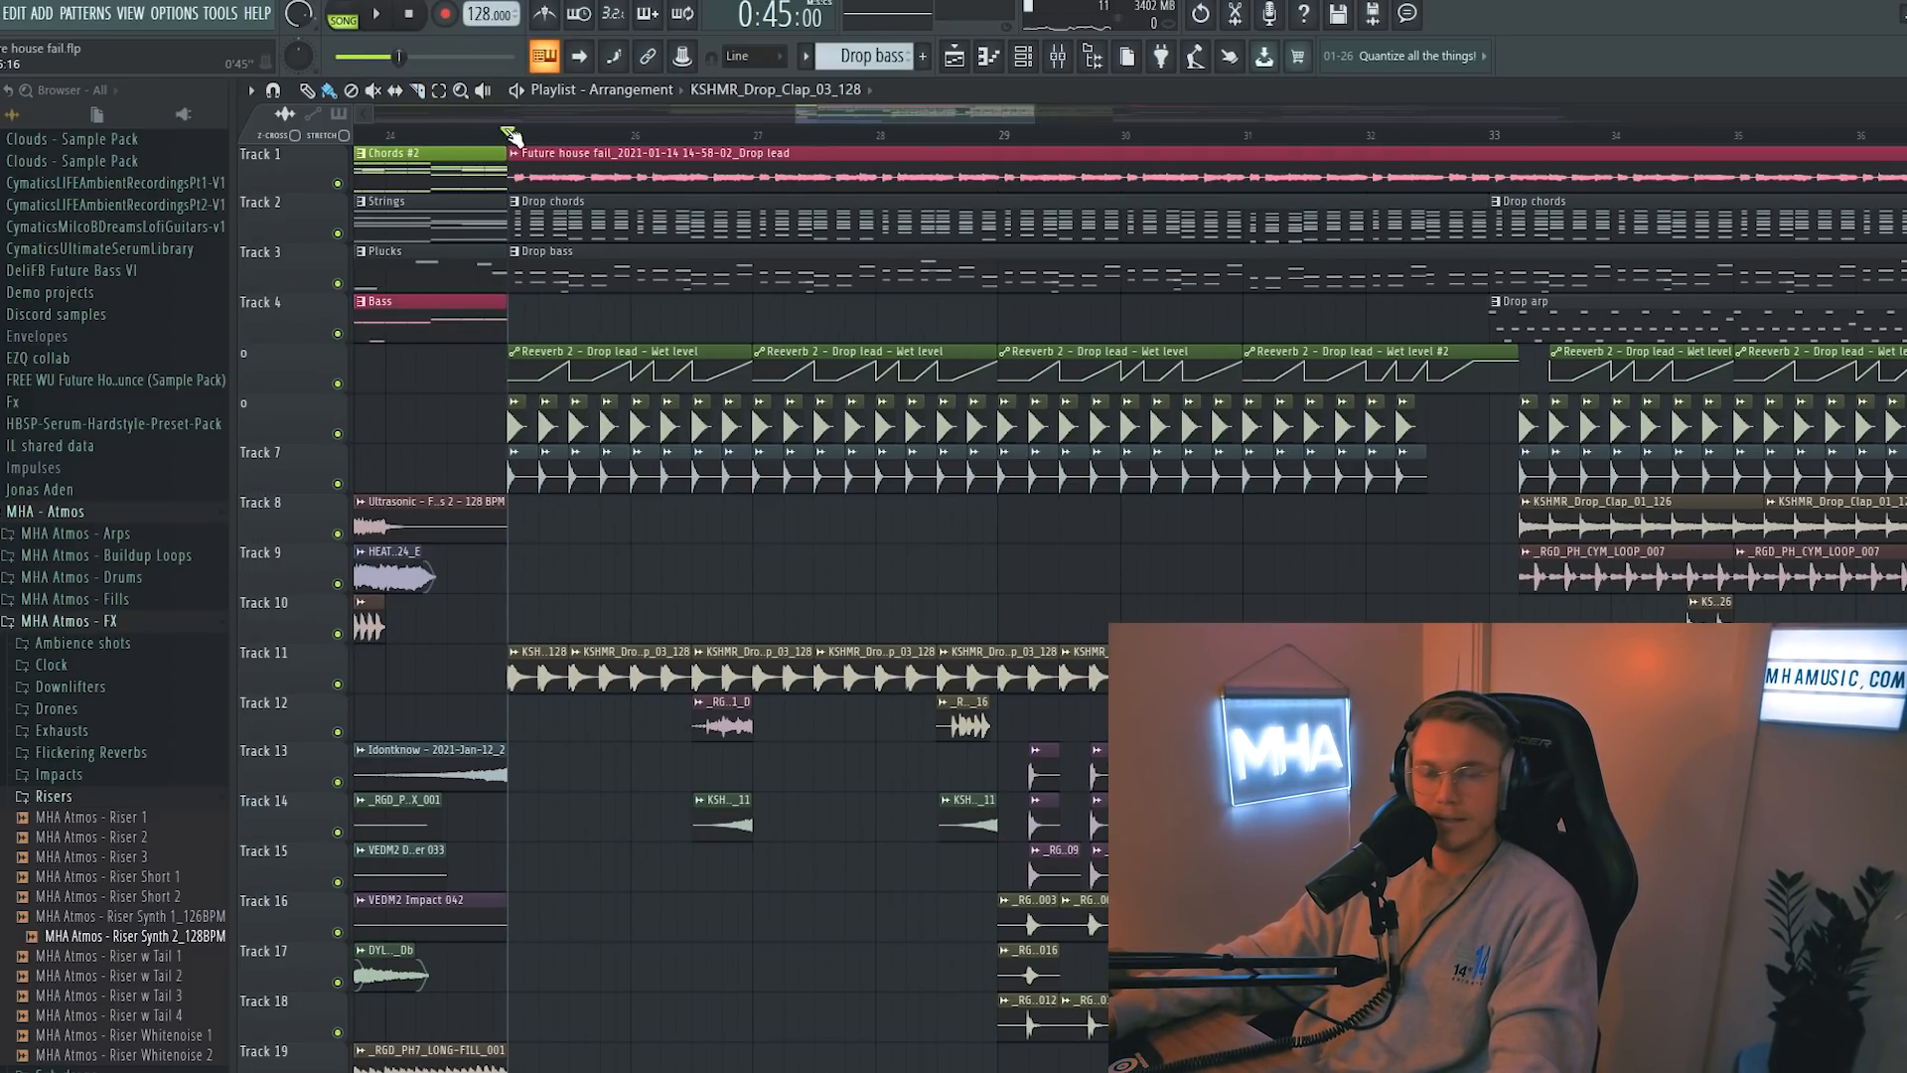
{"action": "scroll", "coordinate": [530, 124], "scroll_direction": "up", "scroll_amount": 1}
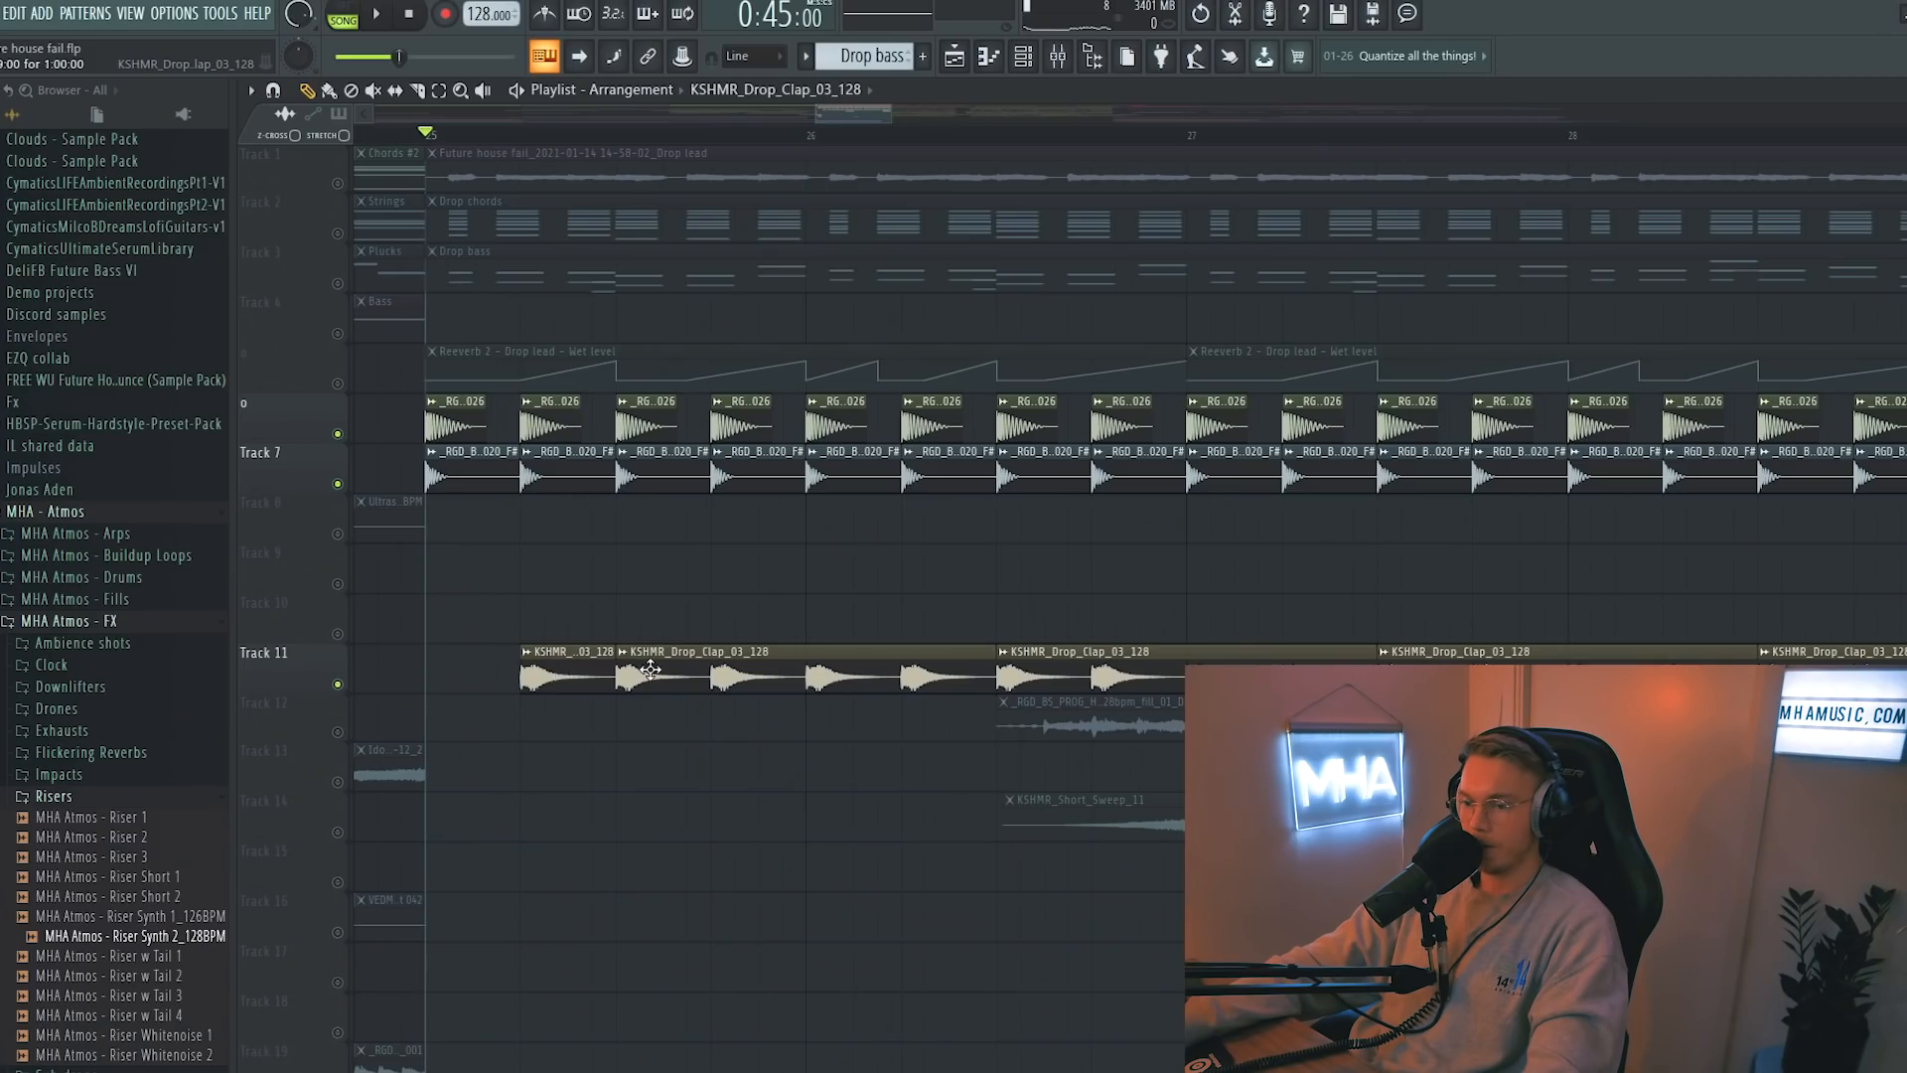
{"action": "right_click", "coordinate": [650, 670]}
{"action": "left_click", "coordinate": [729, 662]}
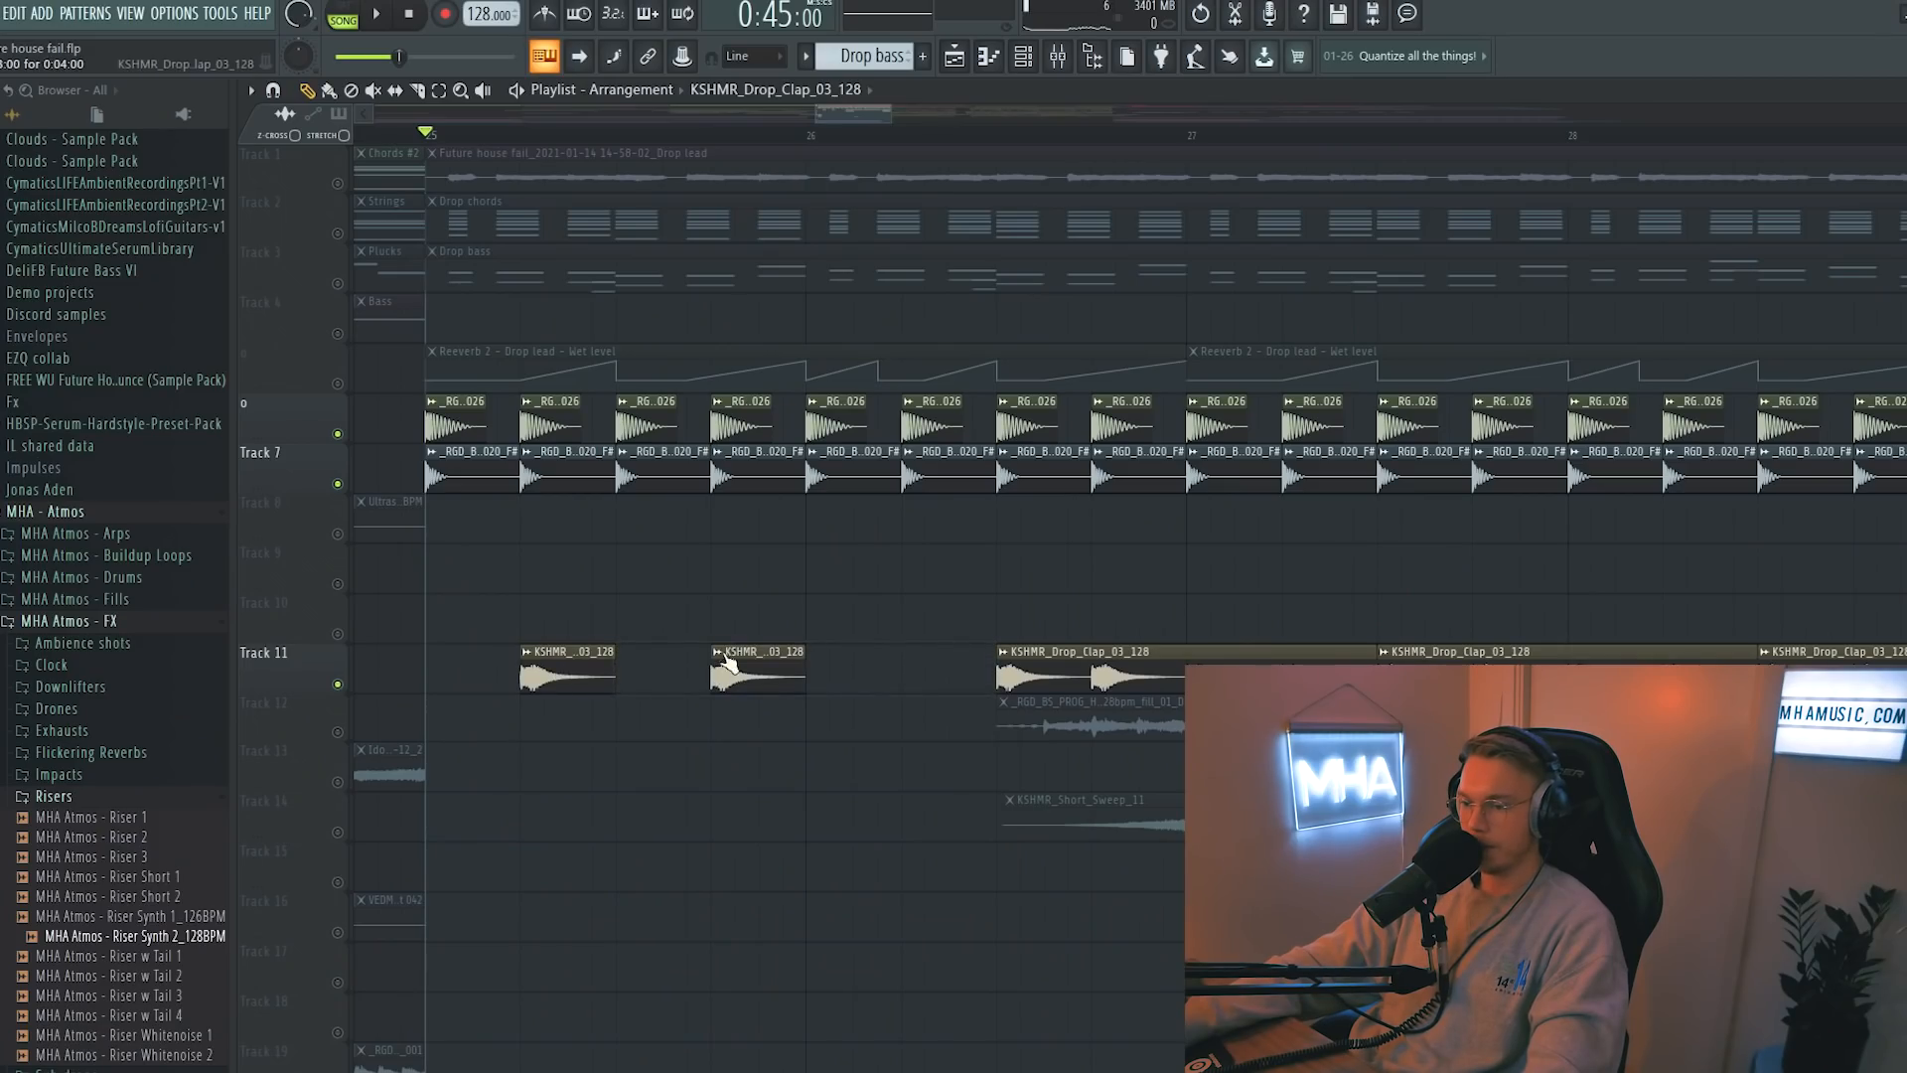
{"action": "left_click", "coordinate": [904, 671]}
{"action": "right_click", "coordinate": [1003, 664]}
{"action": "left_click", "coordinate": [1108, 664]}
{"action": "right_click", "coordinate": [1391, 663]}
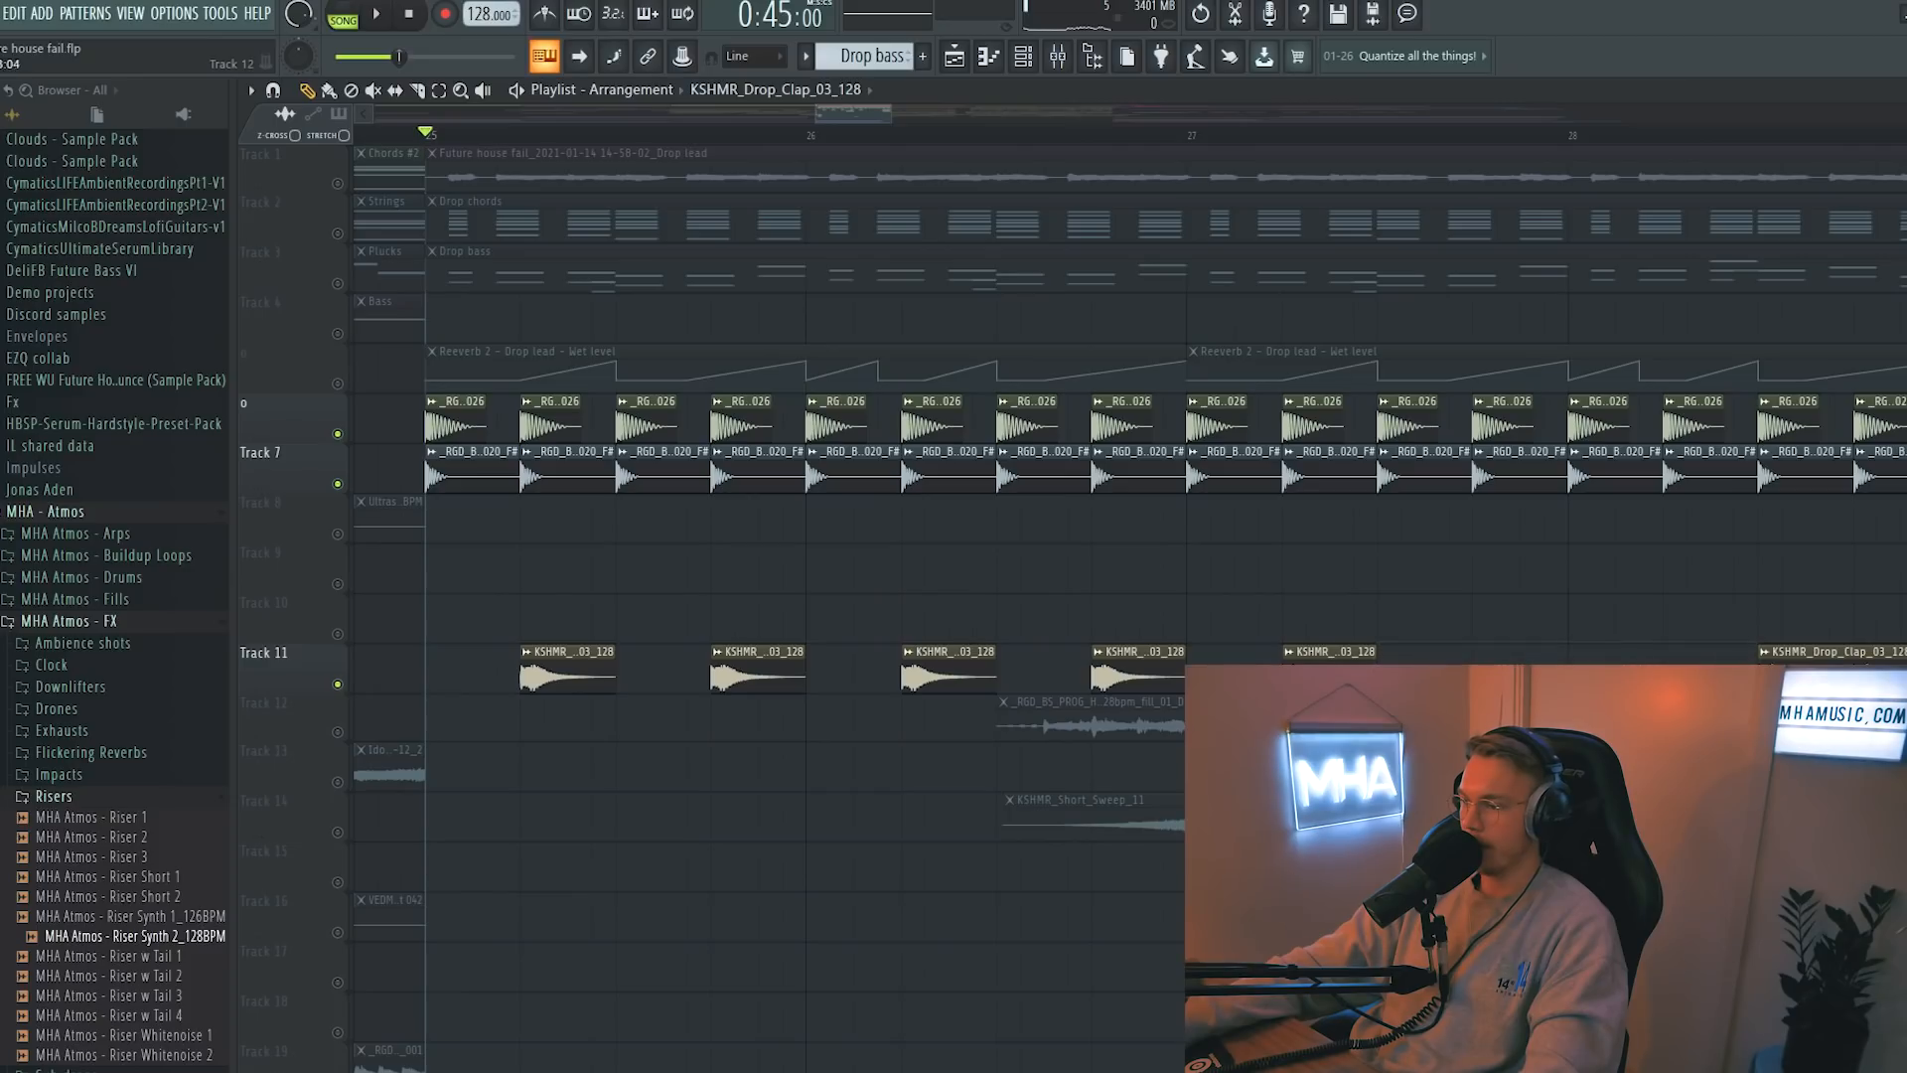
{"action": "left_click", "coordinate": [1480, 663]}
{"action": "key", "text": "space"}
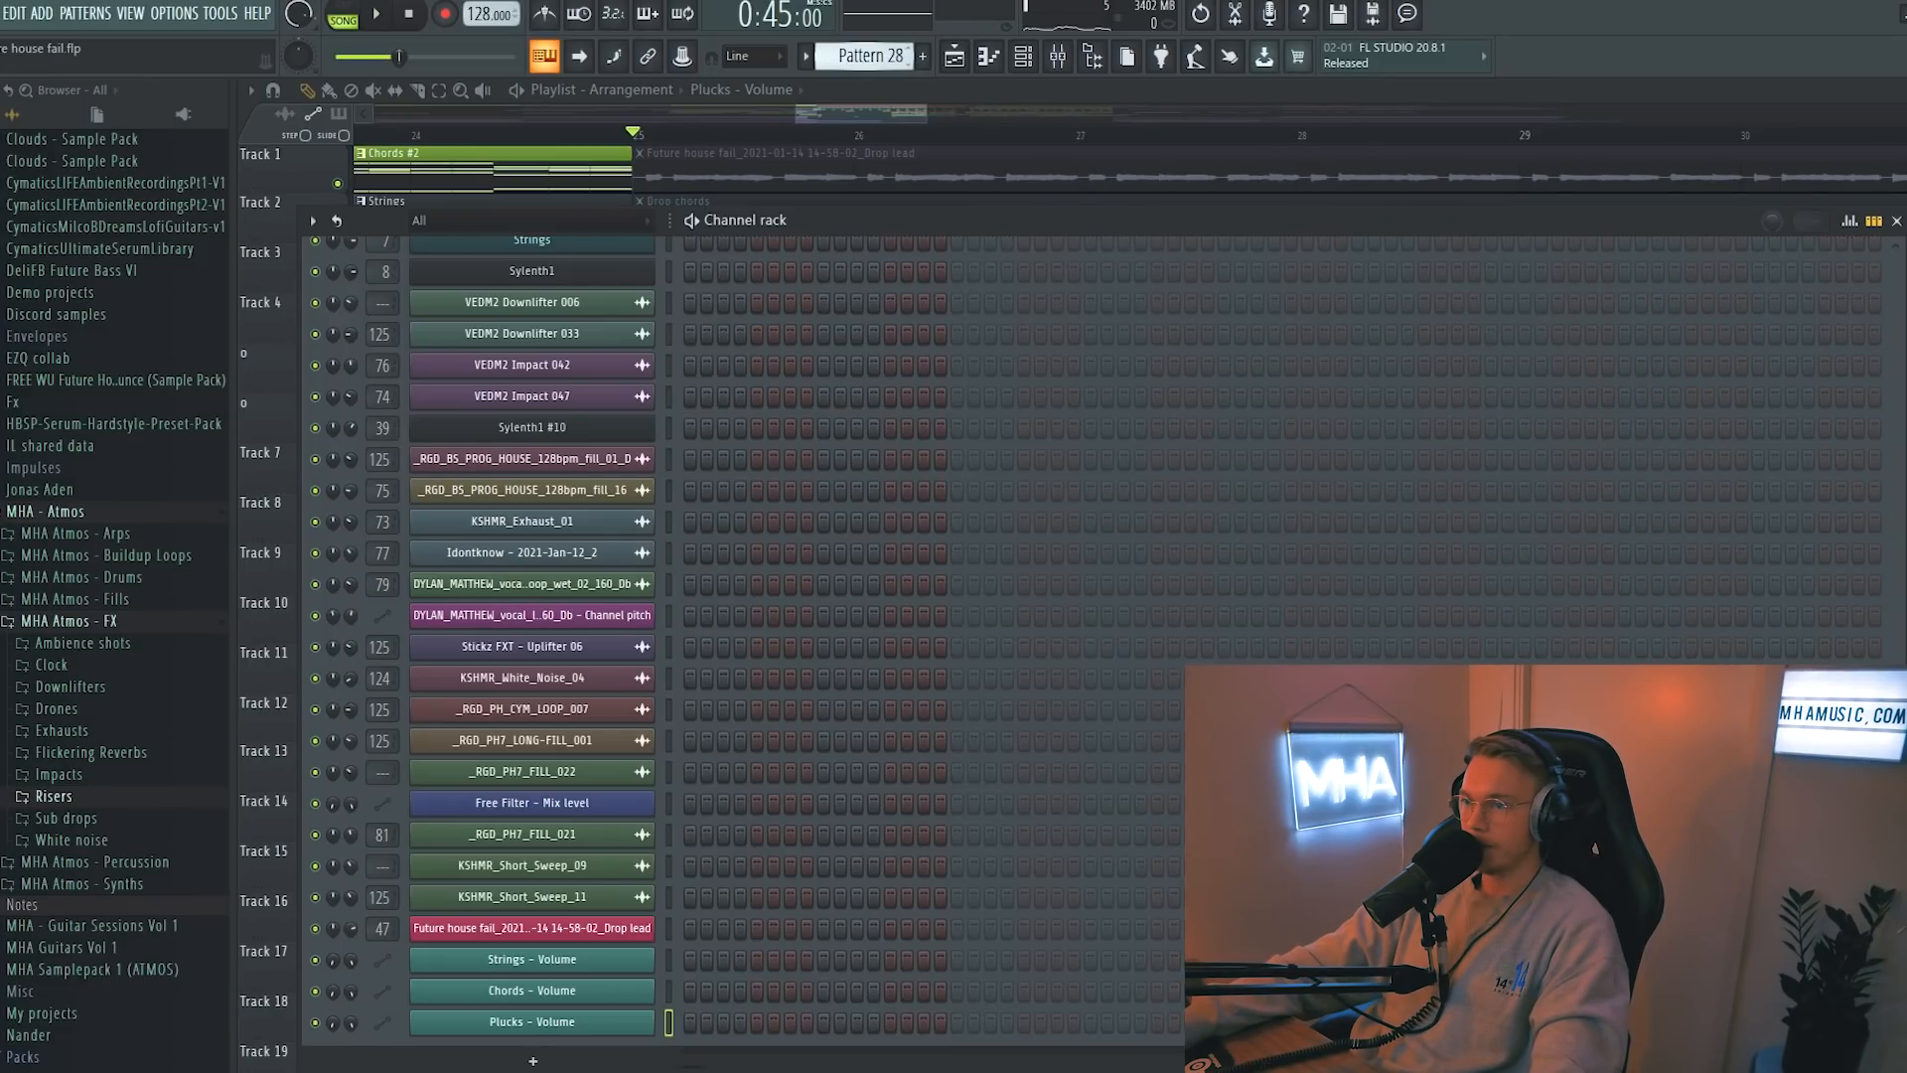
- Make Pattern 19 the active pattern for programming new drum layers in the channel rack
{"action": "key", "text": "KP_Subtract"}
{"action": "key", "text": "KP_Subtract"}
{"action": "key", "text": "KP_Subtract"}
{"action": "key", "text": "KP_Subtract"}
{"action": "key", "text": "KP_Subtract"}
{"action": "key", "text": "KP_Subtract"}
{"action": "key", "text": "KP_Subtract"}
{"action": "key", "text": "KP_Subtract"}
{"action": "key", "text": "KP_Subtract"}
{"action": "key", "text": "KP_Subtract"}
{"action": "key", "text": "KP_Subtract"}
{"action": "scroll", "coordinate": [929, 364], "scroll_direction": "up", "scroll_amount": 15}
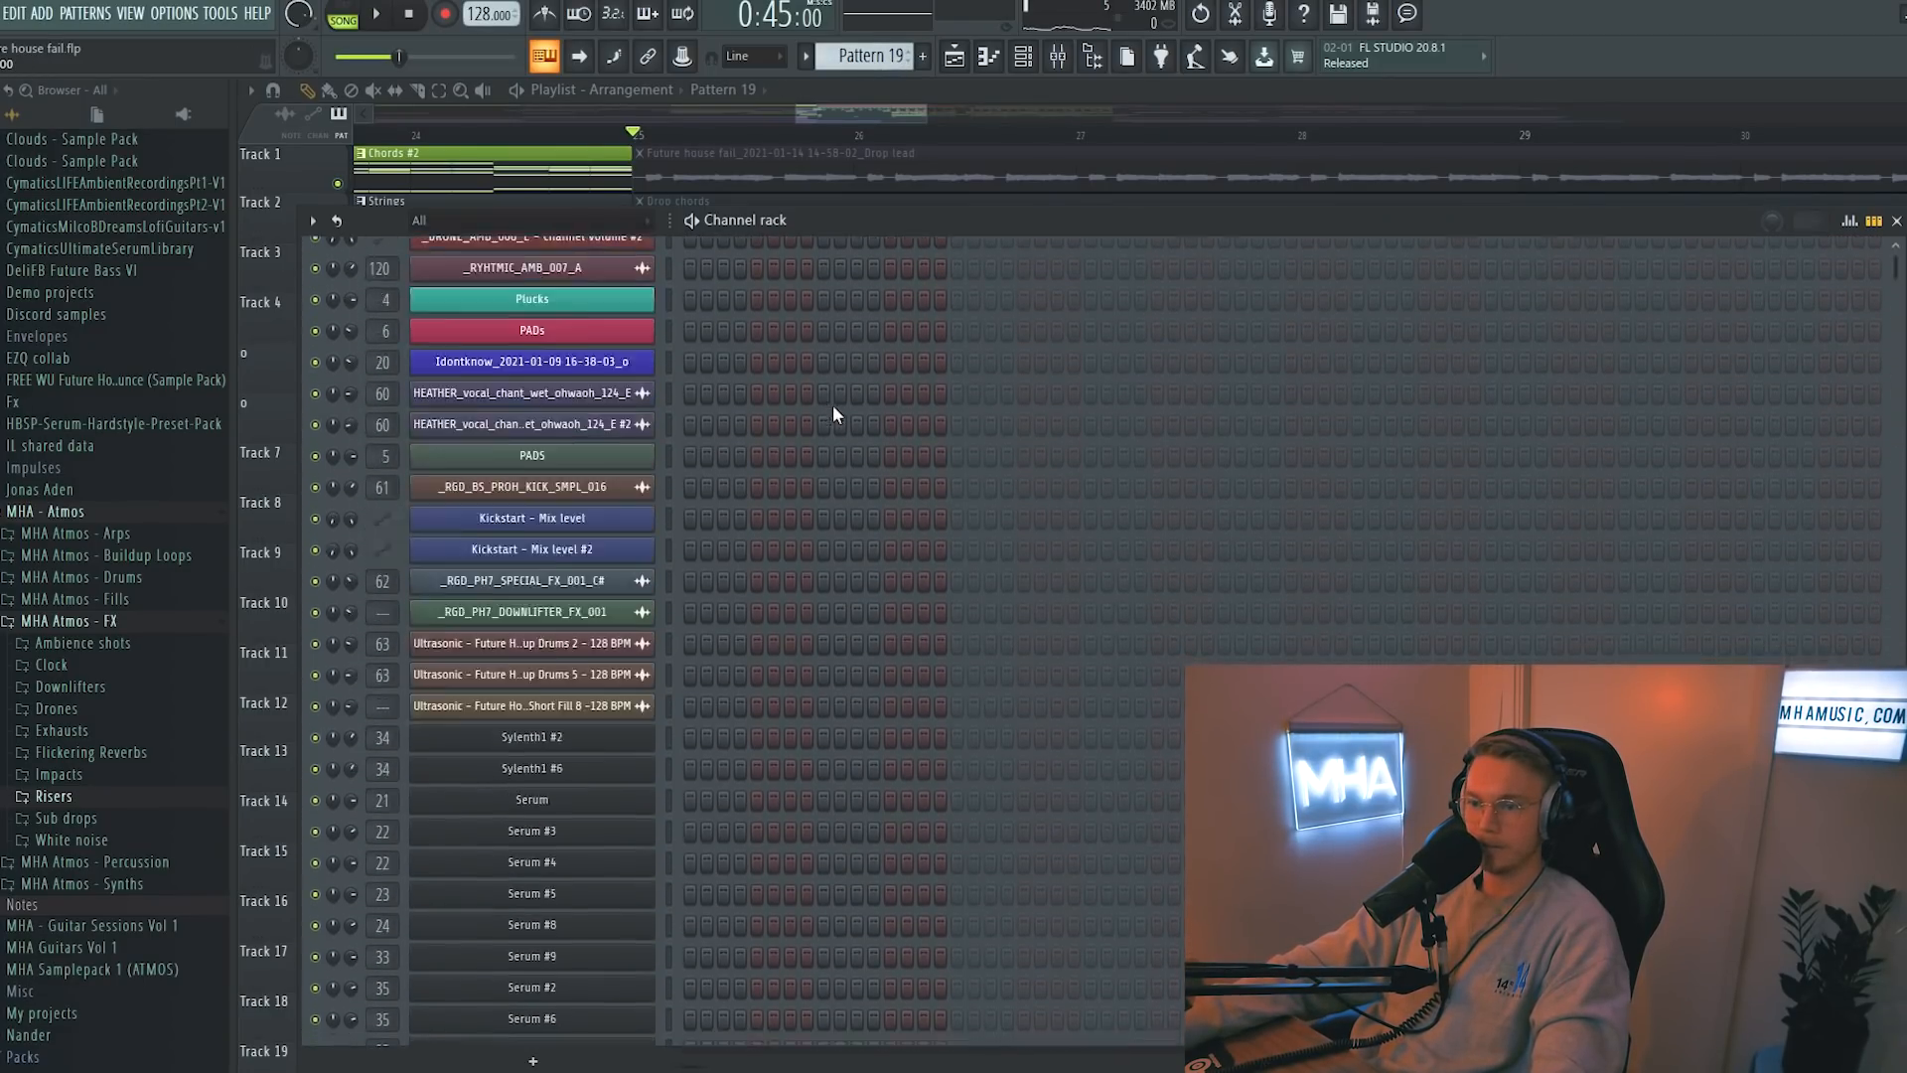
- Browse the Preshifted Claps and Regular Claps sample folders in MHA Atmos - Drums
{"action": "left_click", "coordinate": [104, 577]}
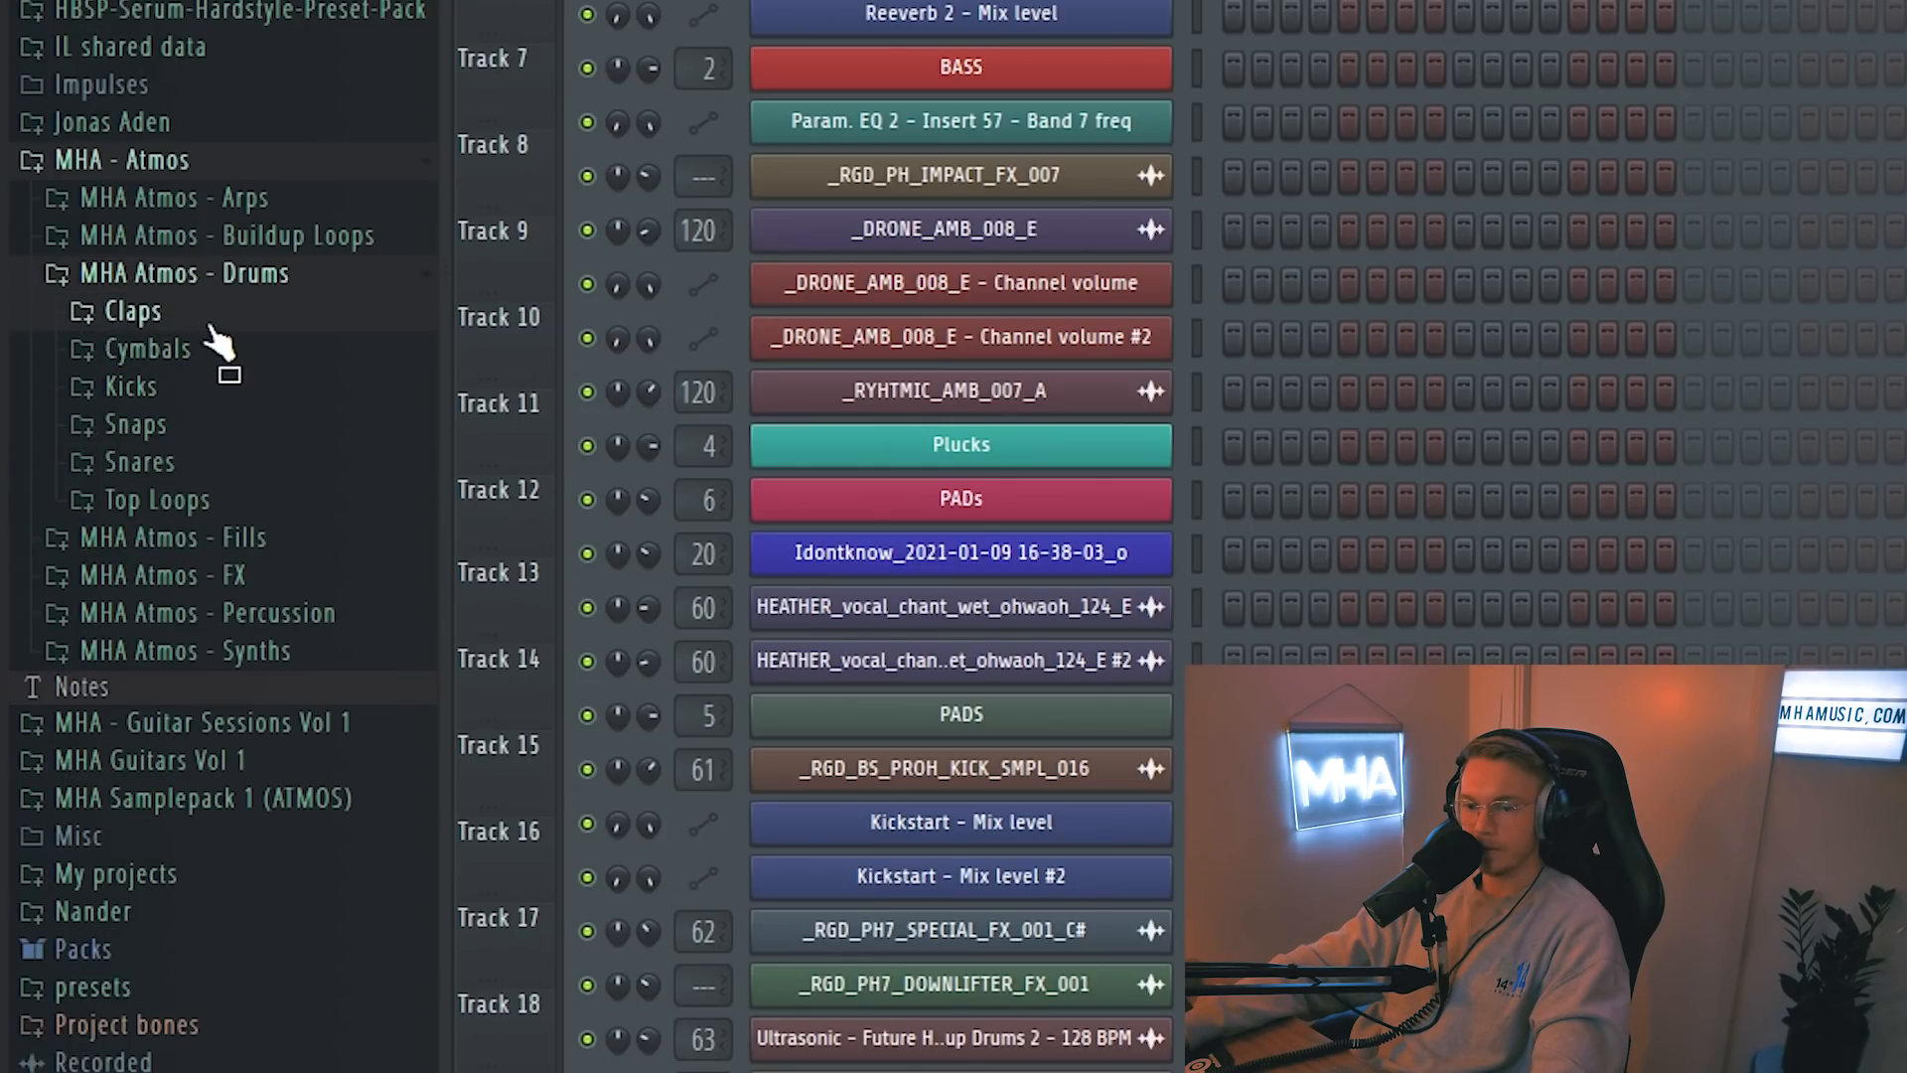
{"action": "left_click", "coordinate": [210, 325]}
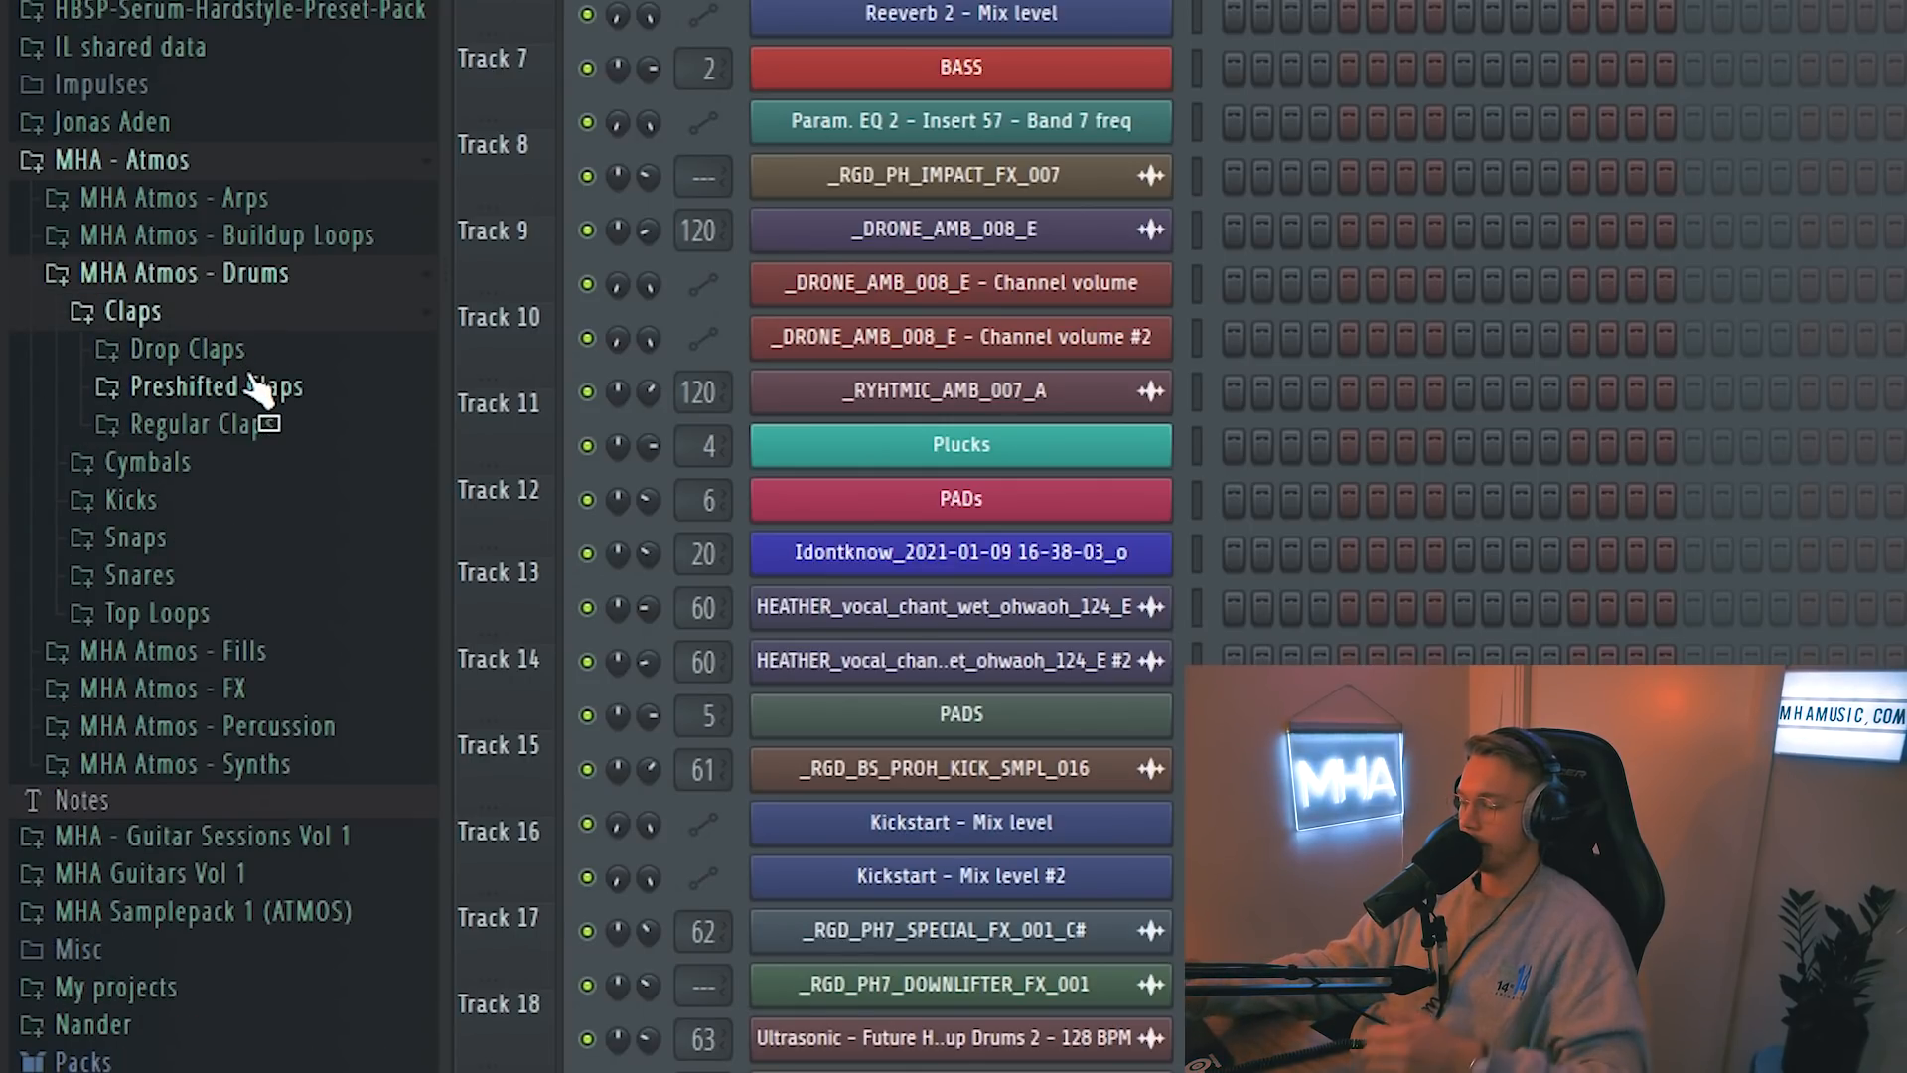
{"action": "left_click", "coordinate": [248, 392]}
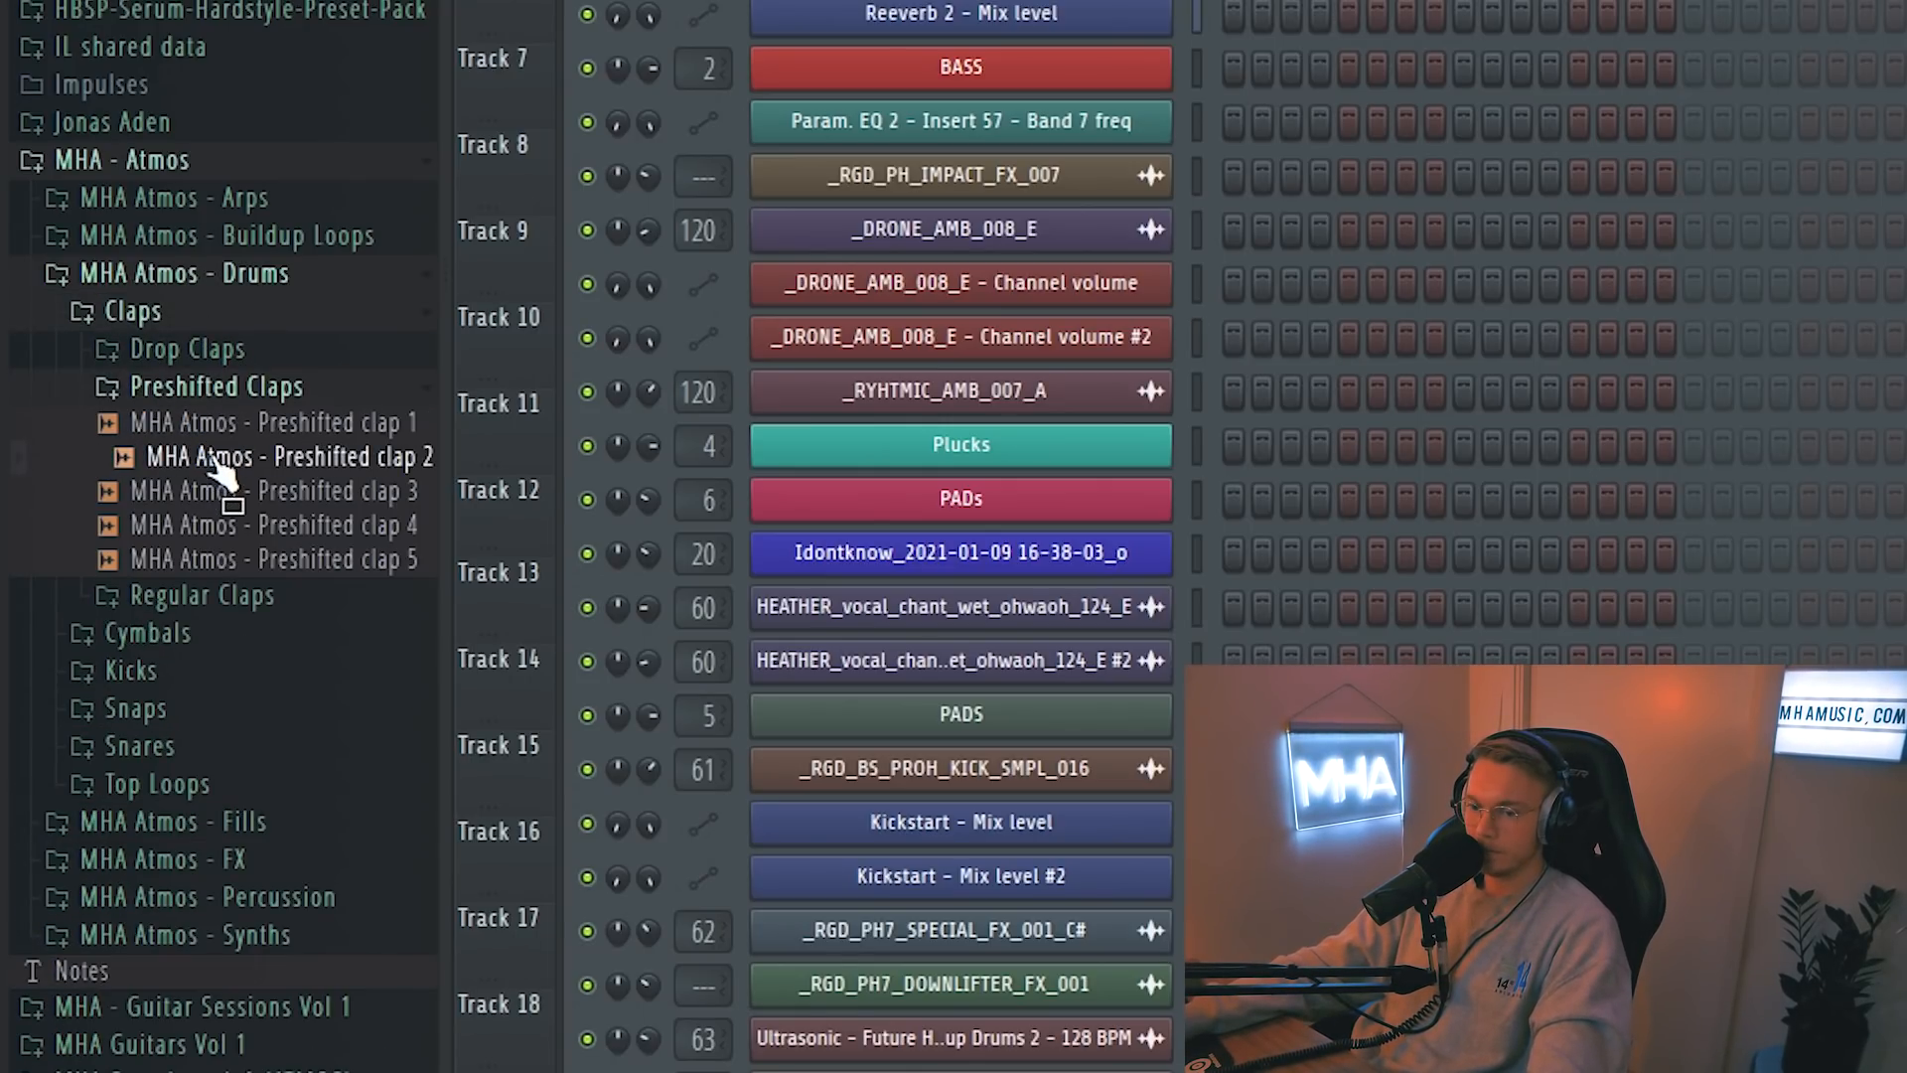
{"action": "left_click", "coordinate": [203, 595]}
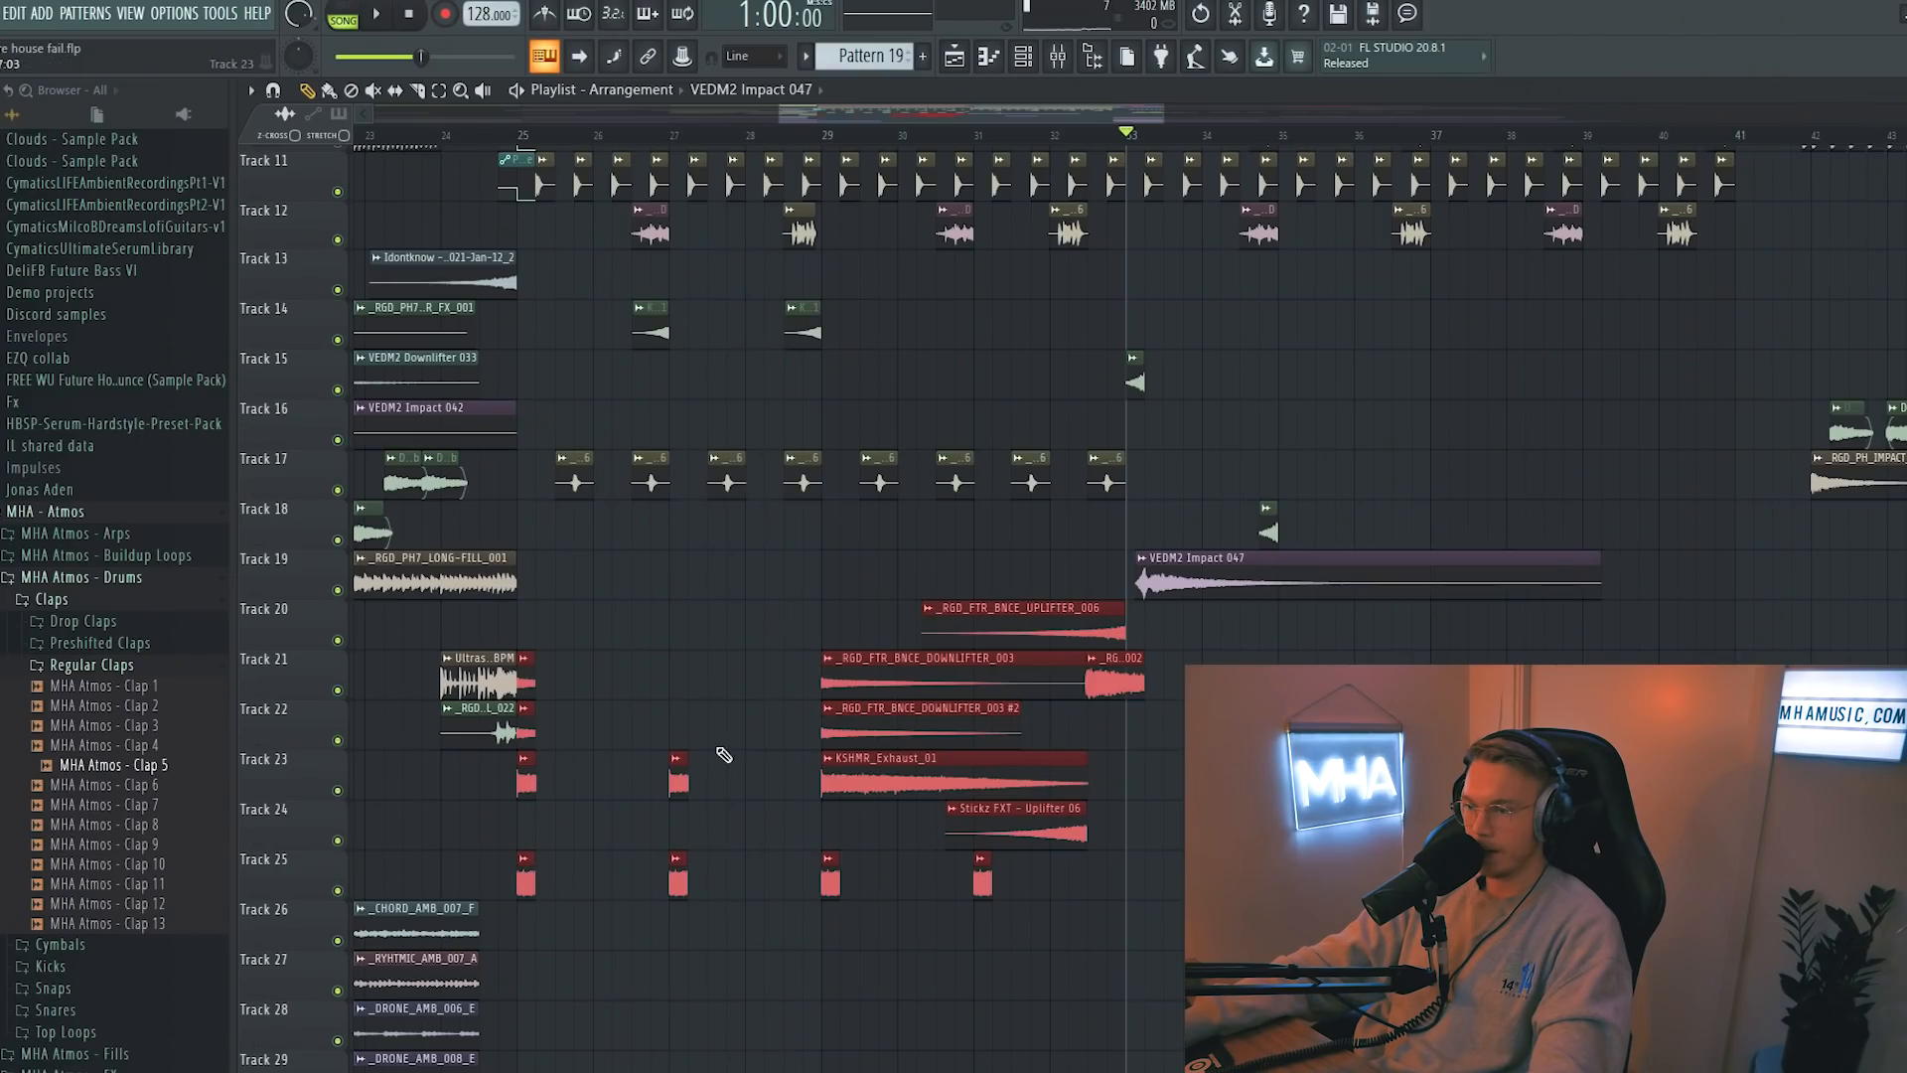
- Compare the new Pattern 19 and Pattern 20 drums with the original kicks from bar 25, and mute the old kick clips on both kick tracks
{"action": "left_click_drag", "start_coordinate": [1138, 512], "coordinate": [578, 401]}
{"action": "scroll", "coordinate": [944, 386], "scroll_direction": "up", "scroll_amount": 1}
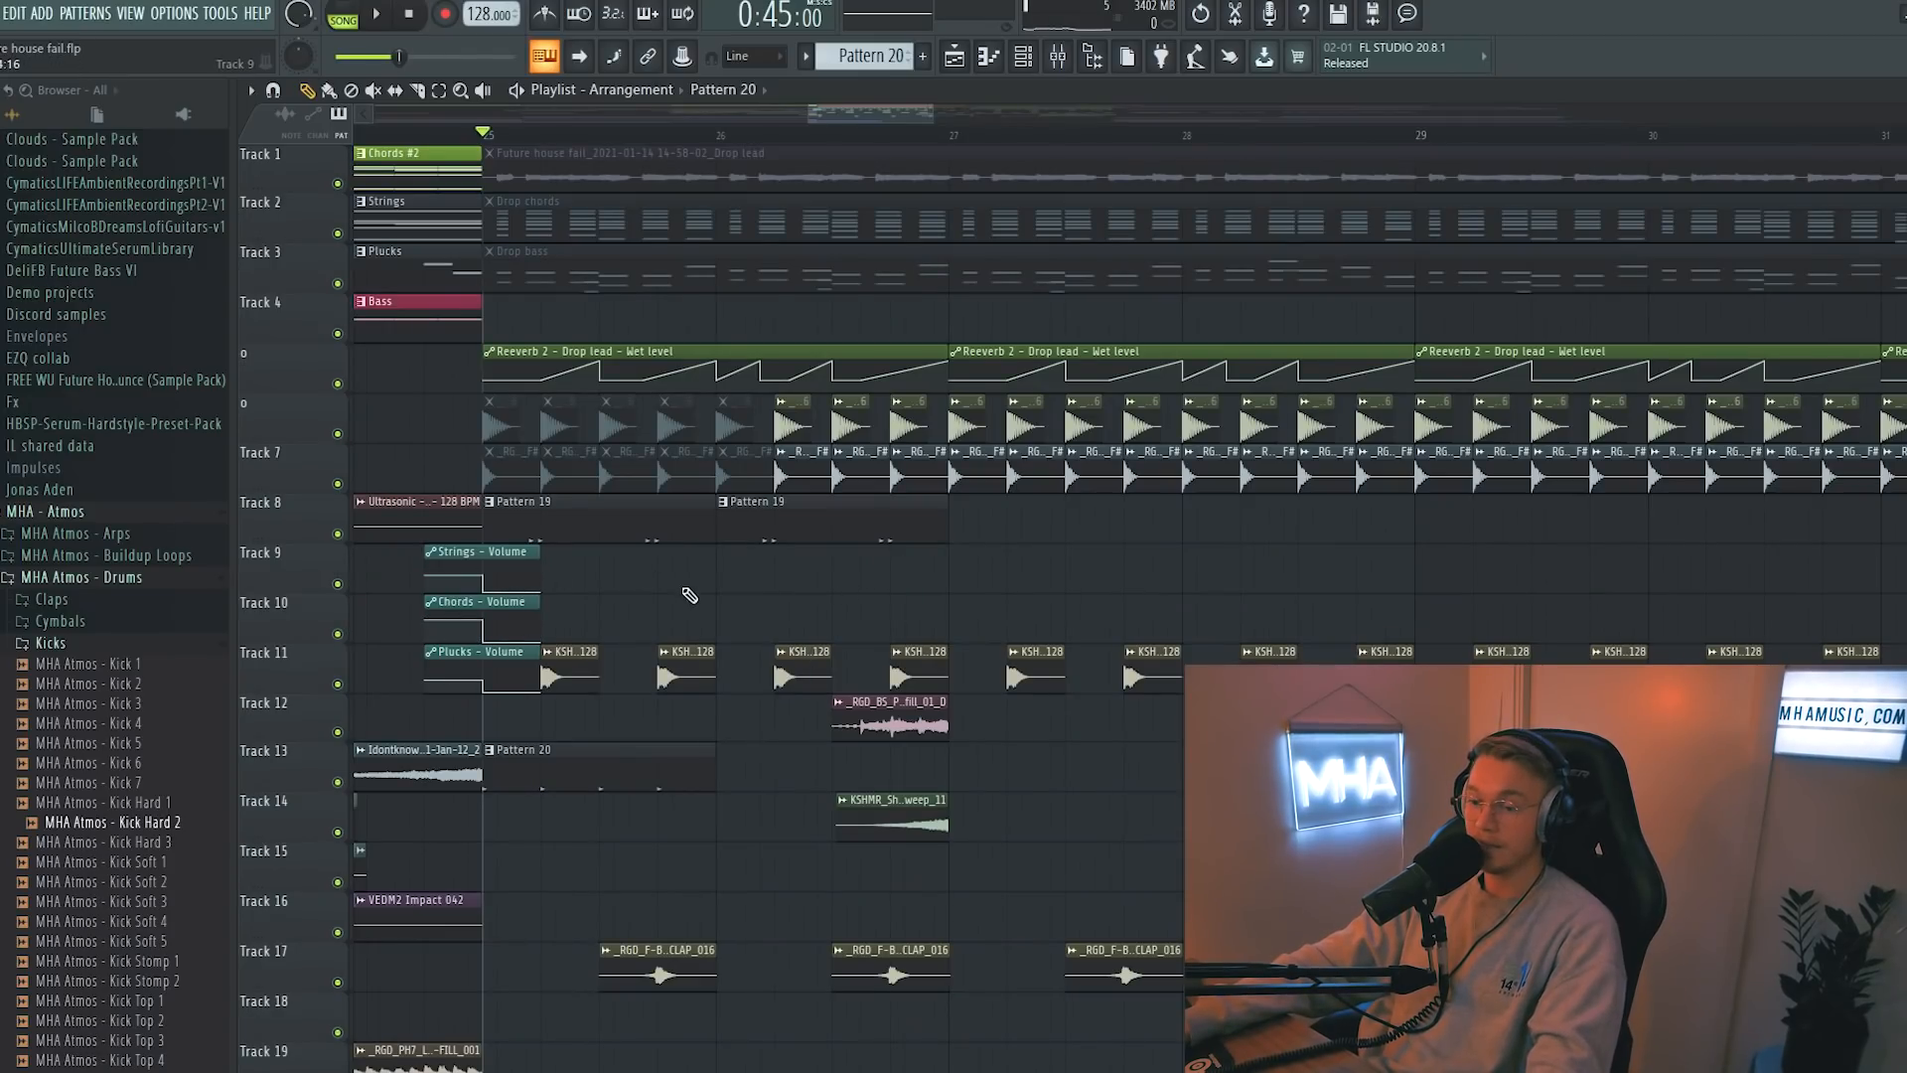
{"action": "key", "text": "space"}
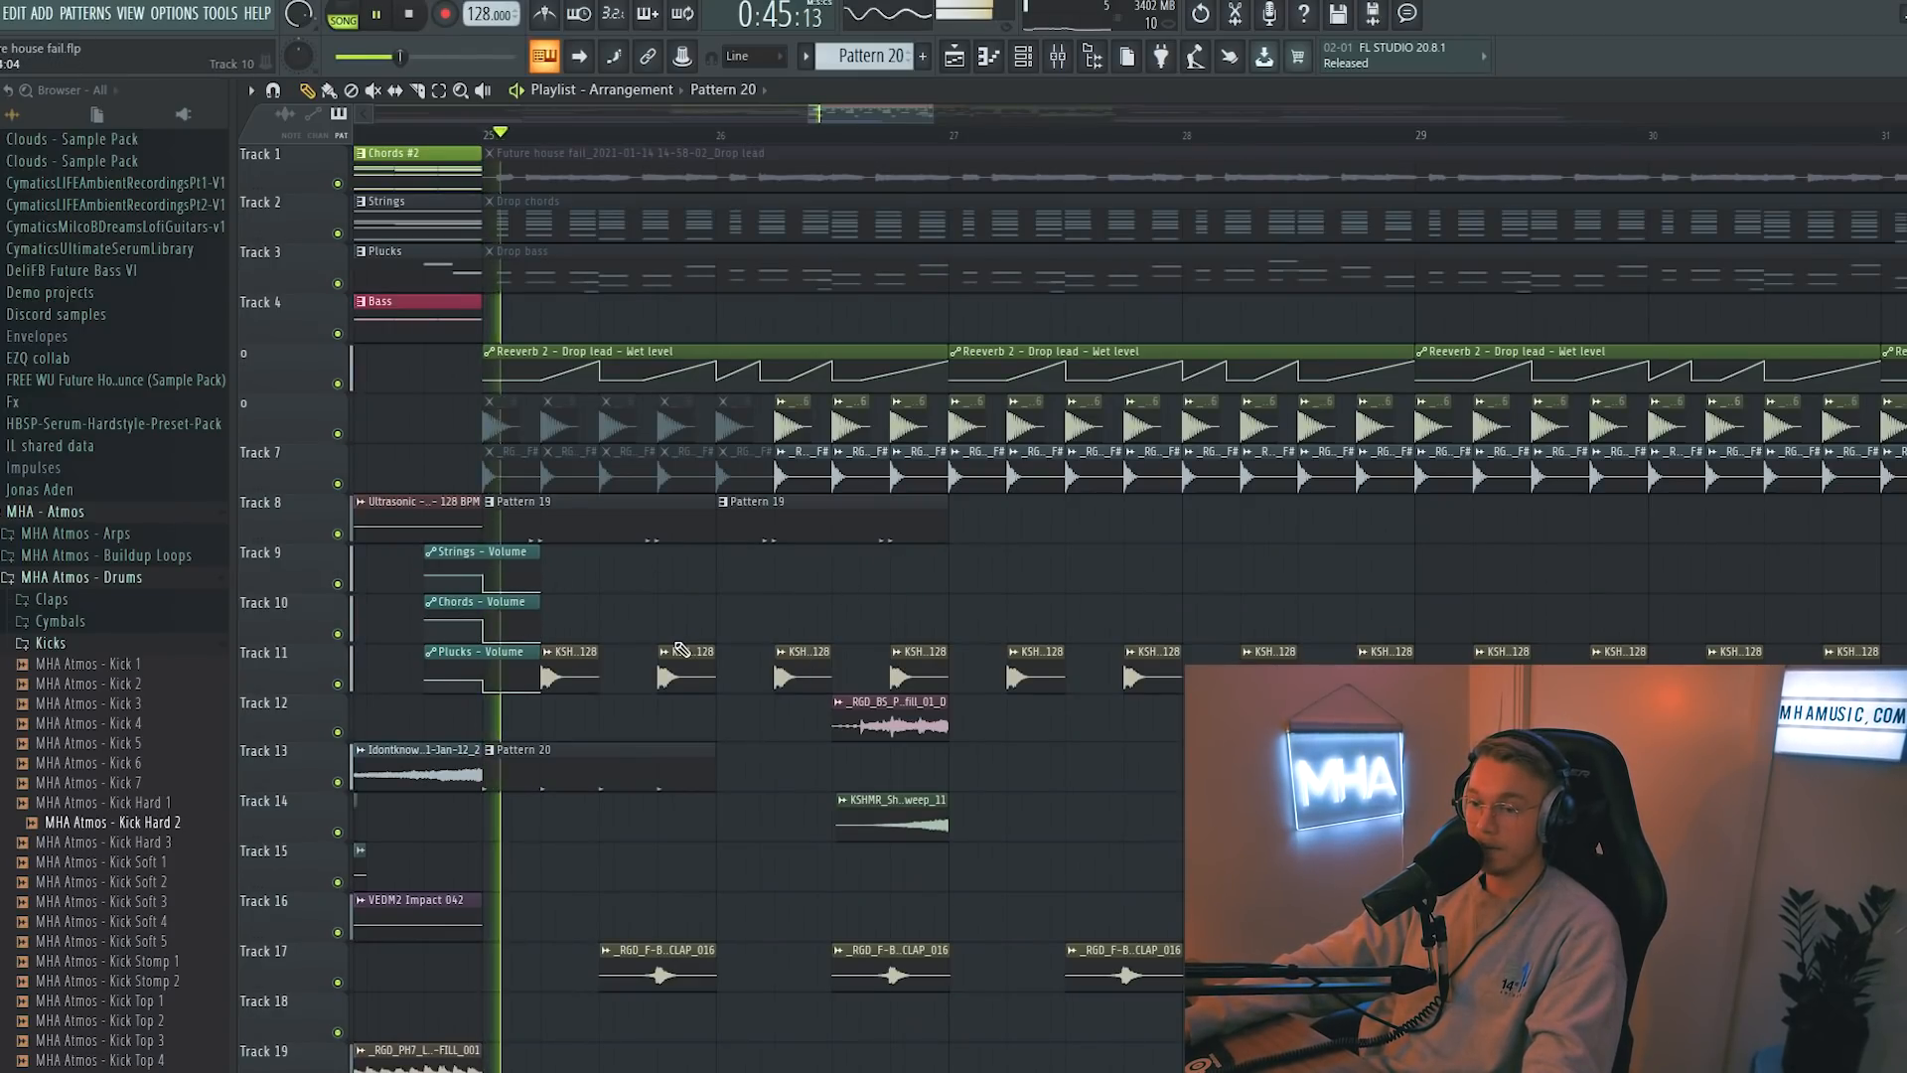
{"action": "key", "text": "space"}
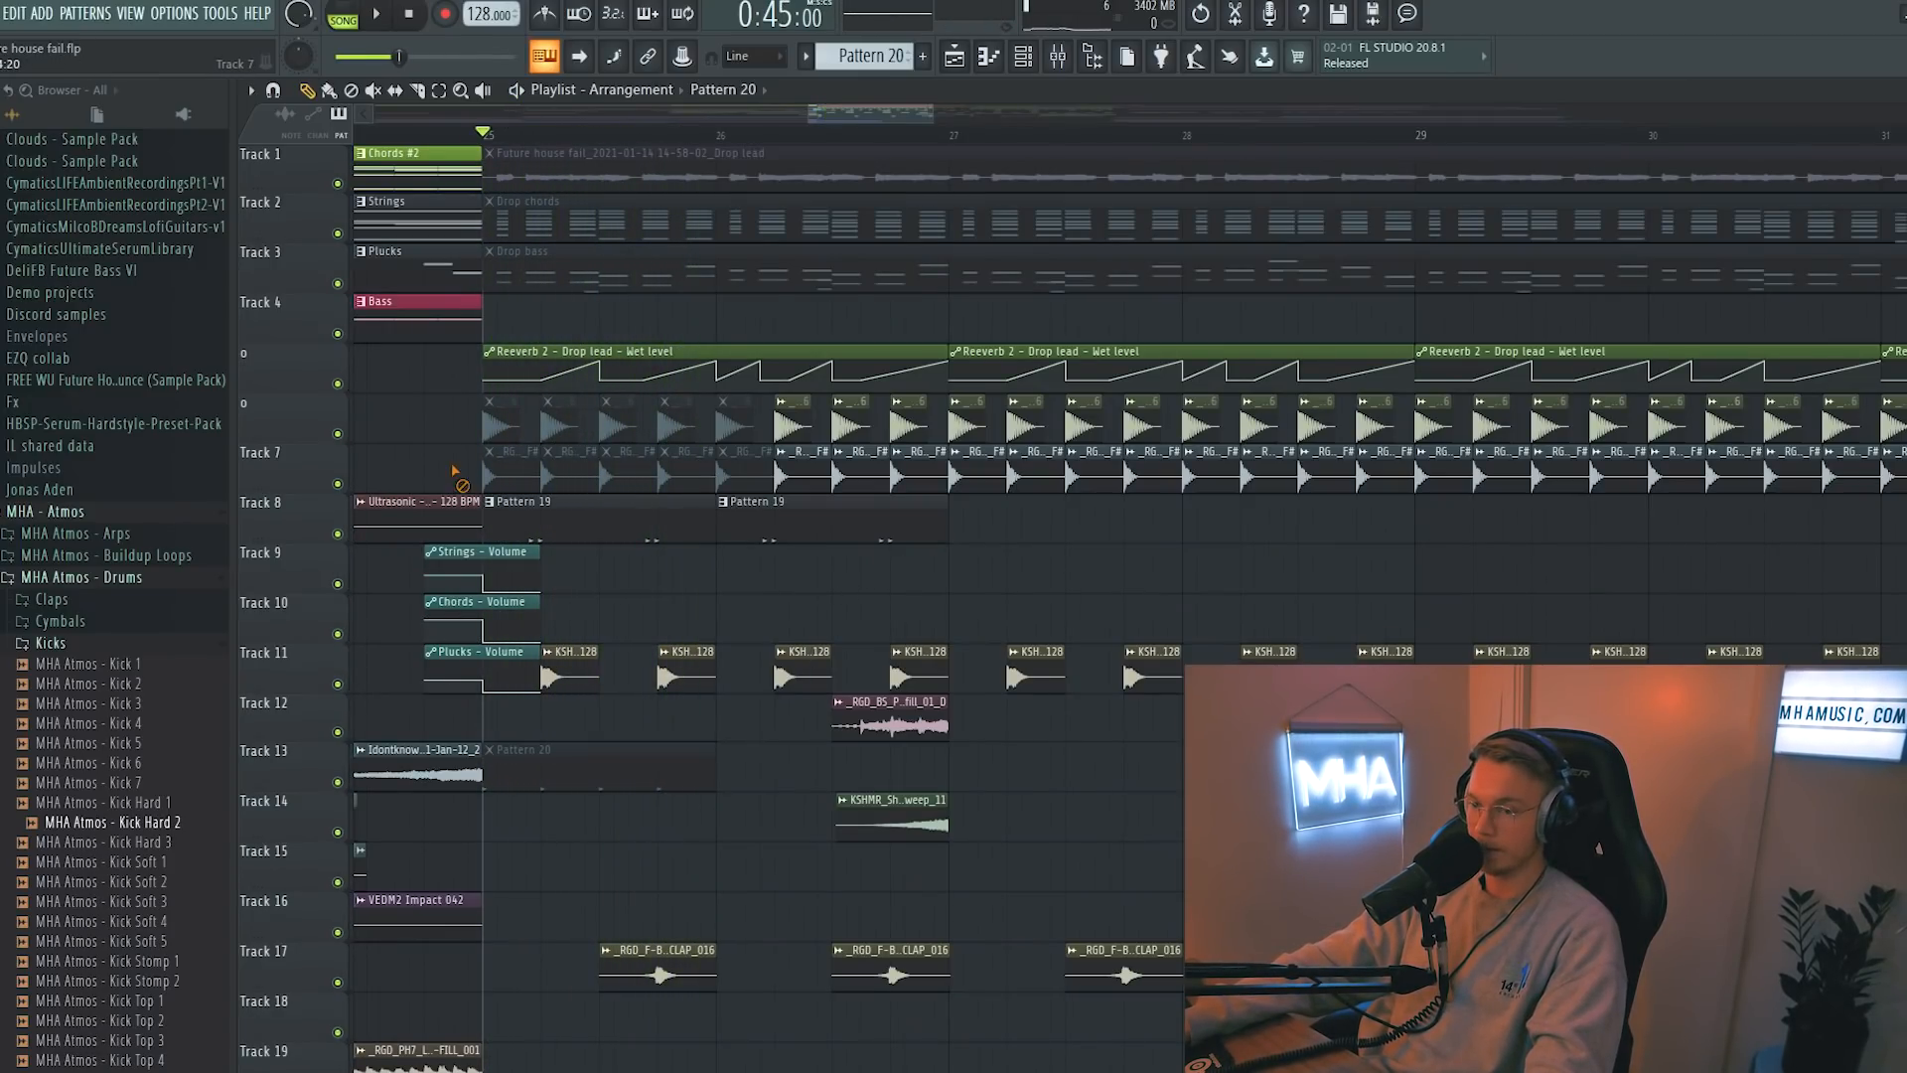
{"action": "key", "text": "space"}
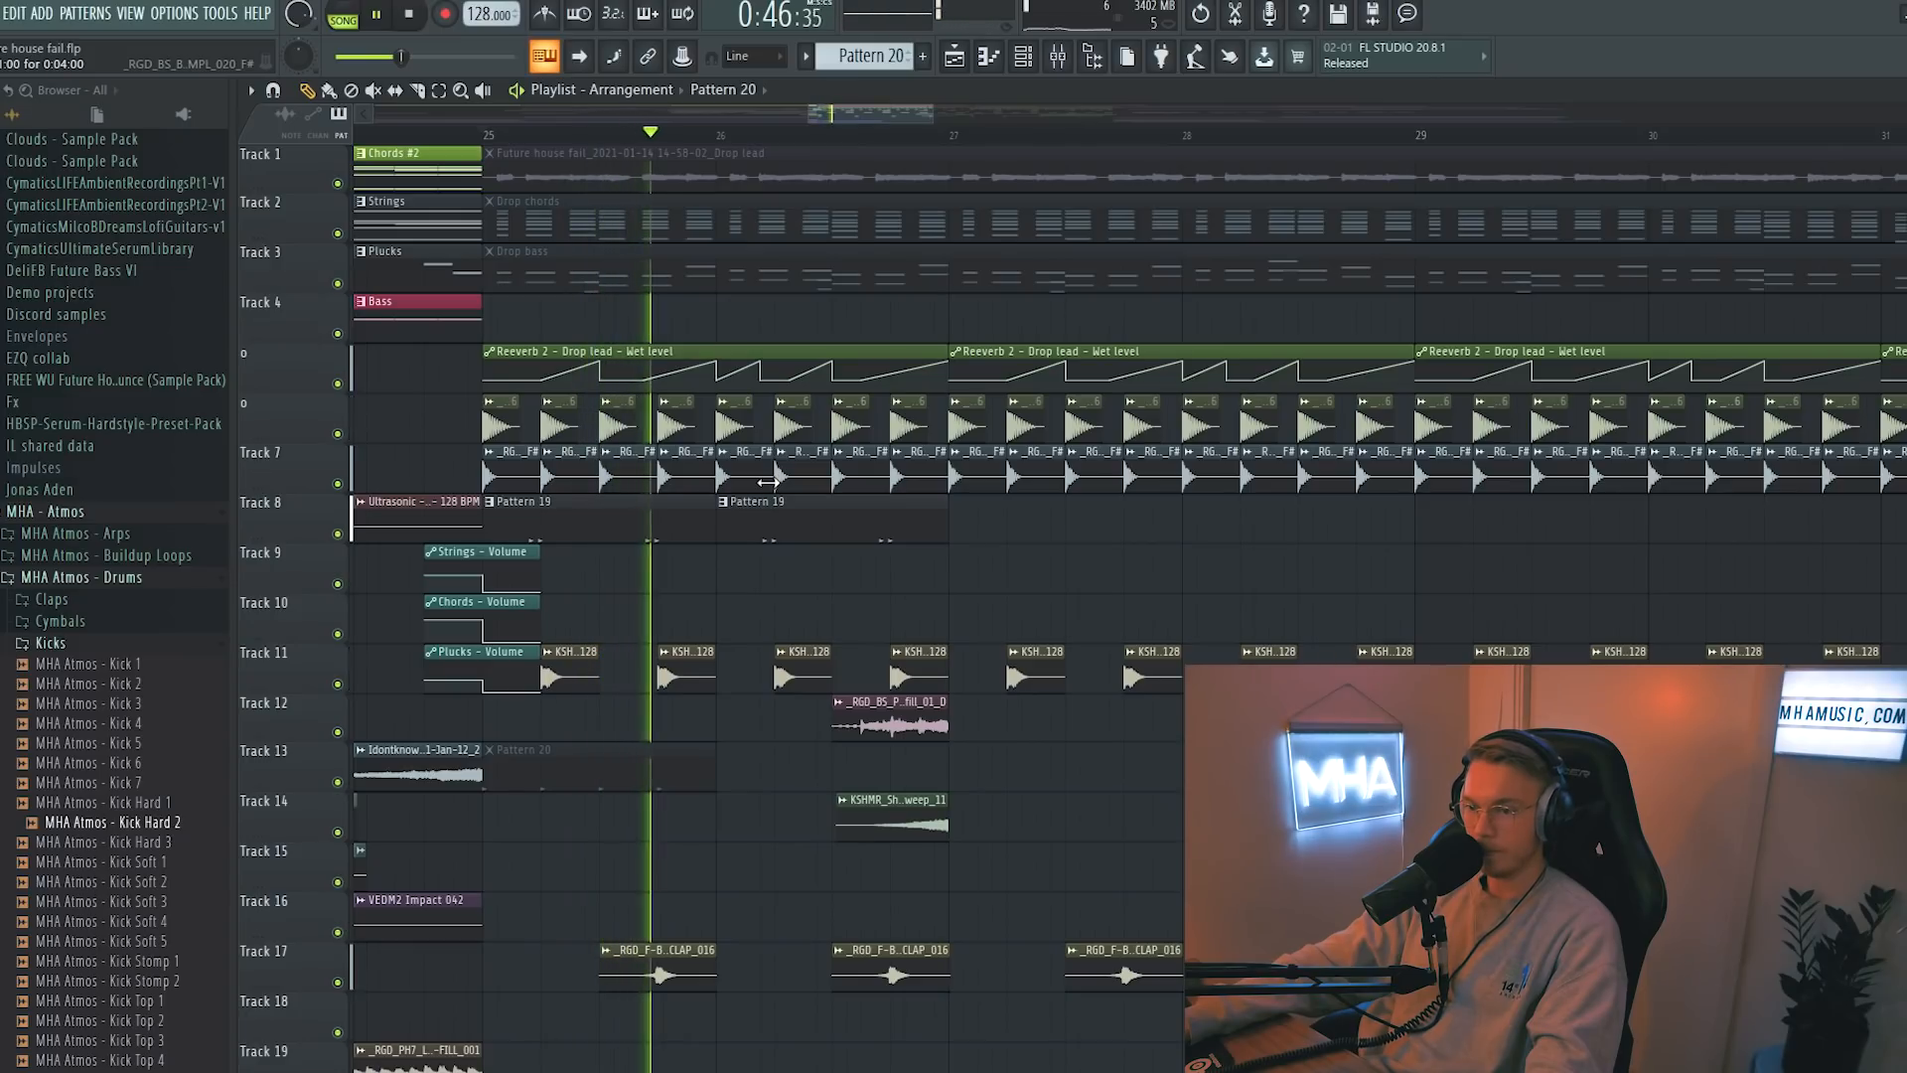
{"action": "key", "text": "space"}
{"action": "scroll", "coordinate": [742, 483], "scroll_direction": "down", "scroll_amount": 1}
{"action": "mouse_move", "coordinate": [442, 434]}
{"action": "left_mouse_down"}
{"action": "mouse_move", "coordinate": [1748, 432]}
{"action": "mouse_move", "coordinate": [1558, 475]}
{"action": "mouse_move", "coordinate": [467, 472]}
{"action": "mouse_move", "coordinate": [1191, 466]}
{"action": "left_mouse_up"}
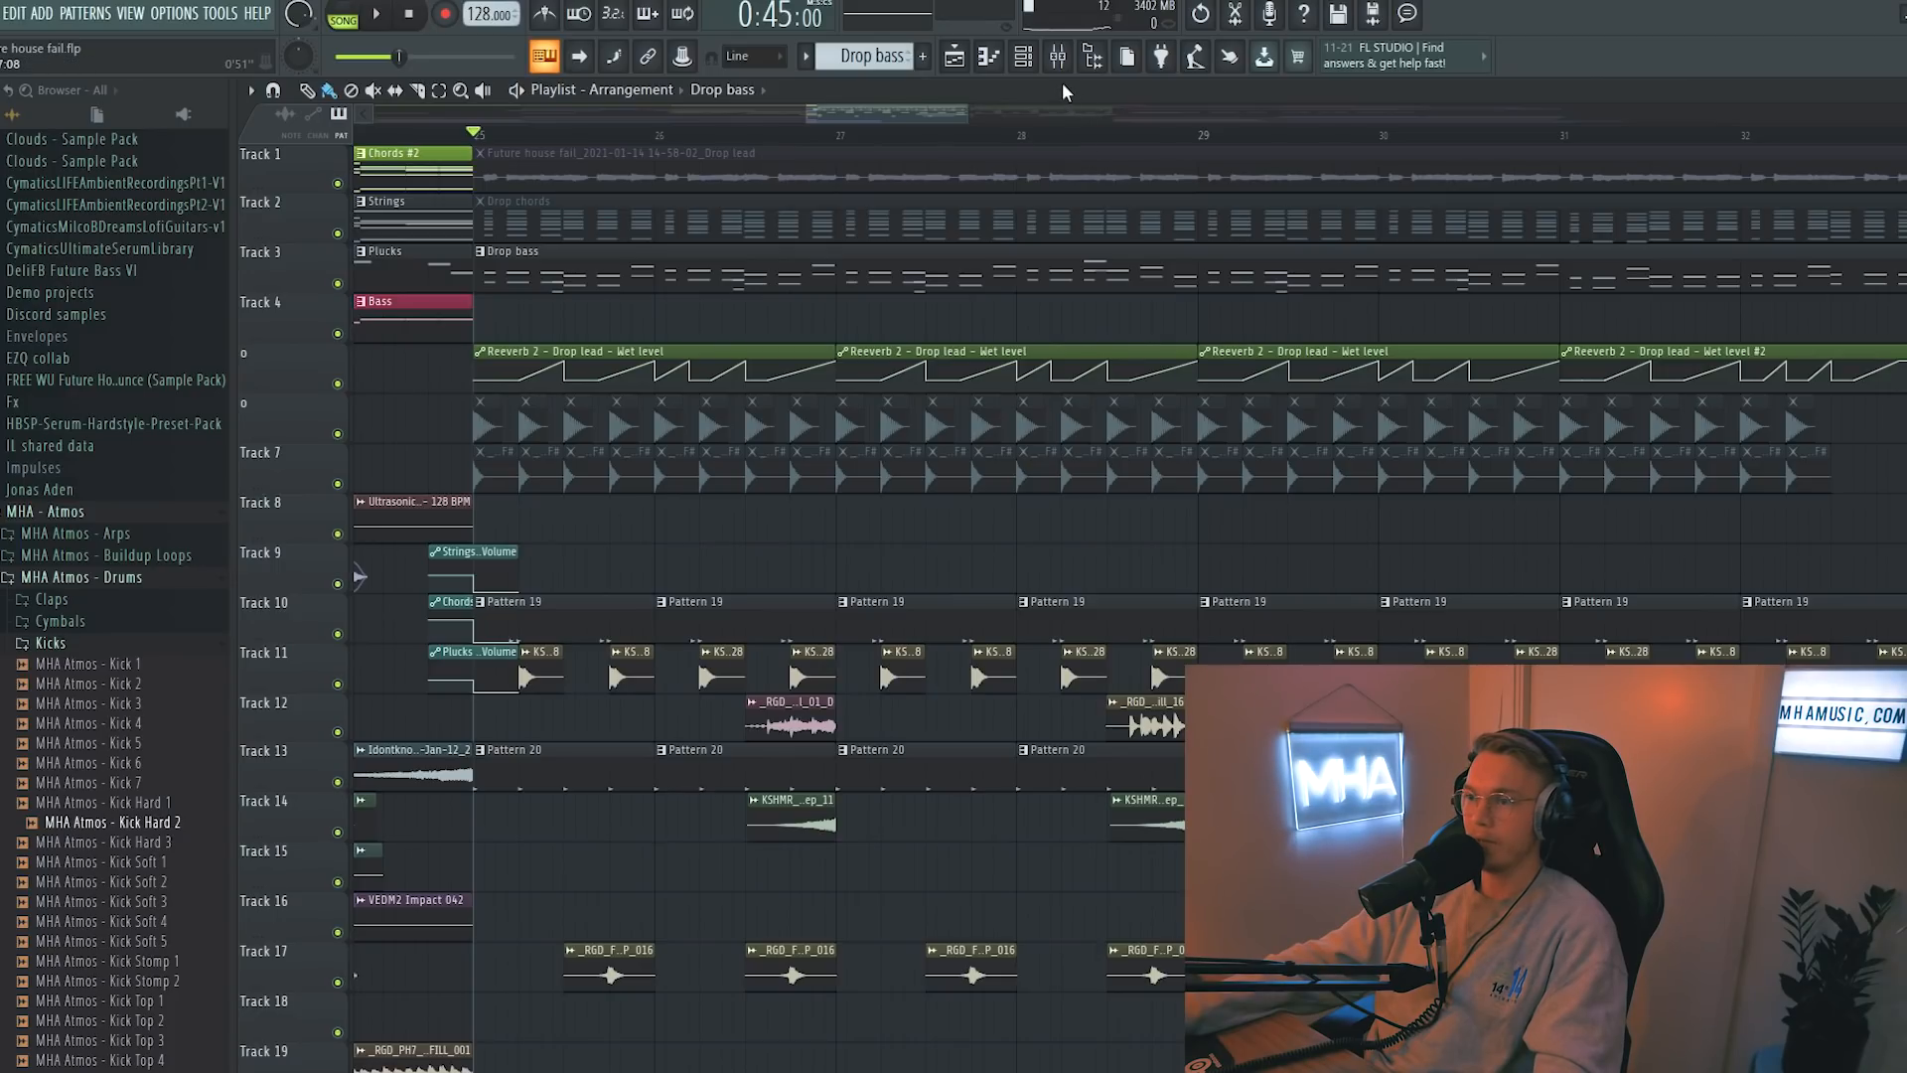
- Open the Drop bass pattern and review the Serum #9 subbass settings and sound during playback
{"action": "double_click", "coordinate": [777, 253]}
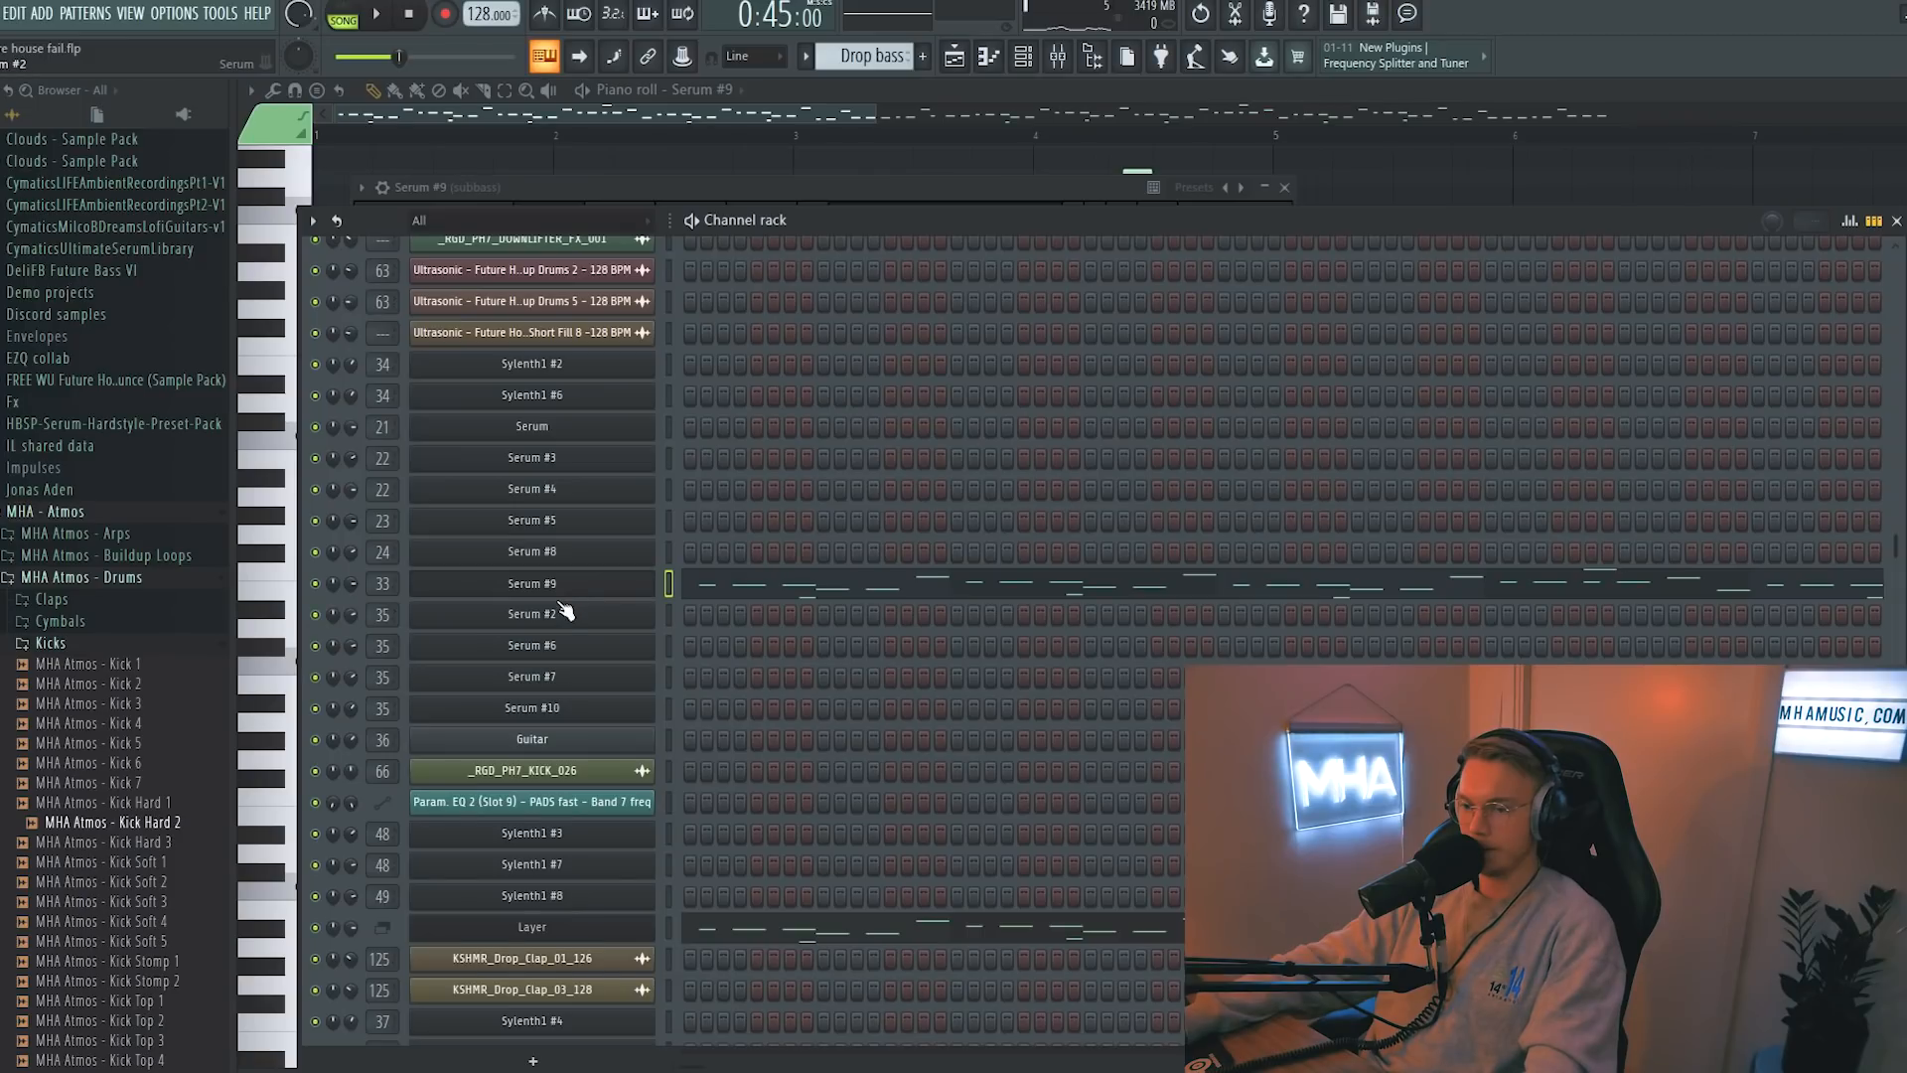
{"action": "left_click", "coordinate": [652, 593]}
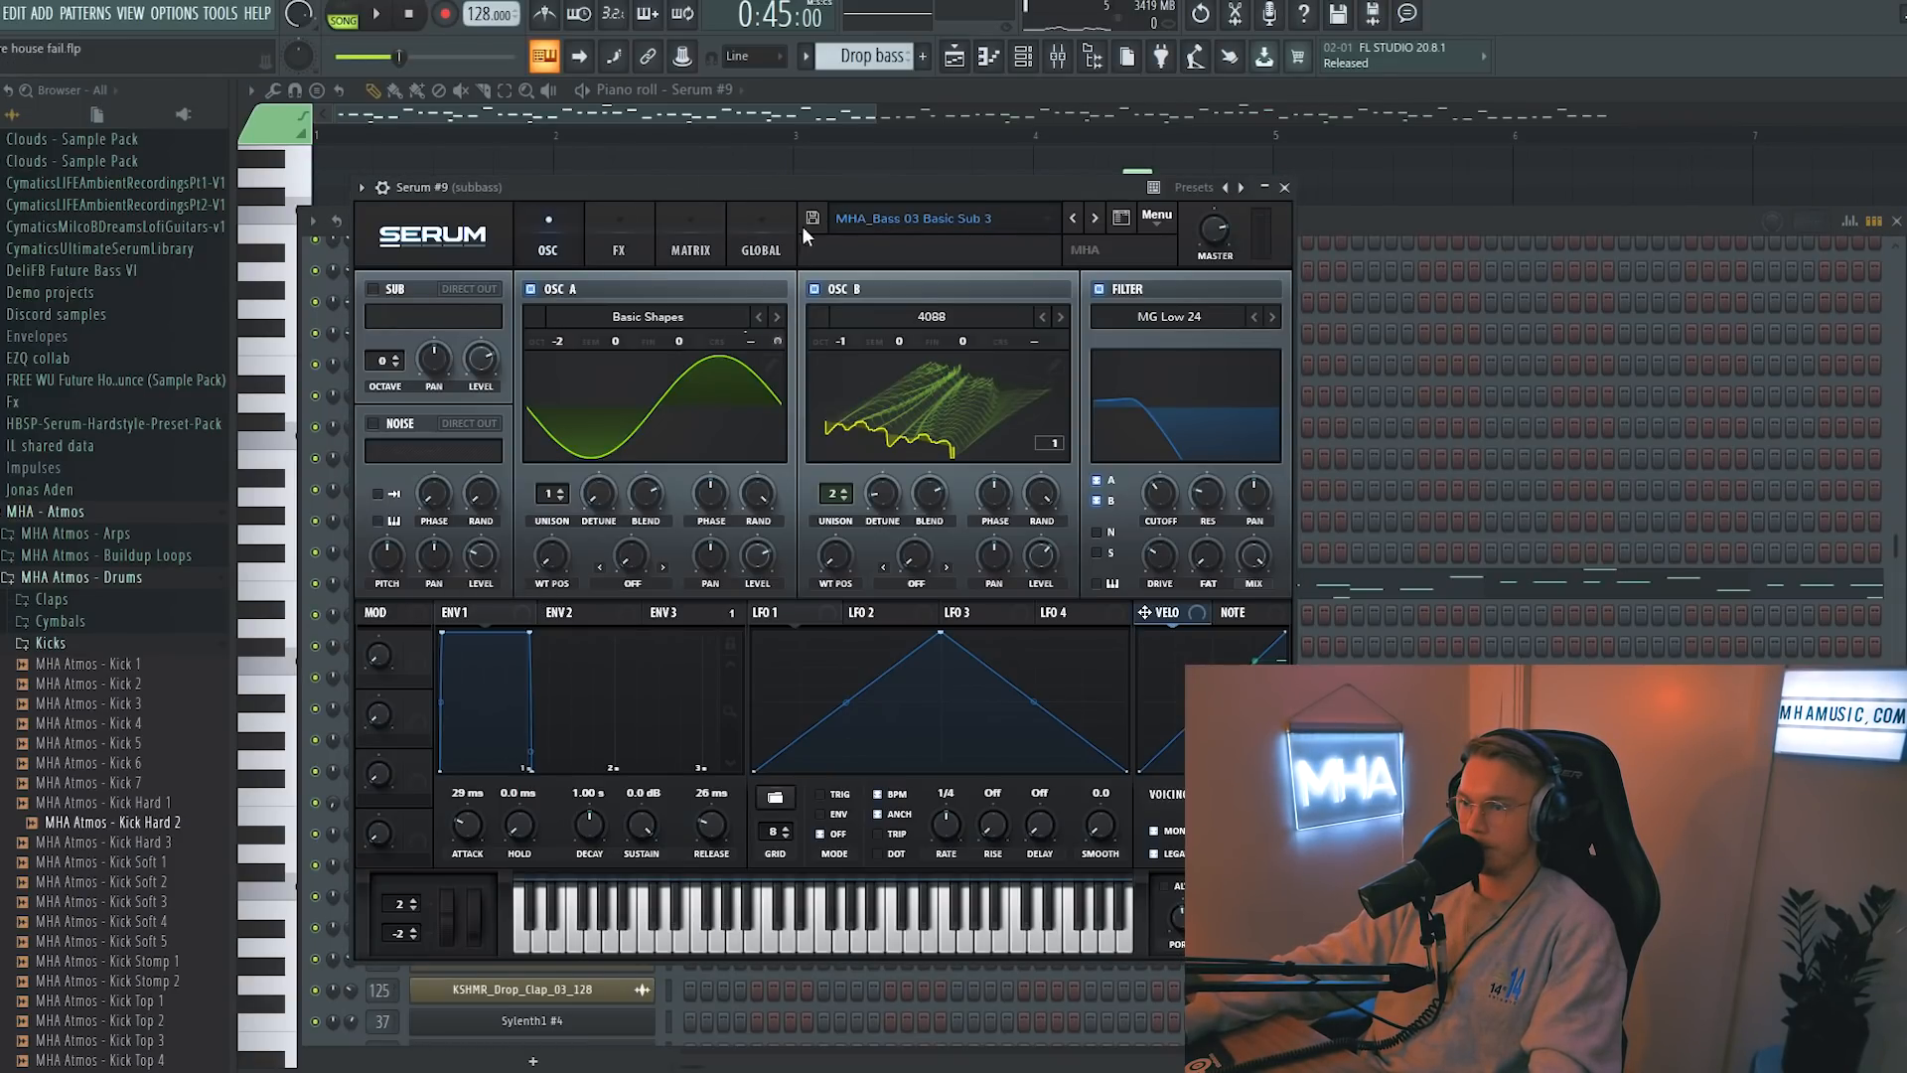
{"action": "left_click_drag", "start_coordinate": [845, 182], "coordinate": [896, 172]}
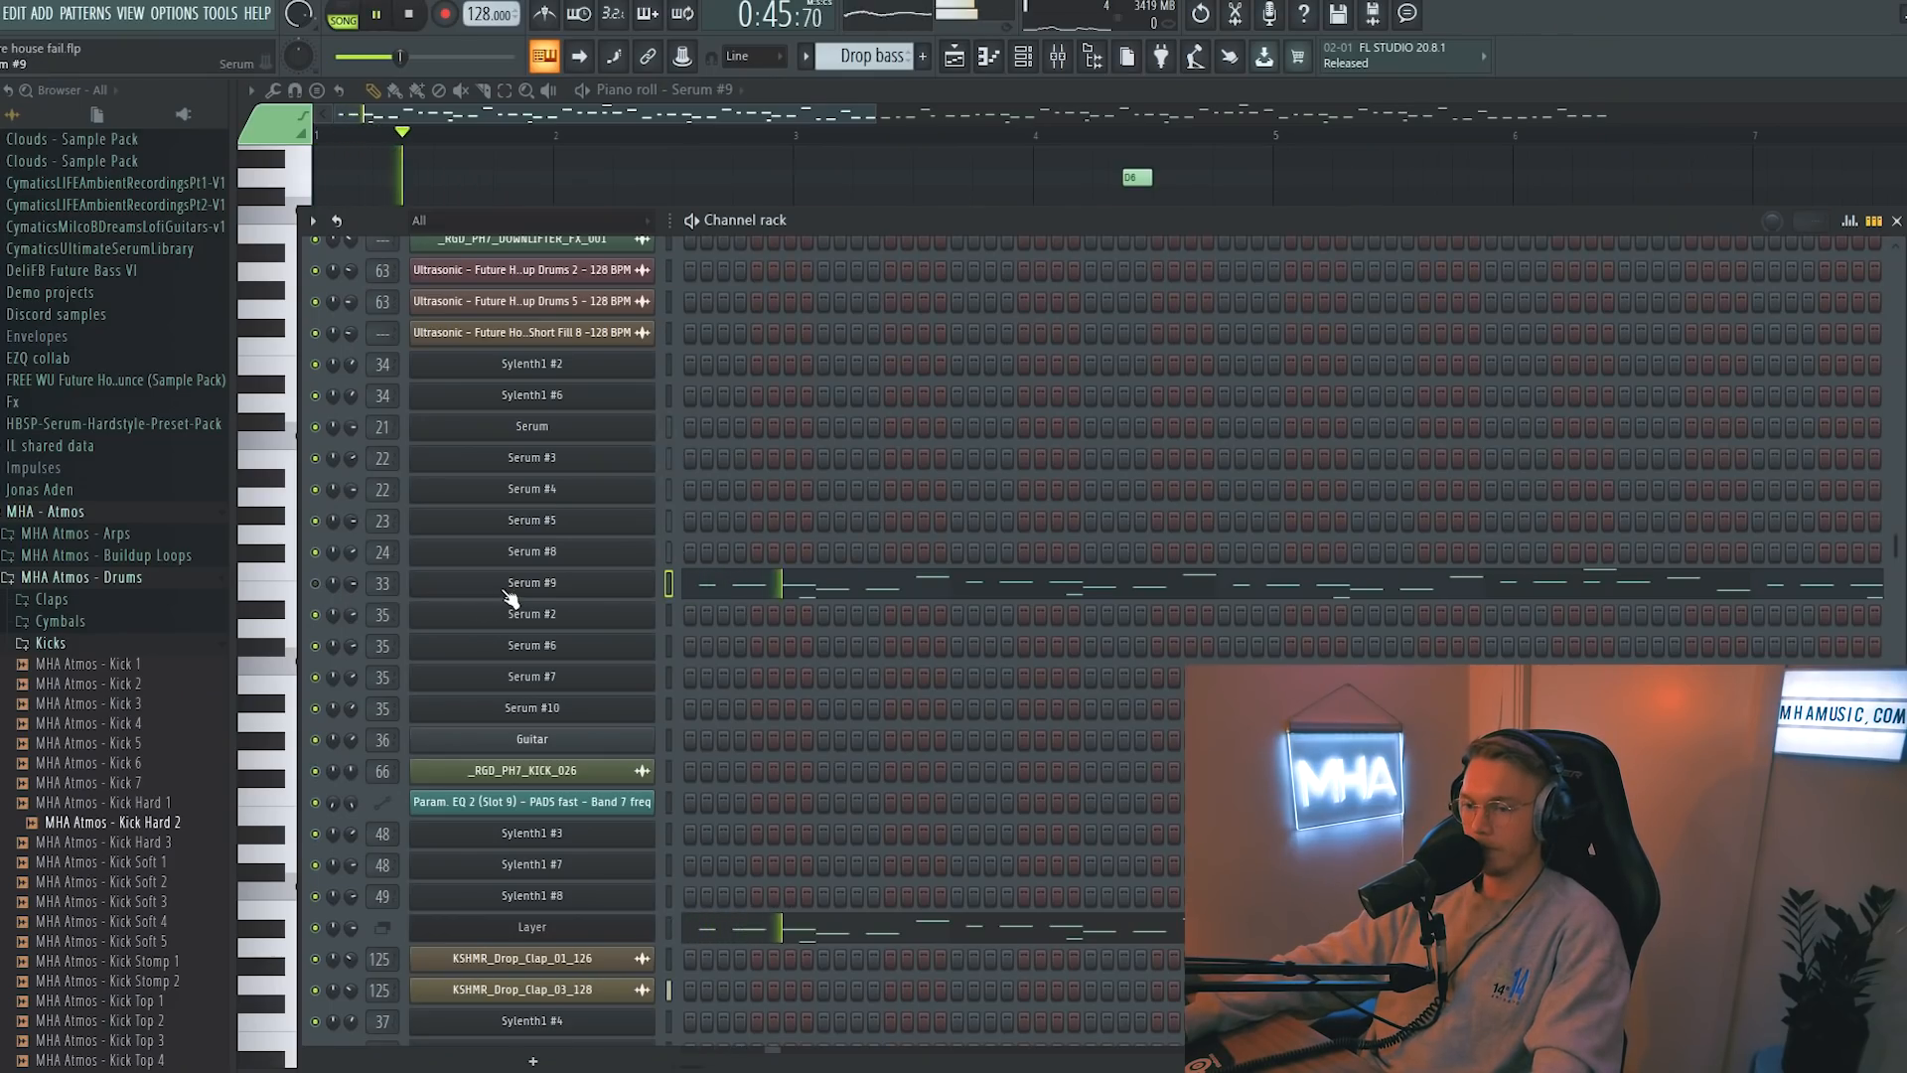
{"action": "left_click", "coordinate": [532, 583]}
{"action": "left_click", "coordinate": [1403, 225]}
{"action": "key", "text": "space"}
- Open the Serum #4 and Serum #5 channels to check the presets of the Drop bass layers
{"action": "left_click", "coordinate": [586, 490]}
{"action": "left_click", "coordinate": [874, 234]}
{"action": "left_click", "coordinate": [629, 516]}
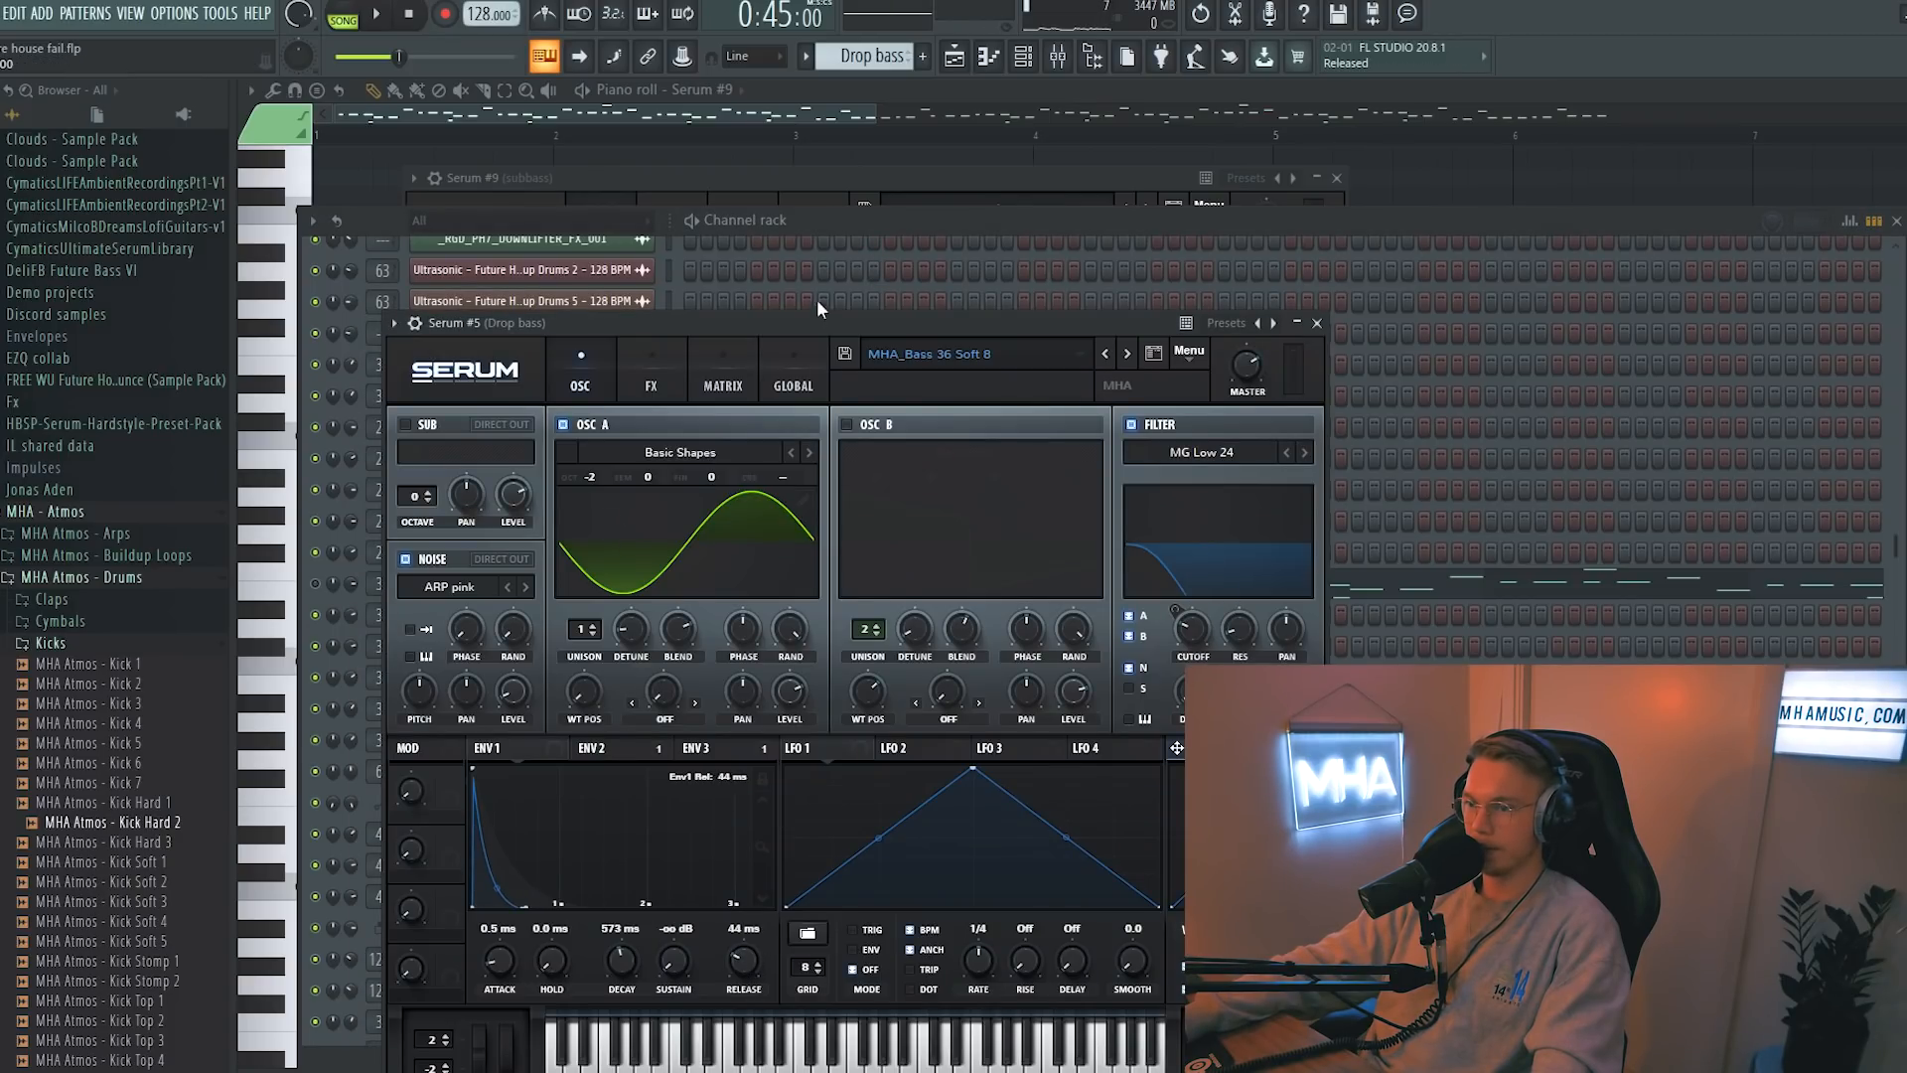
{"action": "left_click", "coordinate": [821, 234]}
- Show the Drop bass BUS mixer track and open its OTT and CamelCrusher effects
{"action": "key", "text": "F9"}
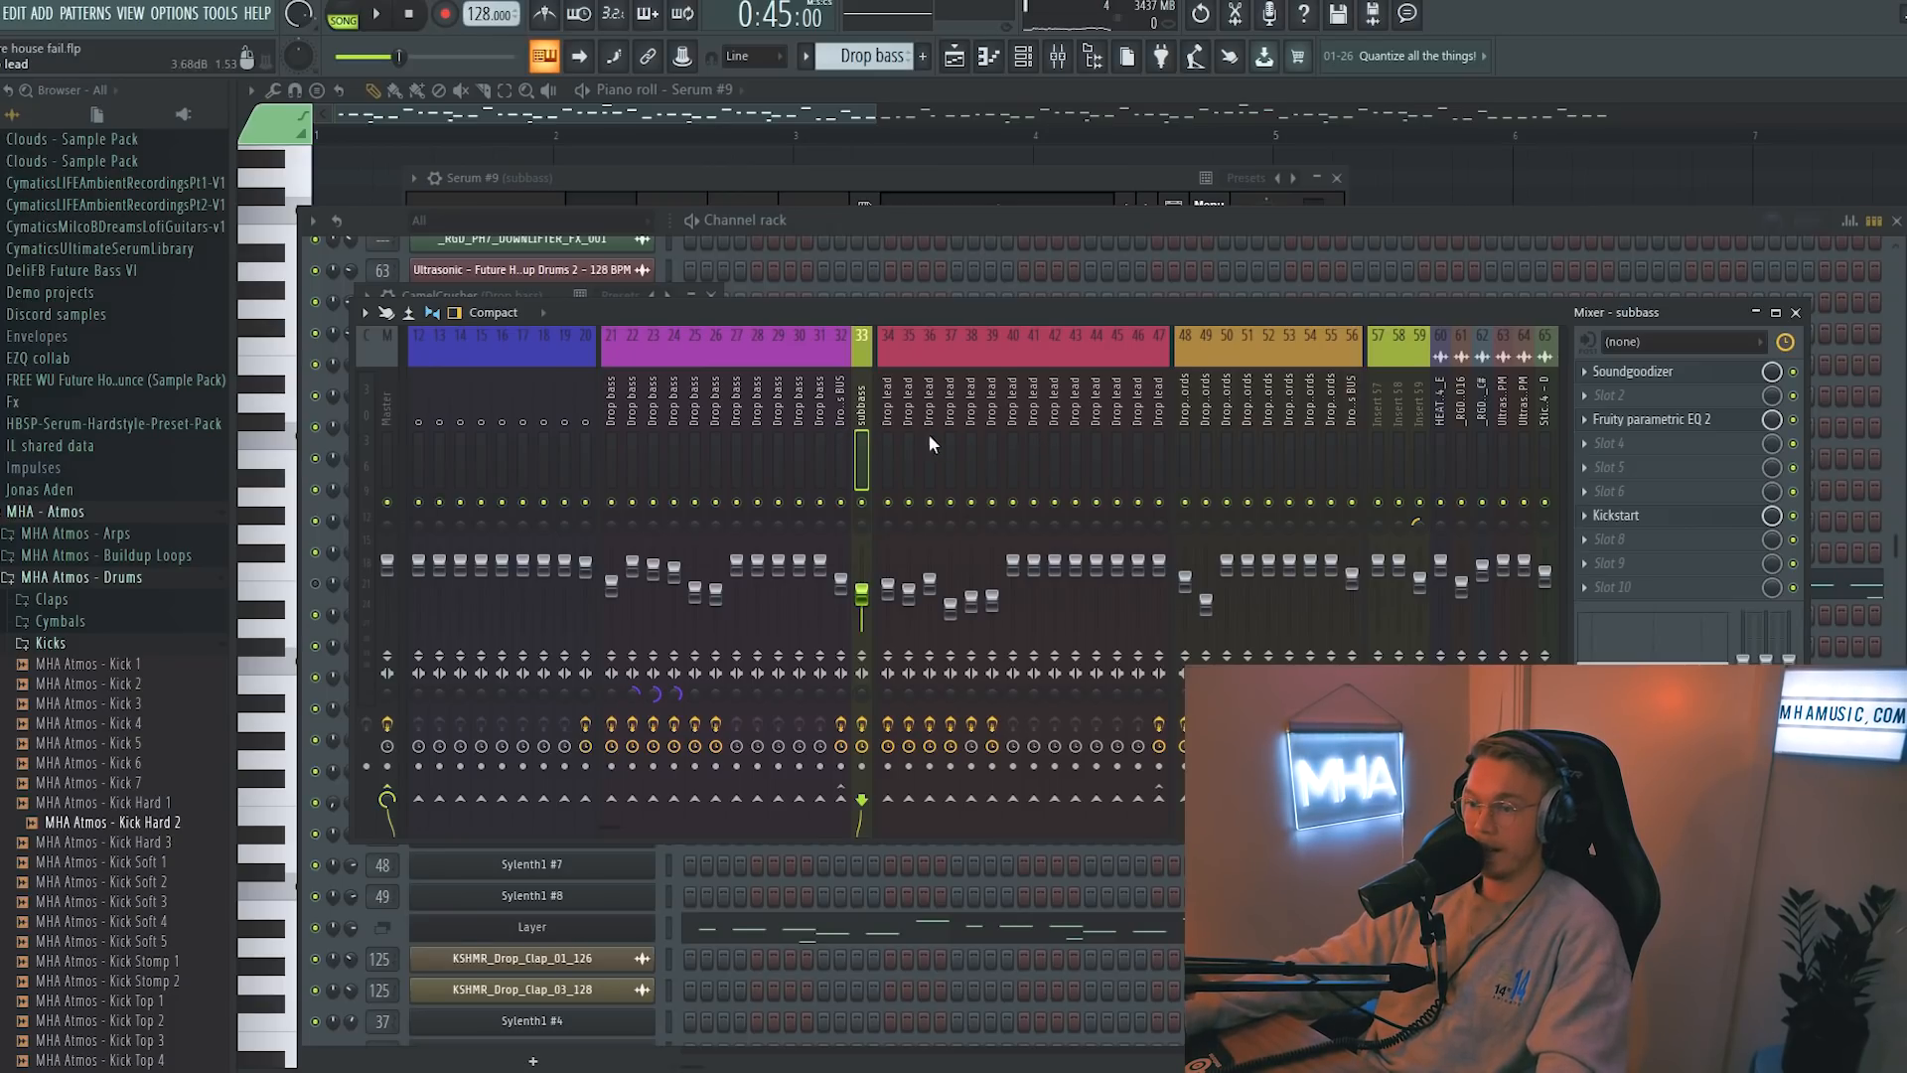
{"action": "left_click", "coordinate": [840, 435]}
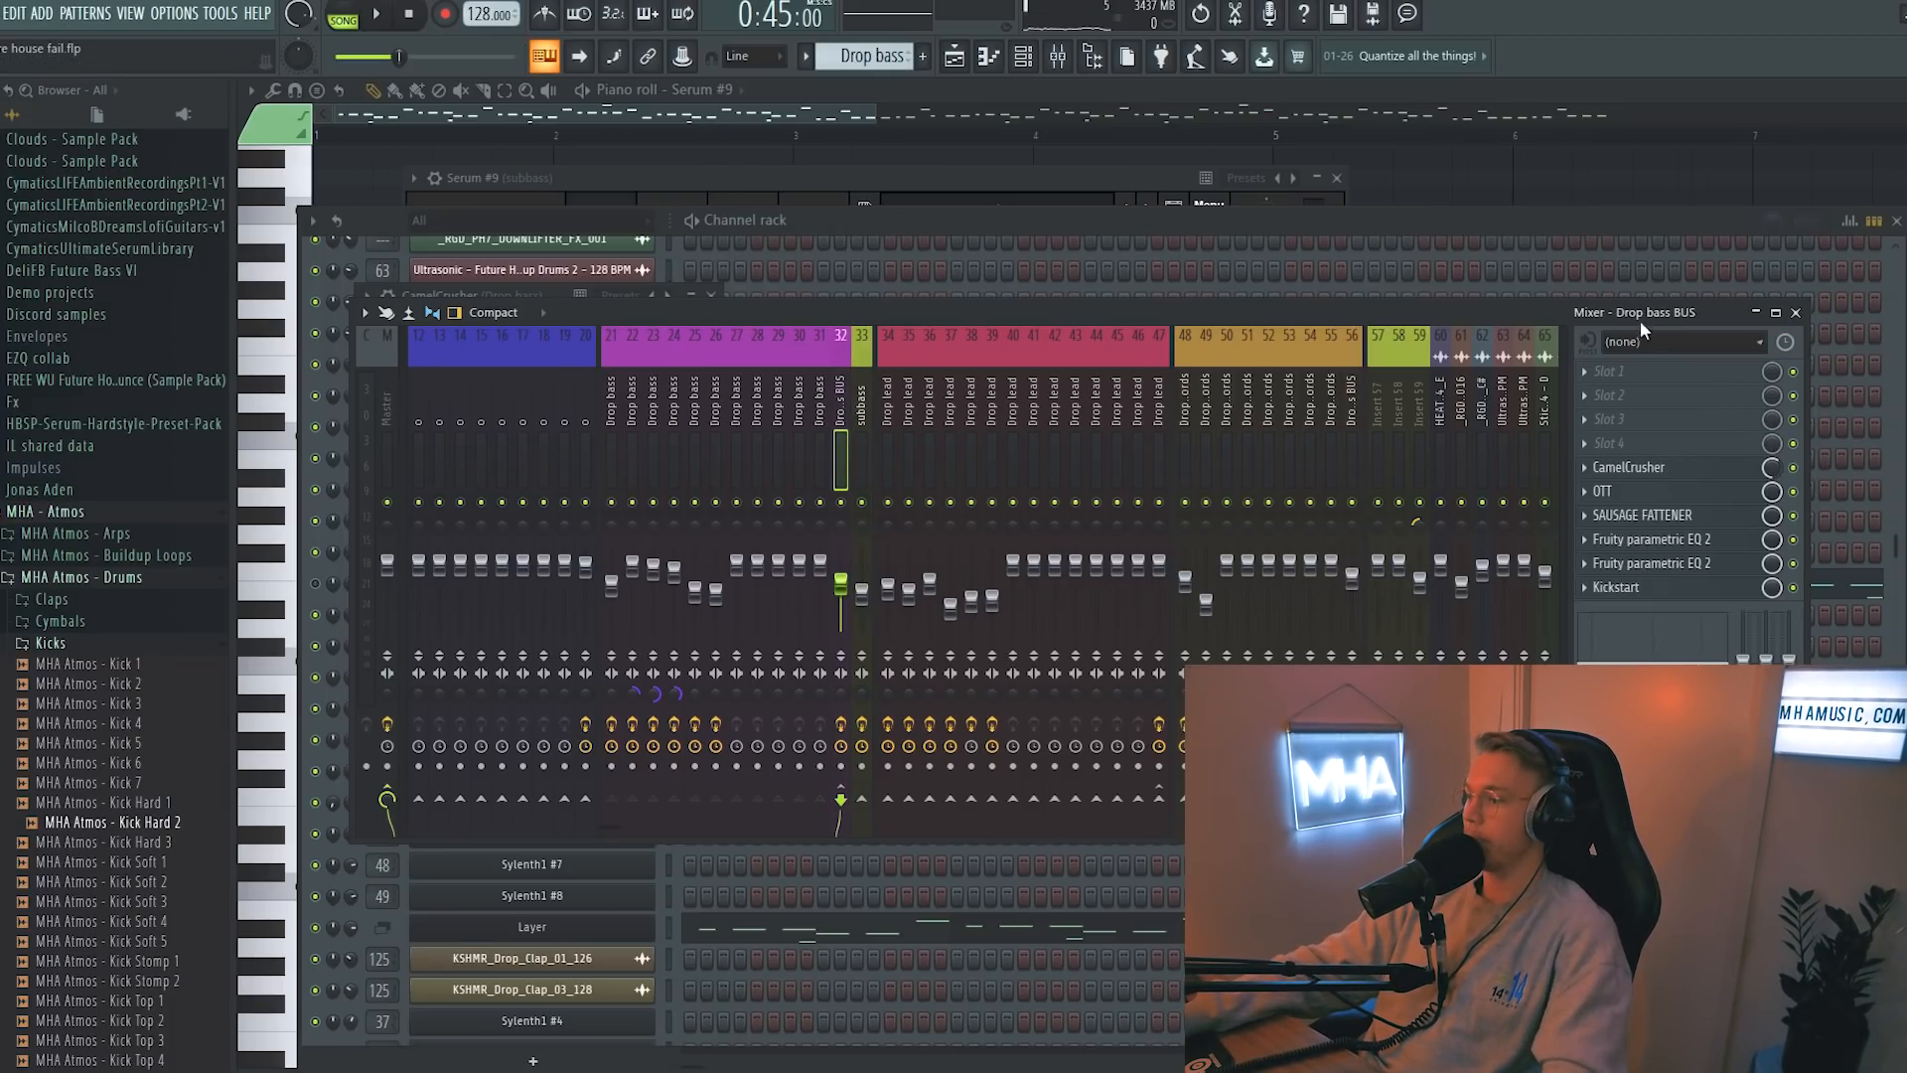
{"action": "left_click", "coordinate": [1629, 491]}
{"action": "left_click", "coordinate": [1628, 466]}
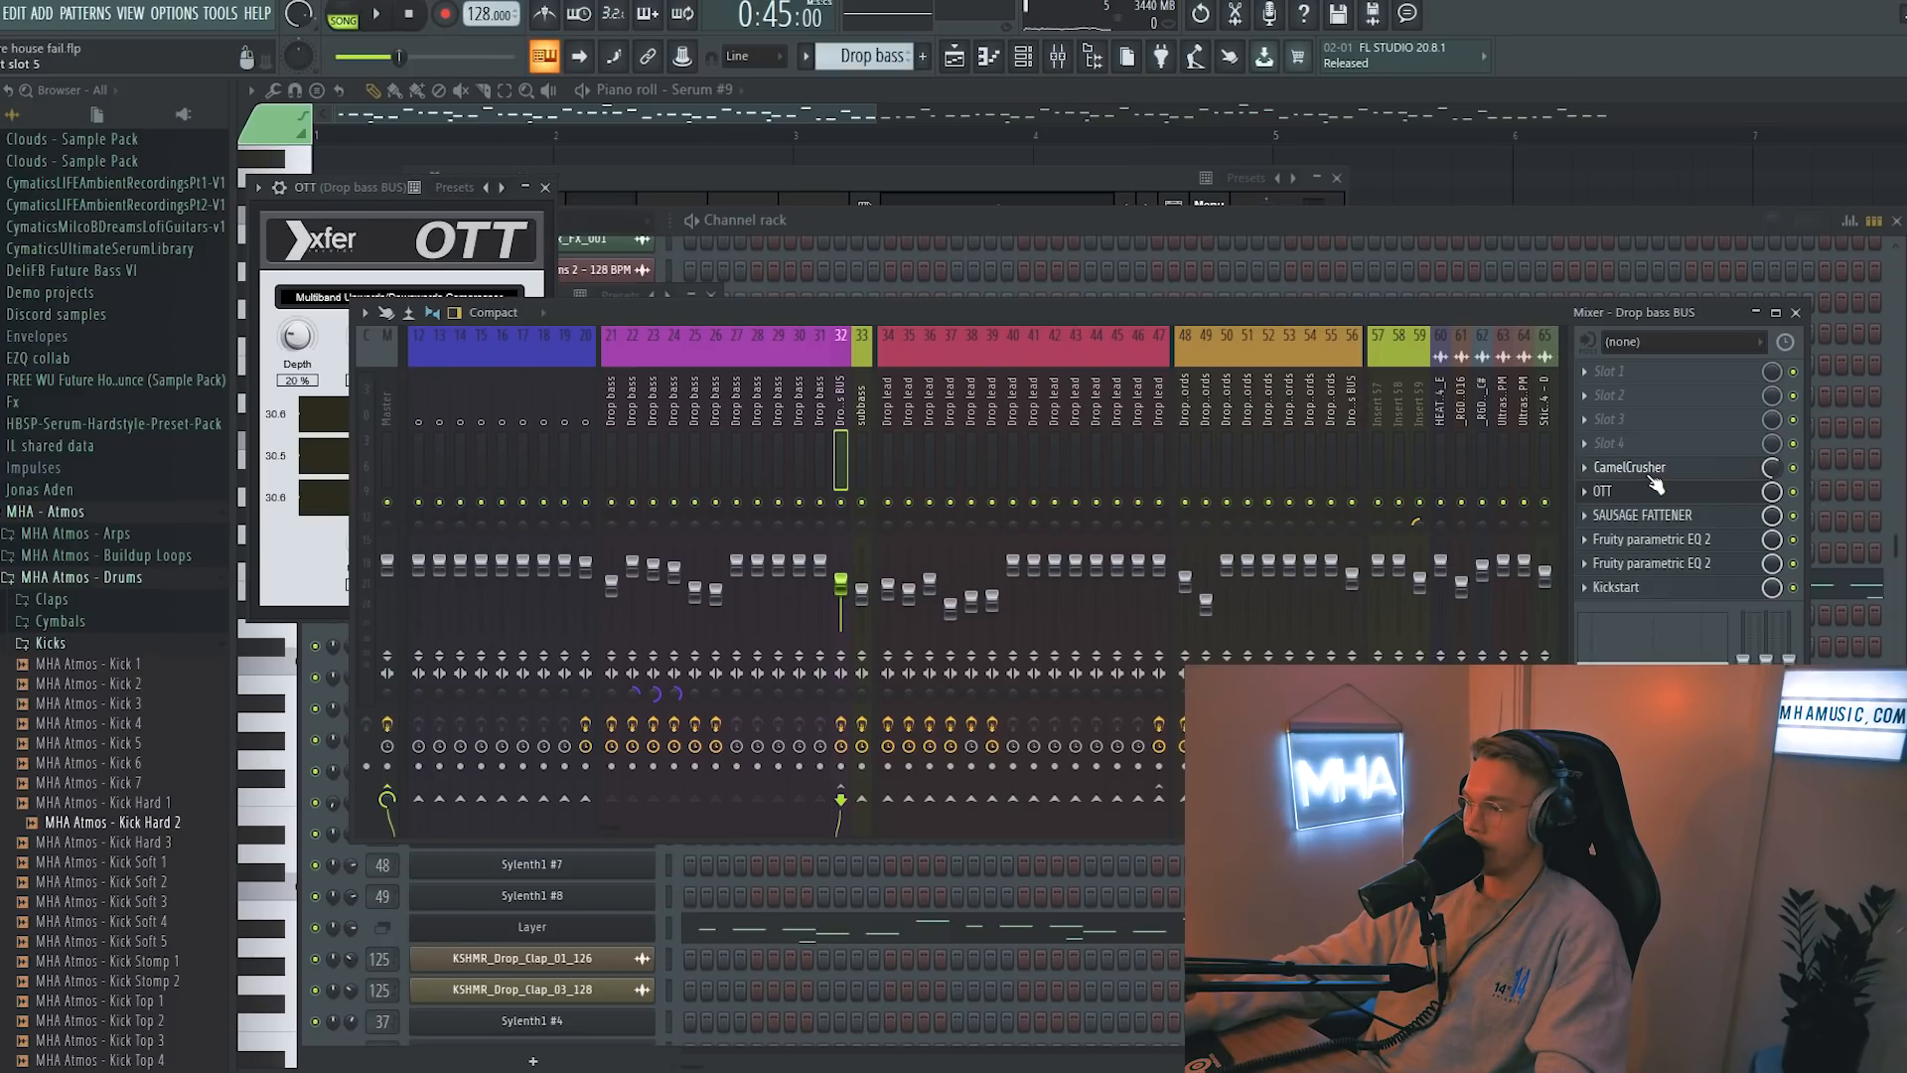
- Inspect the SAUSAGE FATTENER effect in slot 7 of the Drop bass BUS and bring up its slot options
{"action": "left_click", "coordinate": [1658, 520]}
{"action": "left_click", "coordinate": [1659, 521]}
{"action": "left_click", "coordinate": [1658, 521]}
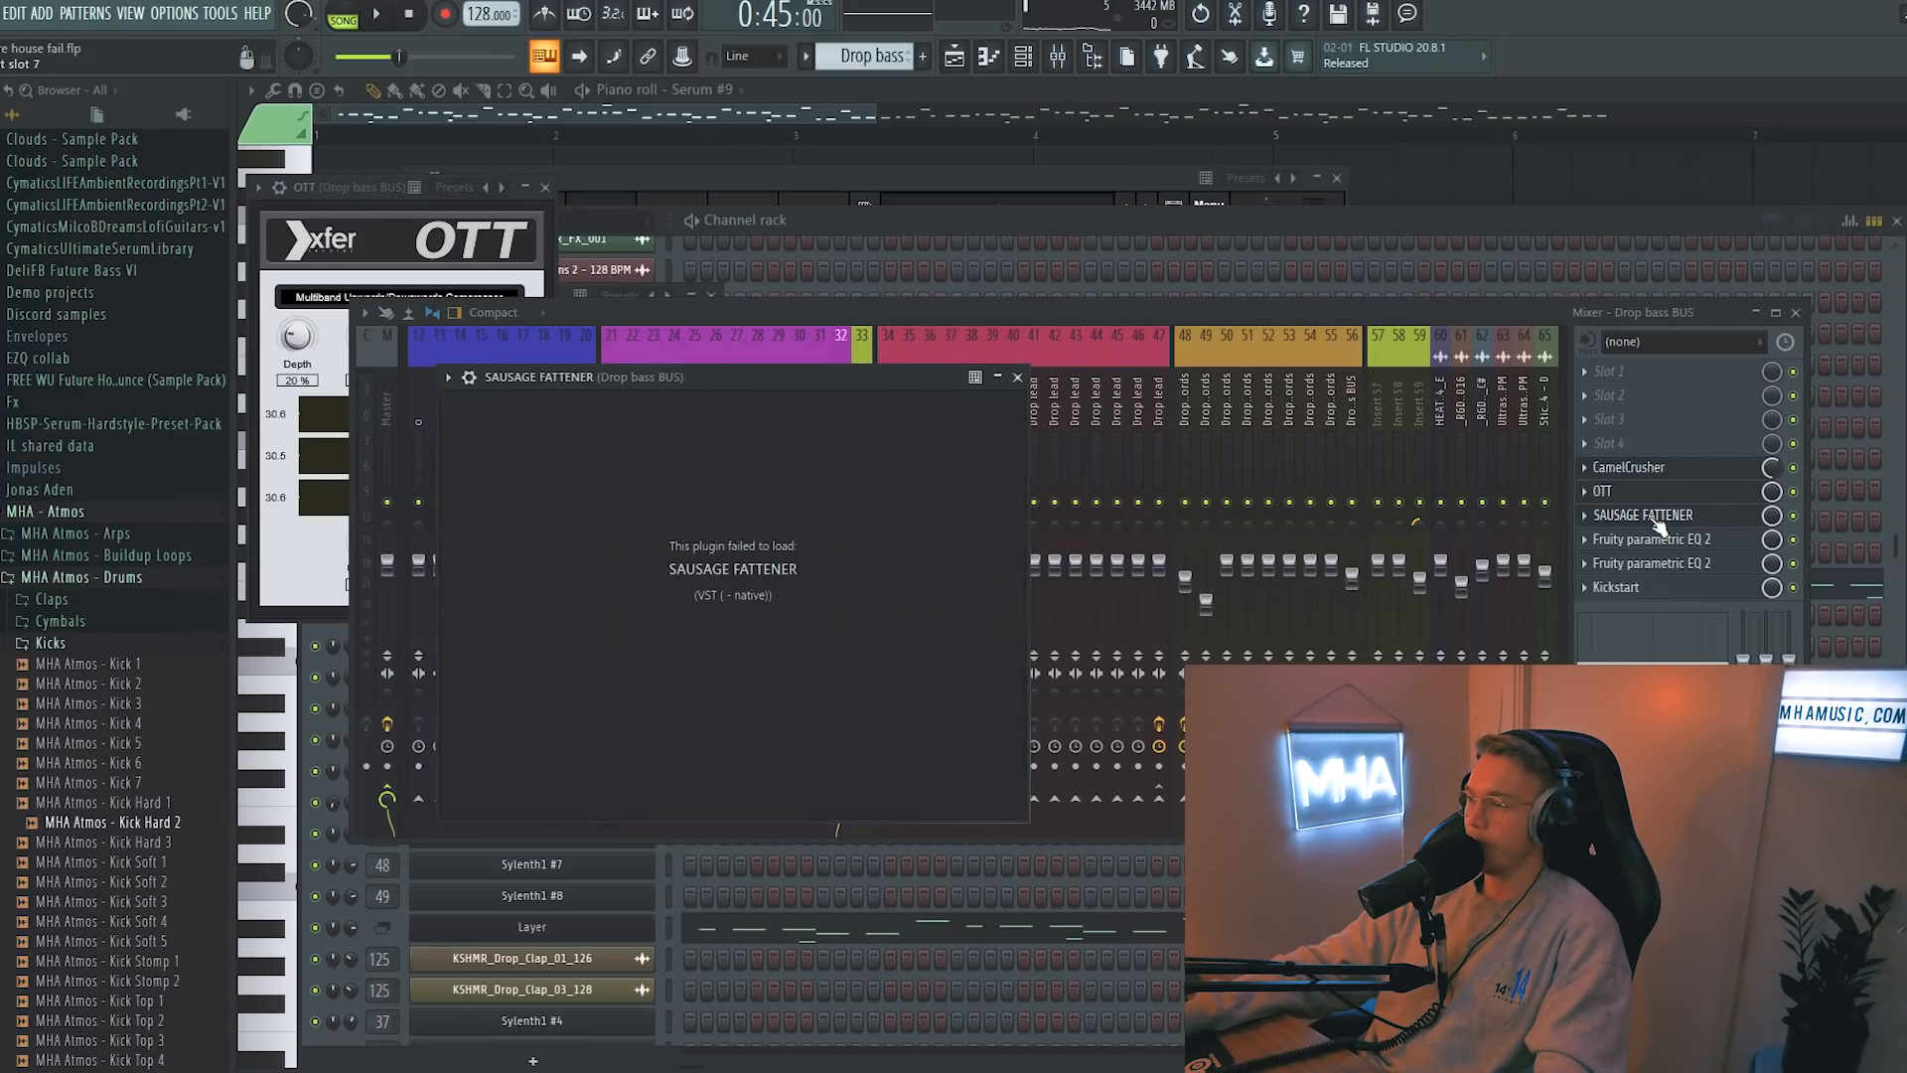
{"action": "left_click", "coordinate": [1658, 520]}
{"action": "left_click", "coordinate": [1586, 516]}
{"action": "mouse_move", "coordinate": [1629, 544]}
{"action": "left_click", "coordinate": [1129, 594]}
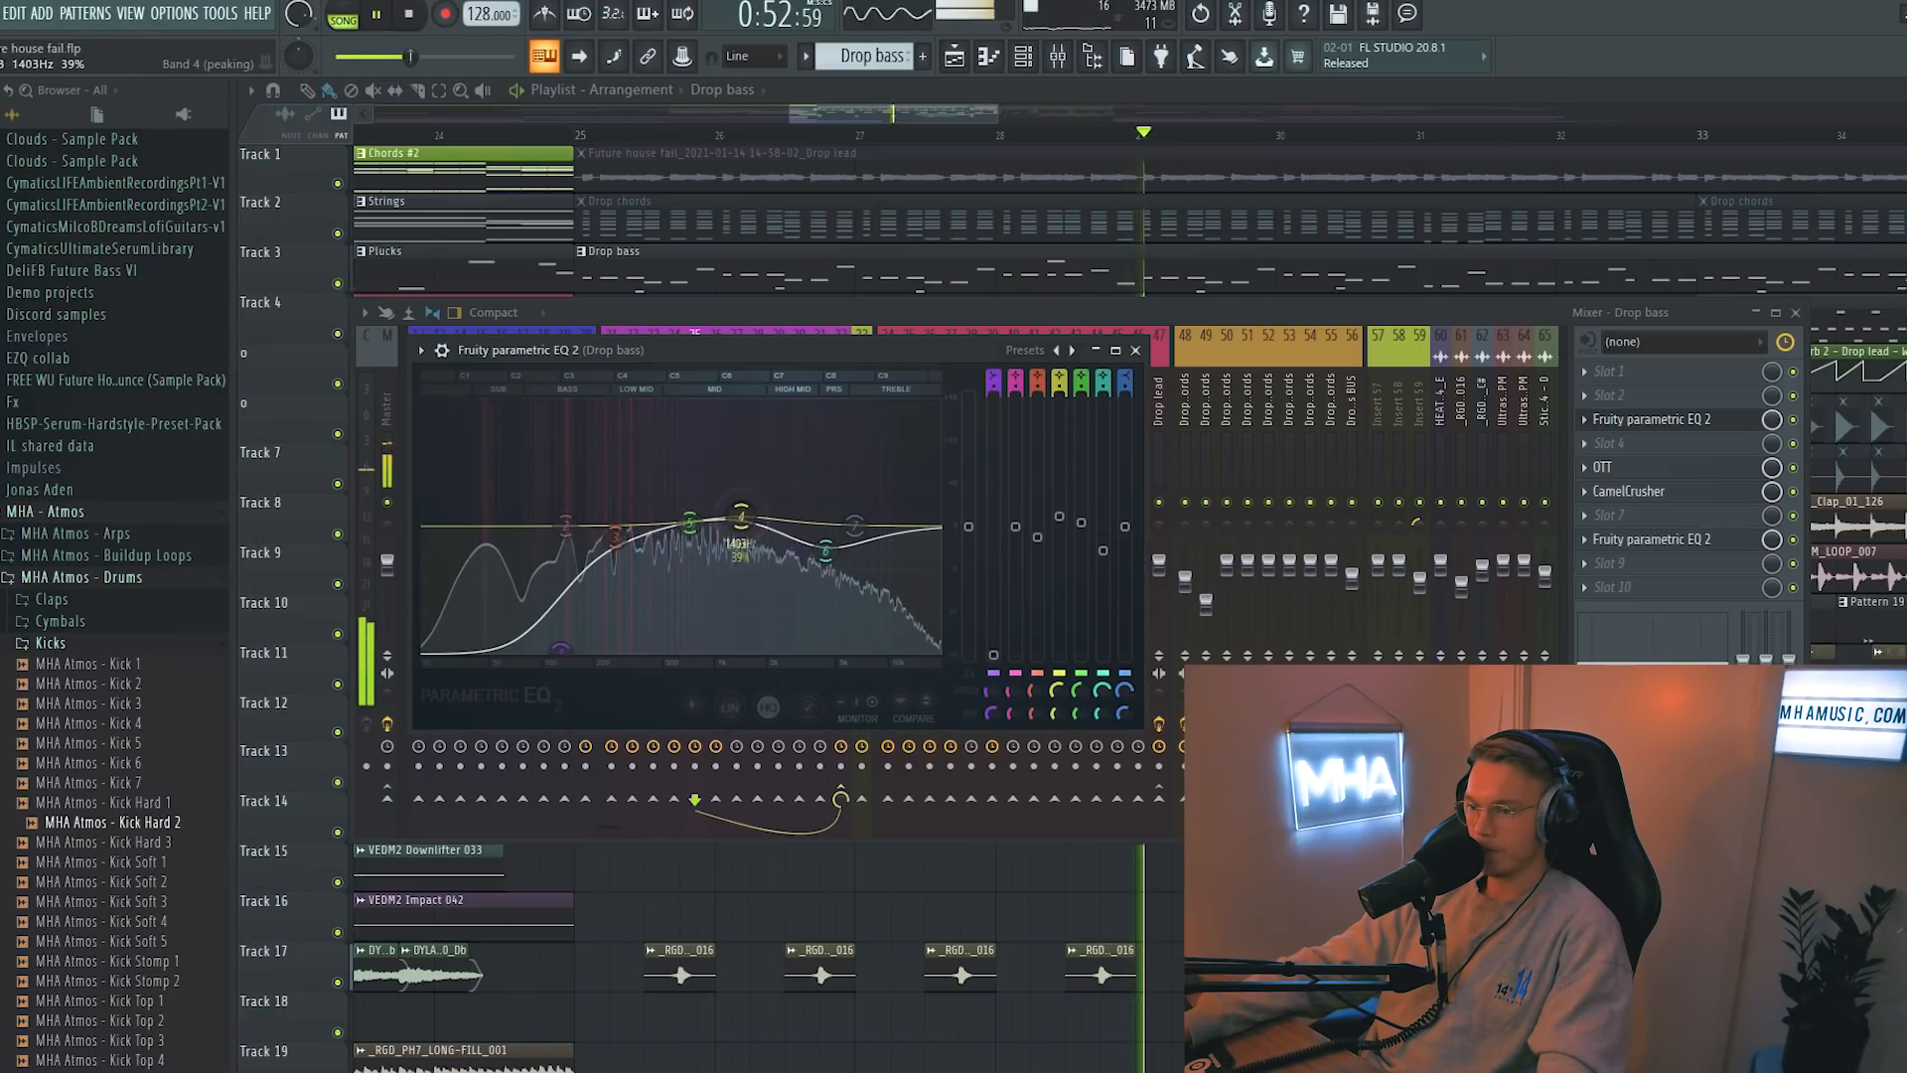
- Close the Drop bass track's Fruity parametric EQ 2 and select the Drop bass BUS mixer track while the drop plays
{"action": "left_click", "coordinate": [1013, 410]}
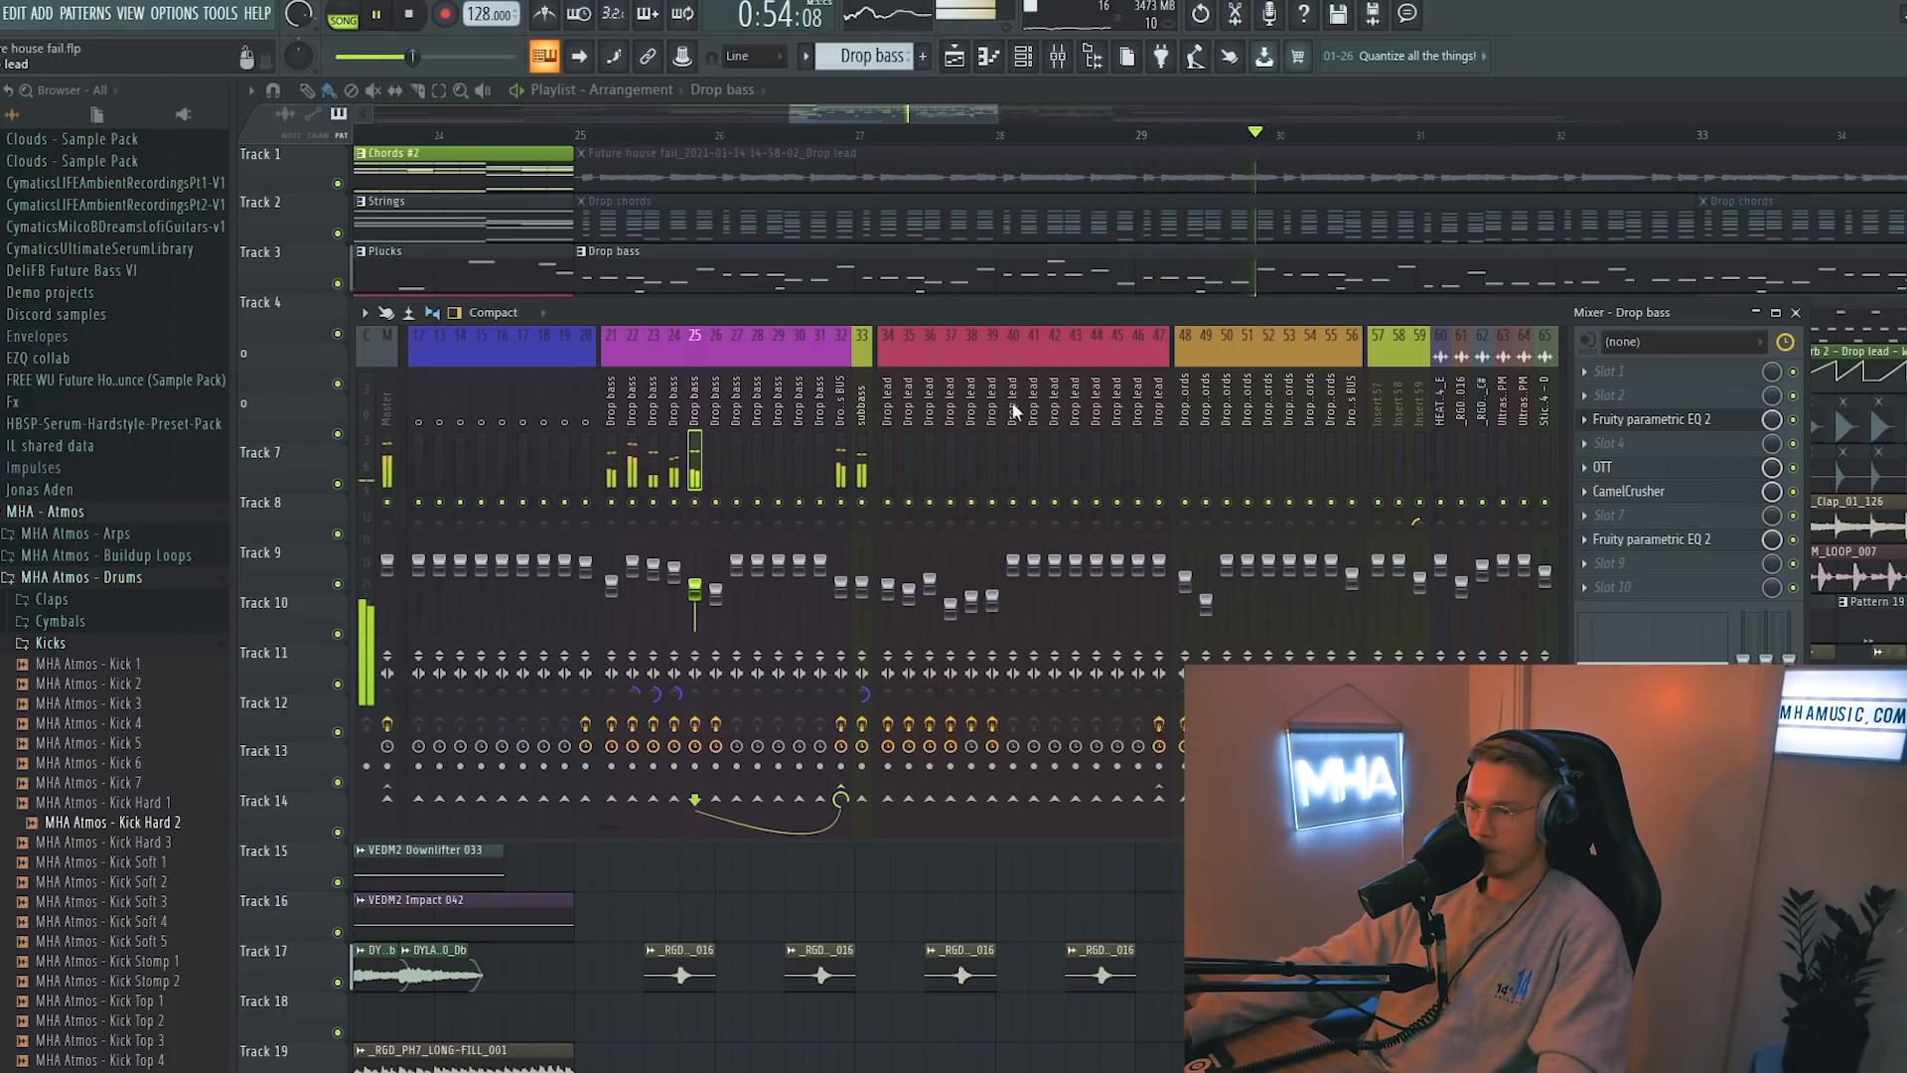
{"action": "left_click", "coordinate": [846, 471]}
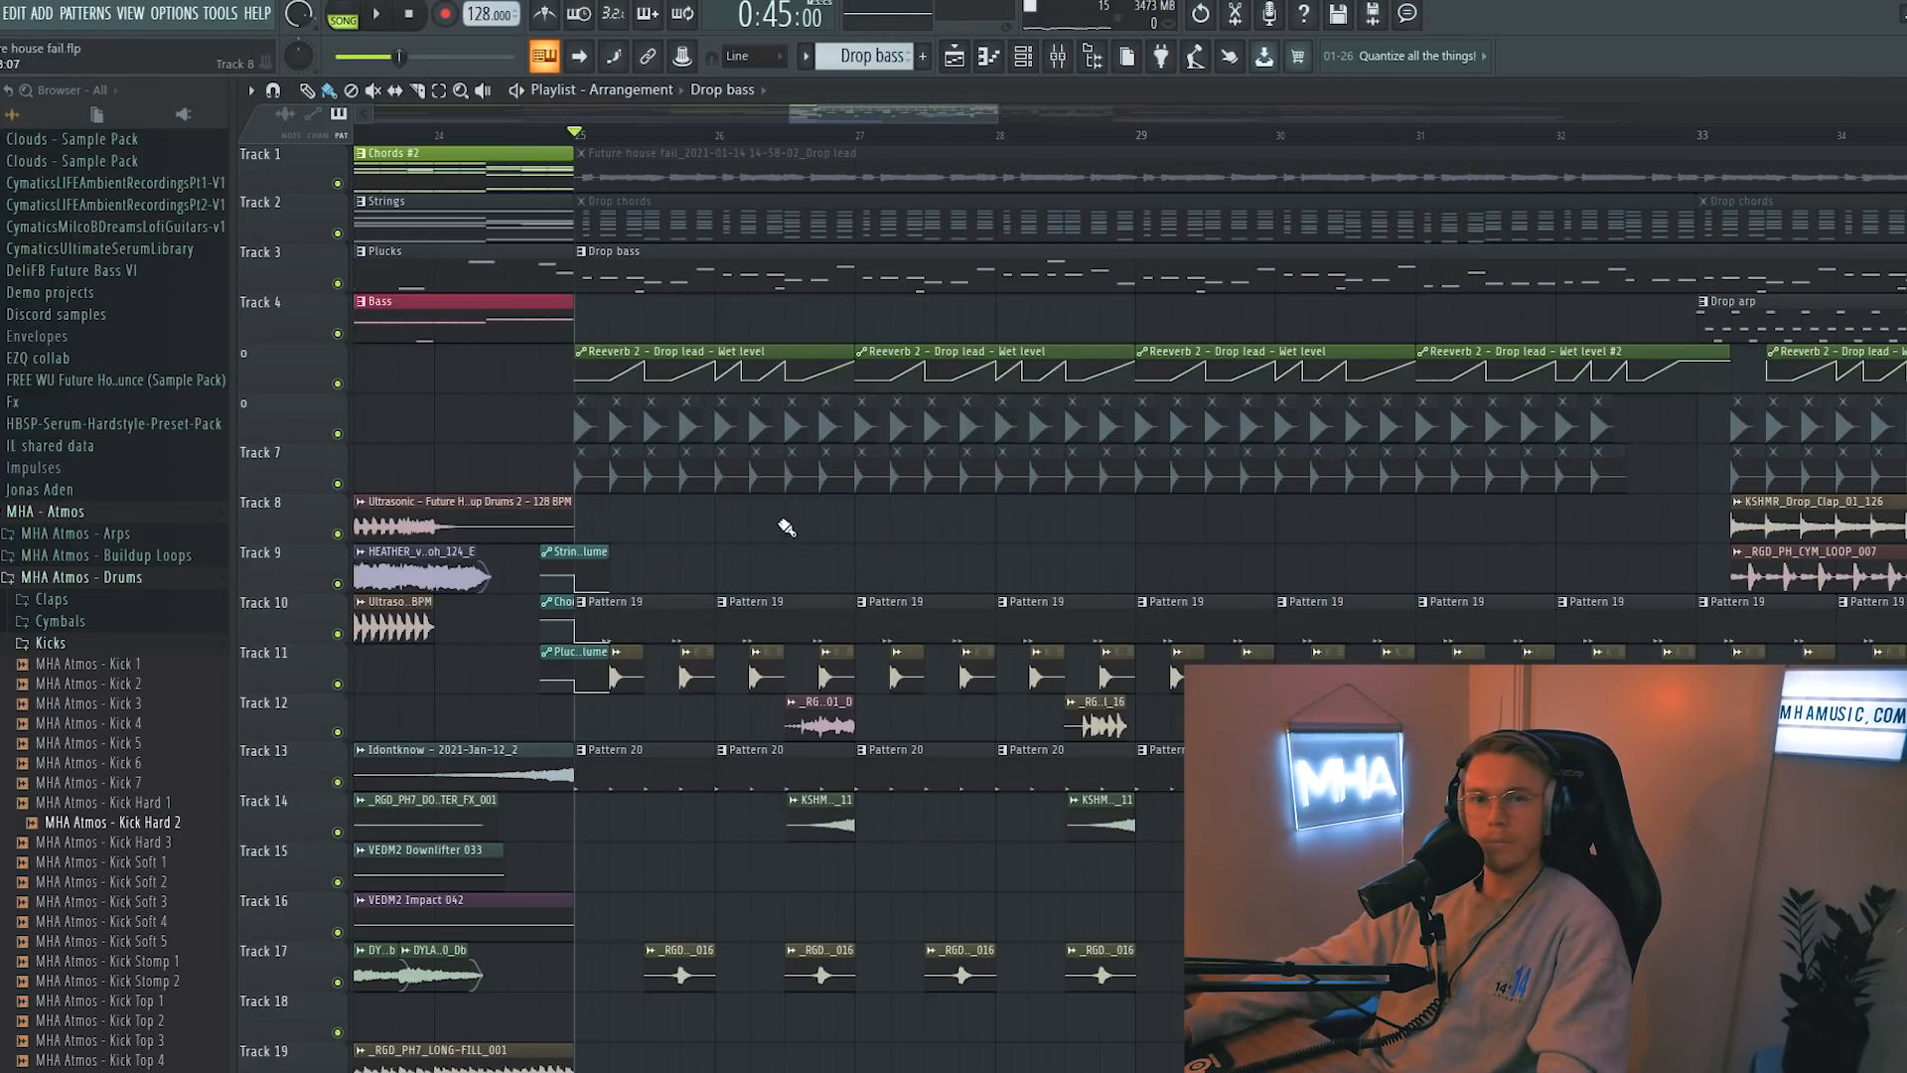
- Examine the Drop bass notes across the pattern in the Layer channel's piano roll
{"action": "key", "text": "F7"}
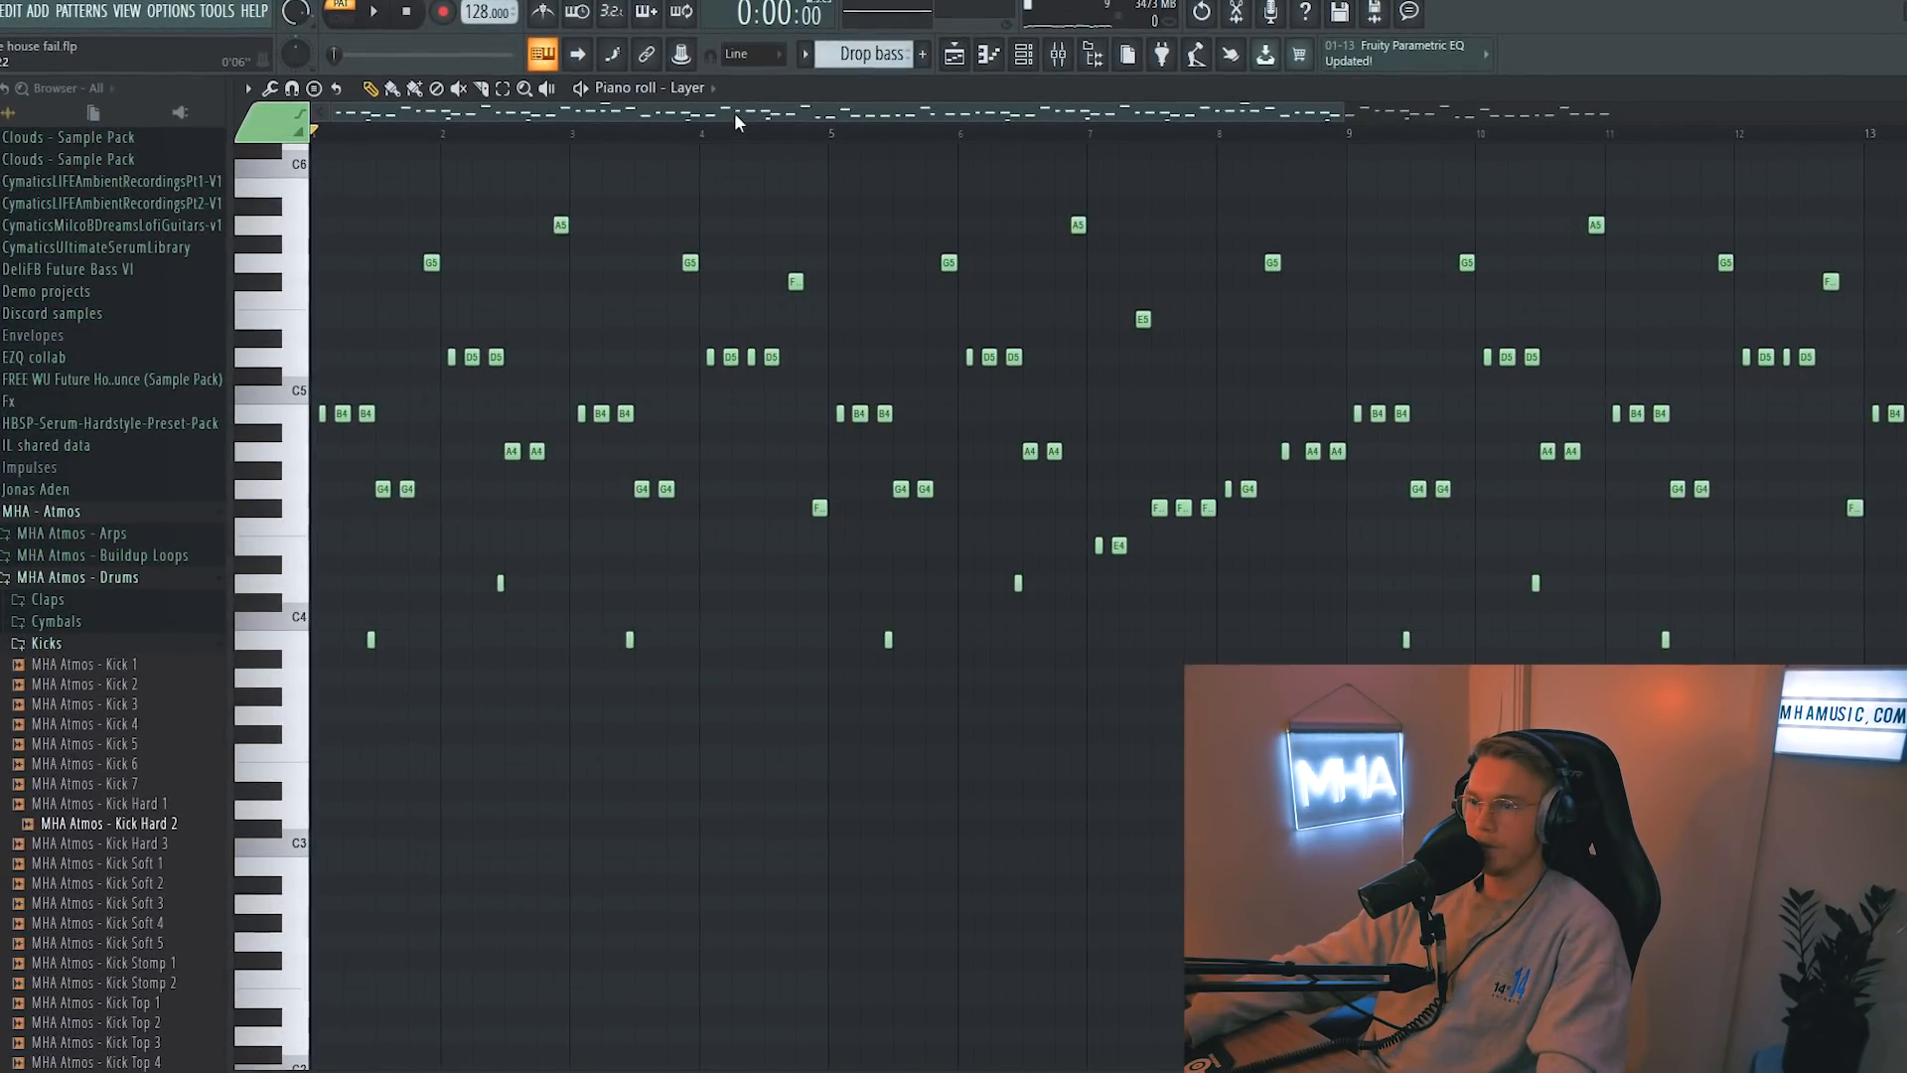
{"action": "scroll", "coordinate": [735, 119], "scroll_direction": "up", "scroll_amount": 5}
{"action": "scroll", "coordinate": [734, 119], "scroll_direction": "down", "scroll_amount": 7}
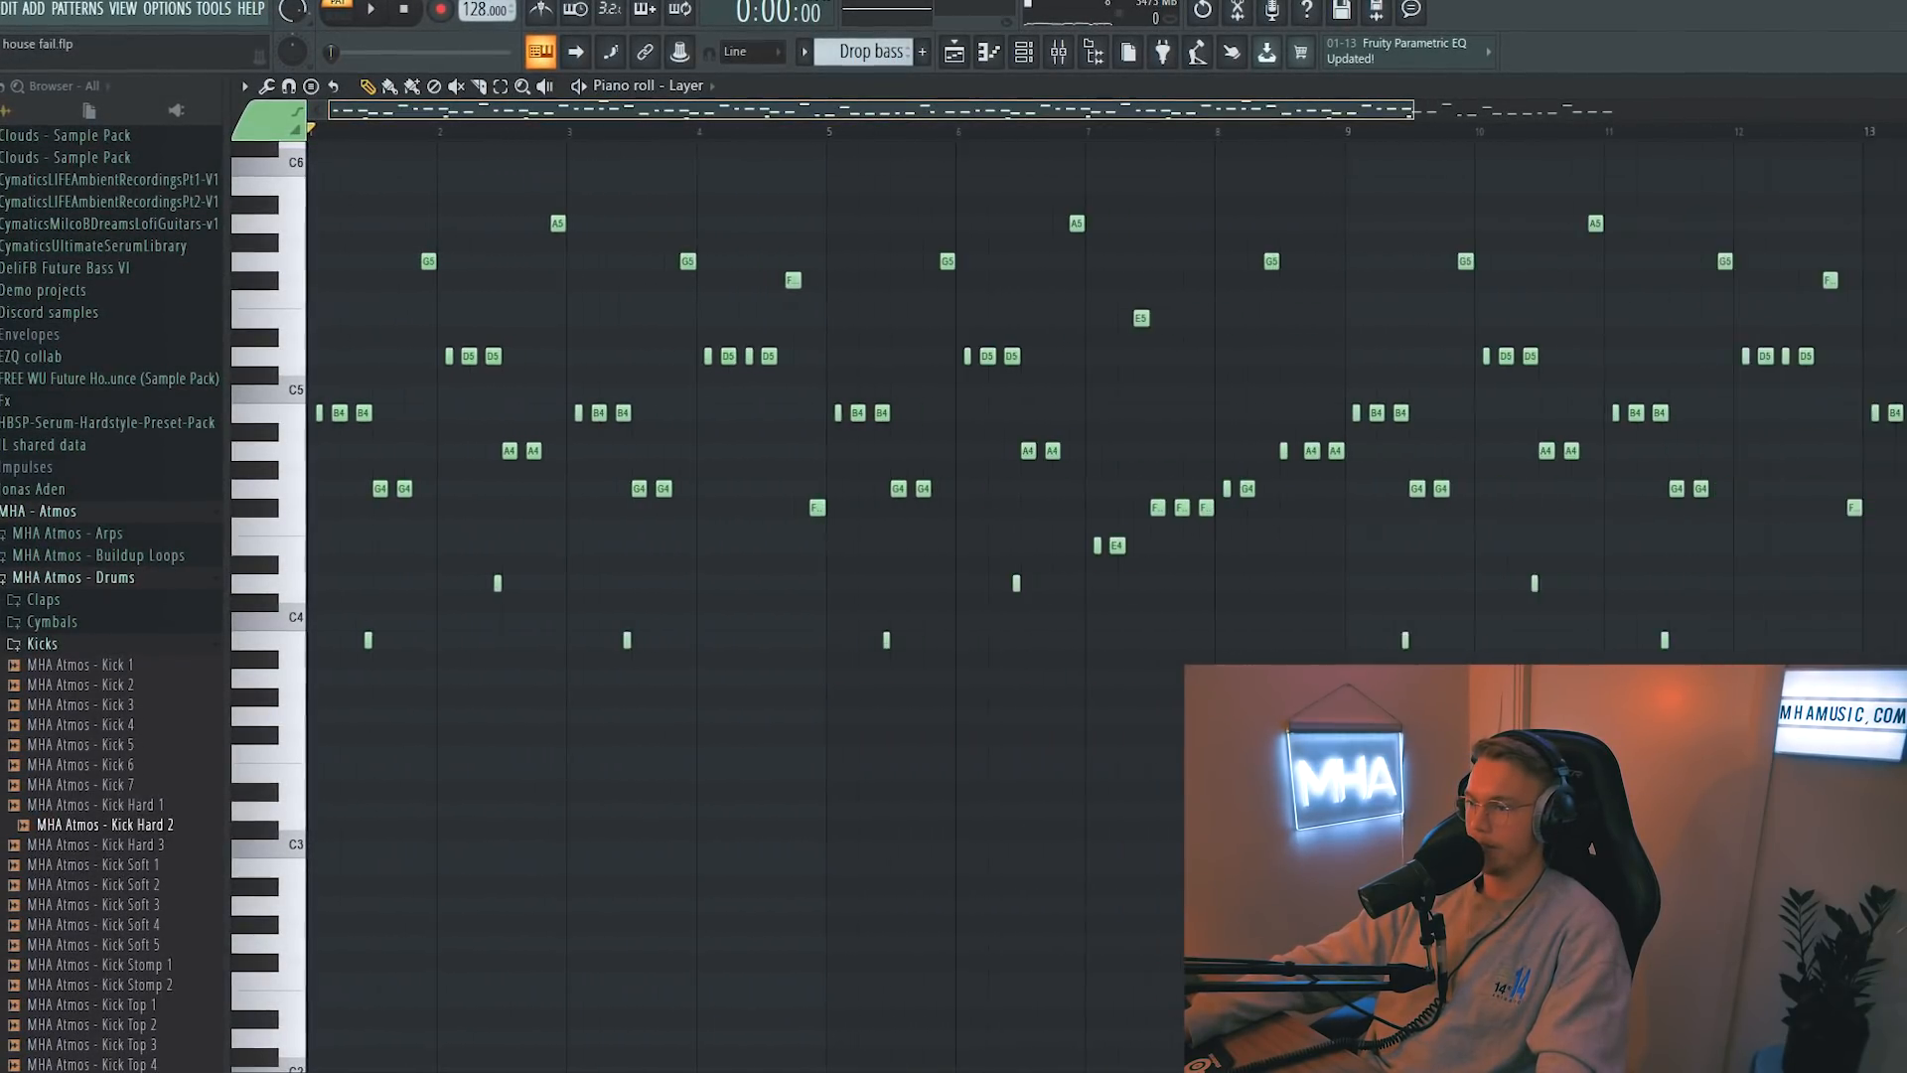
{"action": "scroll", "coordinate": [750, 214], "scroll_direction": "up", "scroll_amount": 2}
{"action": "scroll", "coordinate": [1105, 596], "scroll_direction": "up", "scroll_amount": 8}
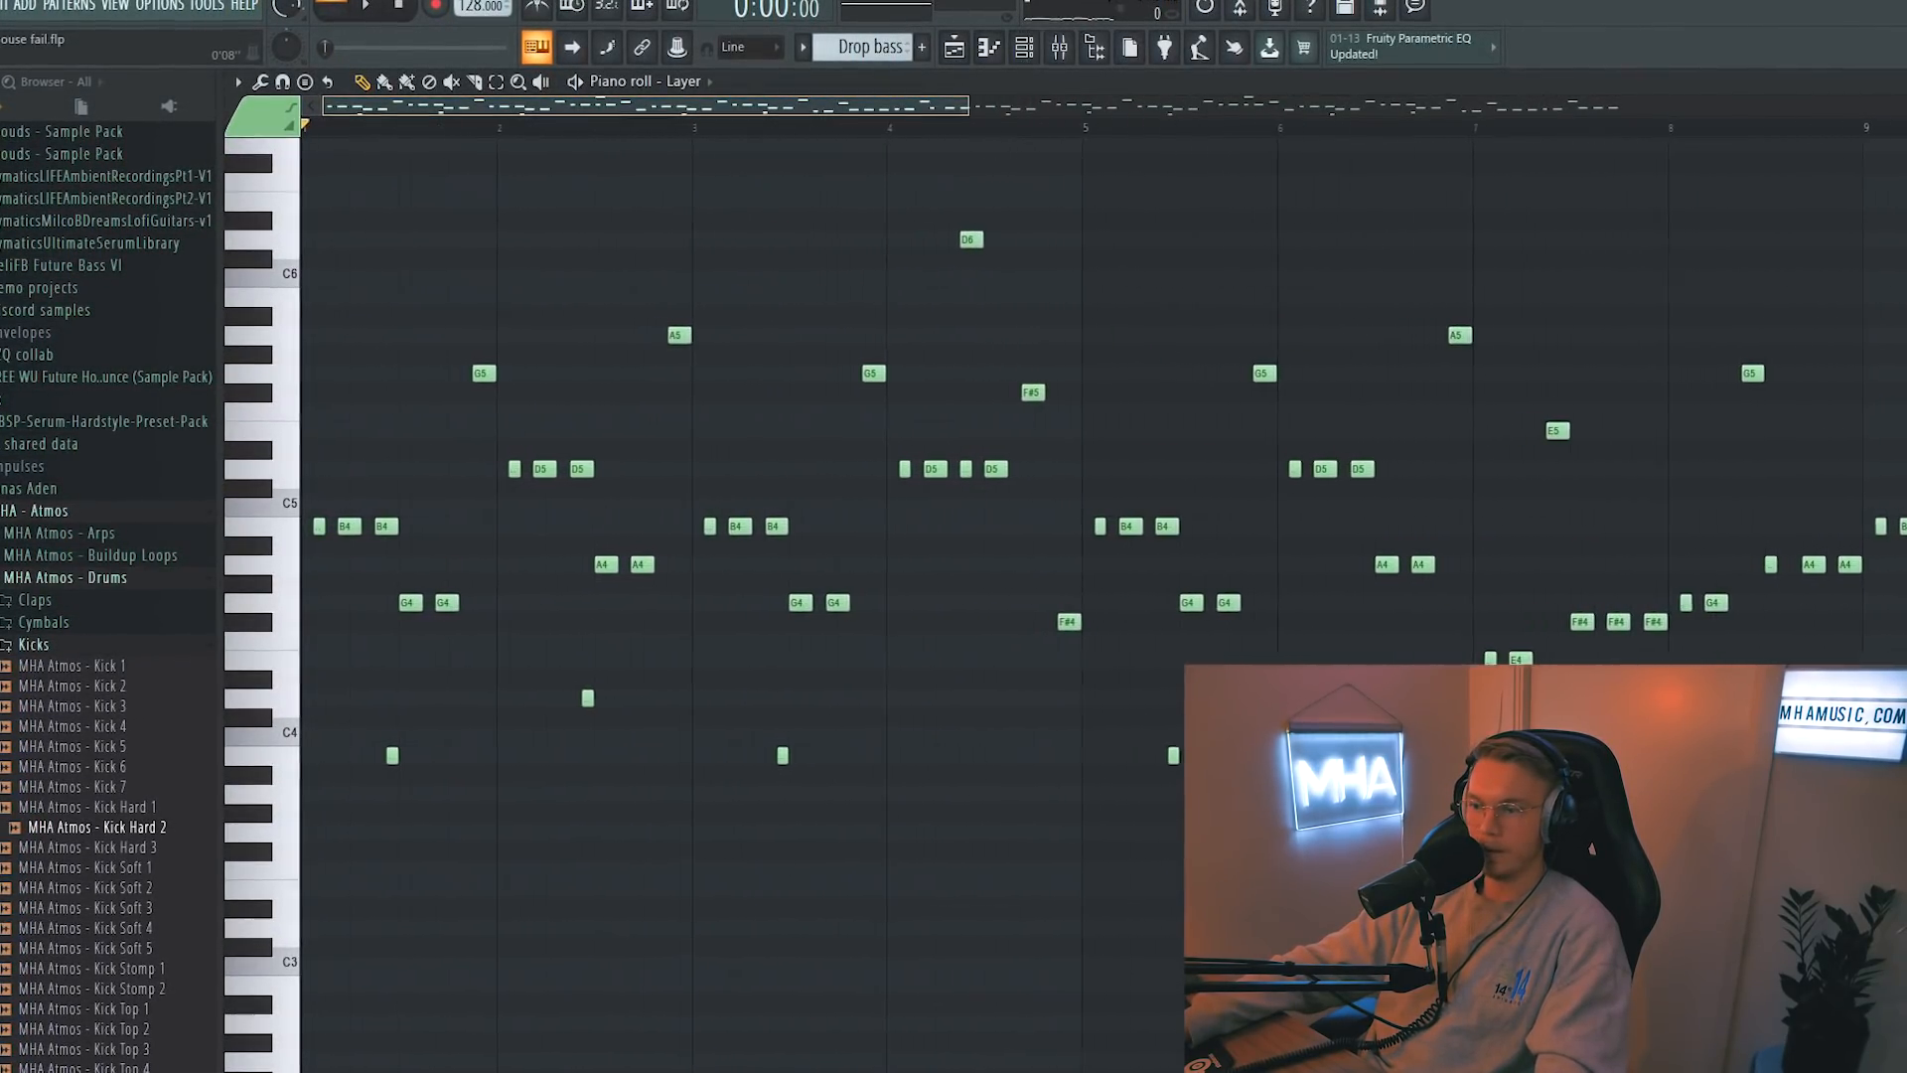
{"action": "scroll", "coordinate": [1105, 596], "scroll_direction": "down", "scroll_amount": 3}
{"action": "scroll", "coordinate": [1105, 595], "scroll_direction": "up", "scroll_amount": 1}
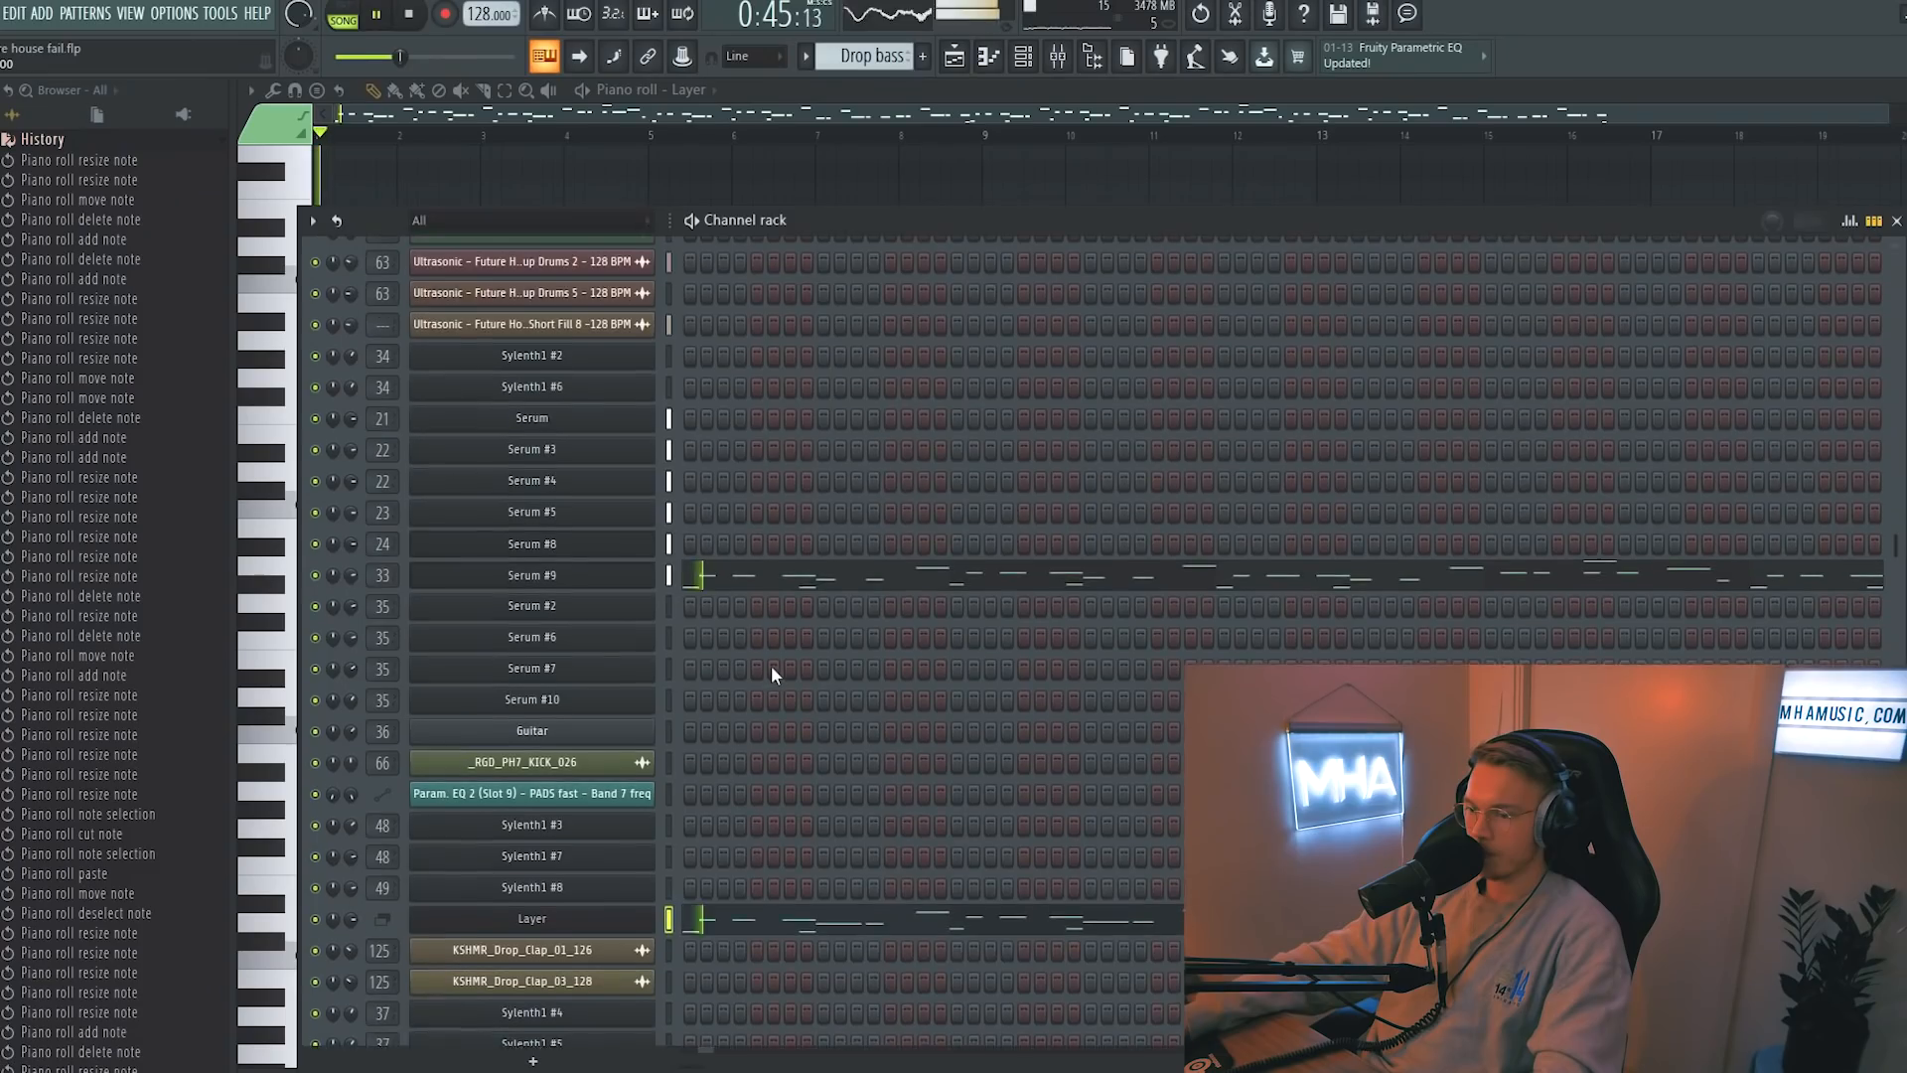
- Listen to the edited Drop bass in the drop while checking its Serum and Layer channels, and stop playback
{"action": "scroll", "coordinate": [772, 668], "scroll_direction": "up", "scroll_amount": 3}
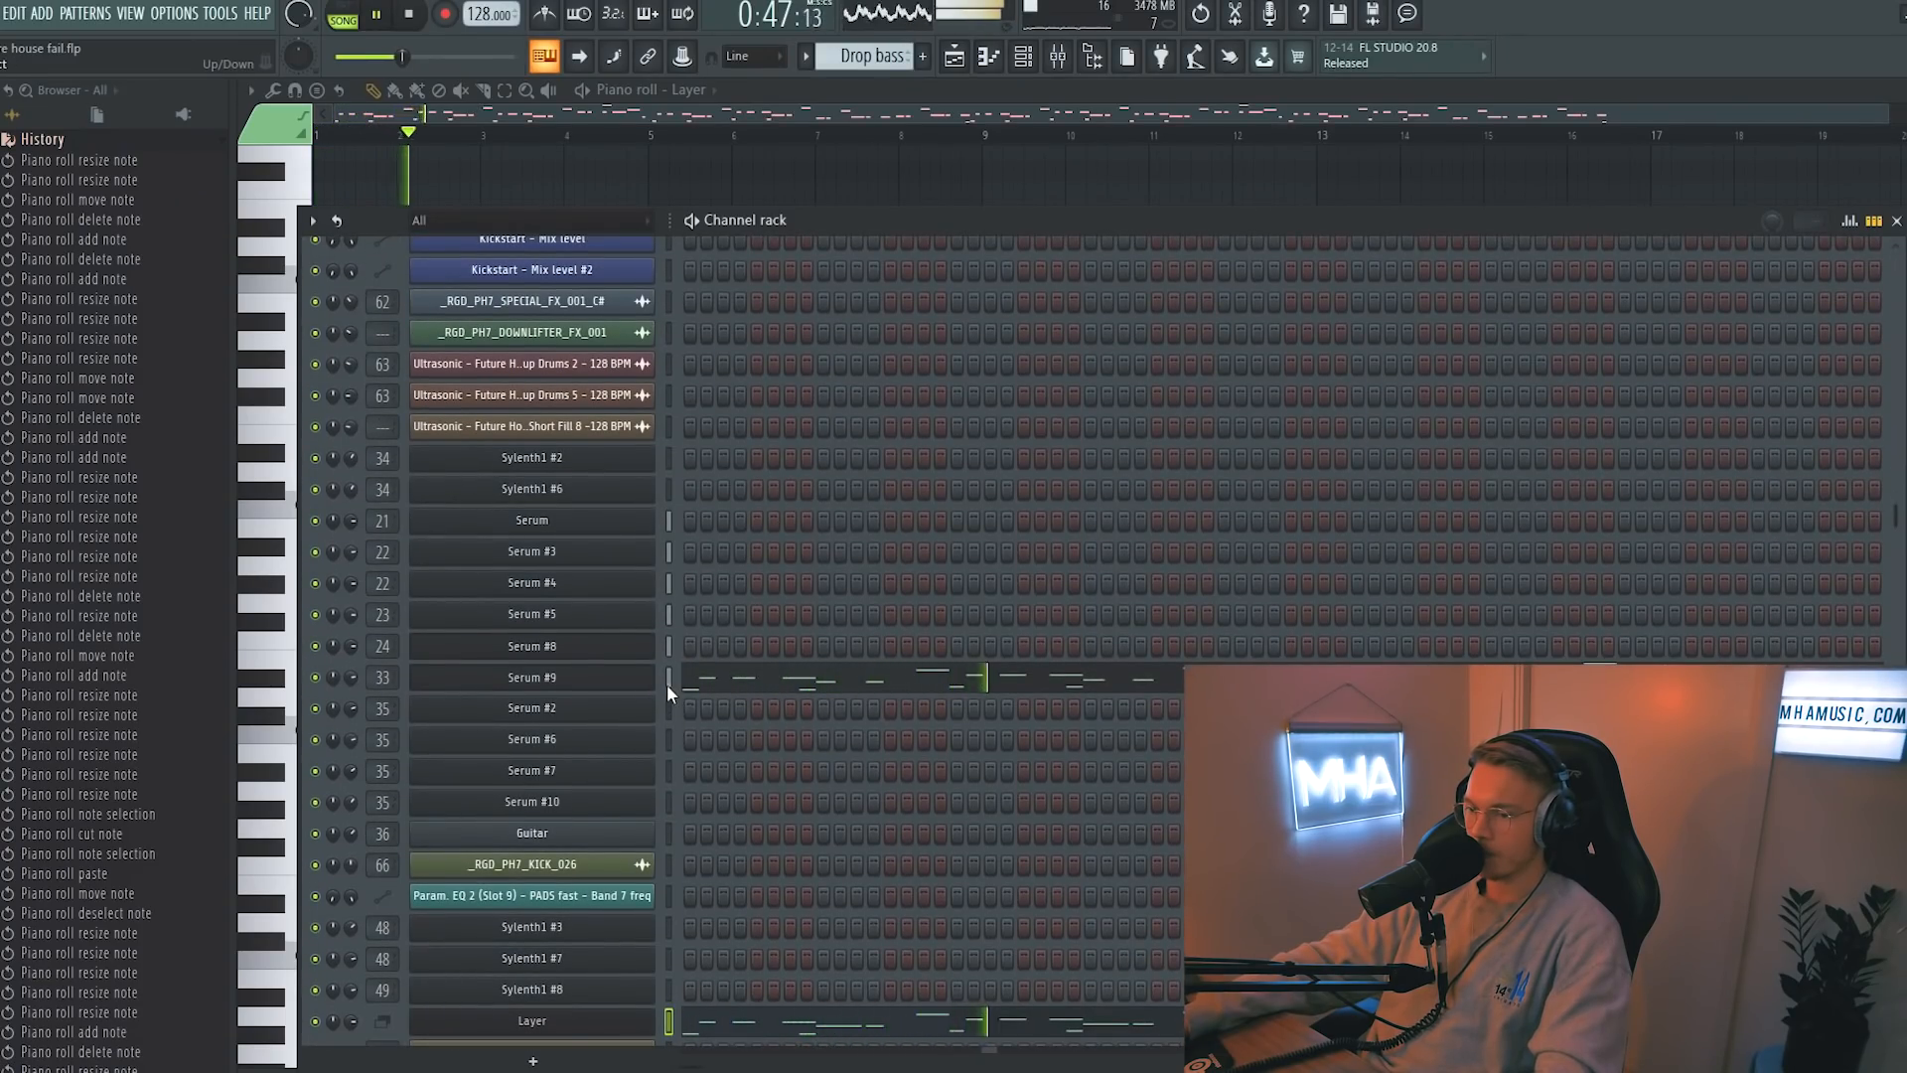
{"action": "scroll", "coordinate": [861, 618], "scroll_direction": "down", "scroll_amount": 7}
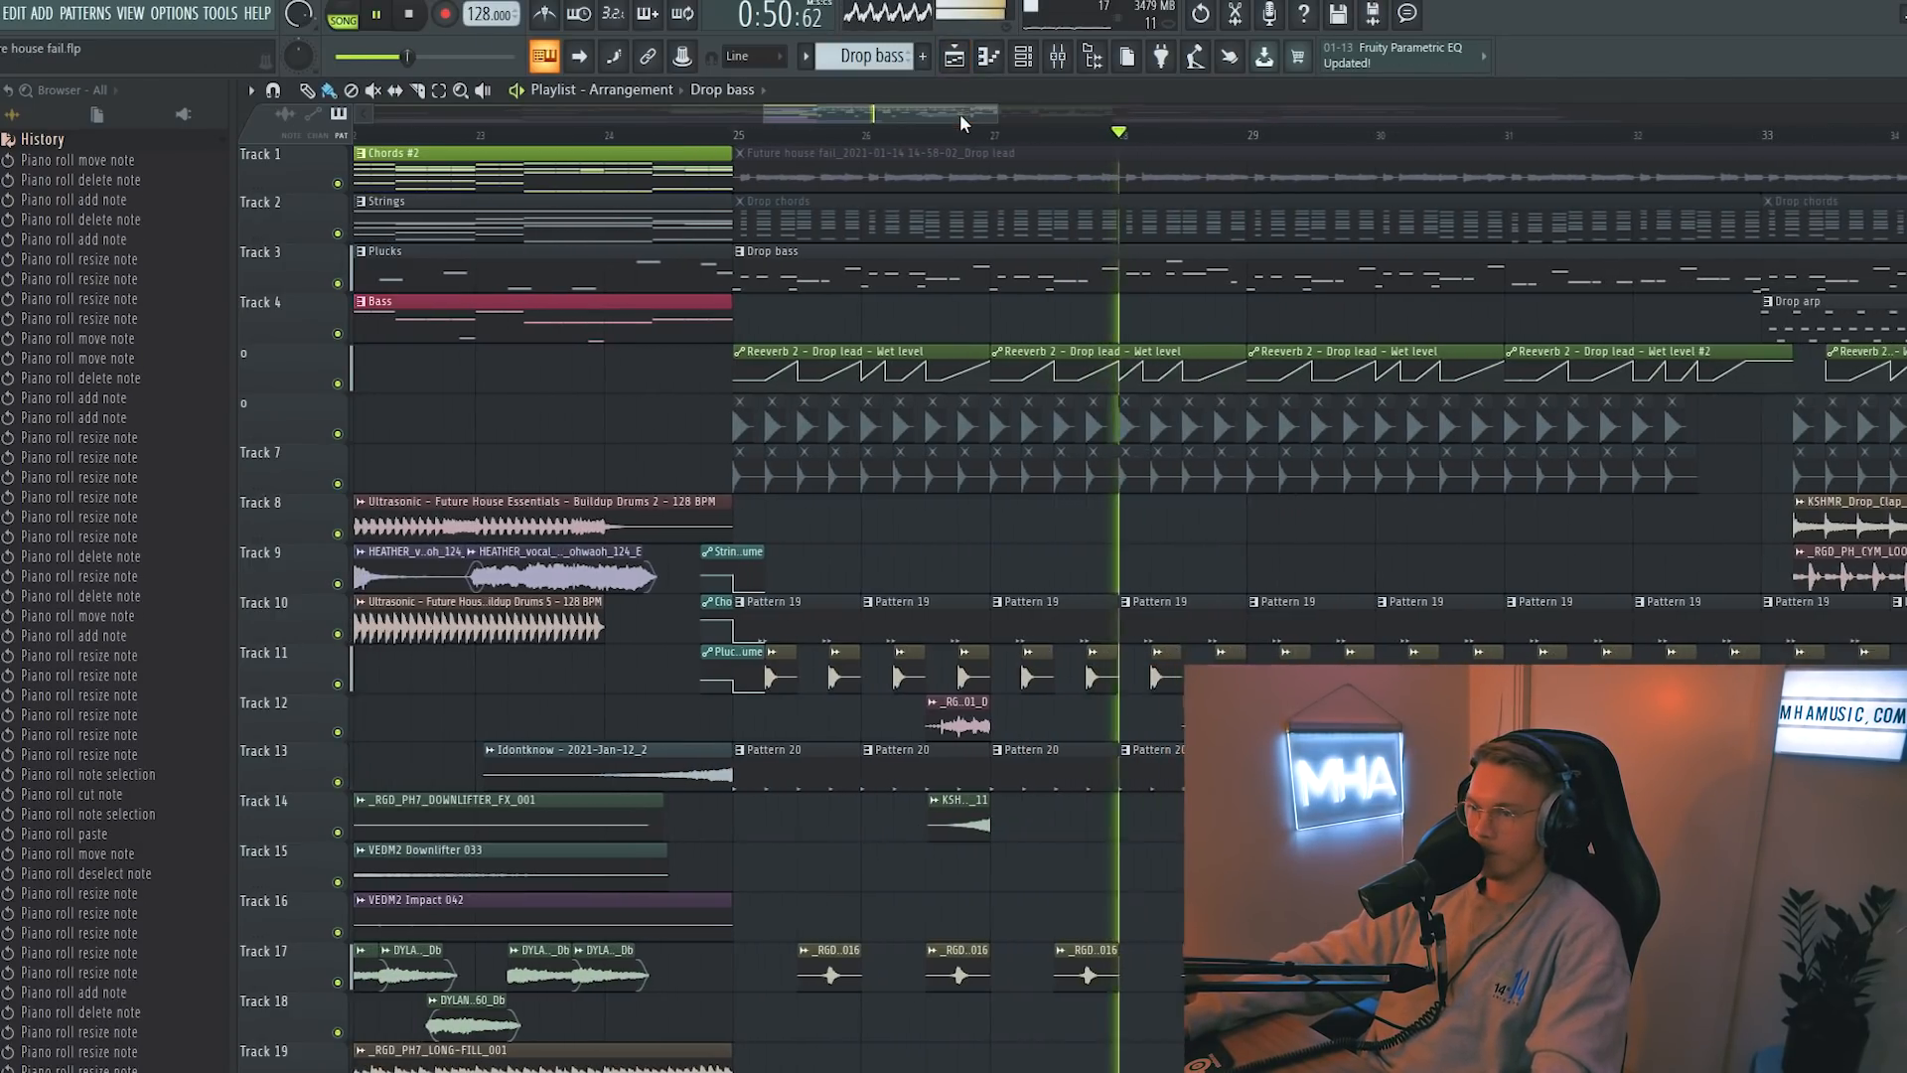
{"action": "key", "text": "space"}
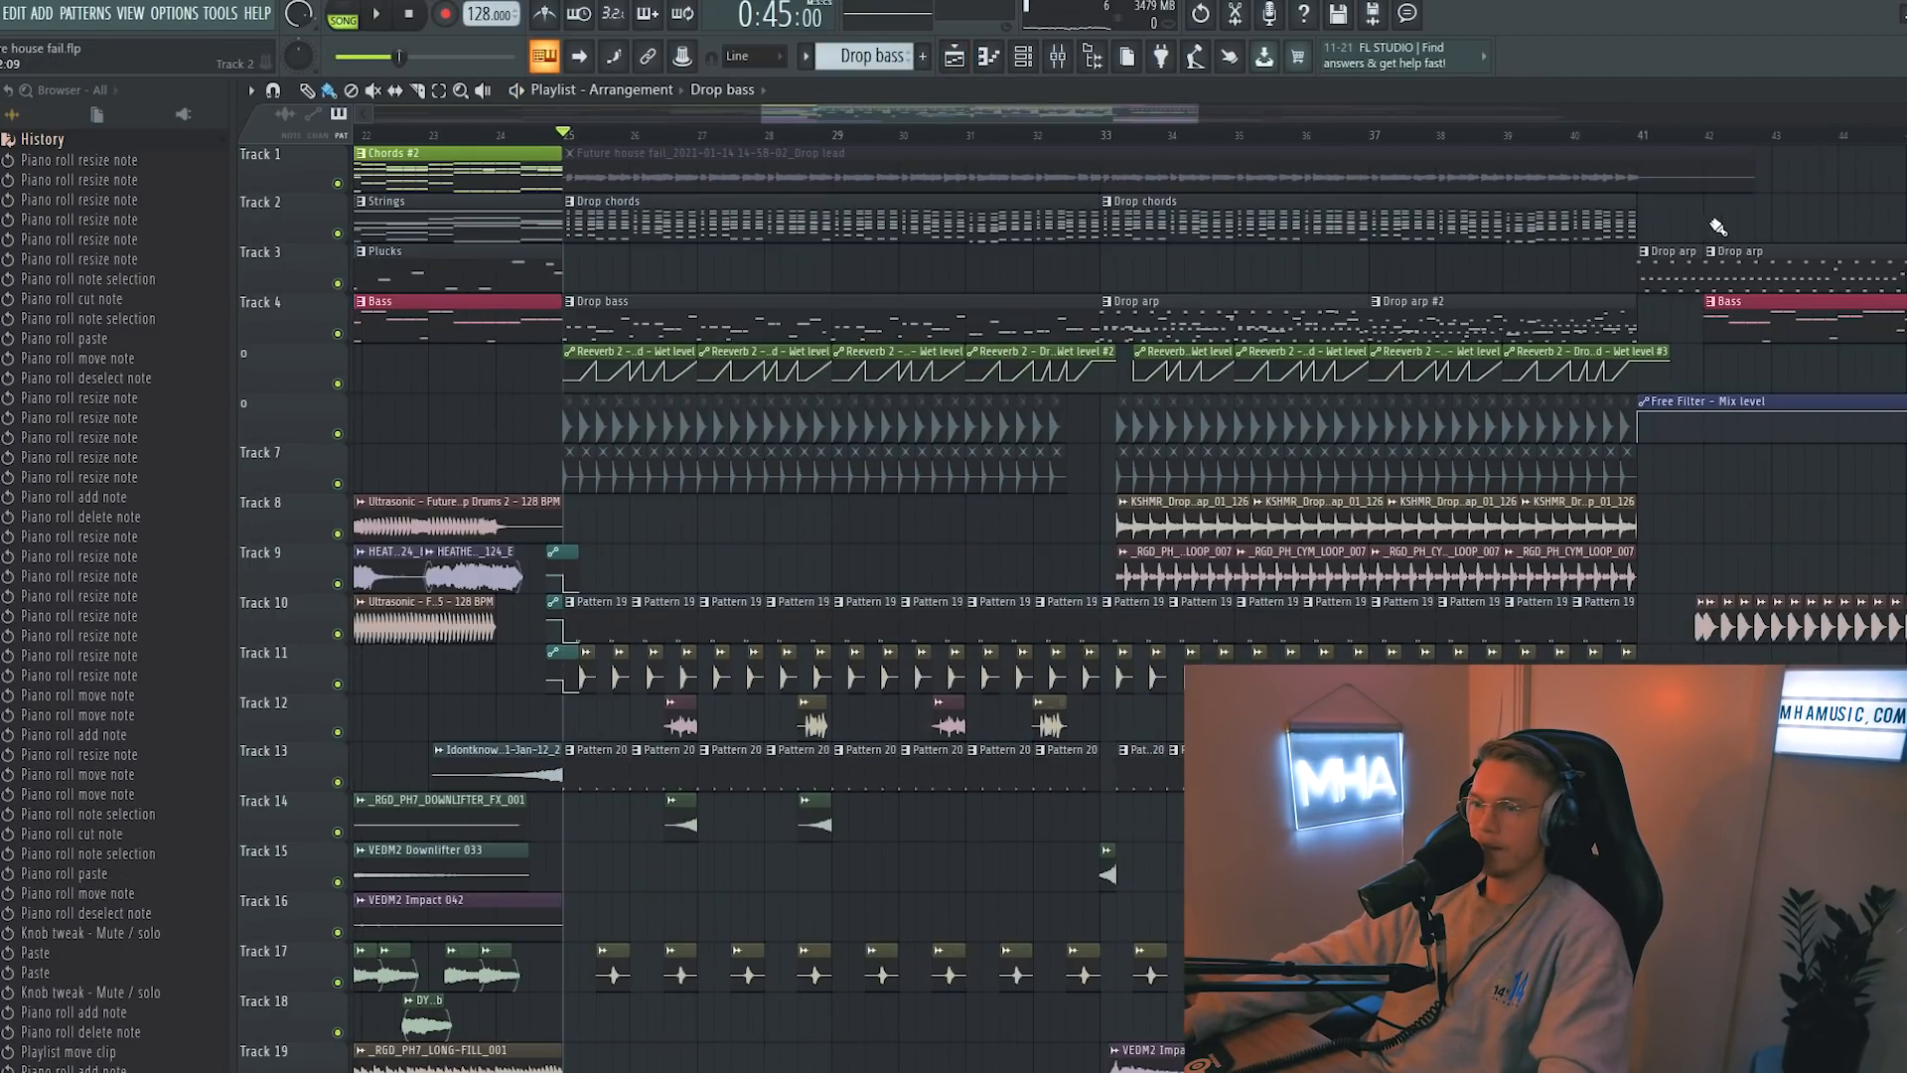
- Load the preset 055: MHA_CHORDS_Simple saws into Sylenth1 #11 and close its window
{"action": "left_click_drag", "start_coordinate": [809, 114], "coordinate": [809, 161]}
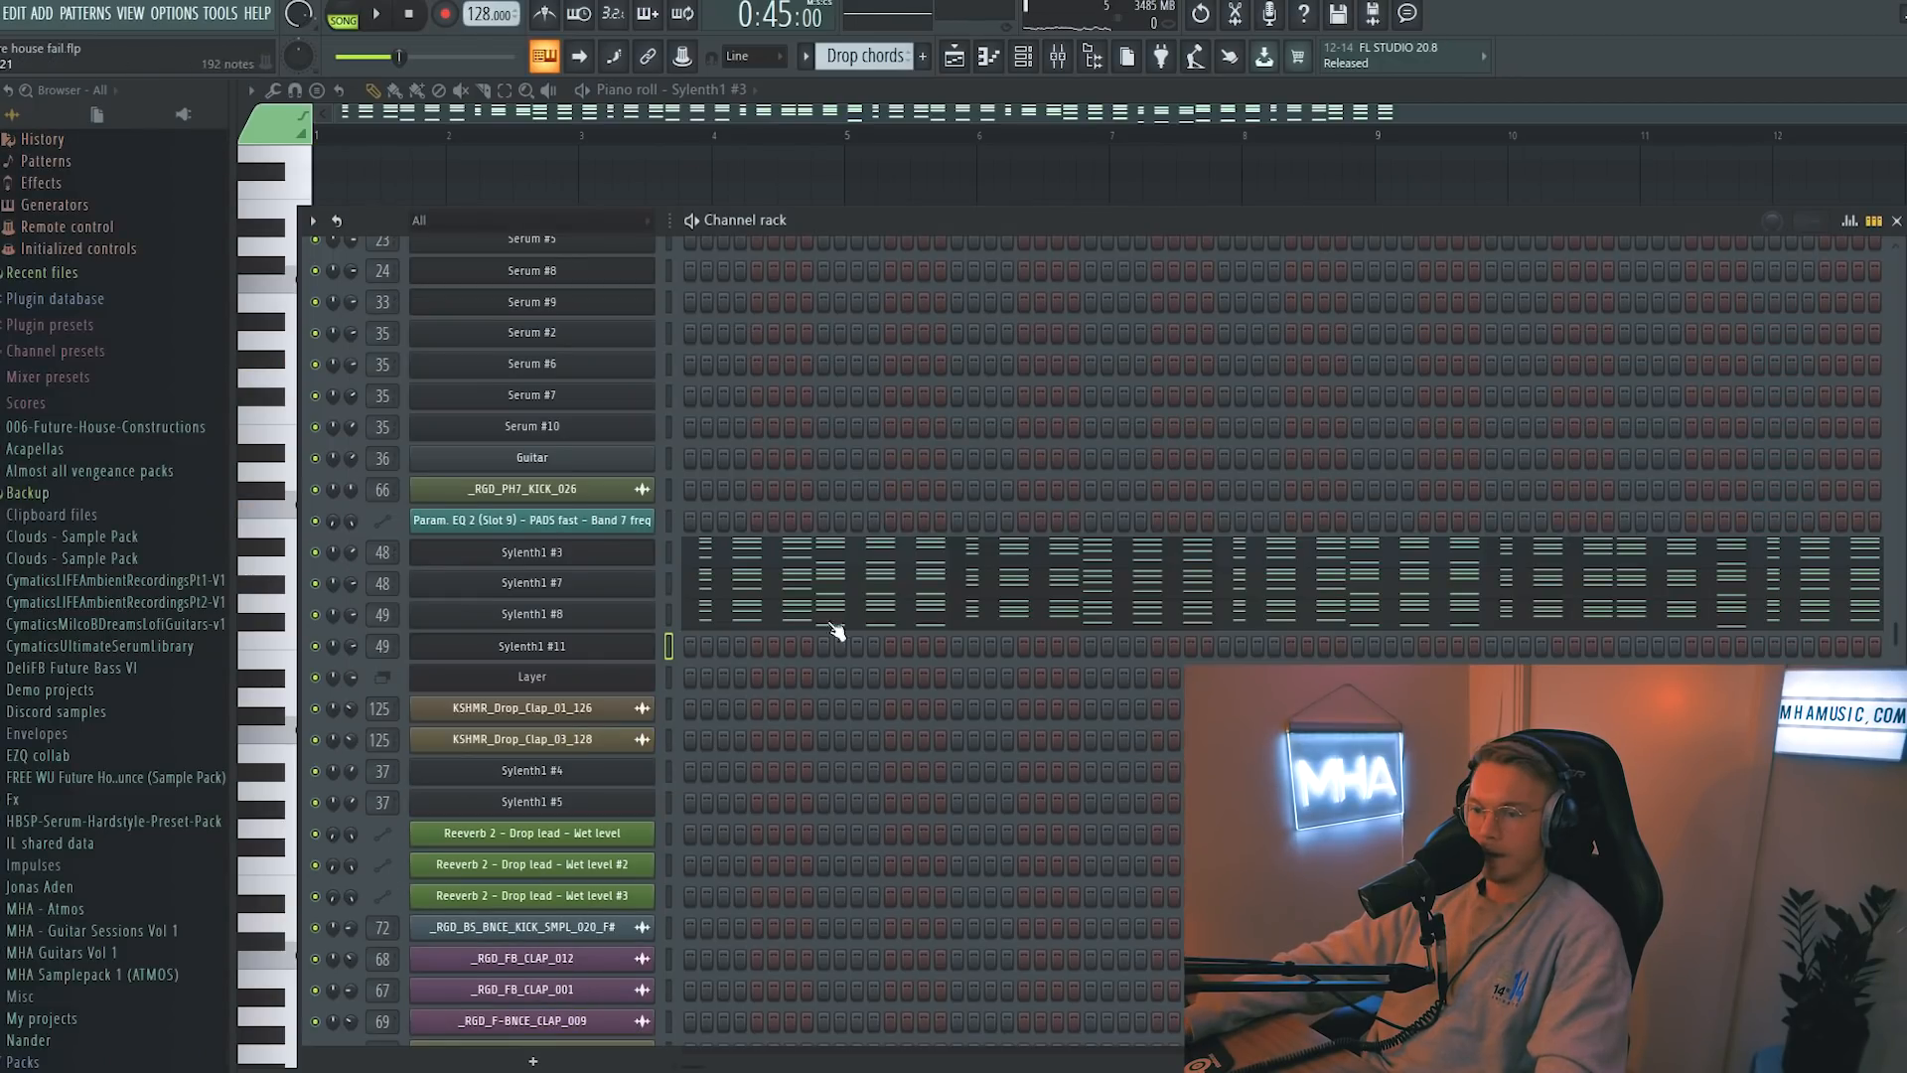
{"action": "left_click", "coordinate": [627, 648]}
{"action": "left_click", "coordinate": [943, 458]}
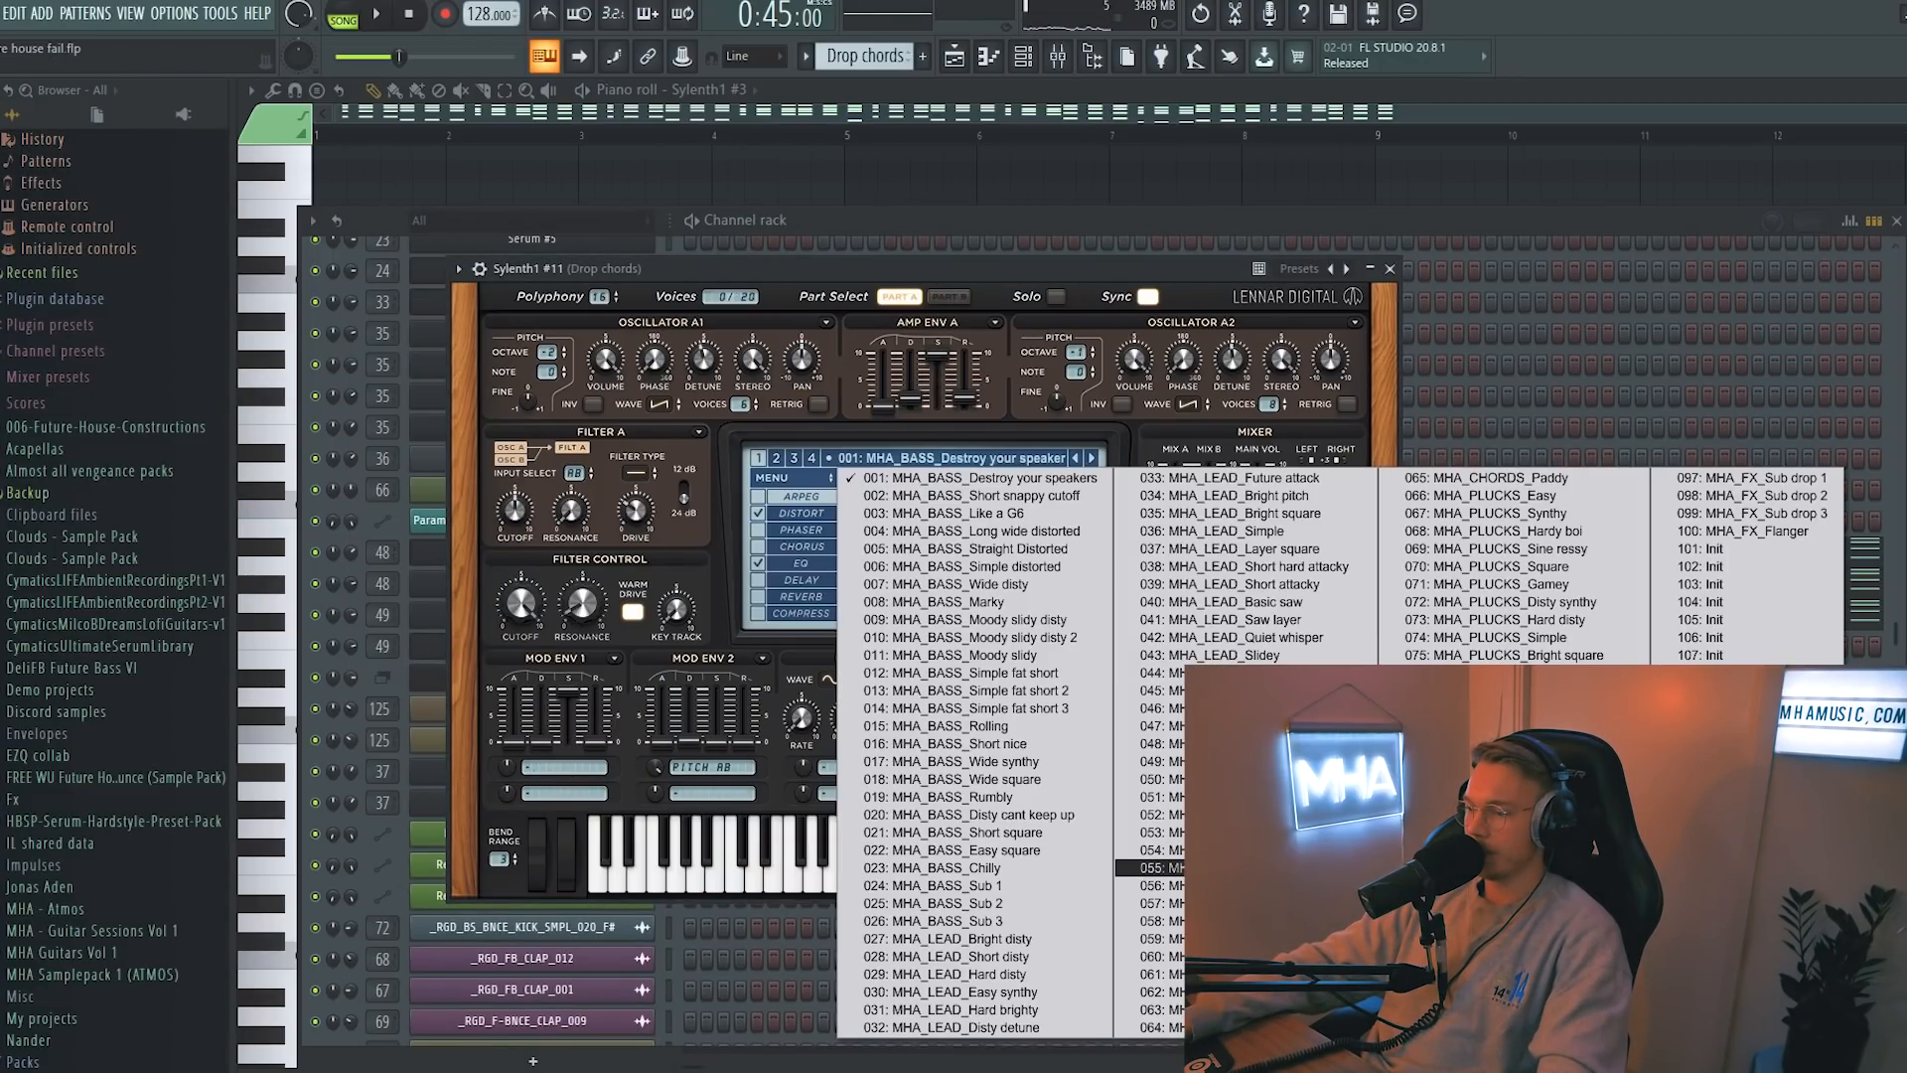
{"action": "left_click", "coordinate": [1147, 867]}
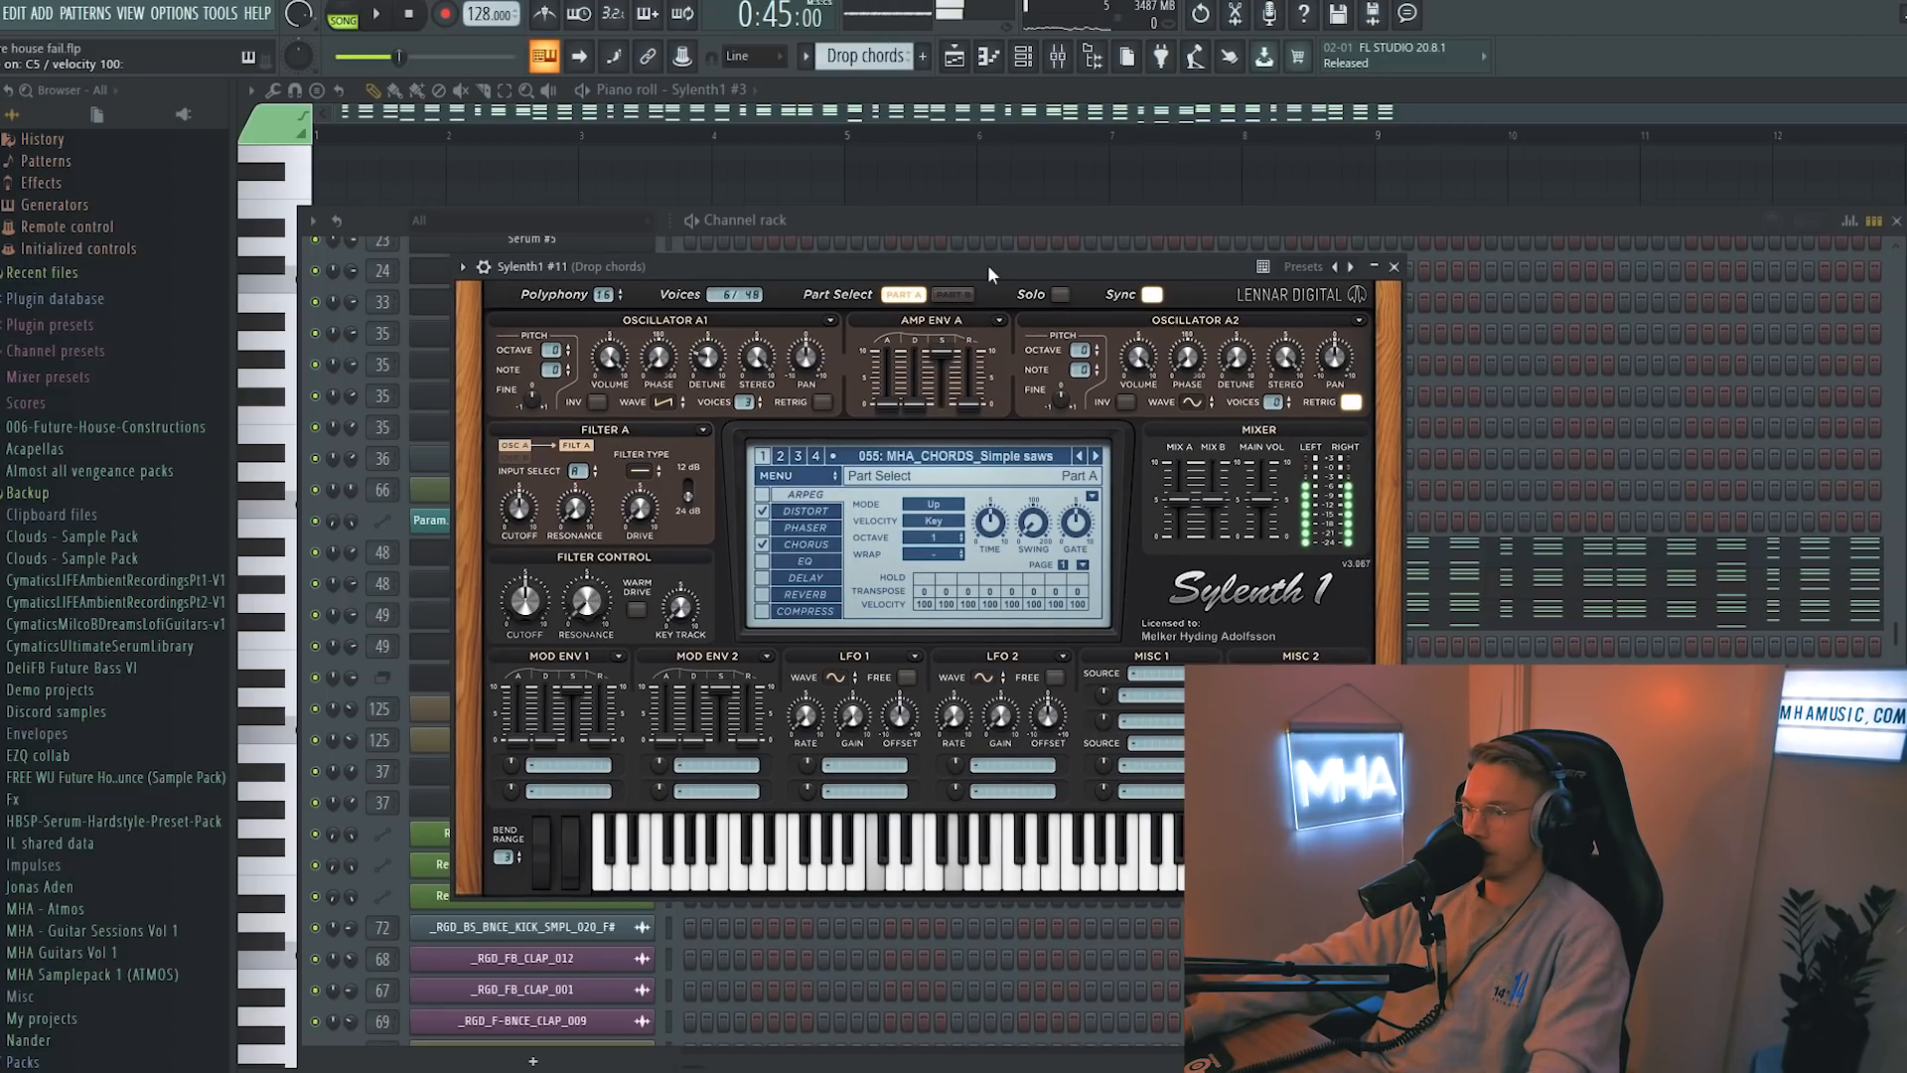
{"action": "left_click", "coordinate": [937, 229]}
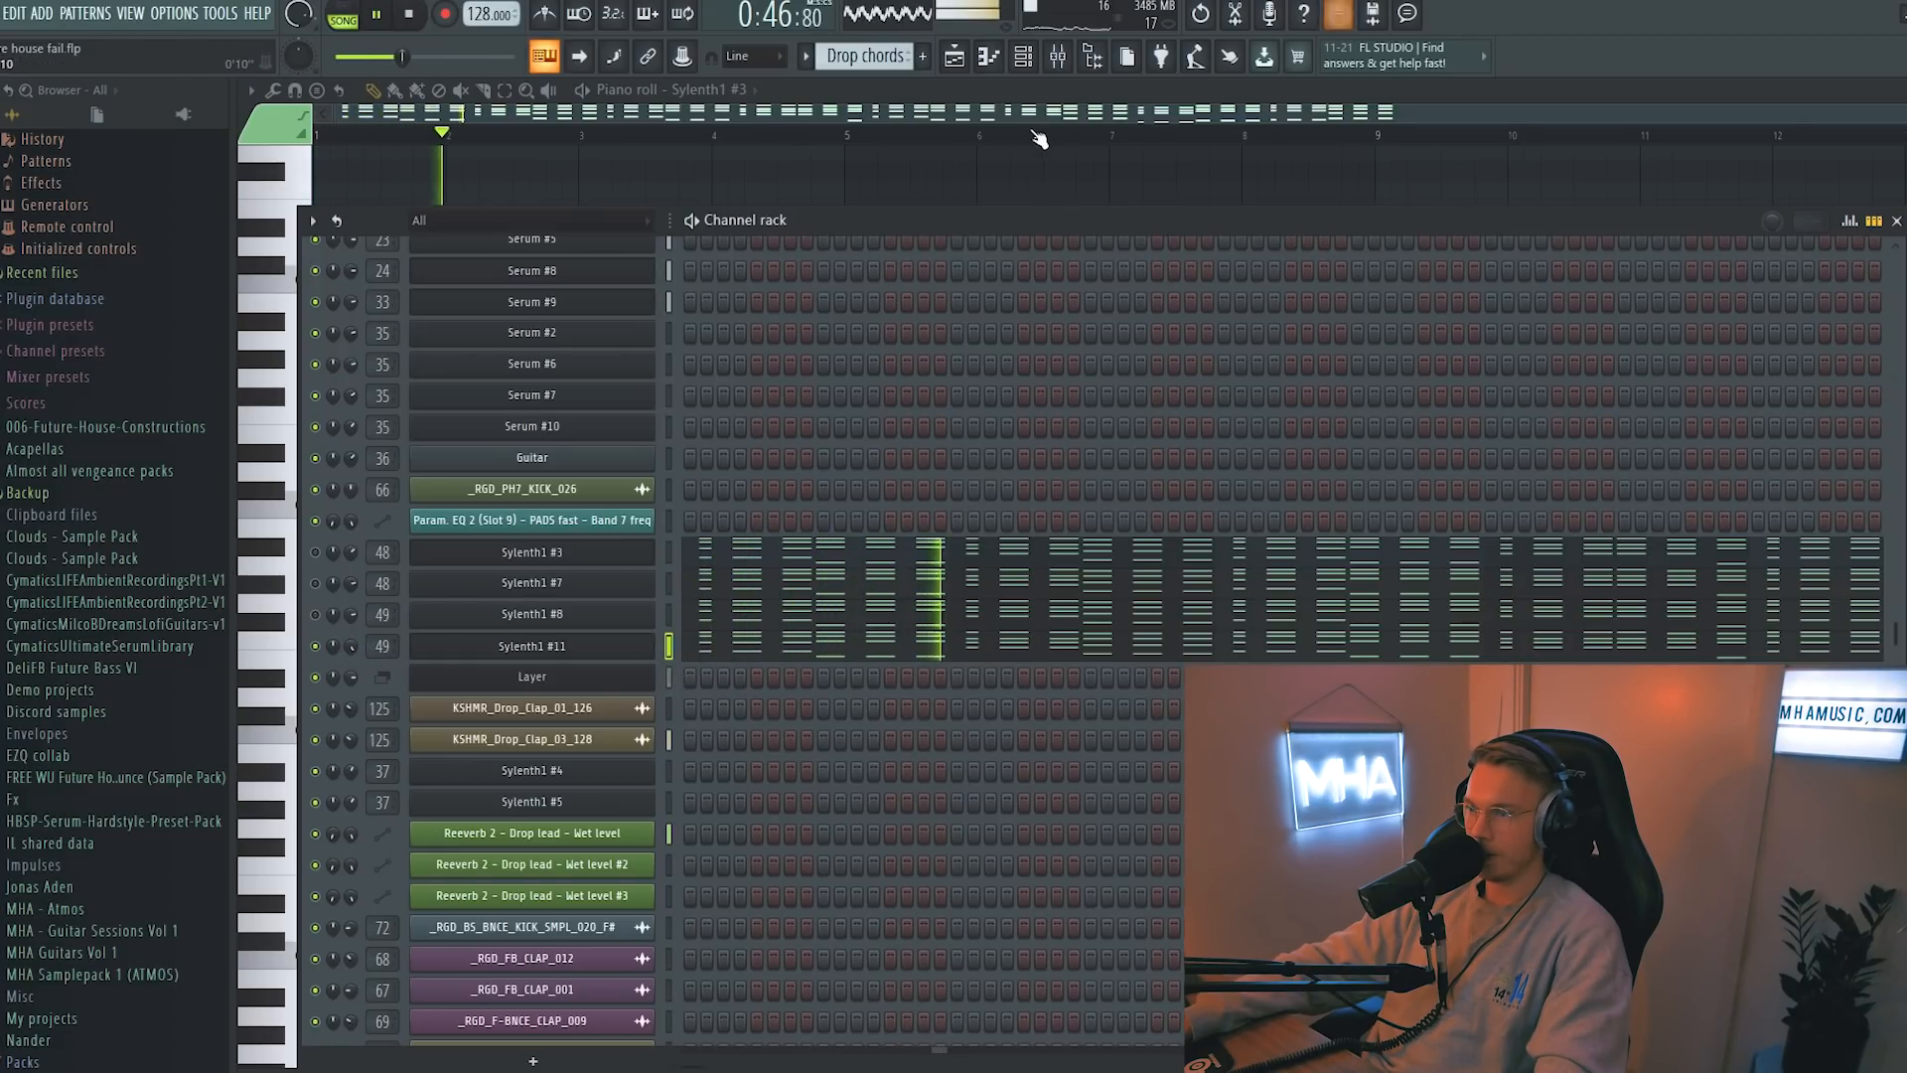
- Route Sylenth1 #11 to the free mixer track 83 and add OTT in its first effect slot
{"action": "key", "text": "F9"}
{"action": "left_click_drag", "start_coordinate": [603, 828], "coordinate": [1397, 832]}
{"action": "right_click", "coordinate": [981, 422]}
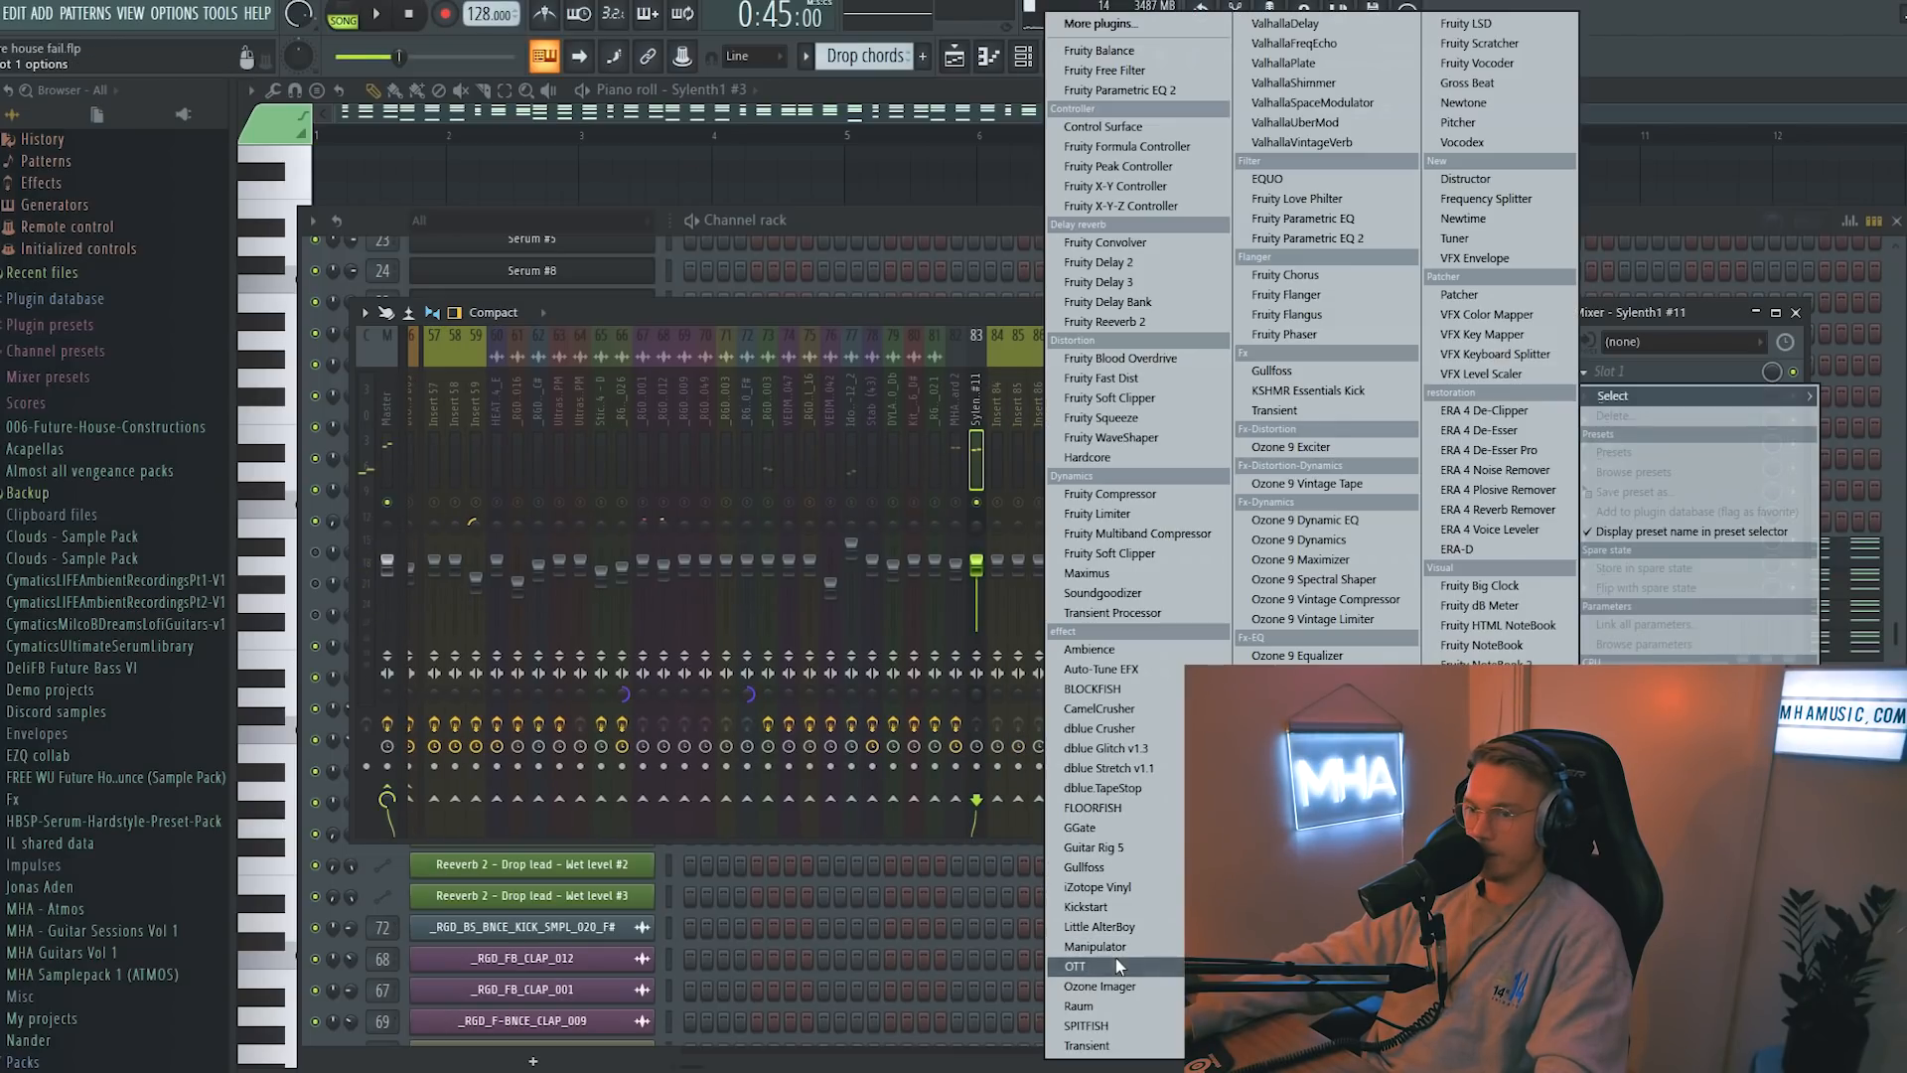
{"action": "left_click", "coordinate": [1116, 962]}
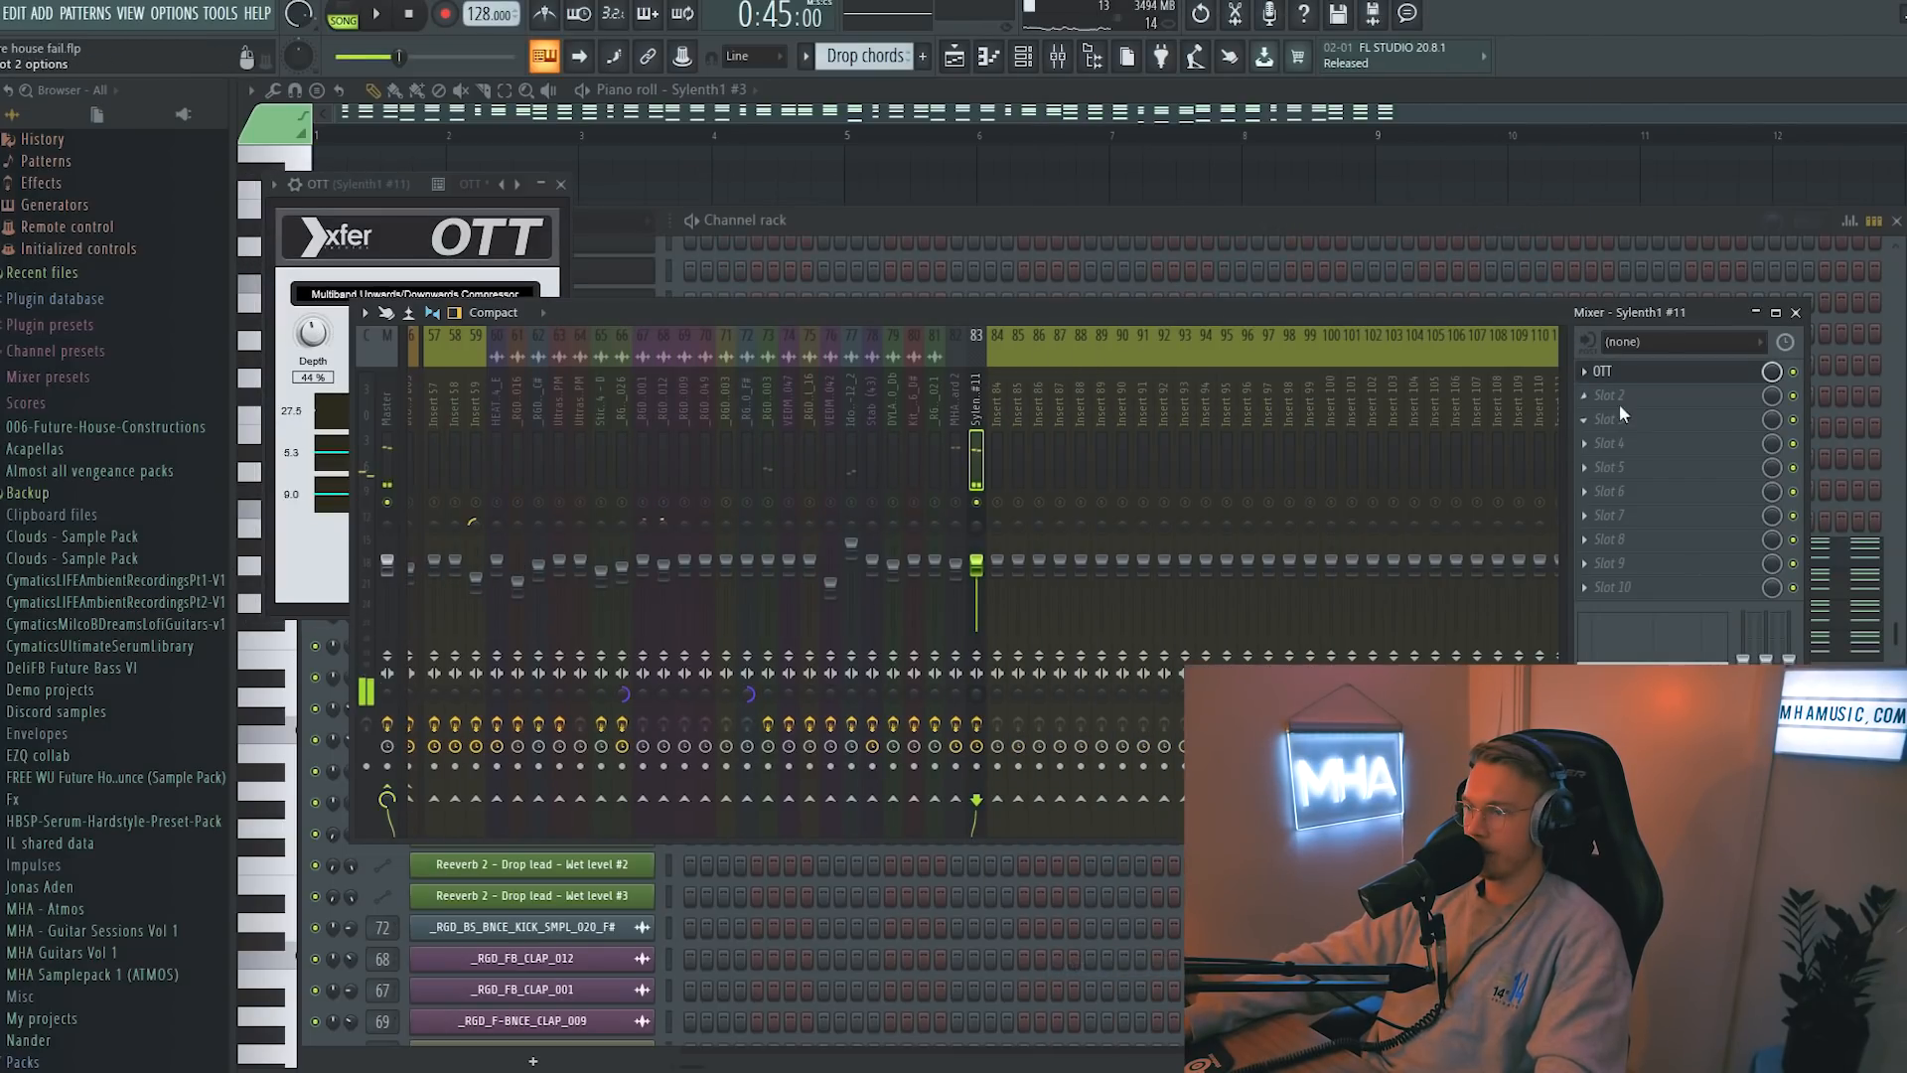
- Add Soundgoodizer and Fruity parametric EQ 2 to the Sylenth1 #11 track, using the 20Hz + 18kHz cut preset with the low cut raised to about 126 Hz
{"action": "left_click", "coordinate": [1614, 397]}
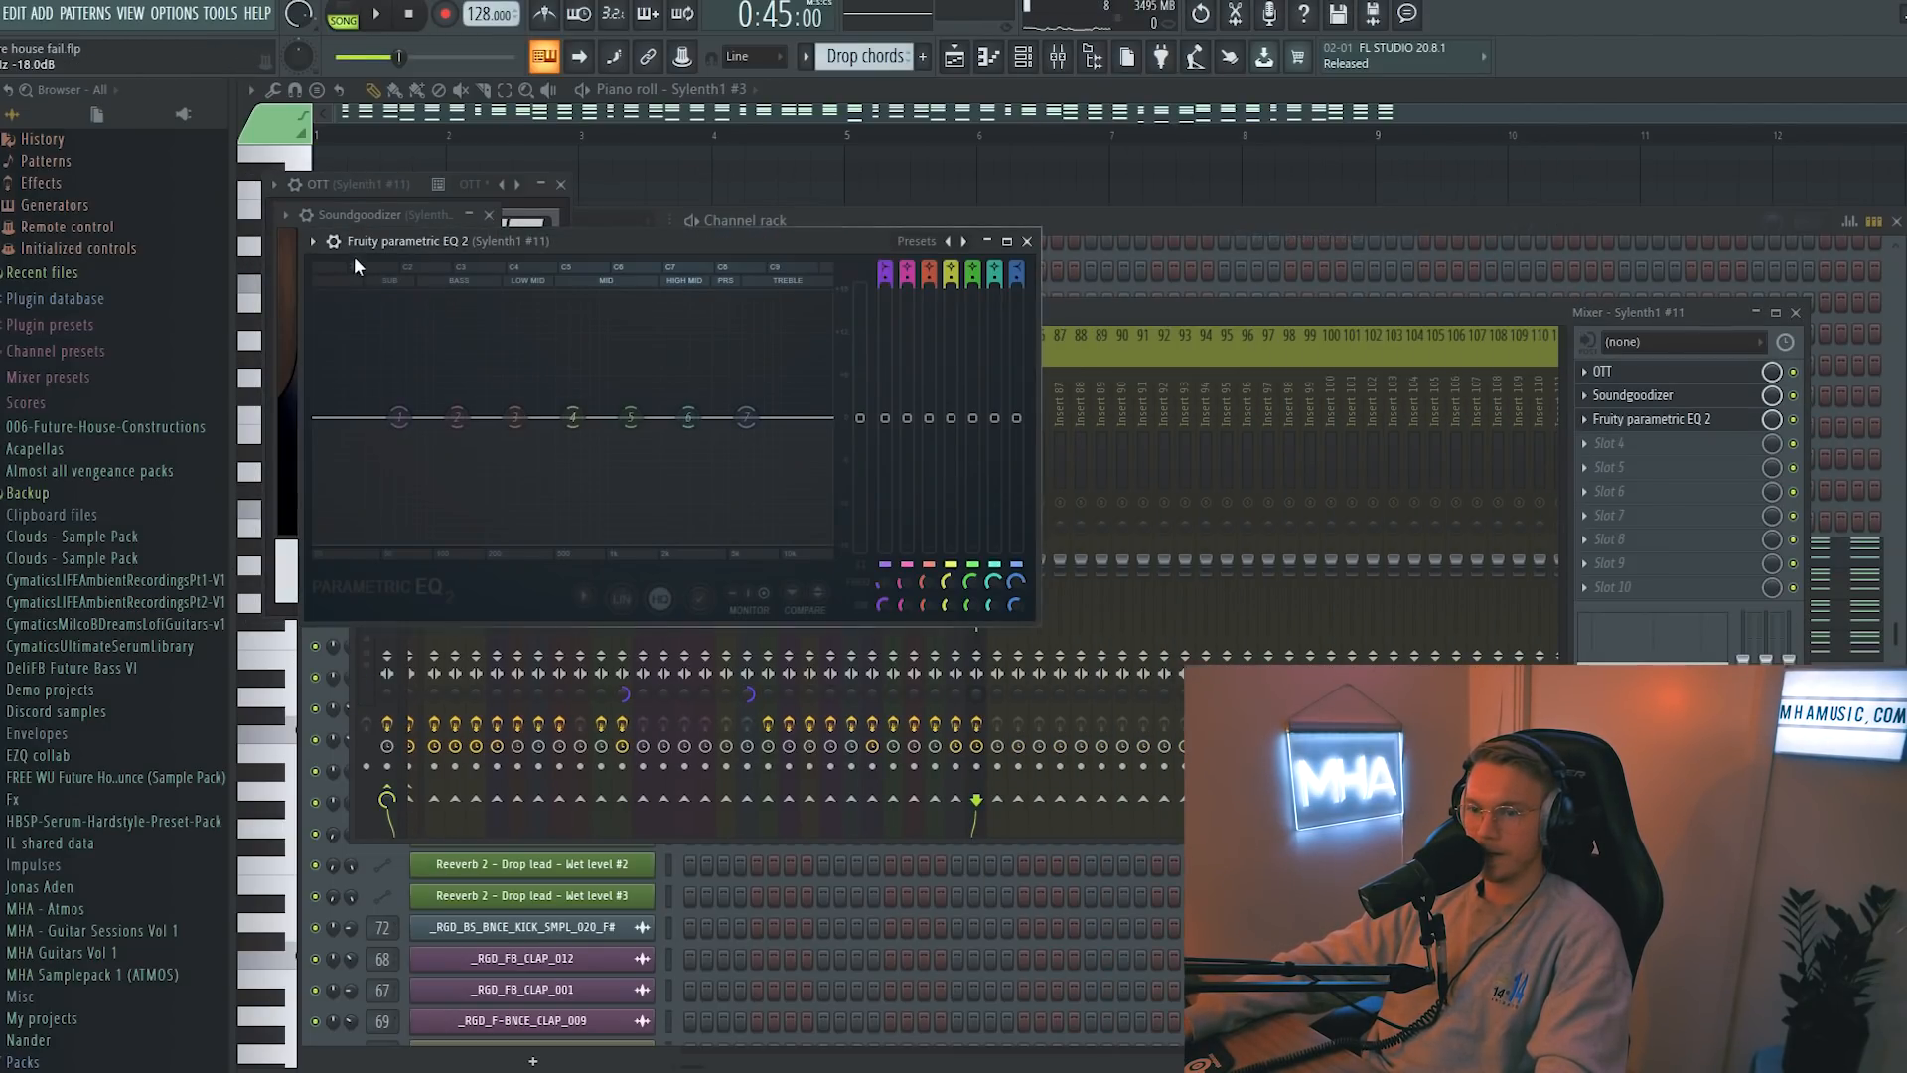
{"action": "left_click", "coordinate": [313, 241]}
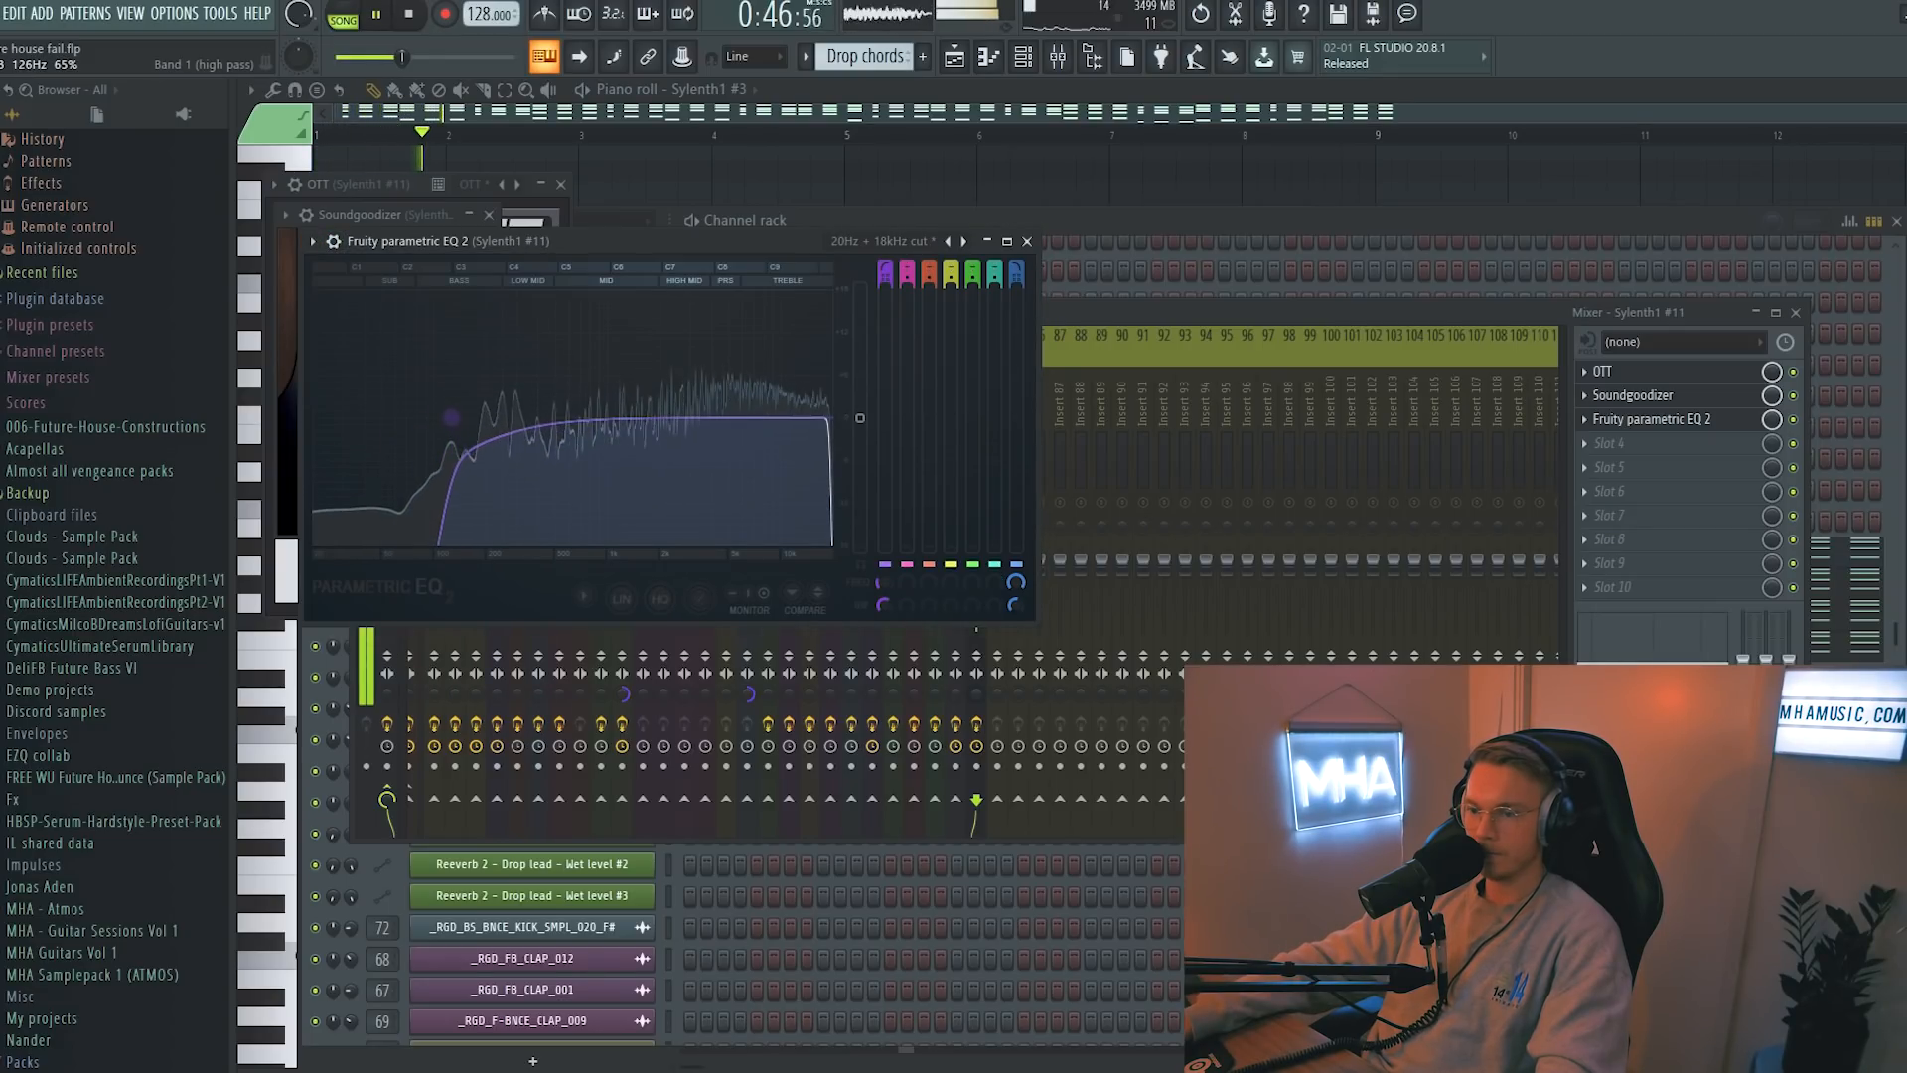
{"action": "left_click", "coordinate": [1619, 566]}
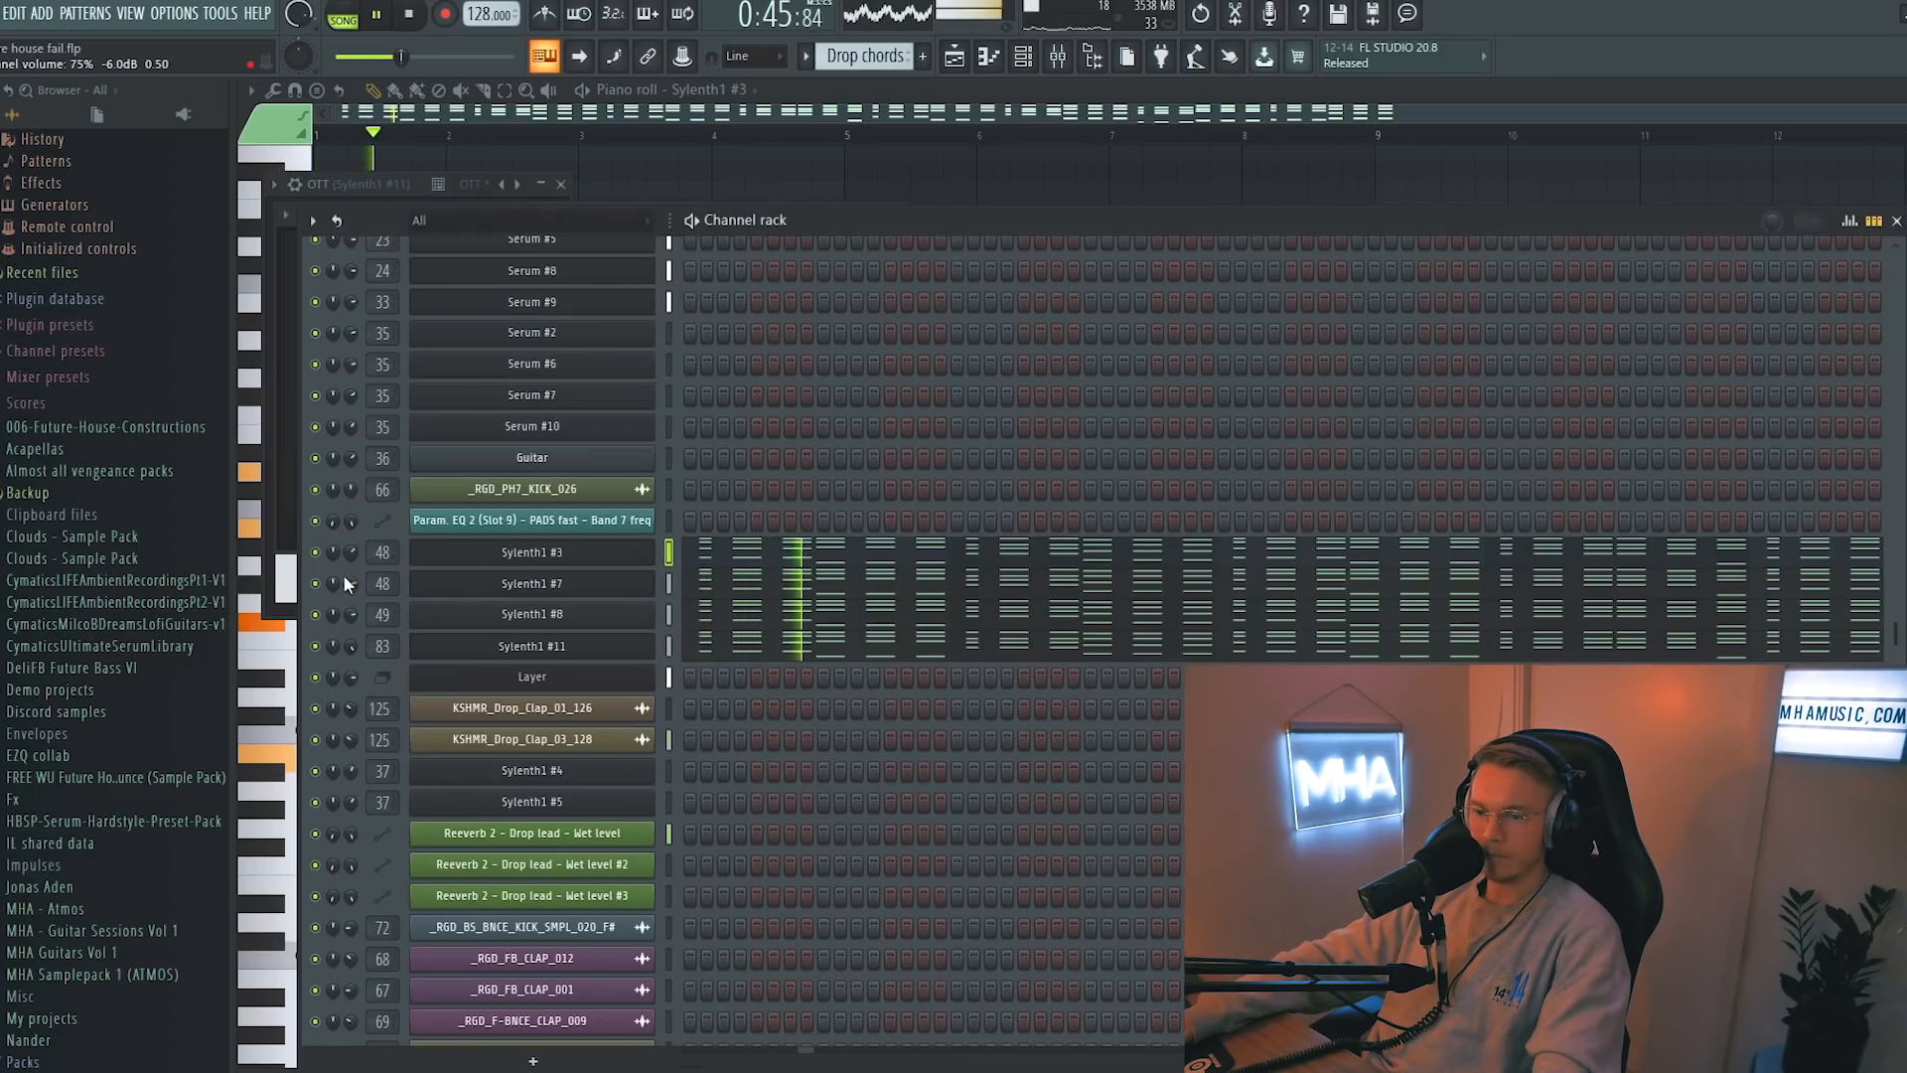
- Examine the Sylenth1 #11 chord notes at the start of the Drop chords pattern in the piano roll
{"action": "left_click", "coordinate": [1058, 61]}
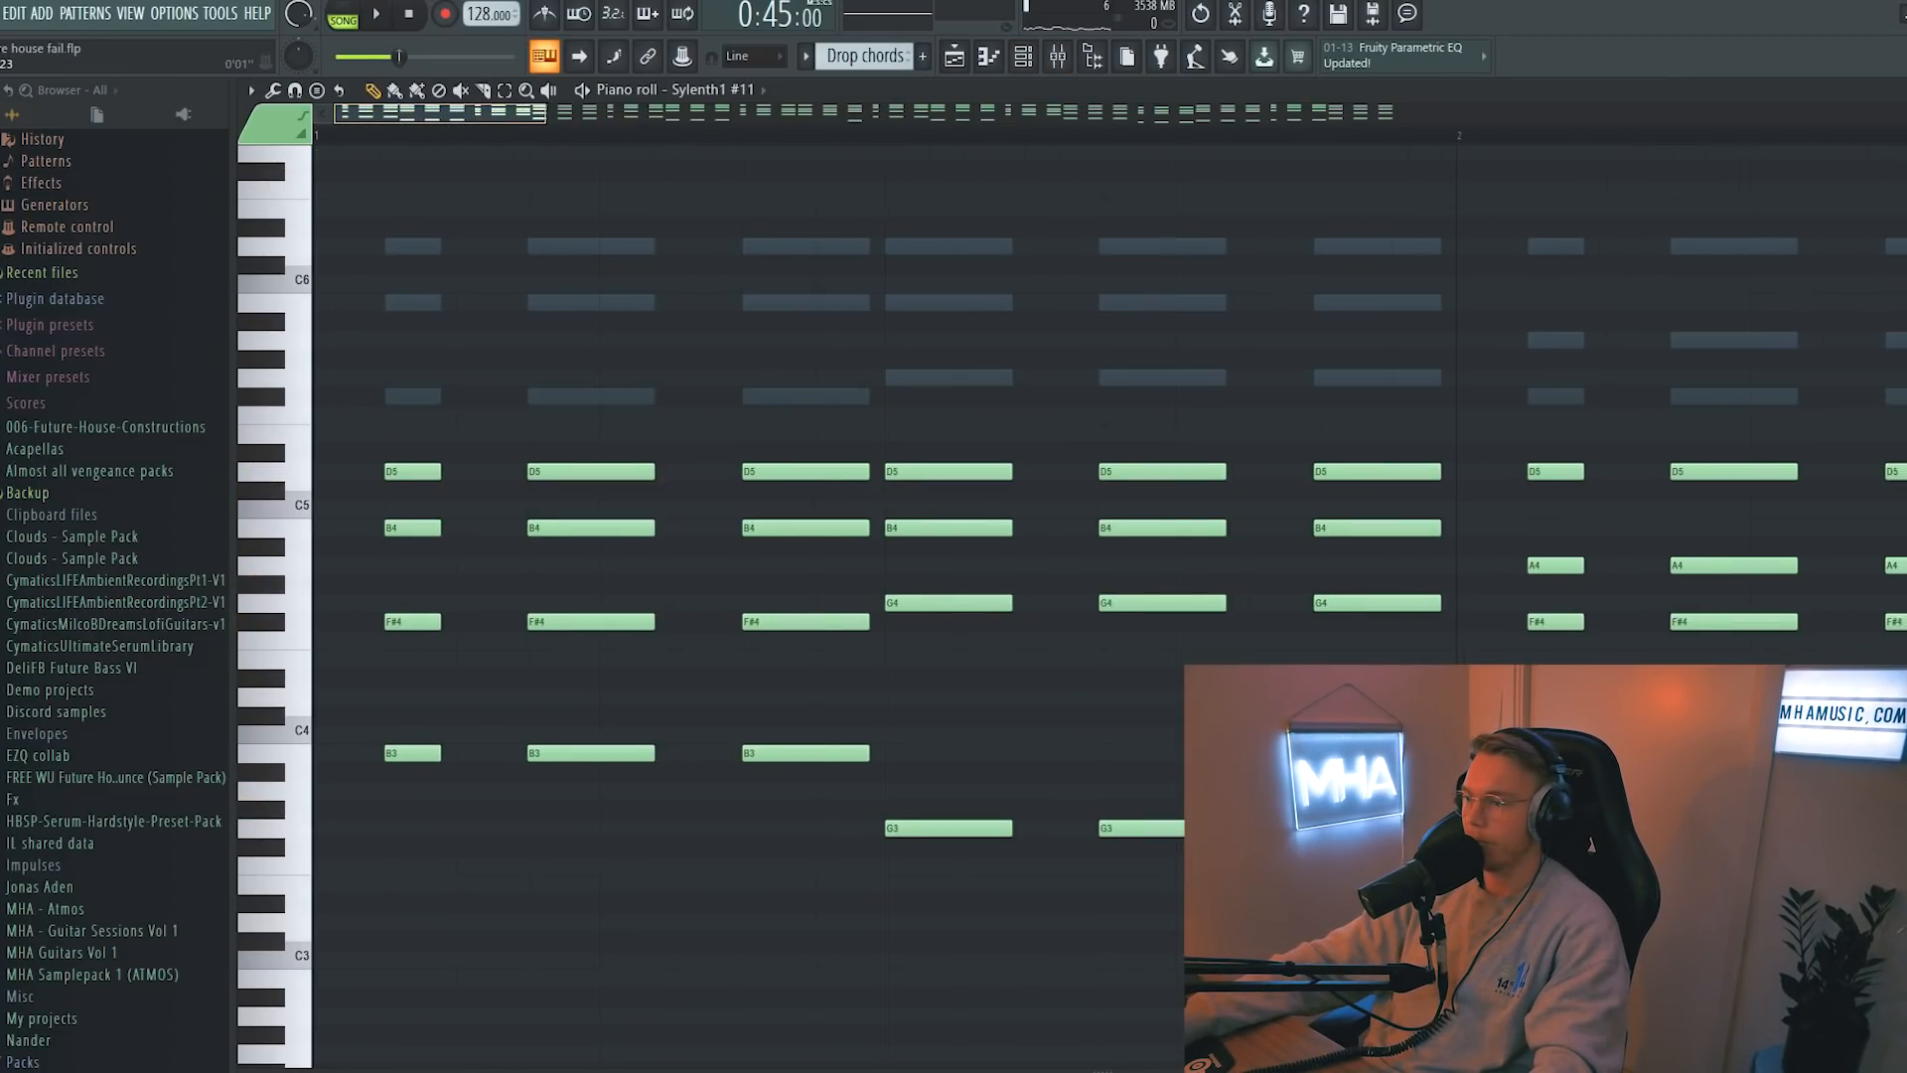
{"action": "left_click_drag", "start_coordinate": [546, 114], "coordinate": [598, 114]}
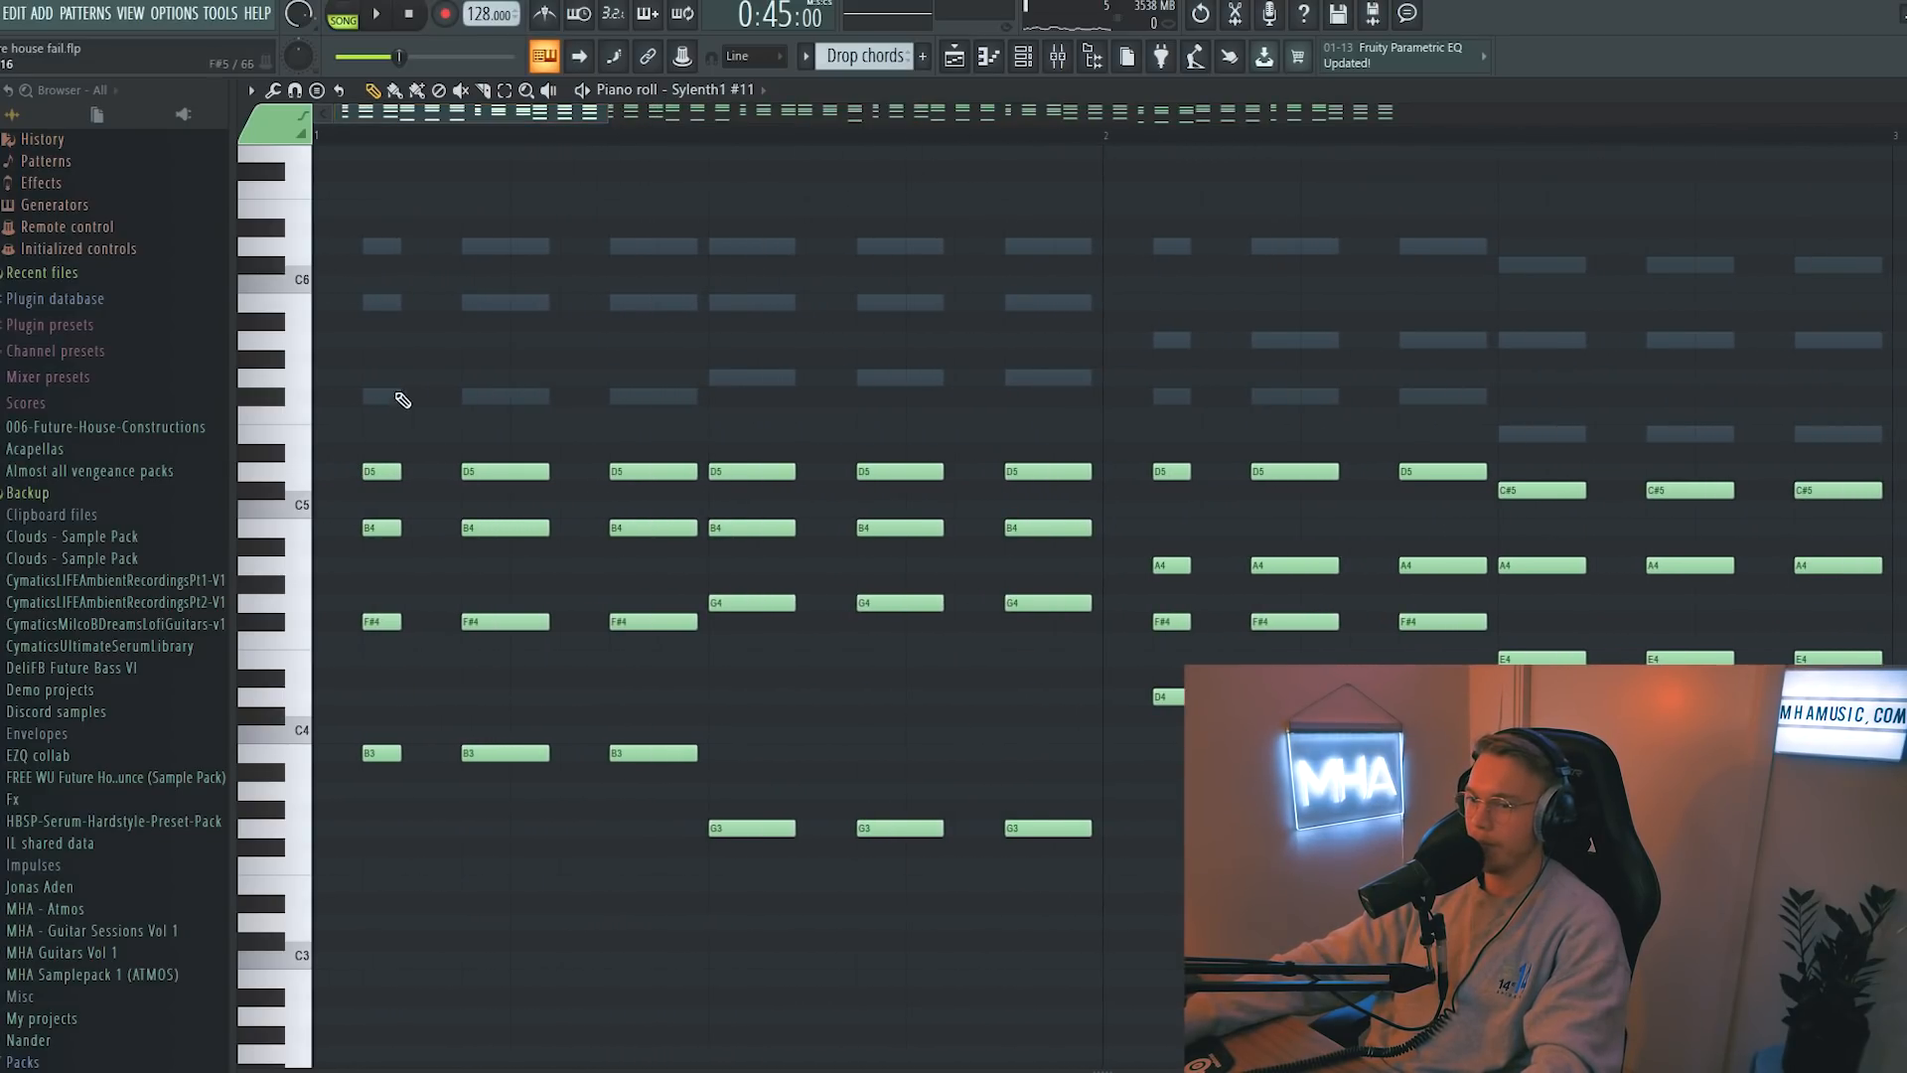
{"action": "left_click_drag", "start_coordinate": [387, 753], "coordinate": [268, 755]}
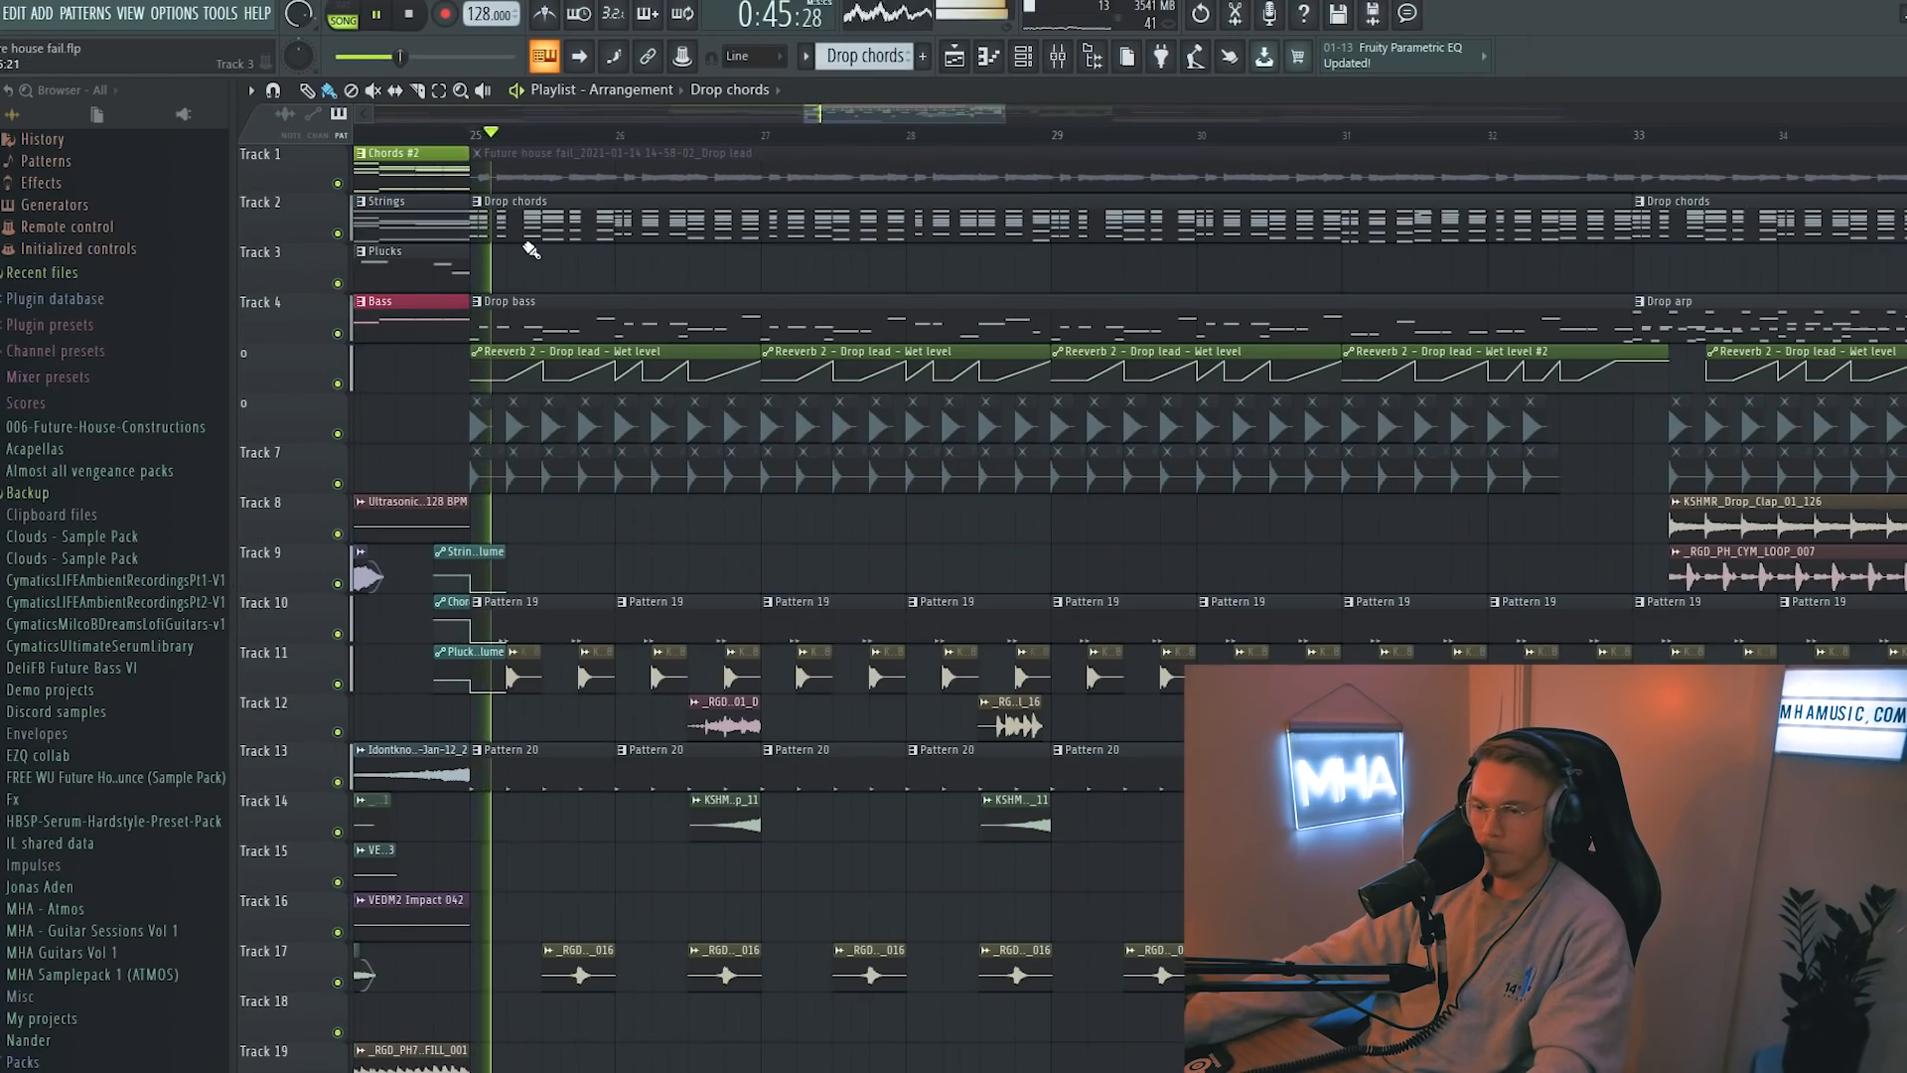
- Listen to the drop chords and inspect the Fruity Reeverb 2 on the Drop arp's mixer track
{"action": "mouse_move", "coordinate": [839, 115]}
{"action": "left_mouse_down"}
{"action": "mouse_move", "coordinate": [843, 186]}
{"action": "mouse_move", "coordinate": [850, 119]}
{"action": "left_mouse_up"}
{"action": "scroll", "coordinate": [851, 502], "scroll_direction": "down", "scroll_amount": 5}
{"action": "scroll", "coordinate": [407, 735], "scroll_direction": "down", "scroll_amount": 1}
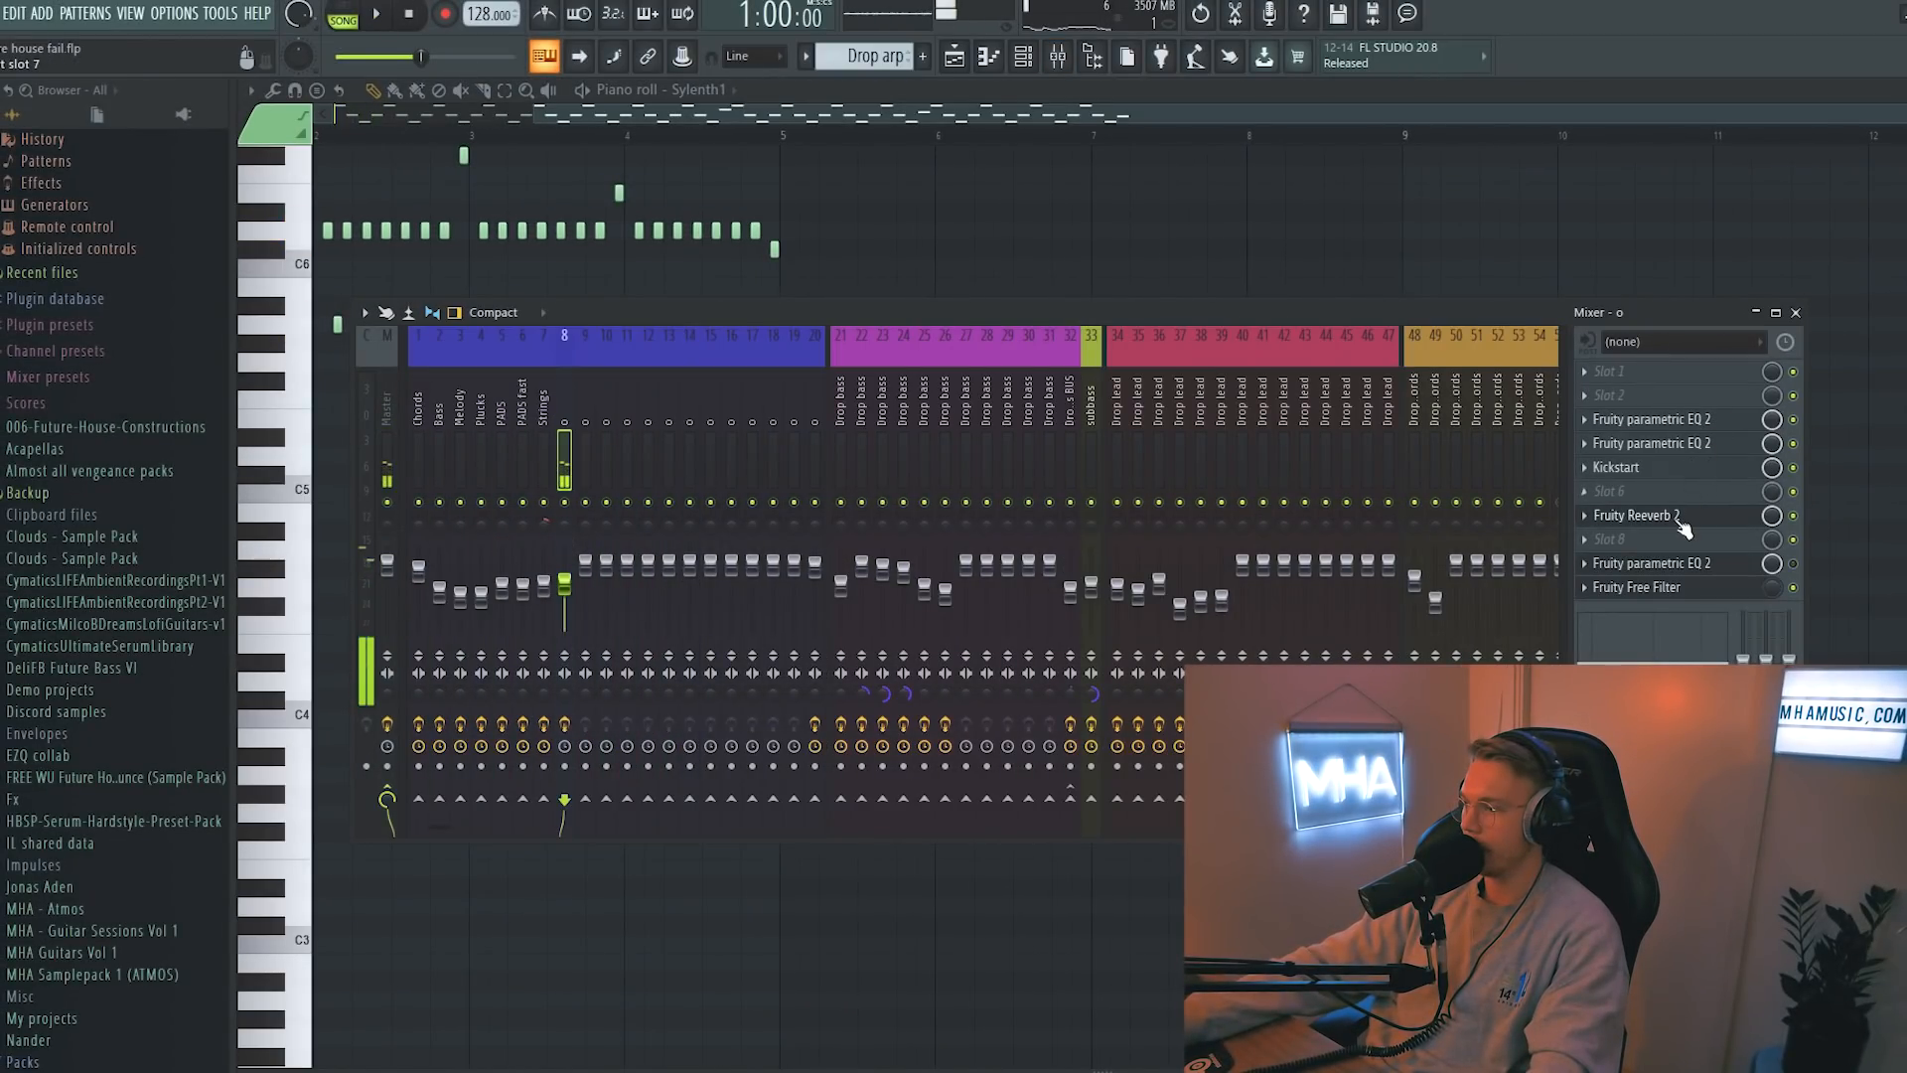
{"action": "left_click", "coordinate": [1690, 520]}
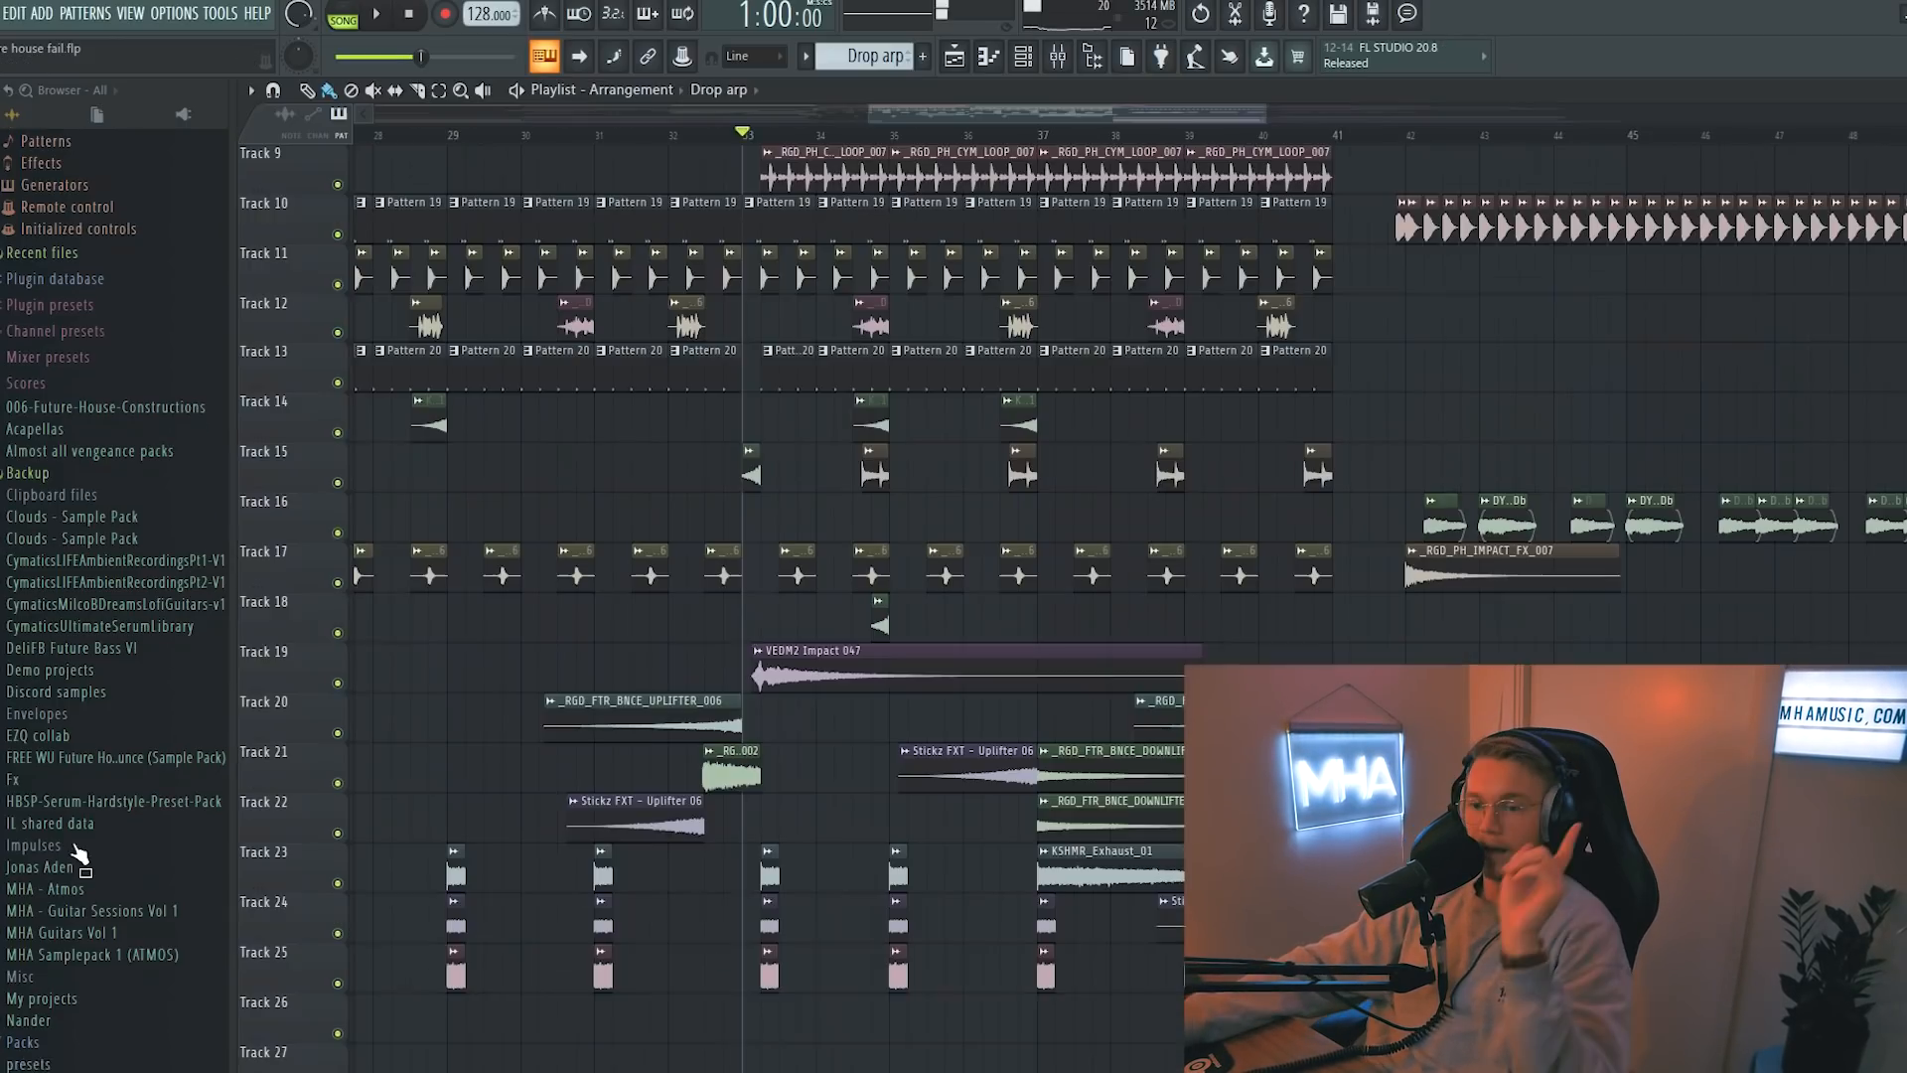
- Place the MHA Atmos - Arp 3 C_128BPM loop on Track 27 from bar 33 and route it to mixer track Insert 84
{"action": "scroll", "coordinate": [72, 675], "scroll_direction": "down", "scroll_amount": 5}
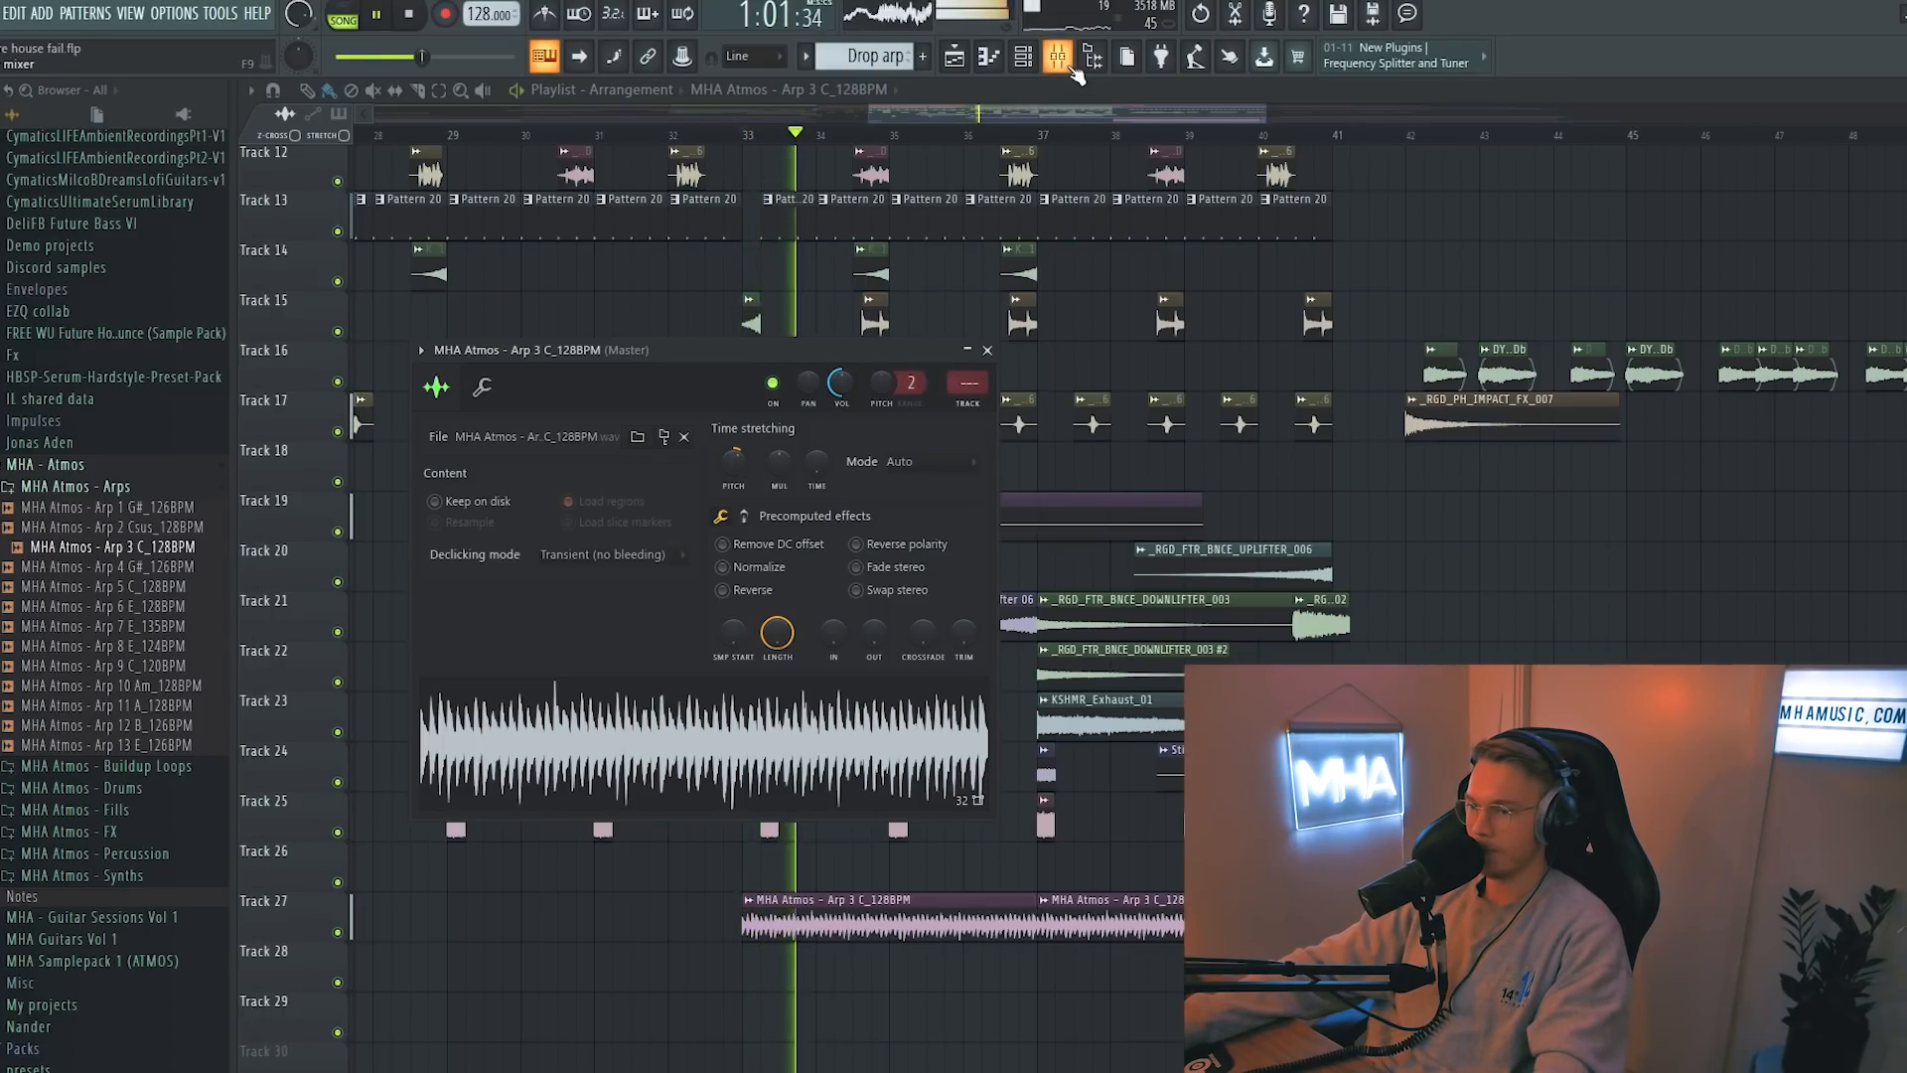
{"action": "left_click", "coordinate": [1067, 66]}
{"action": "scroll", "coordinate": [695, 824], "scroll_direction": "down", "scroll_amount": 10}
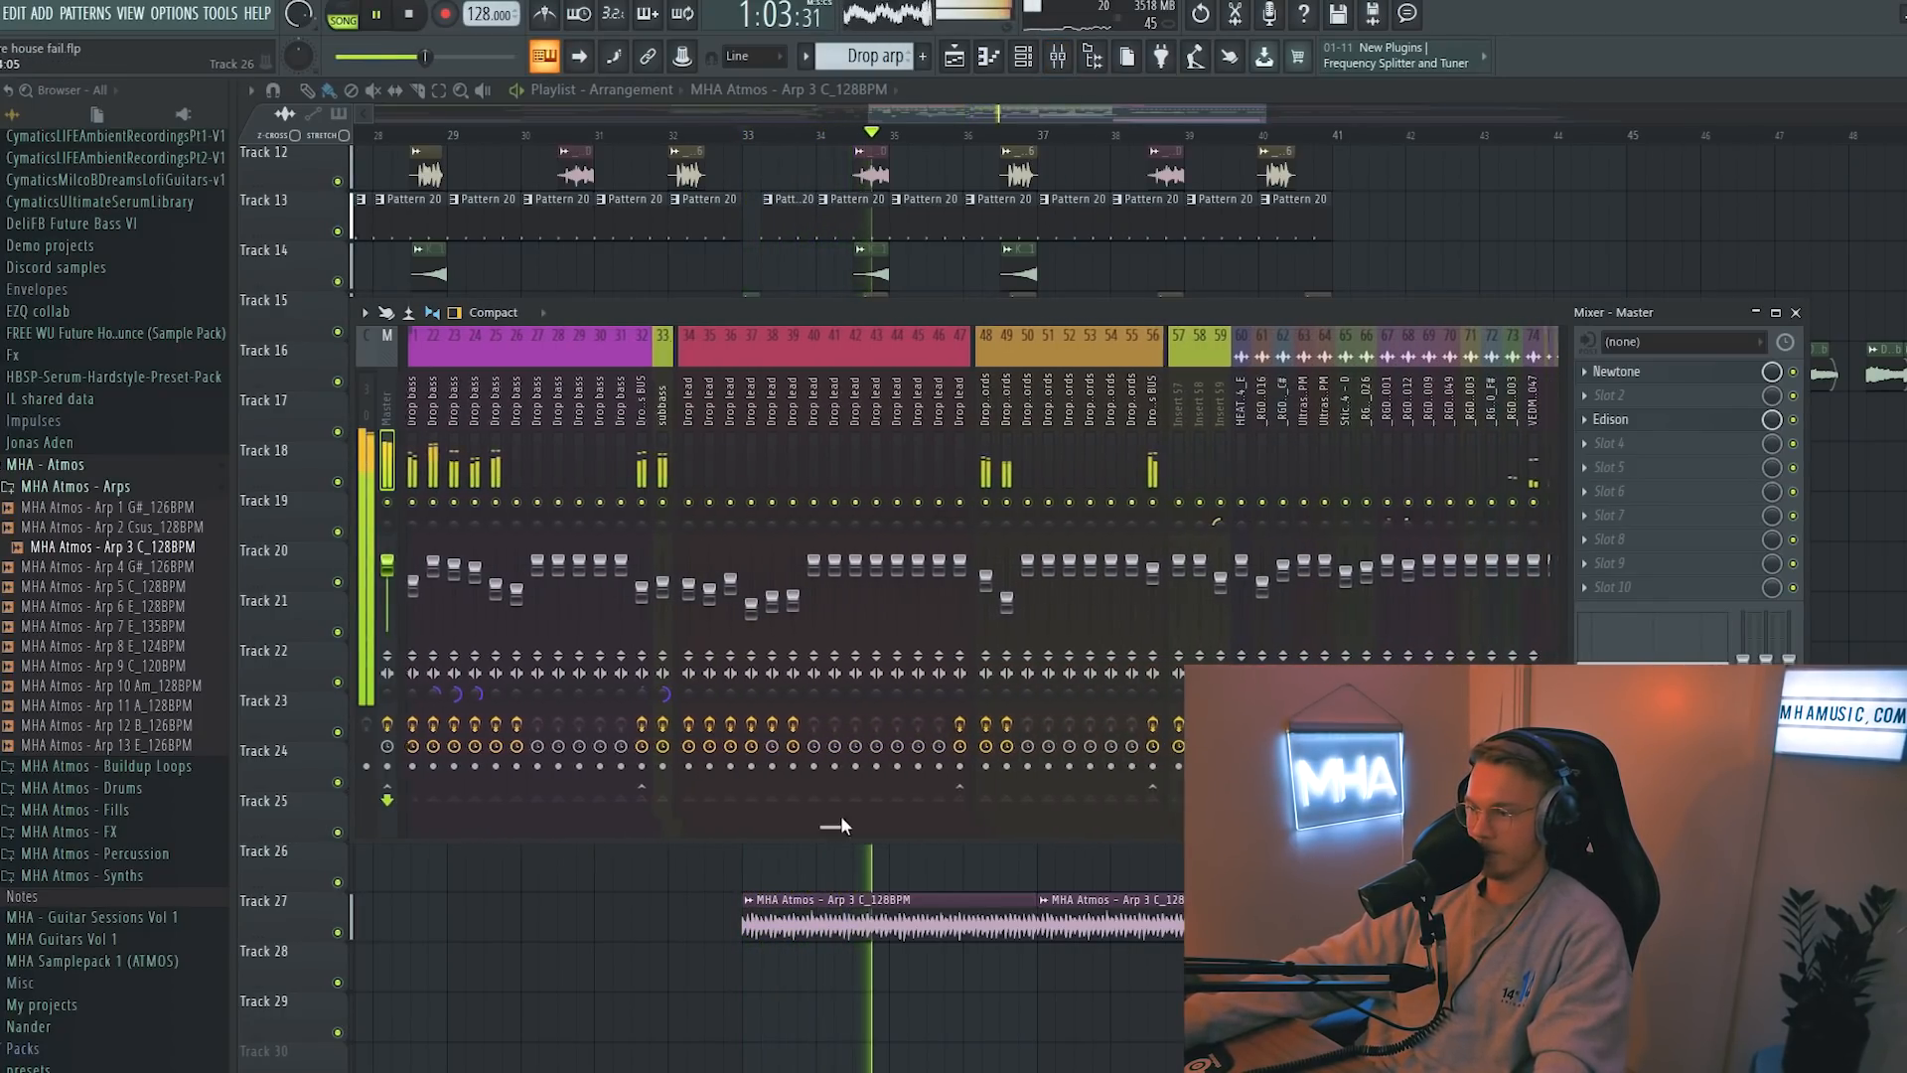
{"action": "right_click", "coordinate": [982, 465]}
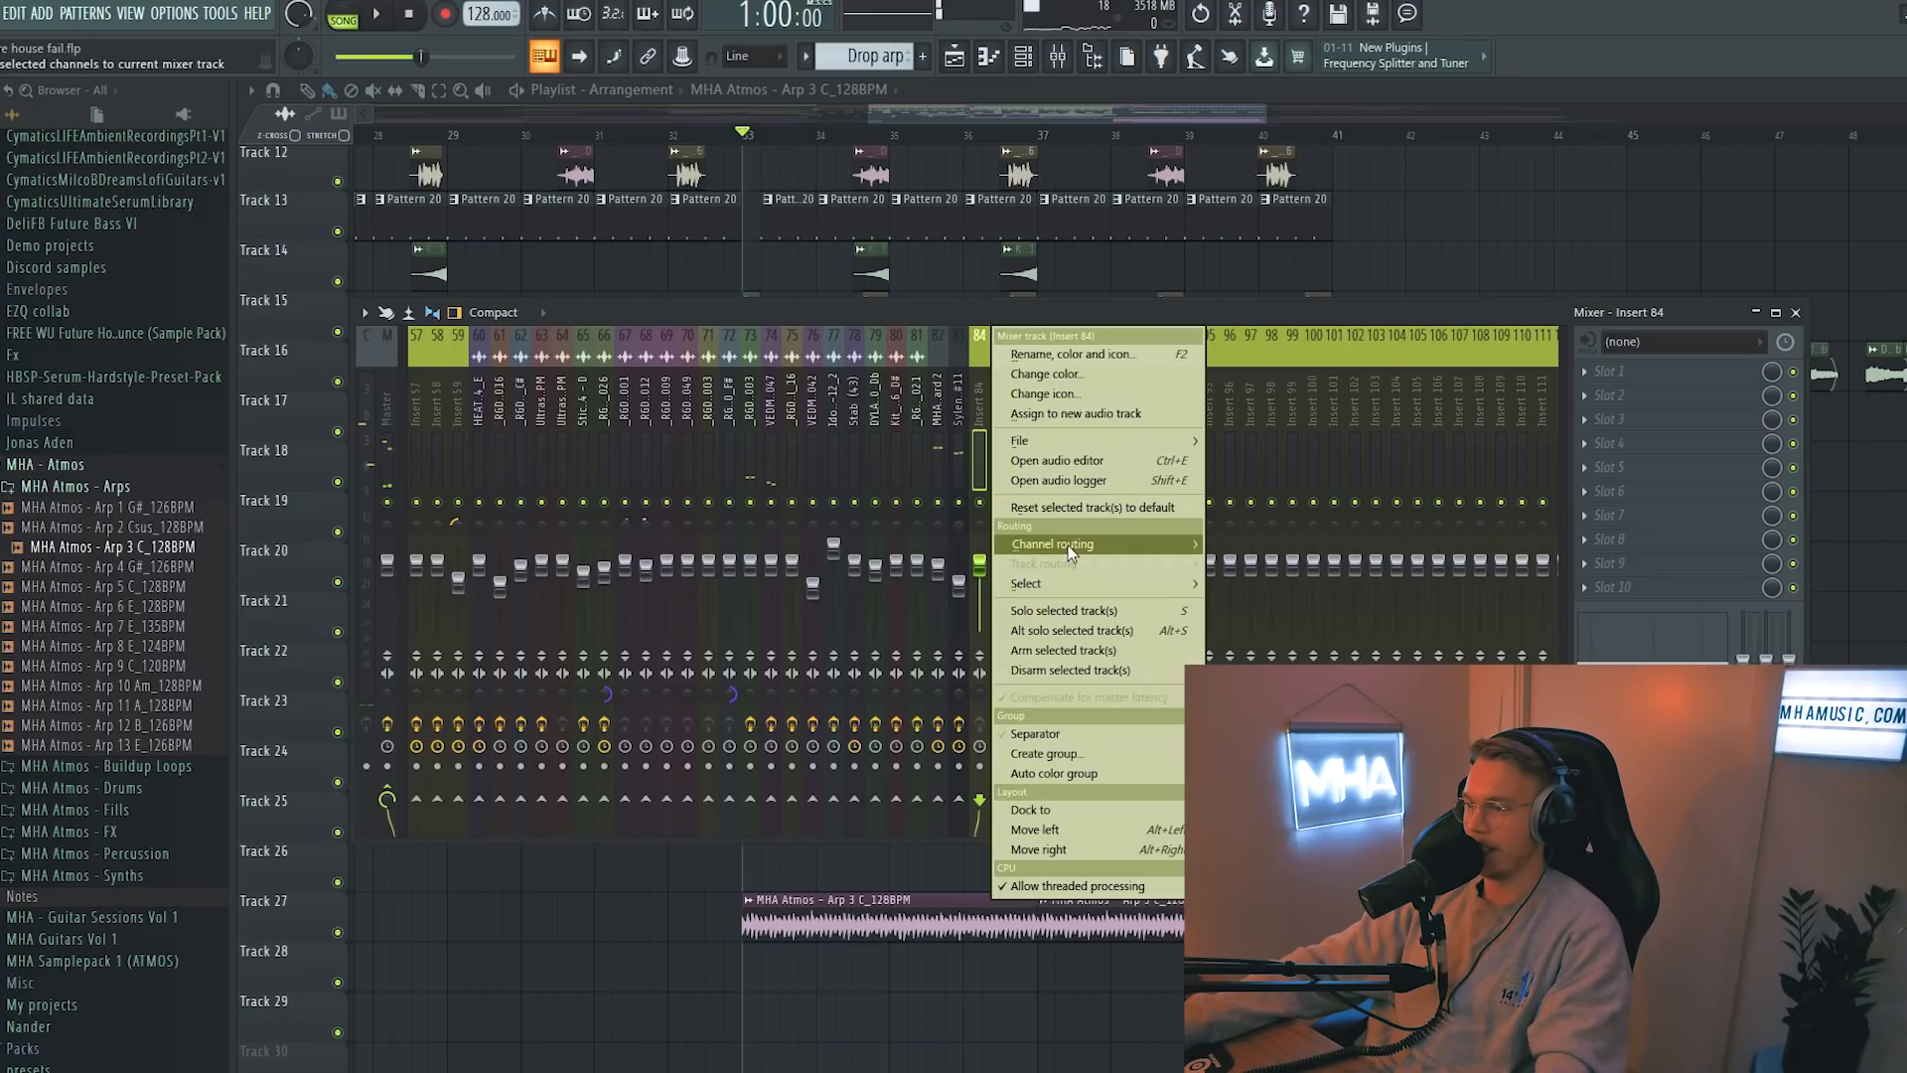
{"action": "mouse_move", "coordinate": [1172, 544]}
{"action": "left_click", "coordinate": [1285, 544]}
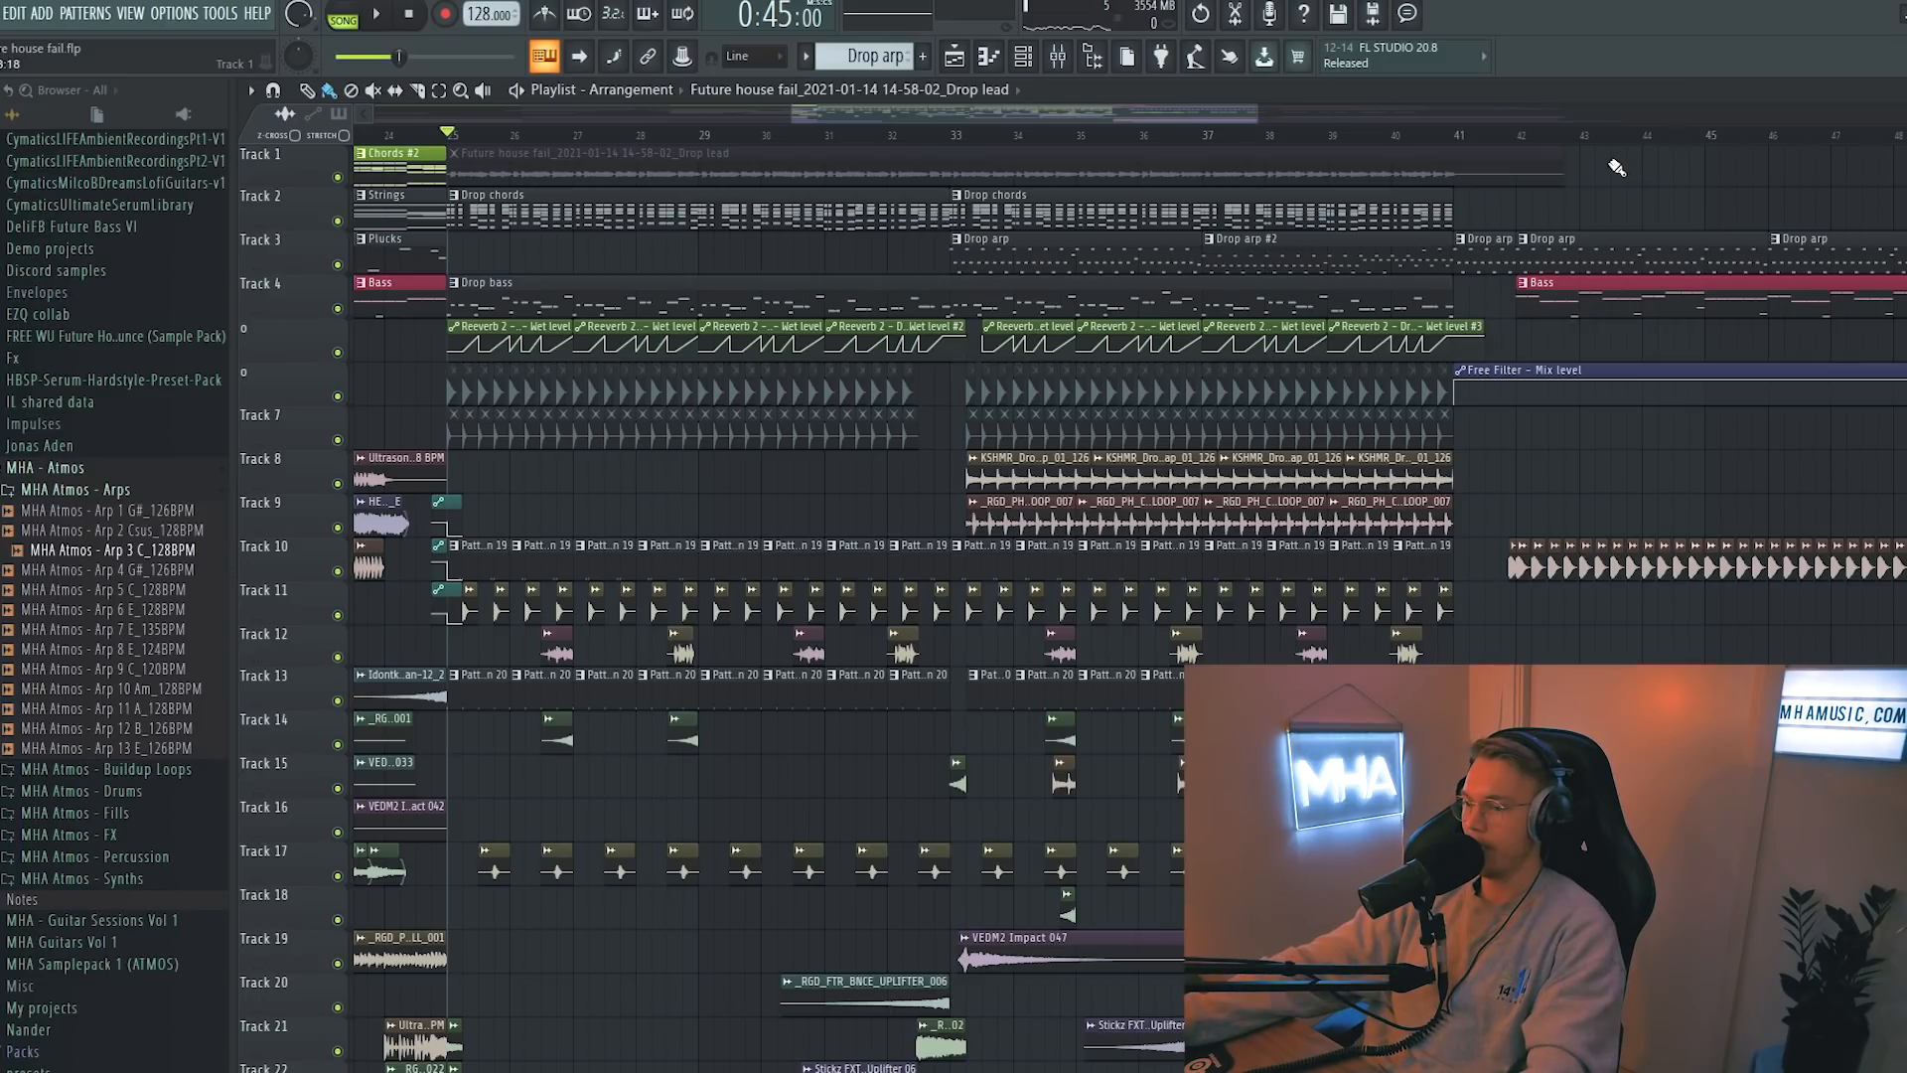
{"action": "scroll", "coordinate": [736, 575], "scroll_direction": "down", "scroll_amount": 4}
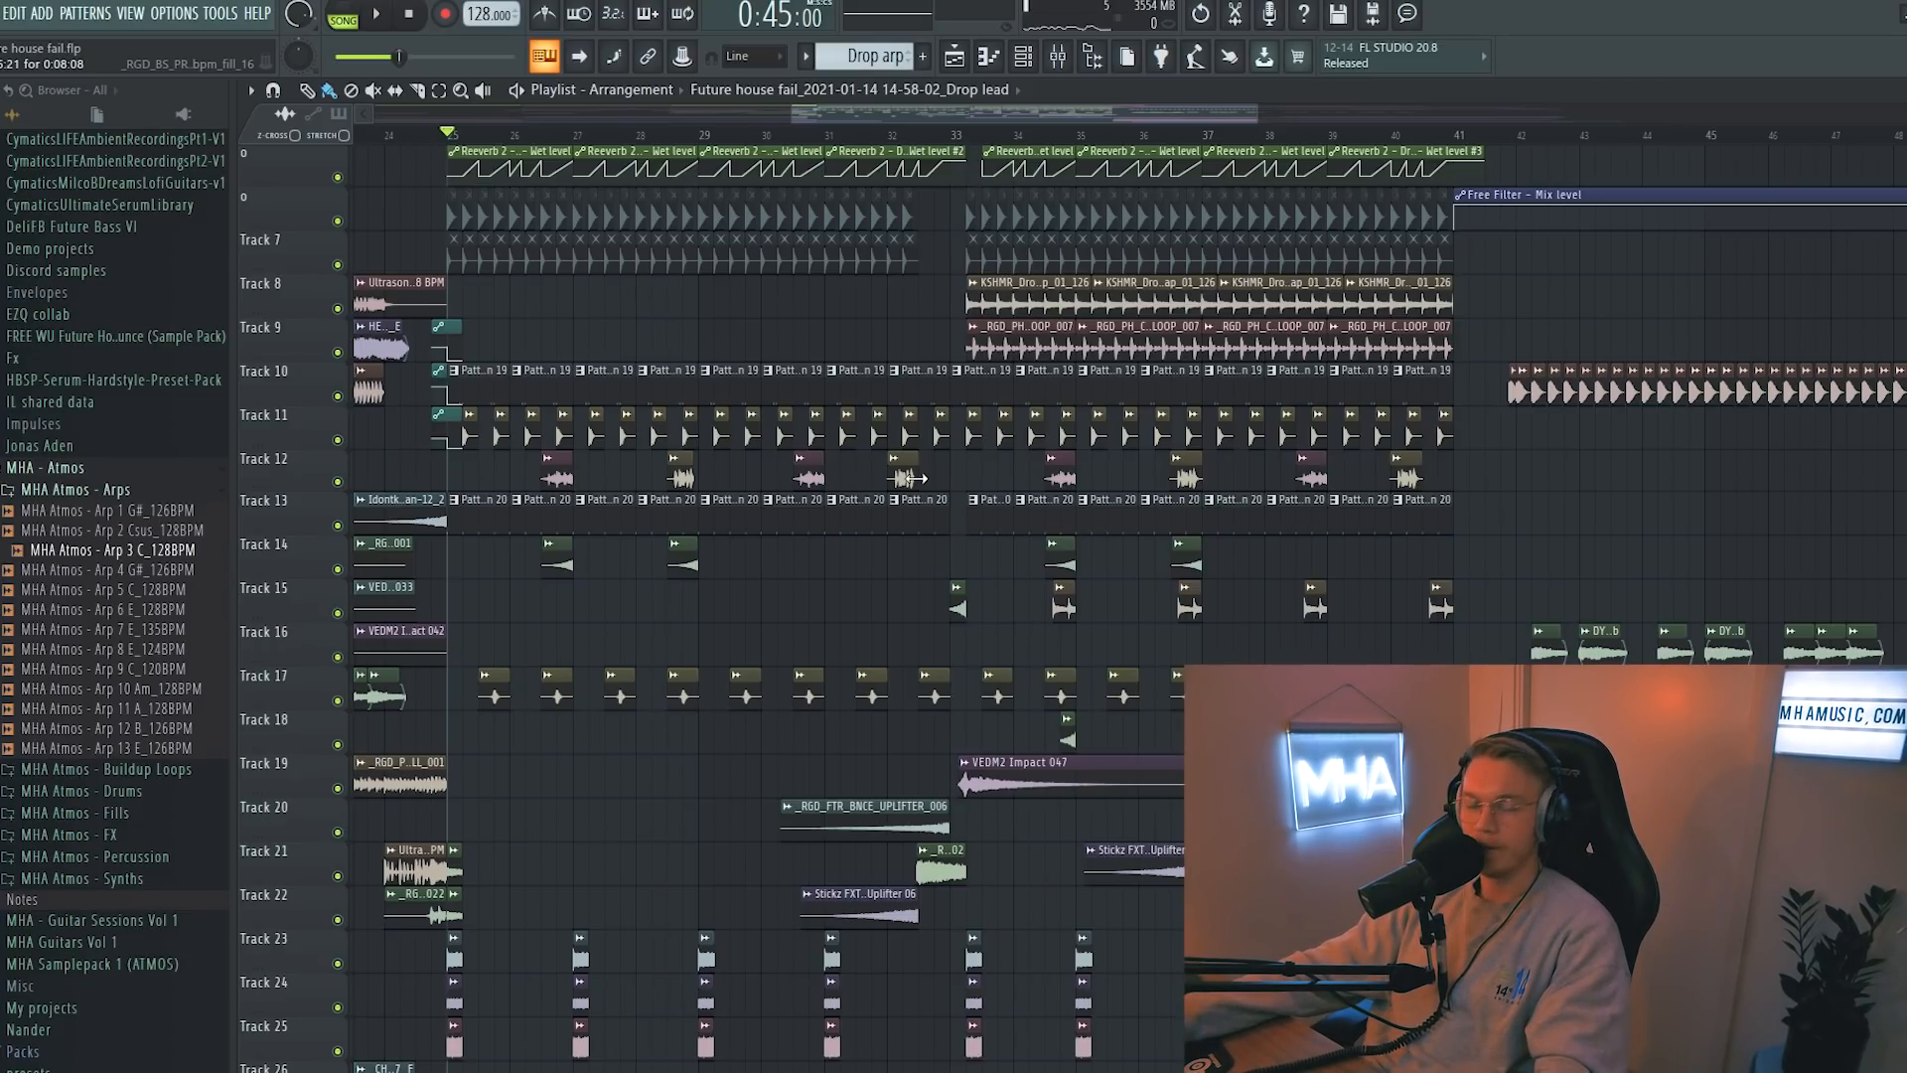
{"action": "scroll", "coordinate": [1157, 432], "scroll_direction": "up", "scroll_amount": 4}
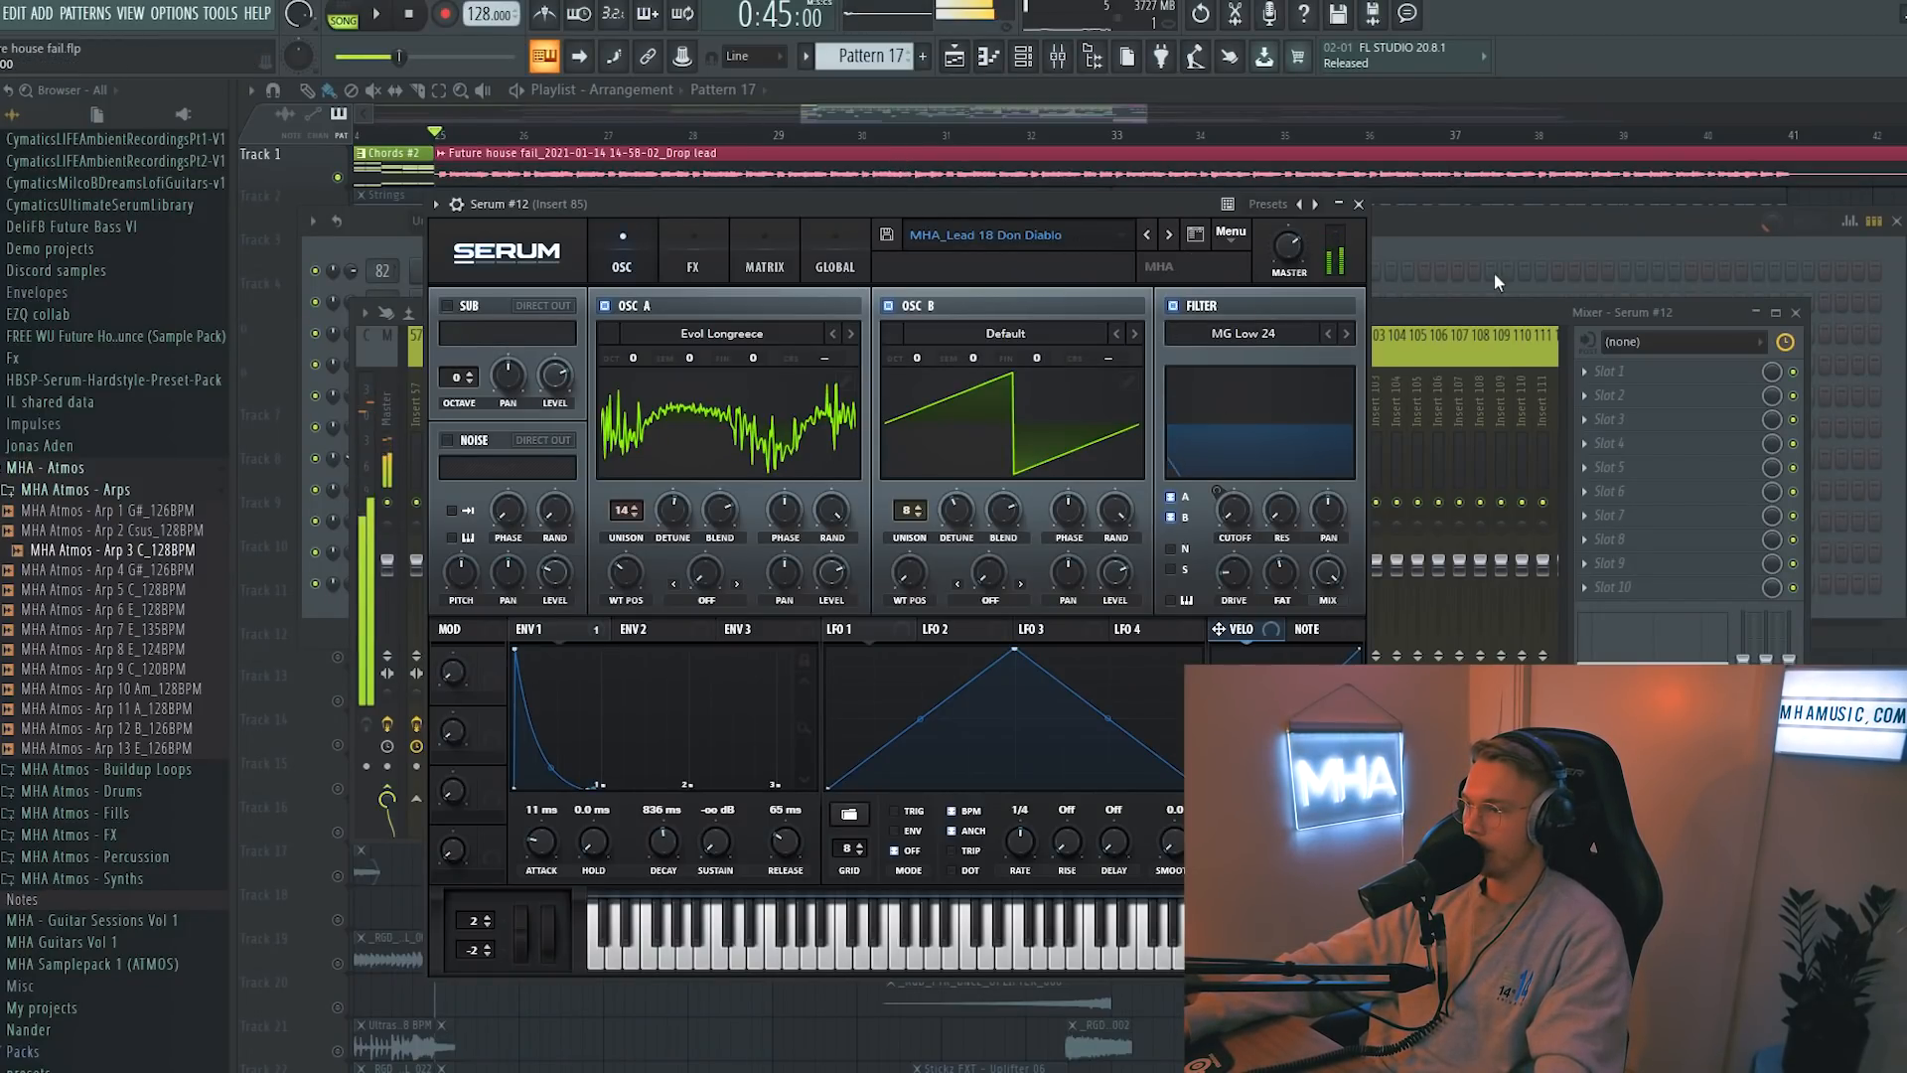
- Add OTT in slot 2 of the Serum #12 mixer track
{"action": "left_click", "coordinate": [1489, 307]}
{"action": "left_click", "coordinate": [1585, 371]}
{"action": "mouse_move", "coordinate": [1639, 395]}
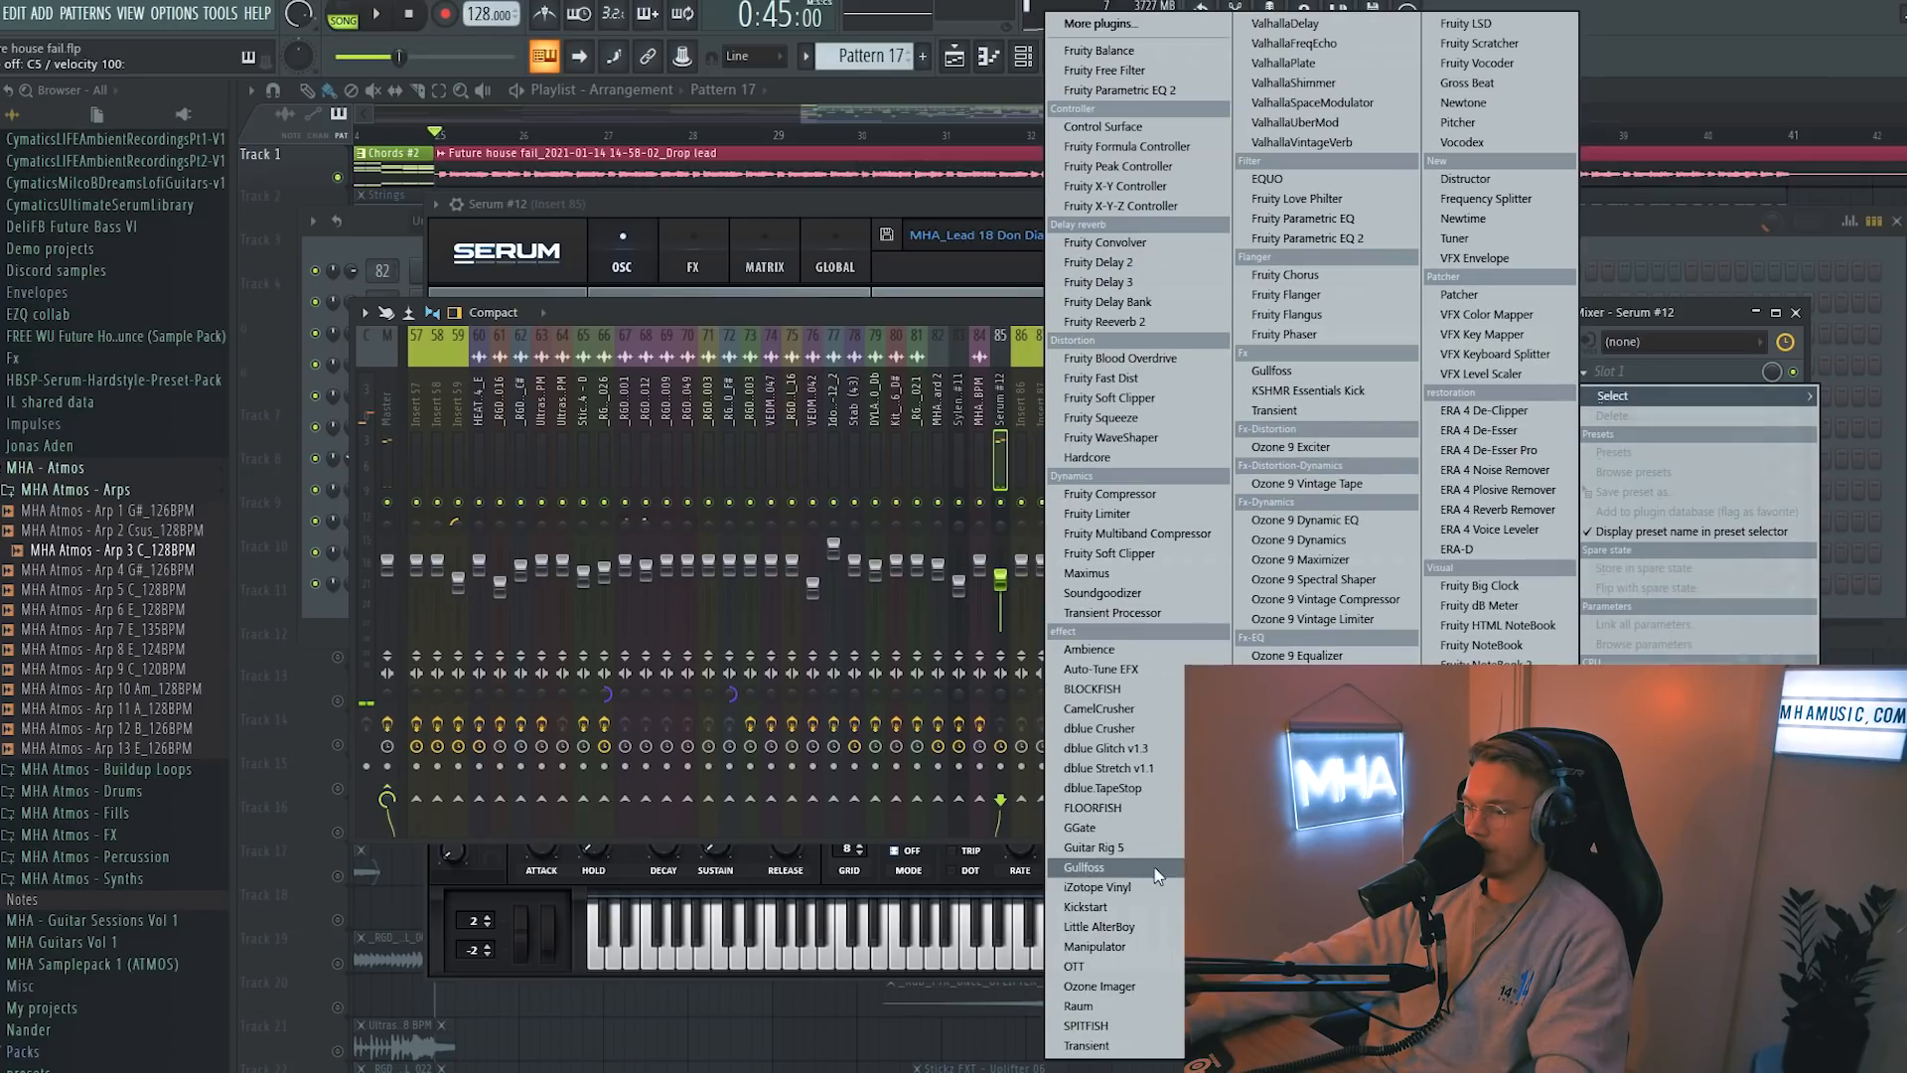
{"action": "left_click", "coordinate": [1117, 969]}
- Listen to the new Pattern 17 lead with the chords and bass from bar 25, and stop playback
{"action": "key", "text": "space"}
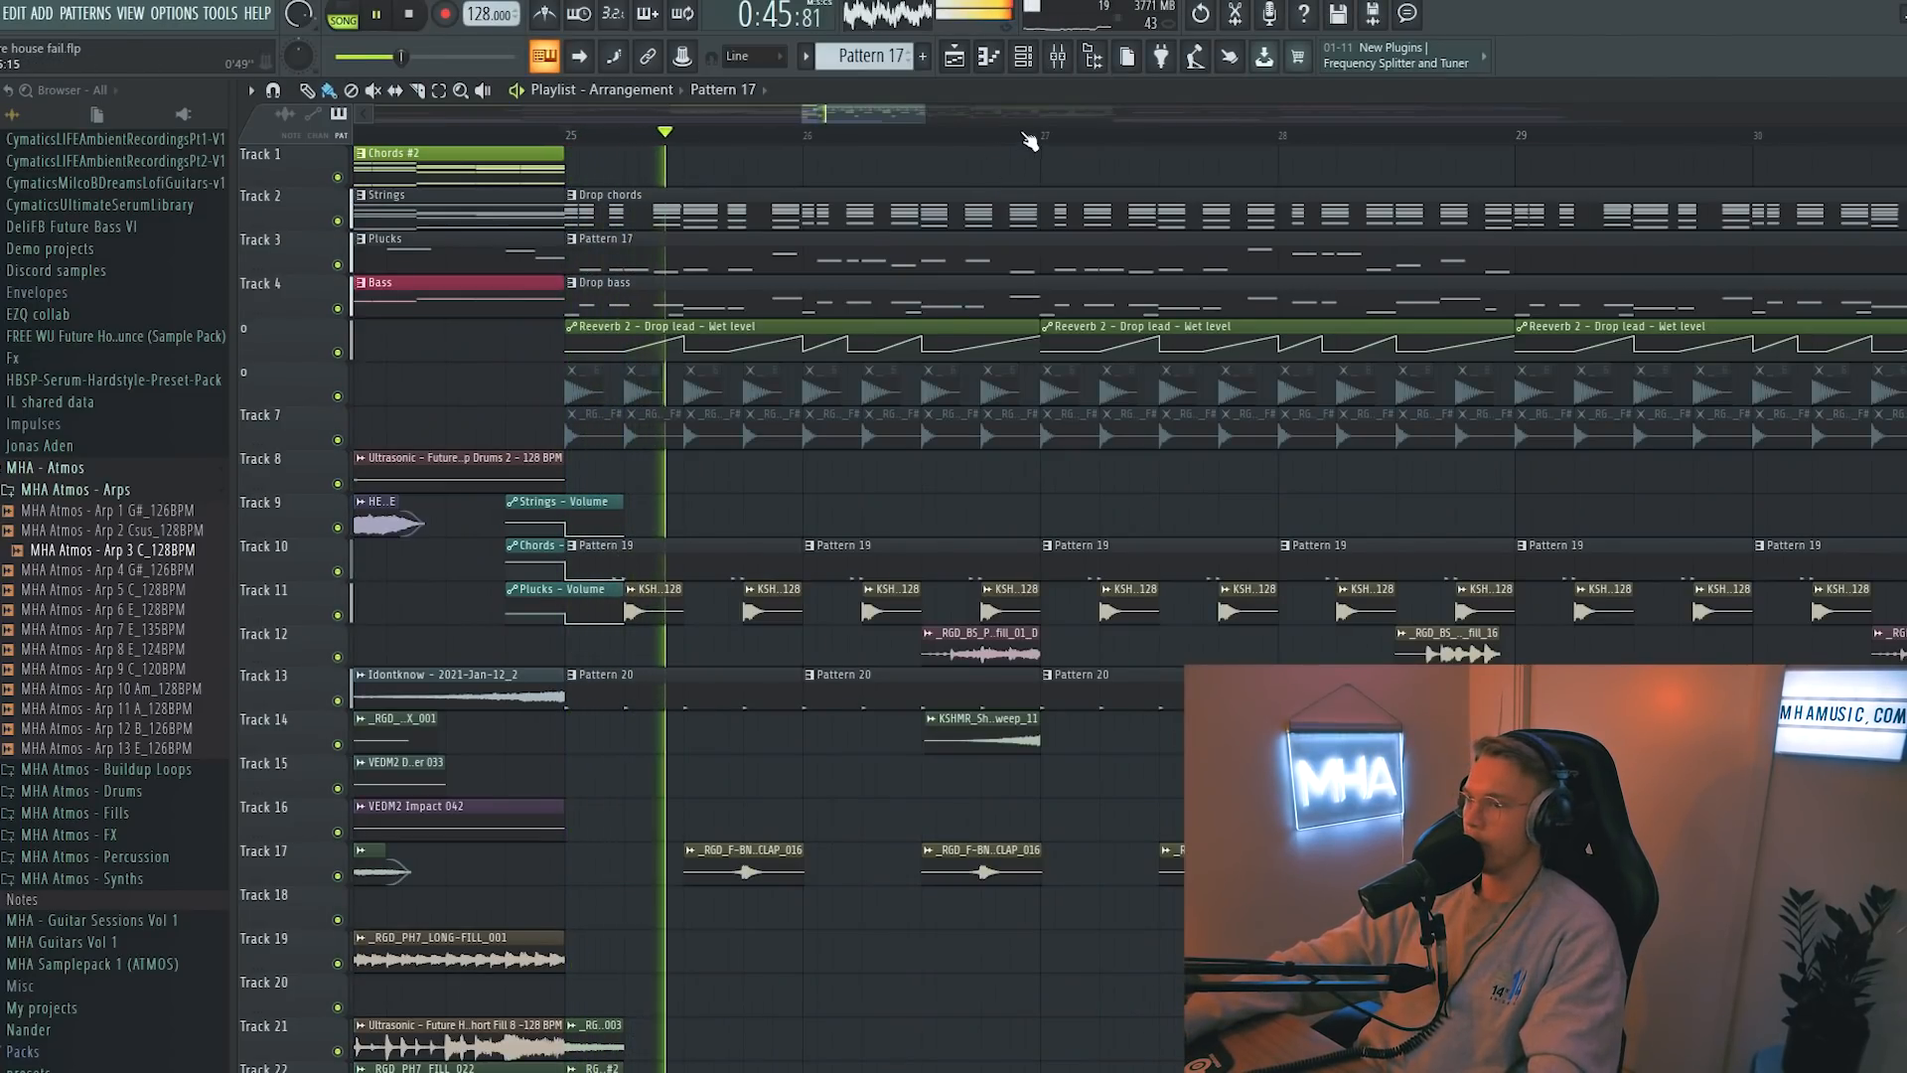
{"action": "scroll", "coordinate": [1029, 140], "scroll_direction": "down", "scroll_amount": 2}
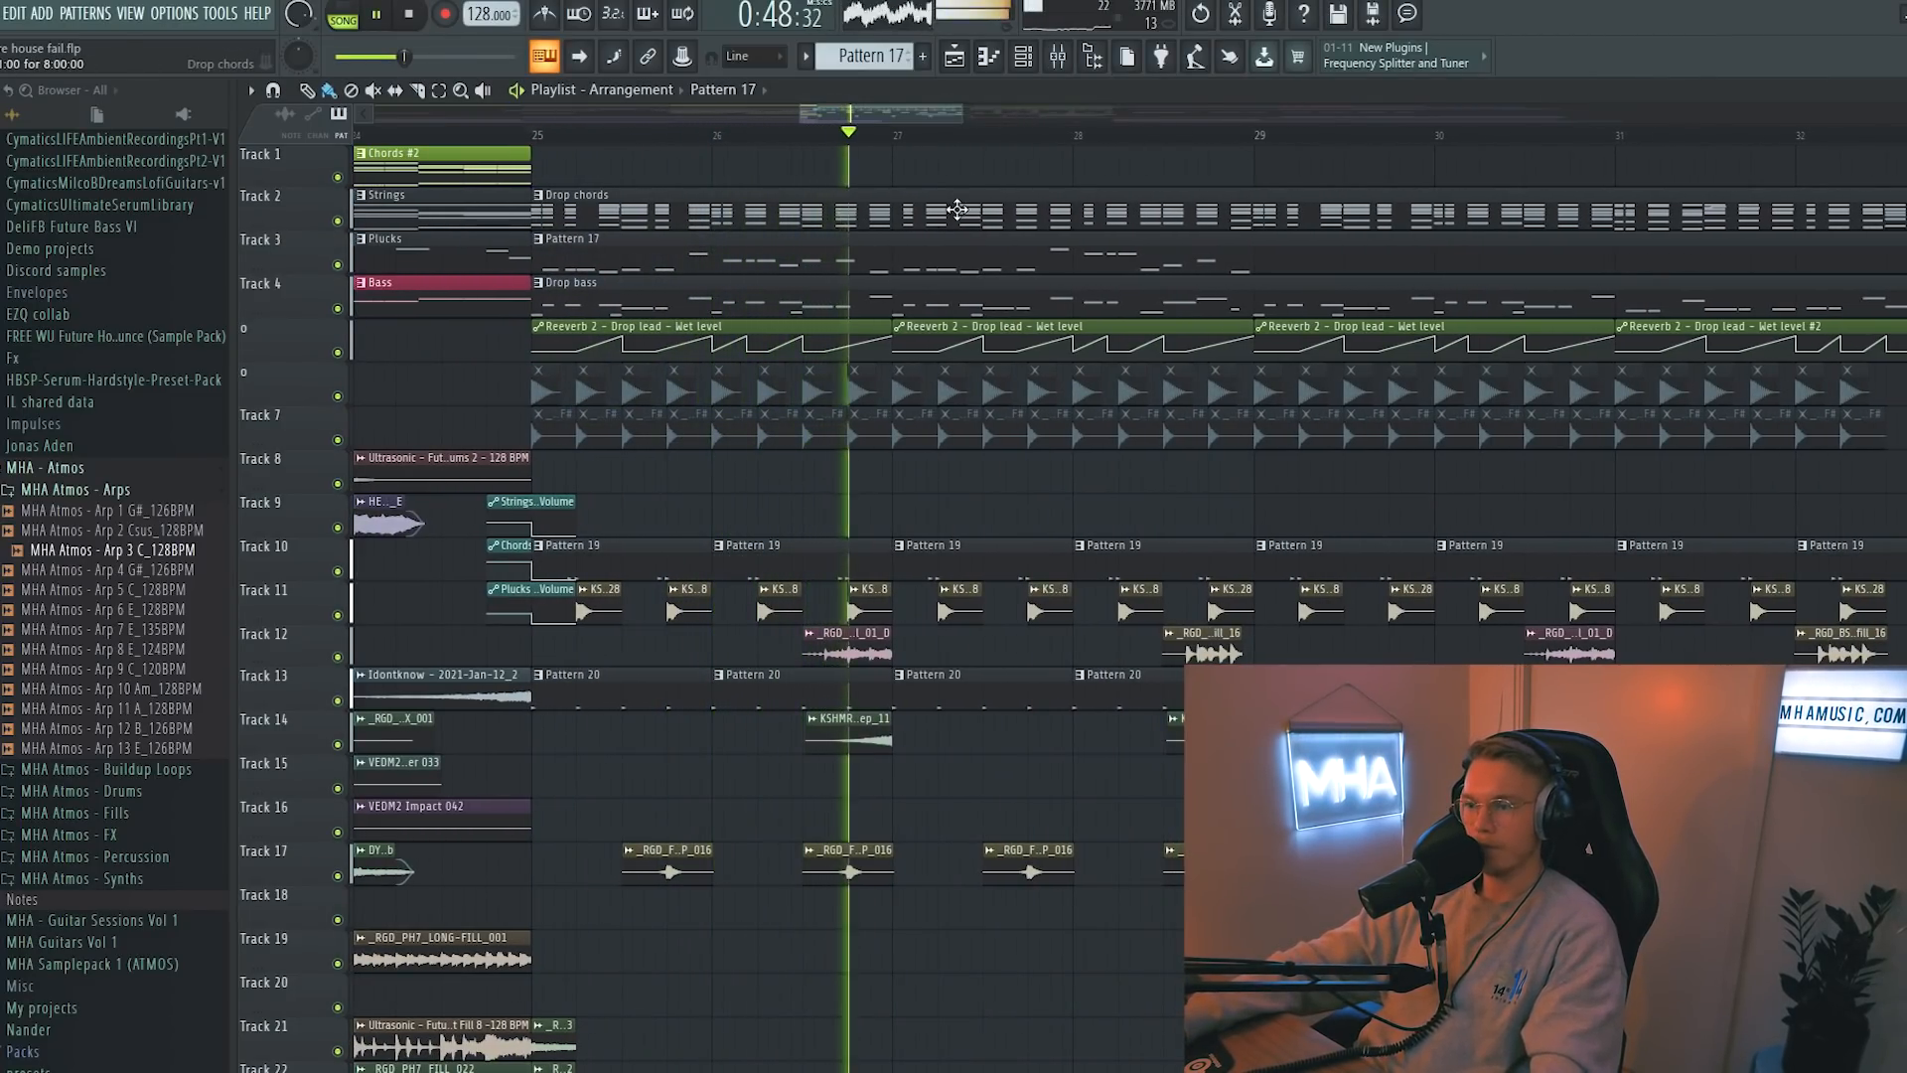
{"action": "key", "text": "space"}
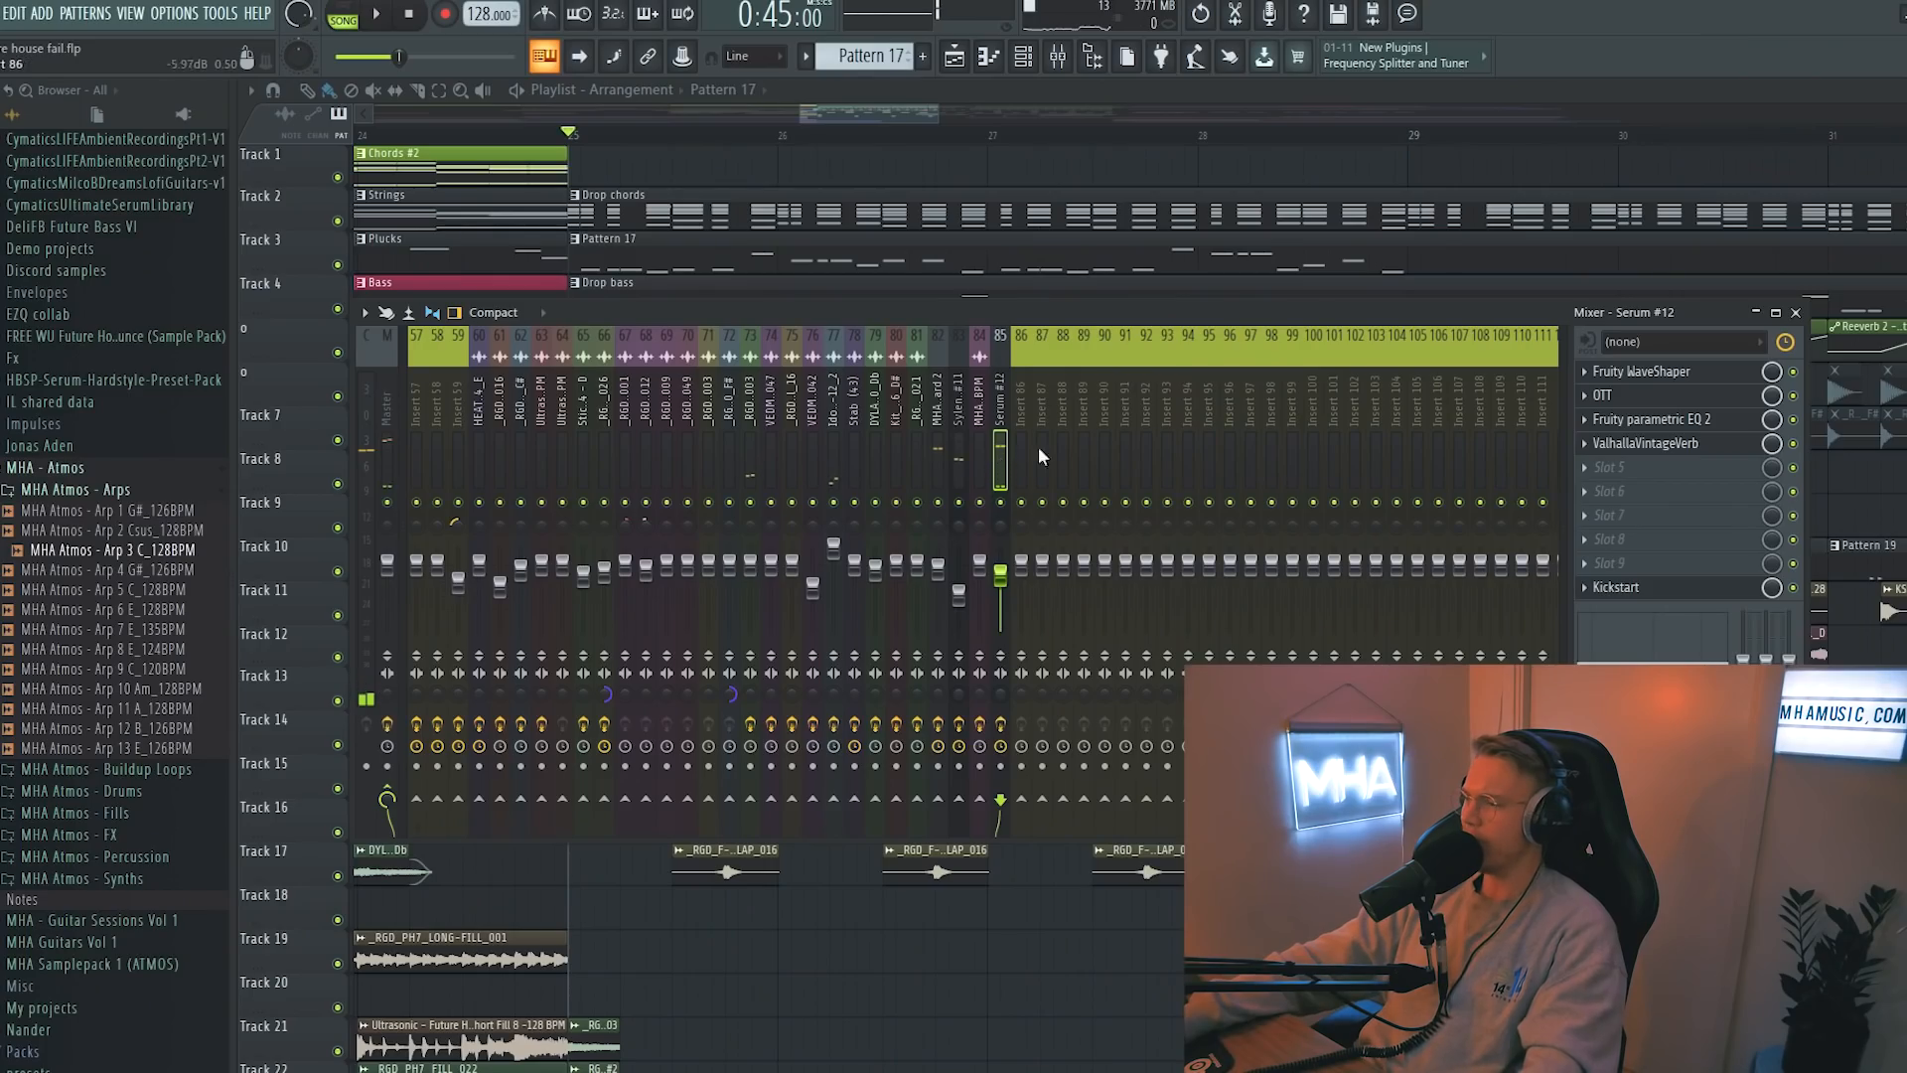
- Open ValhallaVintageVerb on the Serum #12 mixer track and load the MHA_Lead 16 Guitar preset from MHA Serum Vol 1 into Serum #13
{"action": "left_click", "coordinate": [1660, 447]}
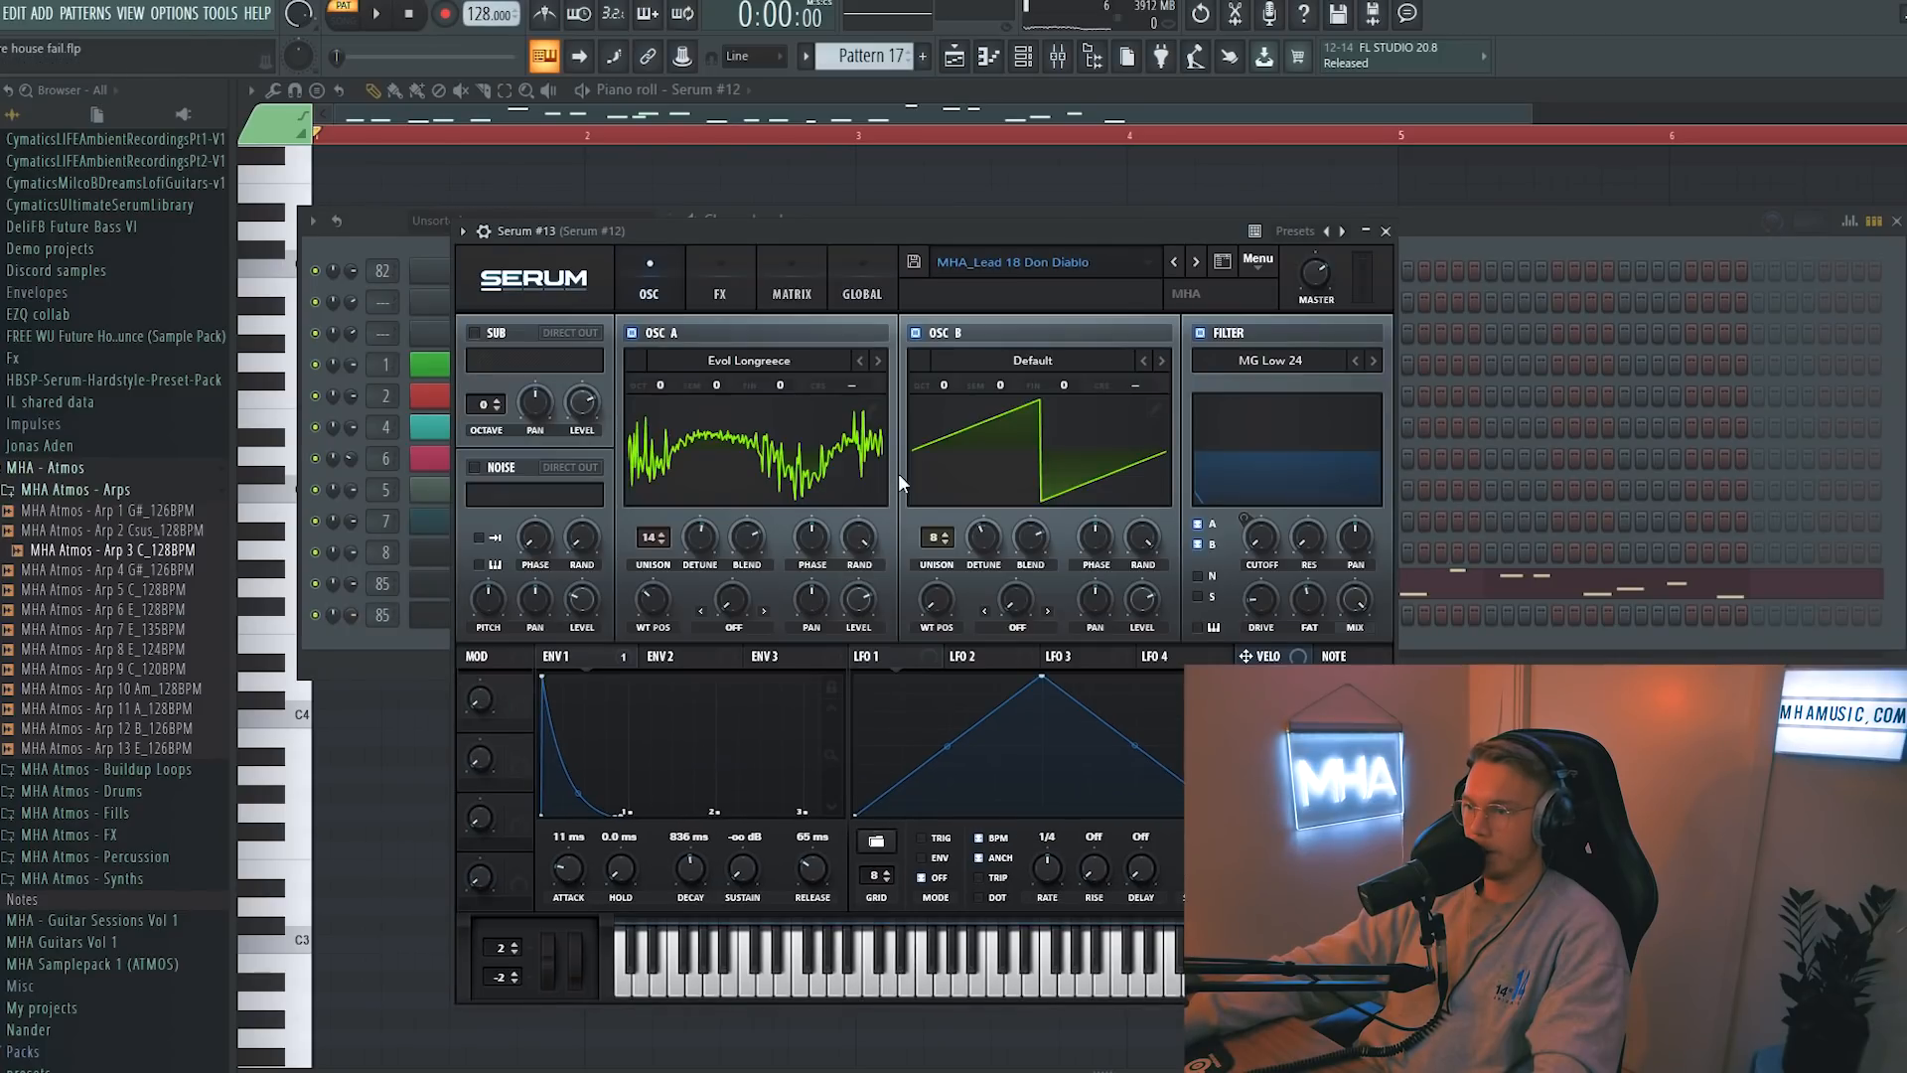
{"action": "left_click", "coordinate": [1013, 262]}
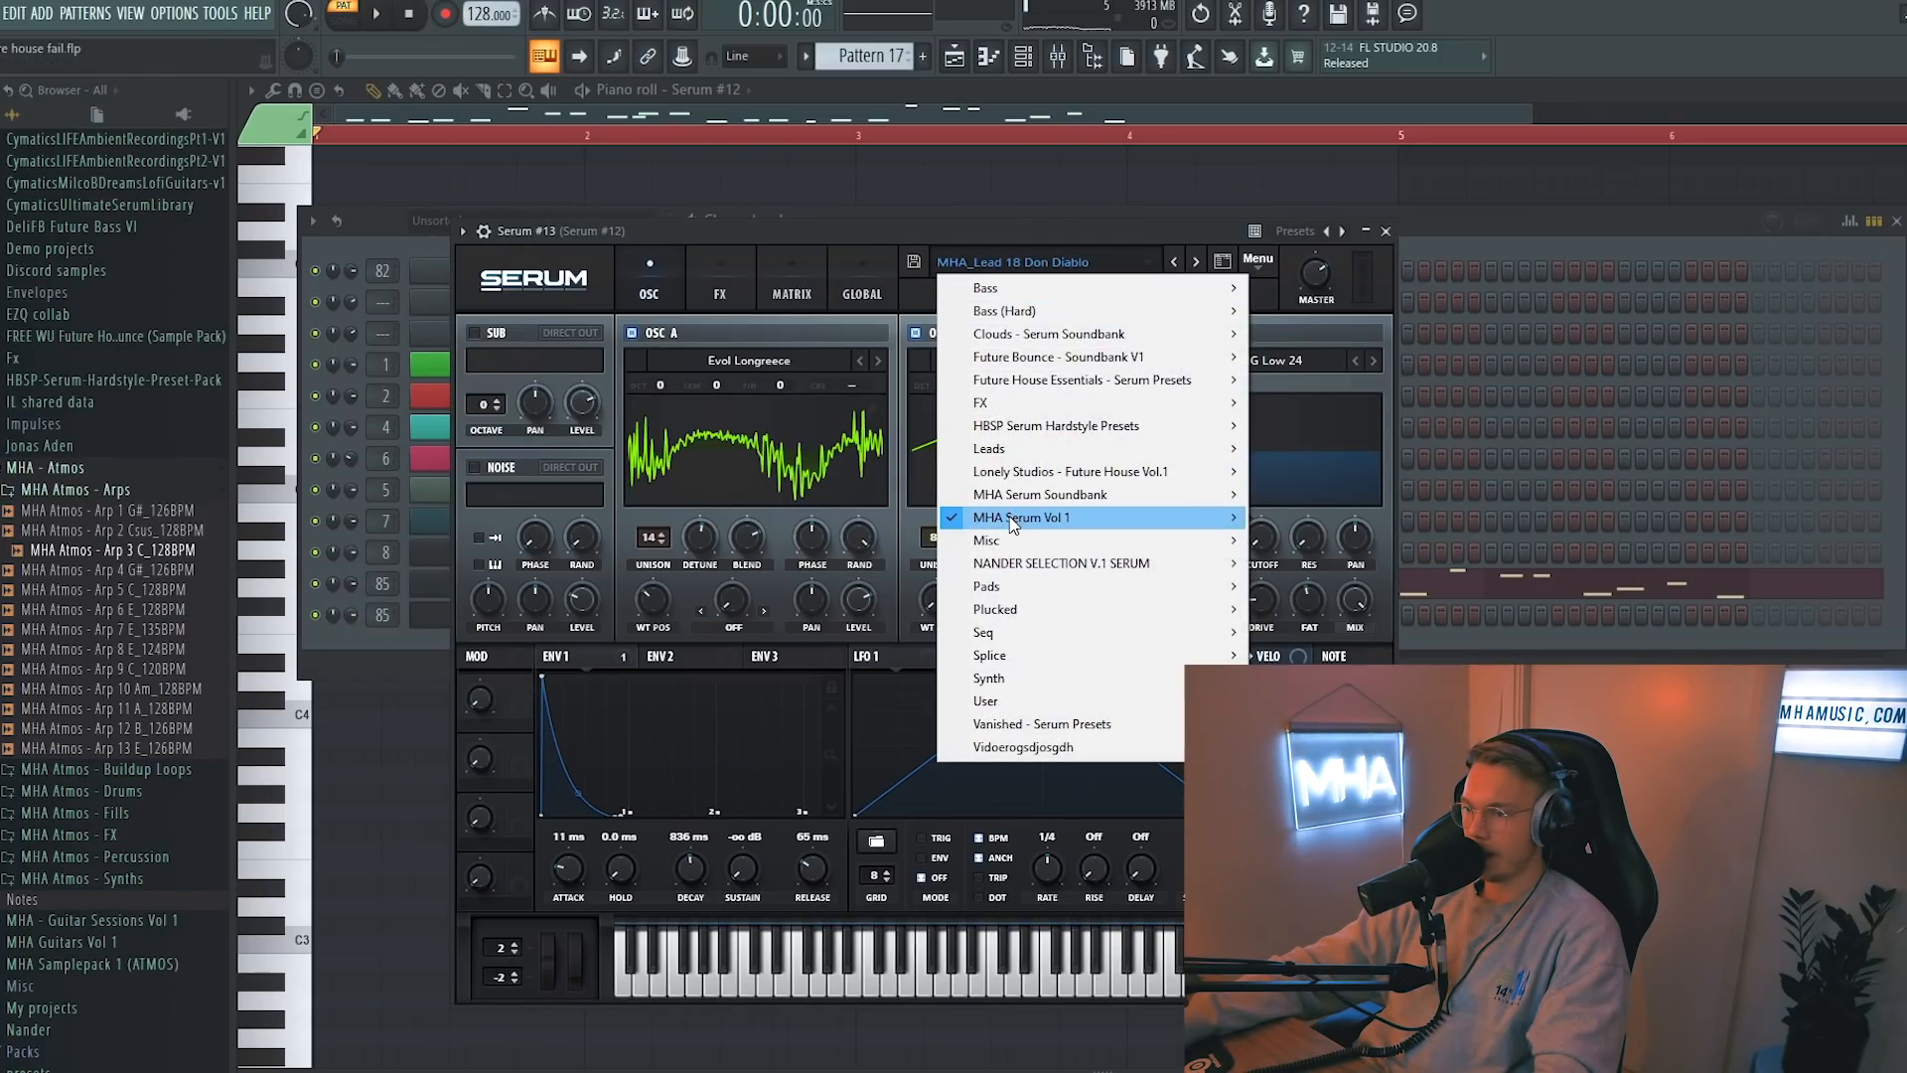
{"action": "mouse_move", "coordinate": [981, 518]}
{"action": "left_click", "coordinate": [636, 569]}
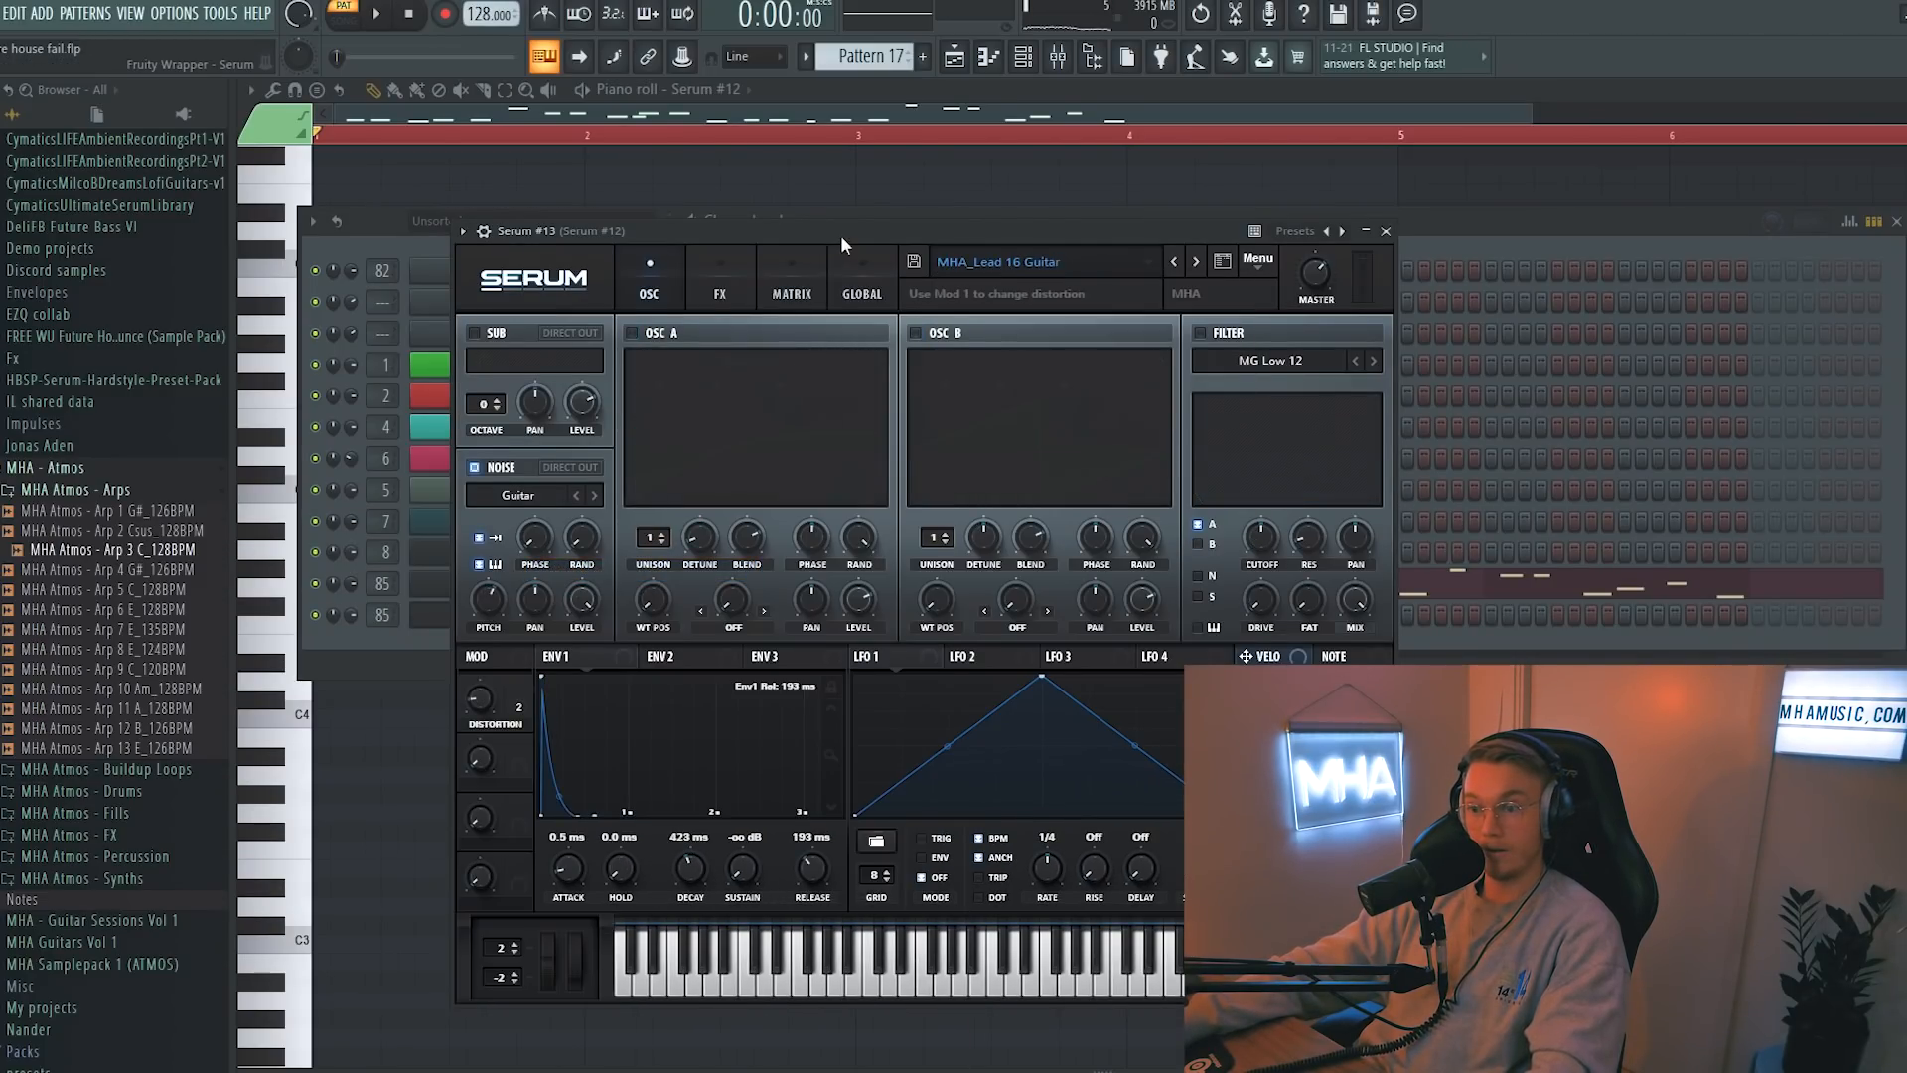
{"action": "left_click_drag", "start_coordinate": [840, 236], "coordinate": [852, 216]}
{"action": "left_click", "coordinate": [747, 269]}
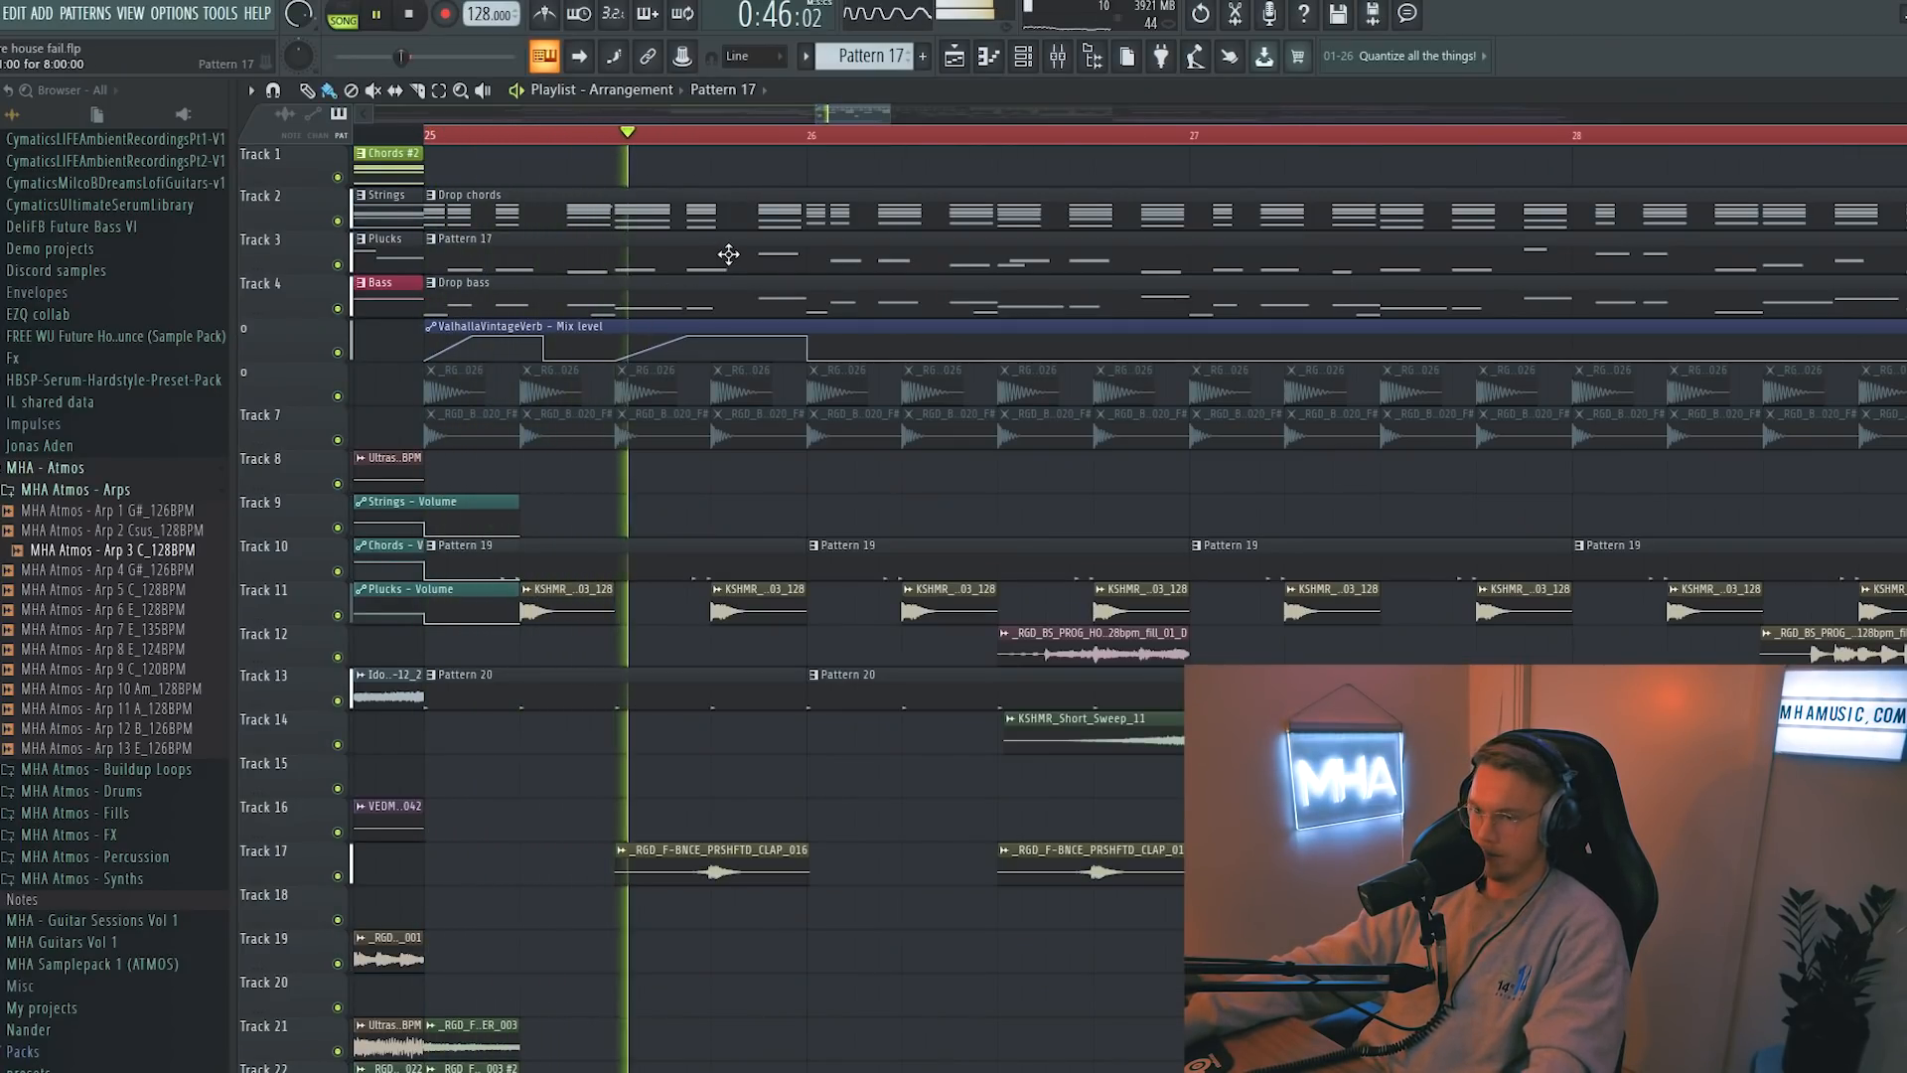
- Listen to bar 25 with the reverb automation and extend the ValhallaVintageVerb mix level clip past the start of bar 26
{"action": "key", "text": "space"}
{"action": "key", "text": "space"}
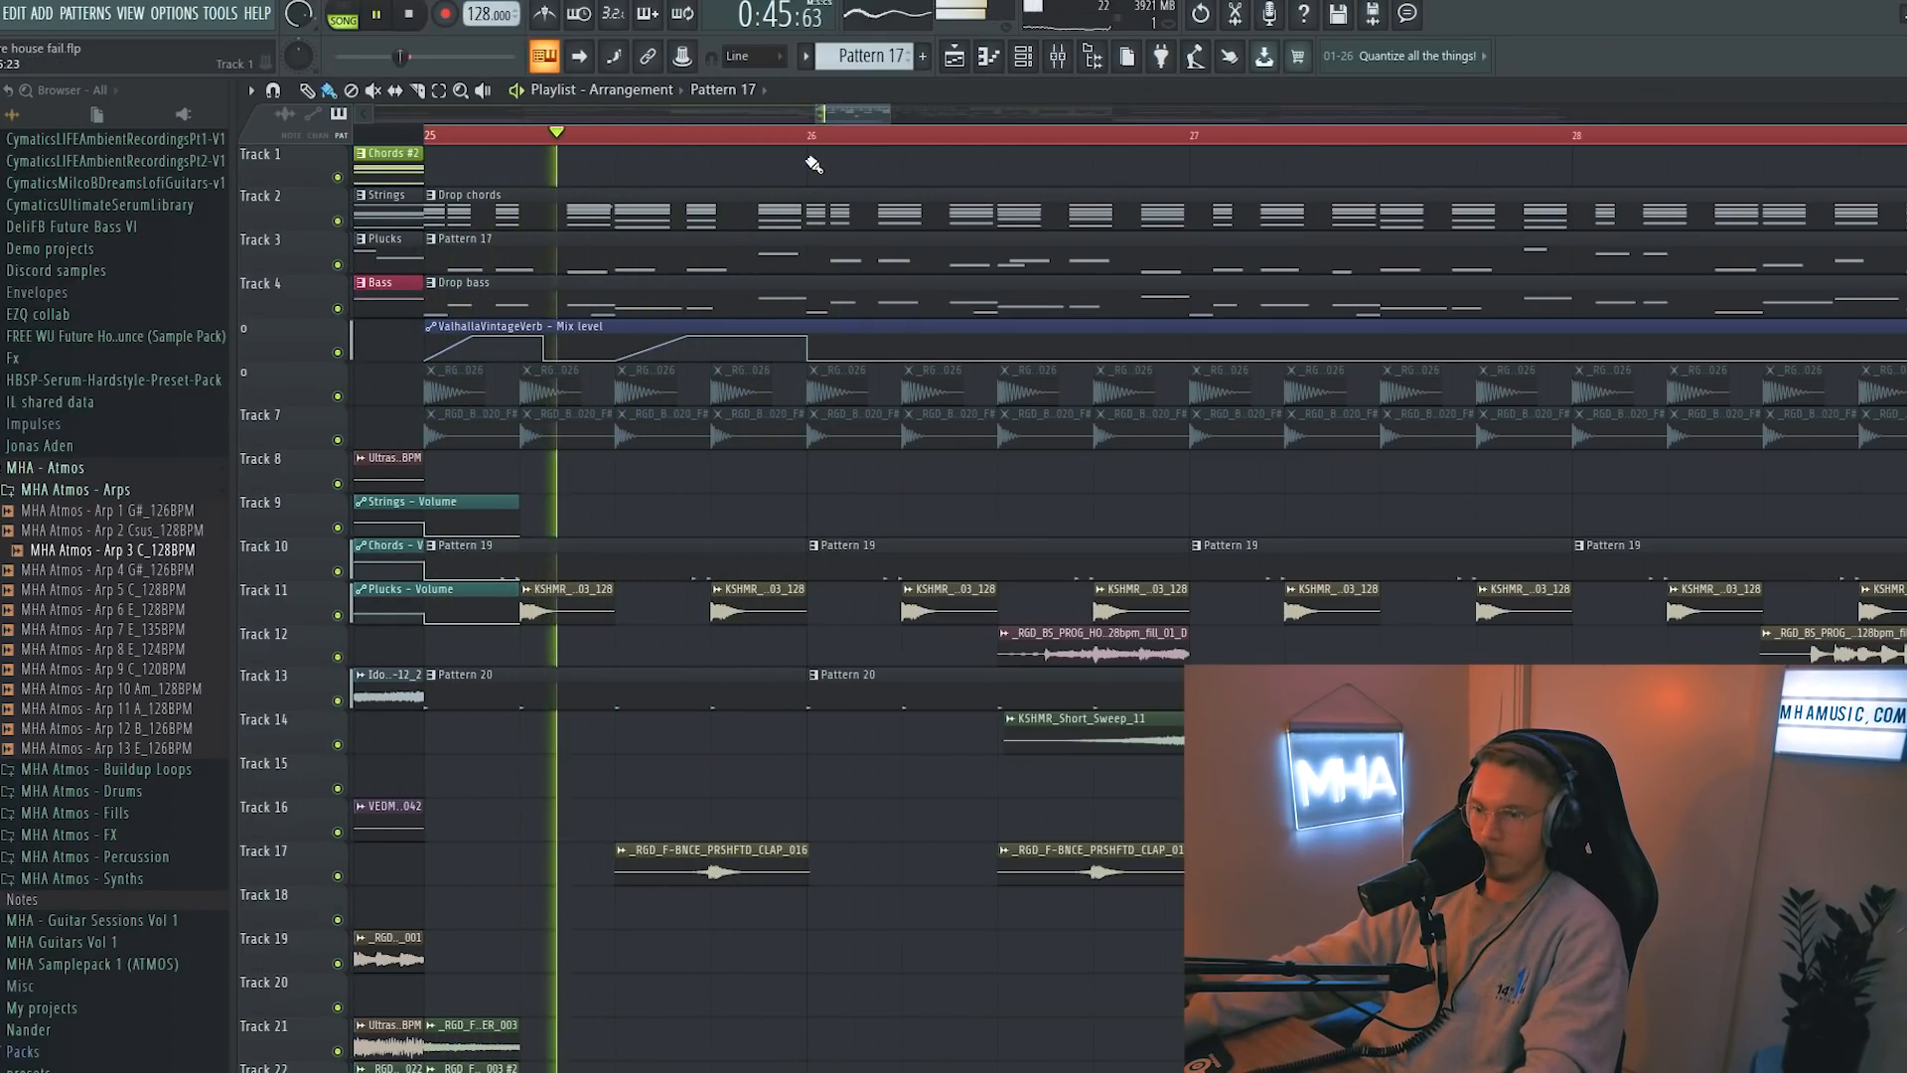
{"action": "key", "text": "space"}
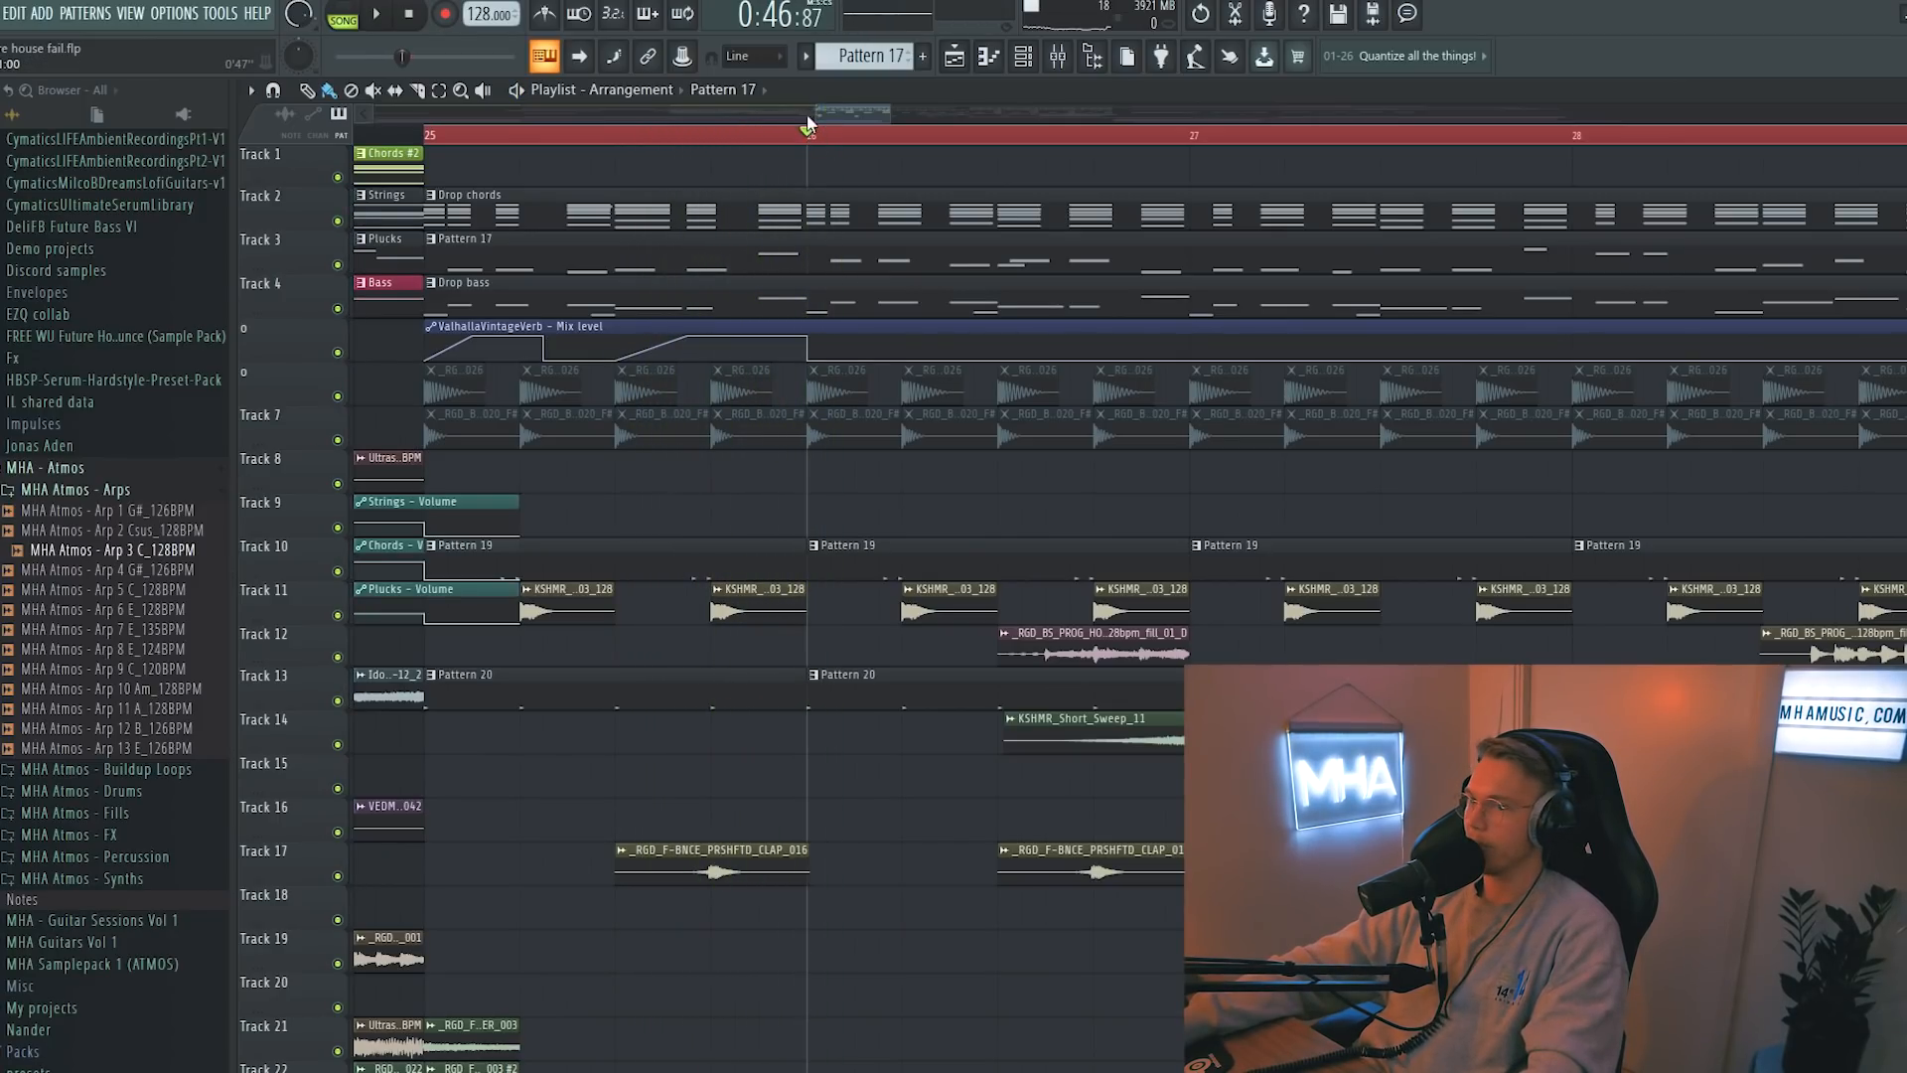
{"action": "scroll", "coordinate": [358, 111], "scroll_direction": "down", "scroll_amount": 1}
{"action": "left_click_drag", "start_coordinate": [805, 338], "coordinate": [888, 335]}
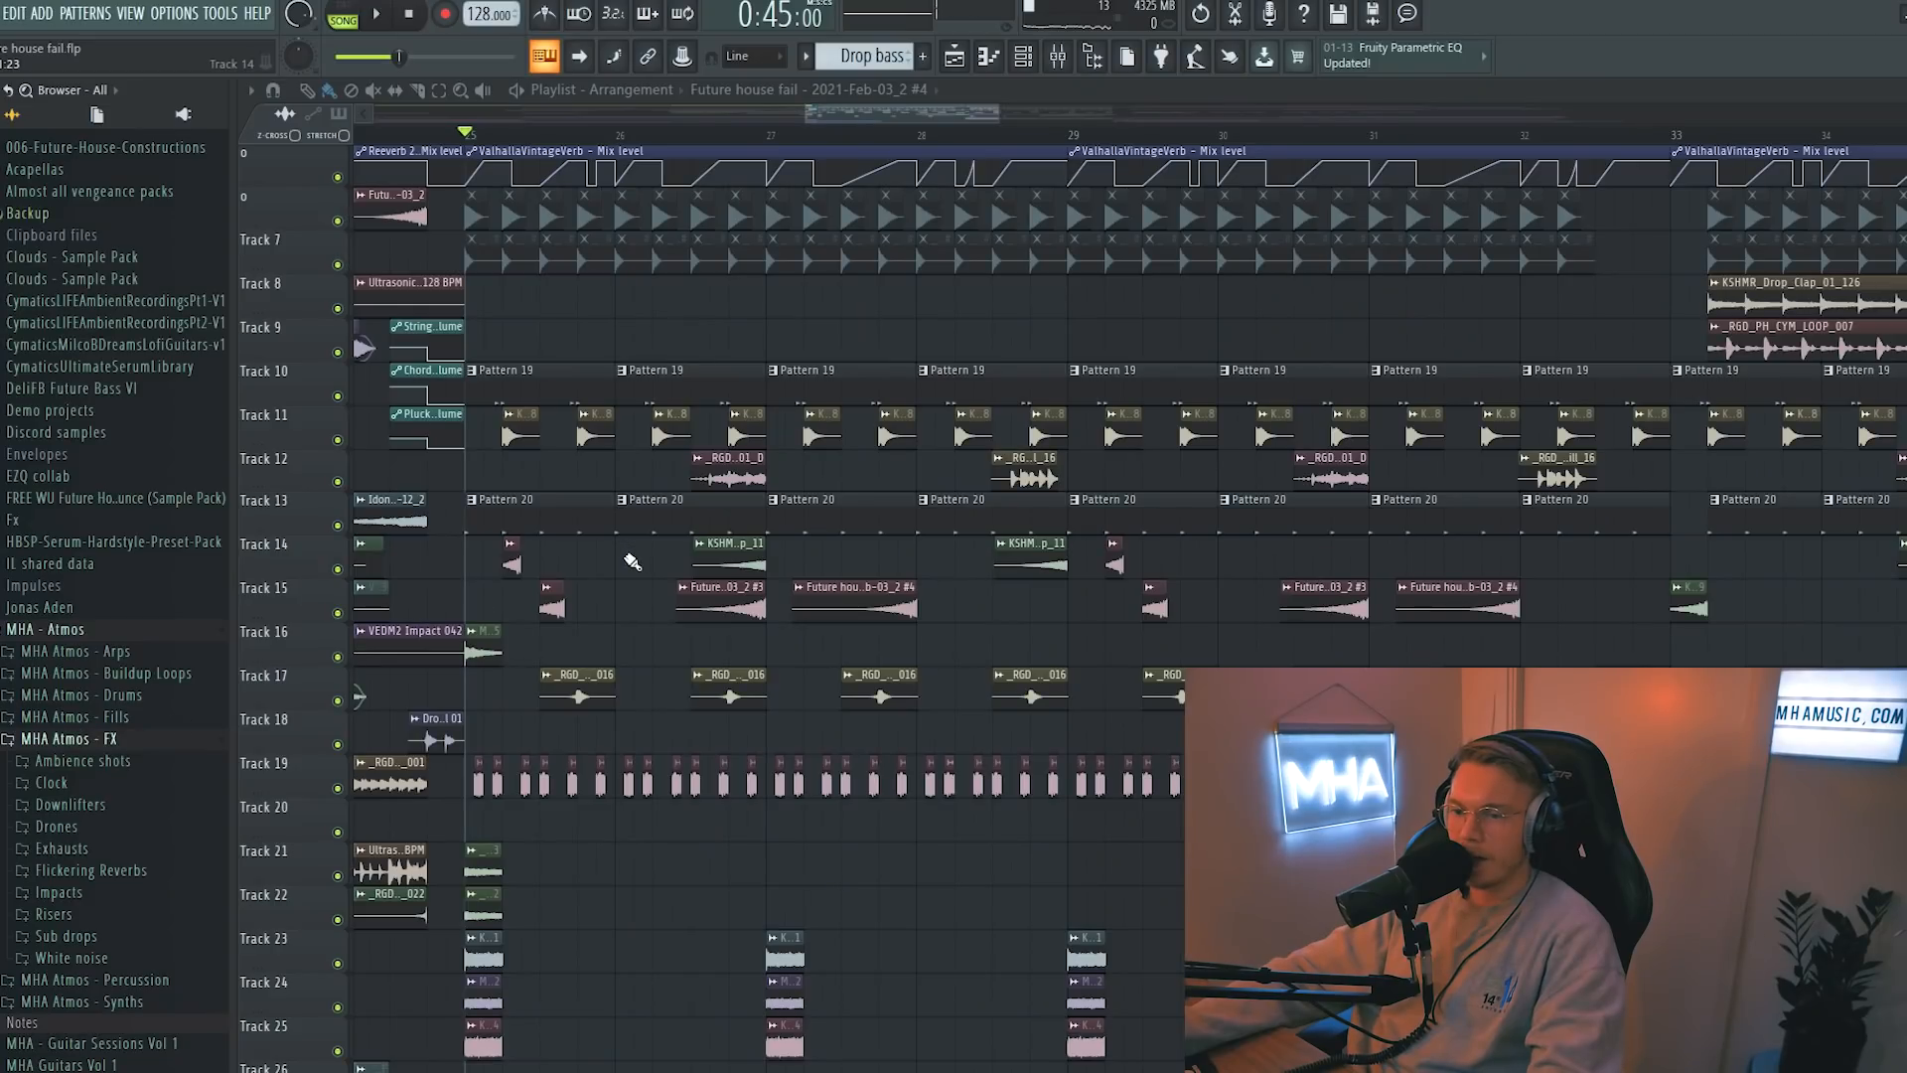
- Browse the MHA Atmos - FX sample folders for effects to add to the drop
{"action": "scroll", "coordinate": [316, 588], "scroll_direction": "down", "scroll_amount": 5}
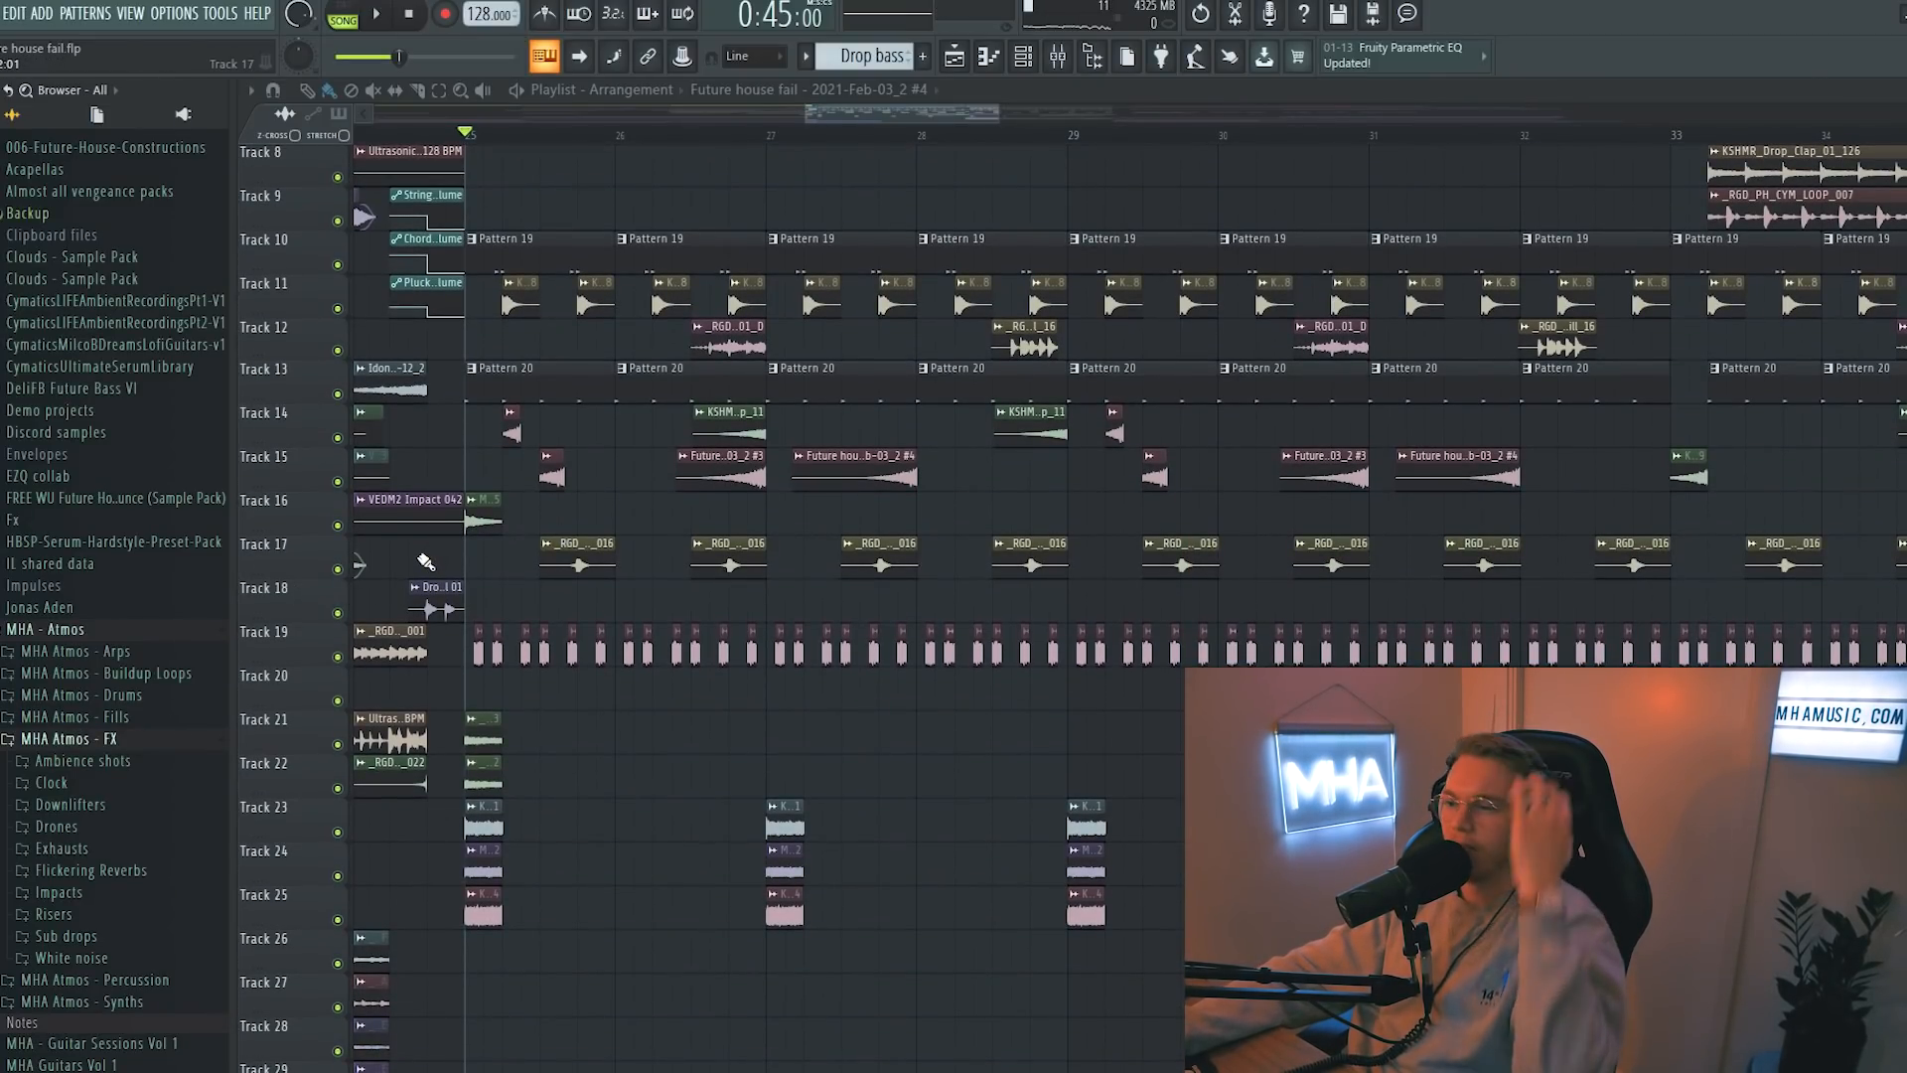
{"action": "left_click", "coordinate": [61, 780]}
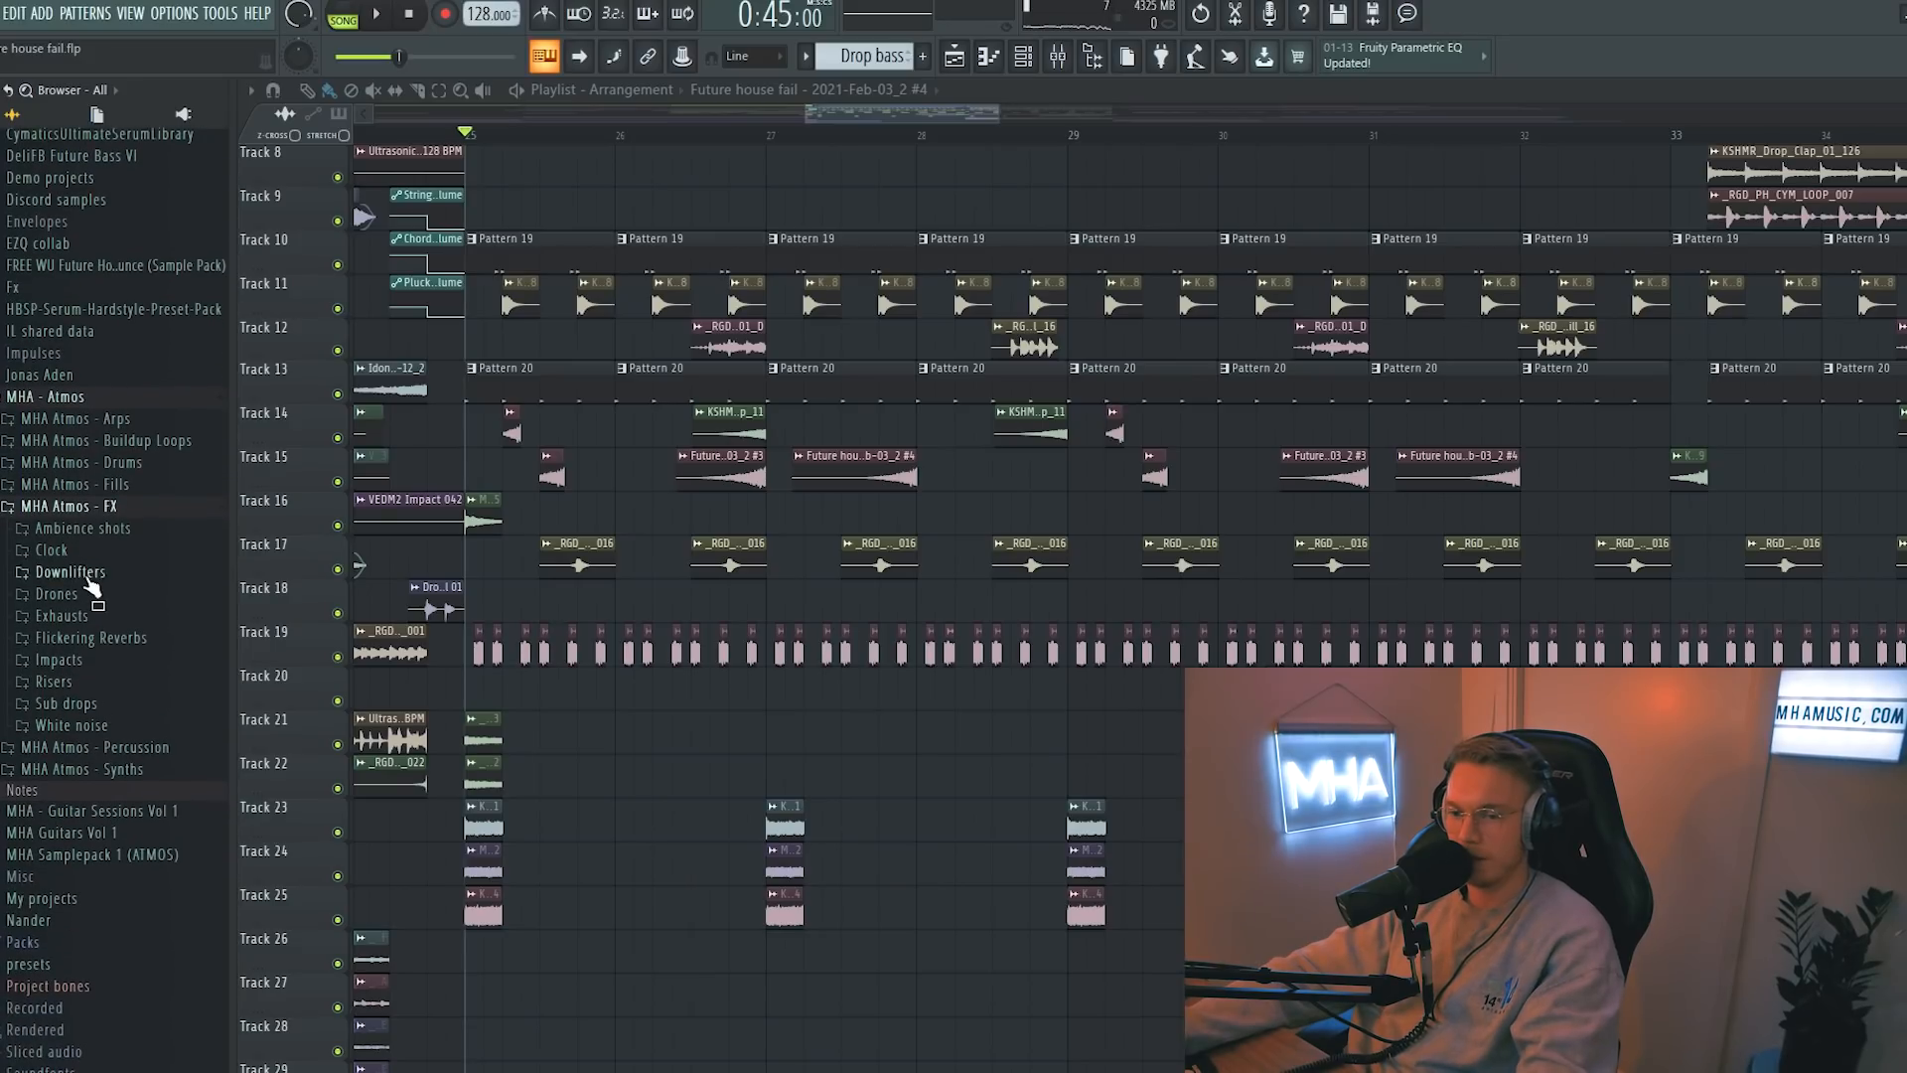